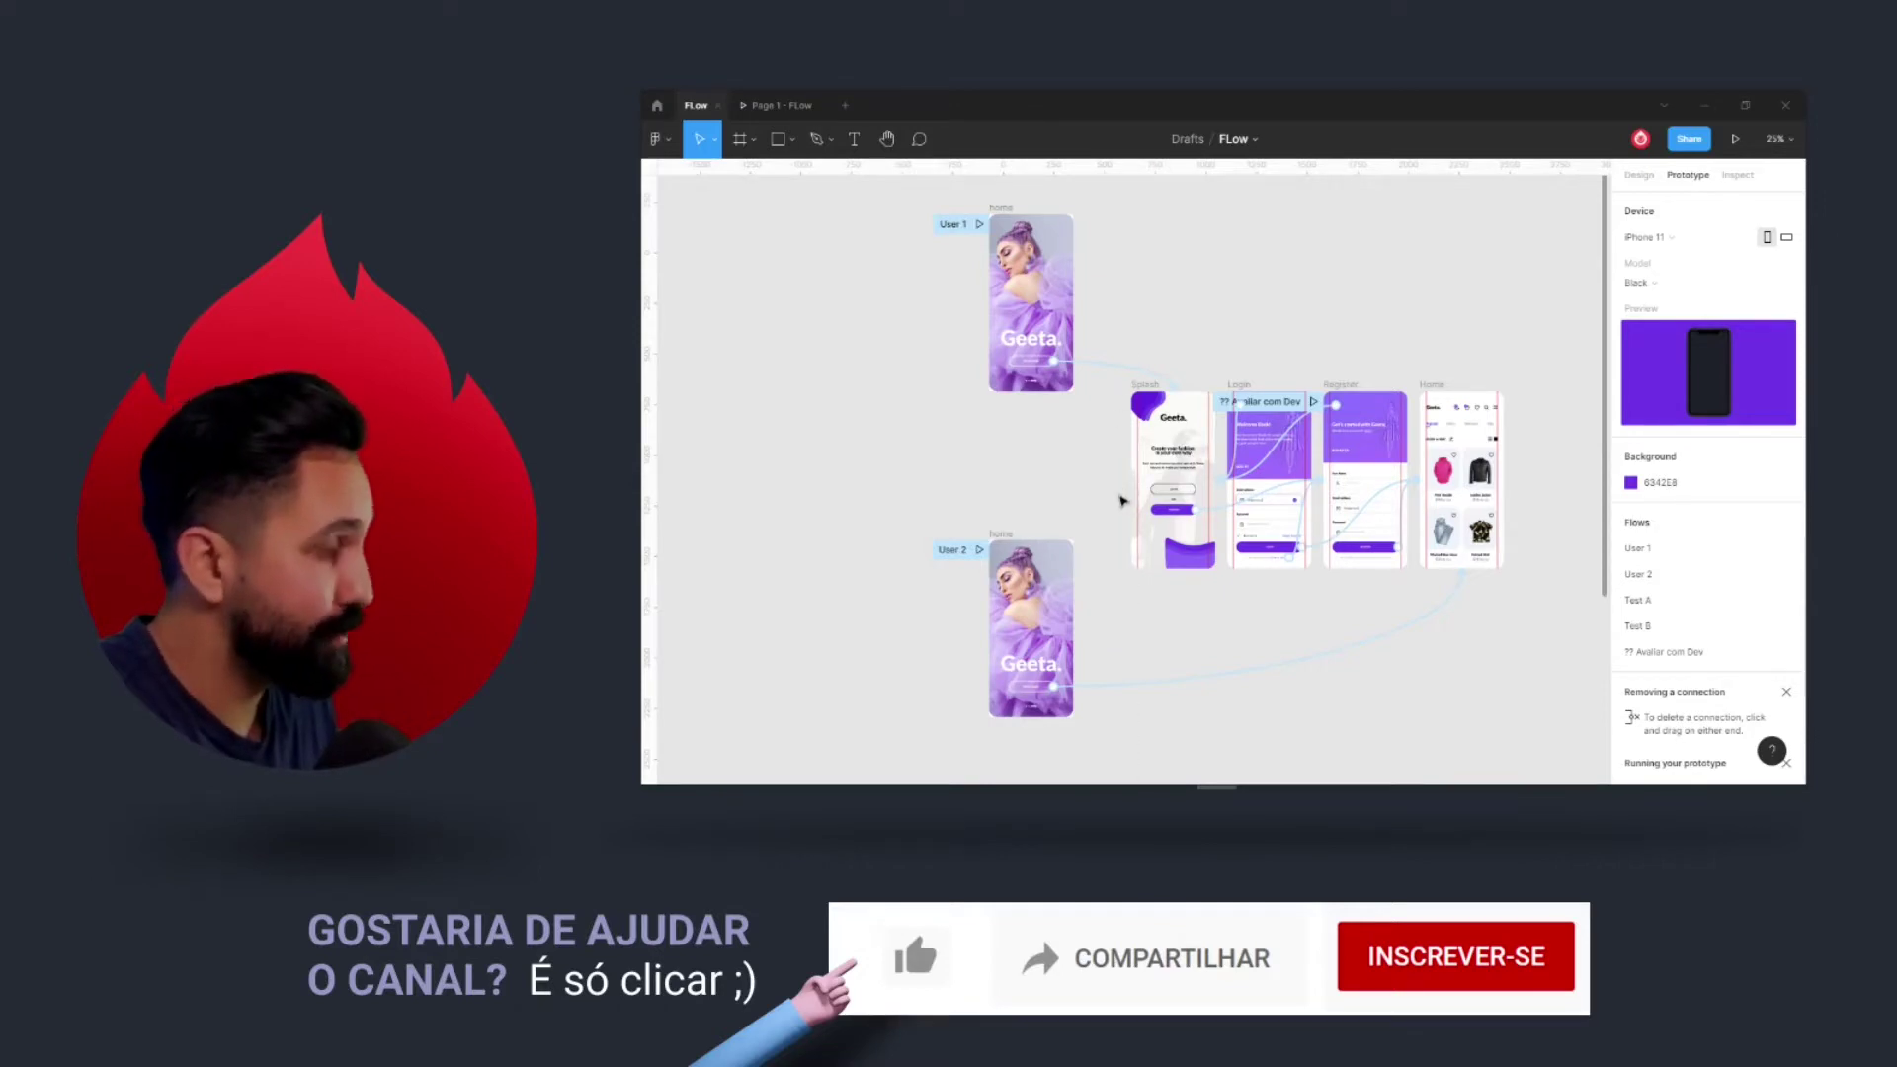
# - Check the User 1 and User 2 starting frames and the flows list
pyautogui.scroll(1, 1116, 386)
pyautogui.click(1003, 217)
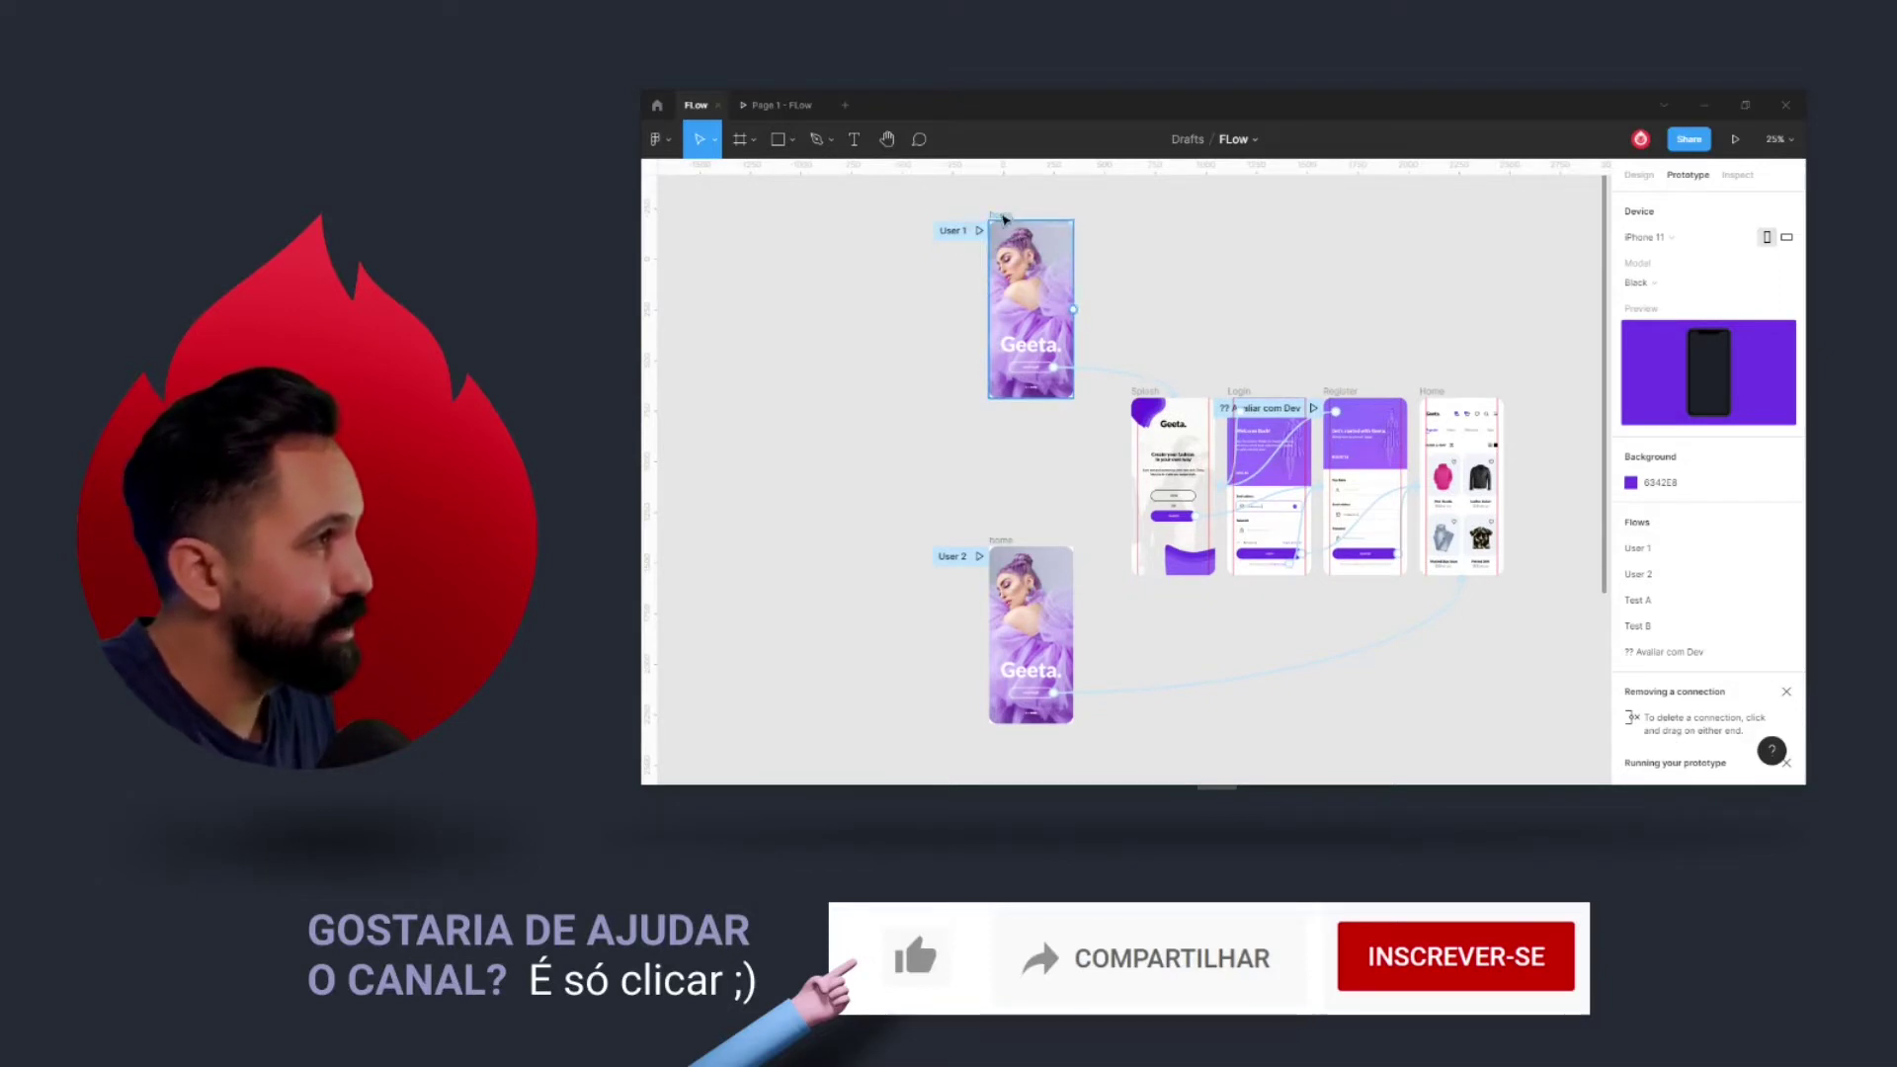
pyautogui.click(1003, 541)
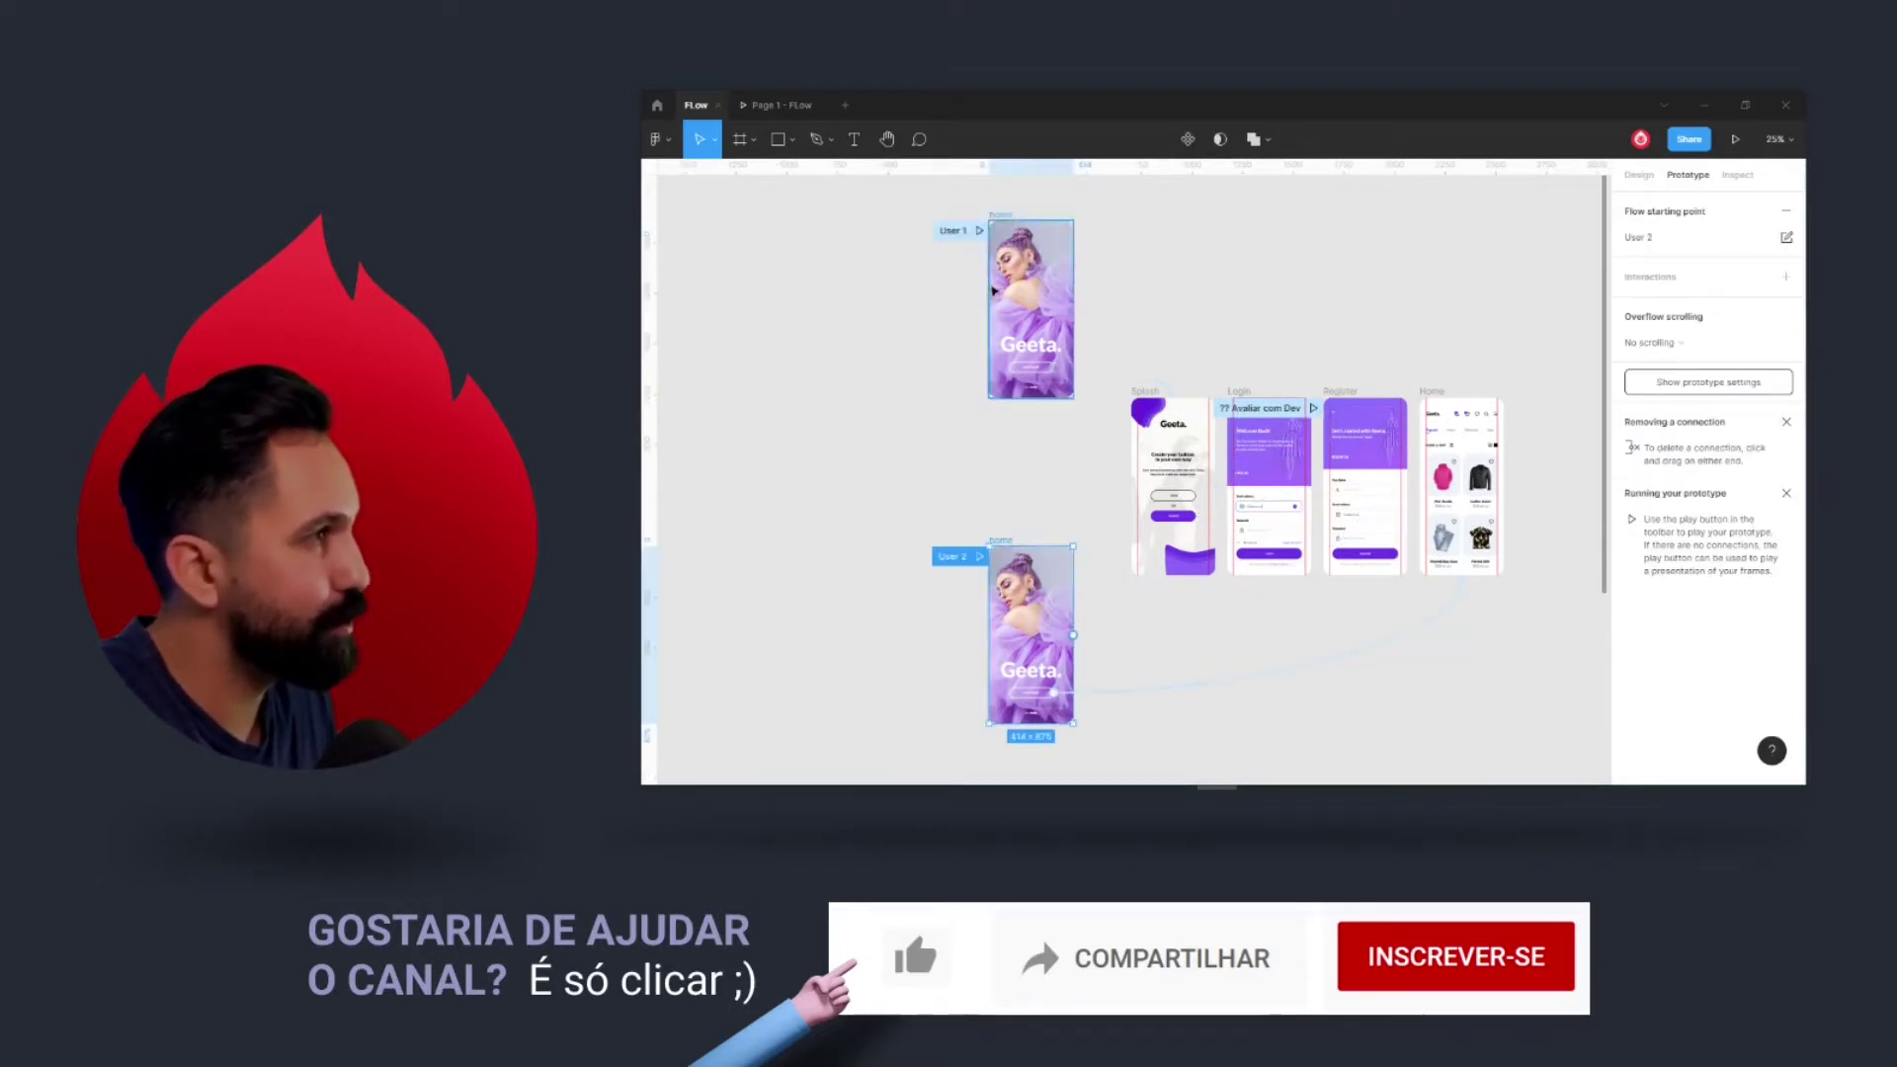
pyautogui.click(1000, 217)
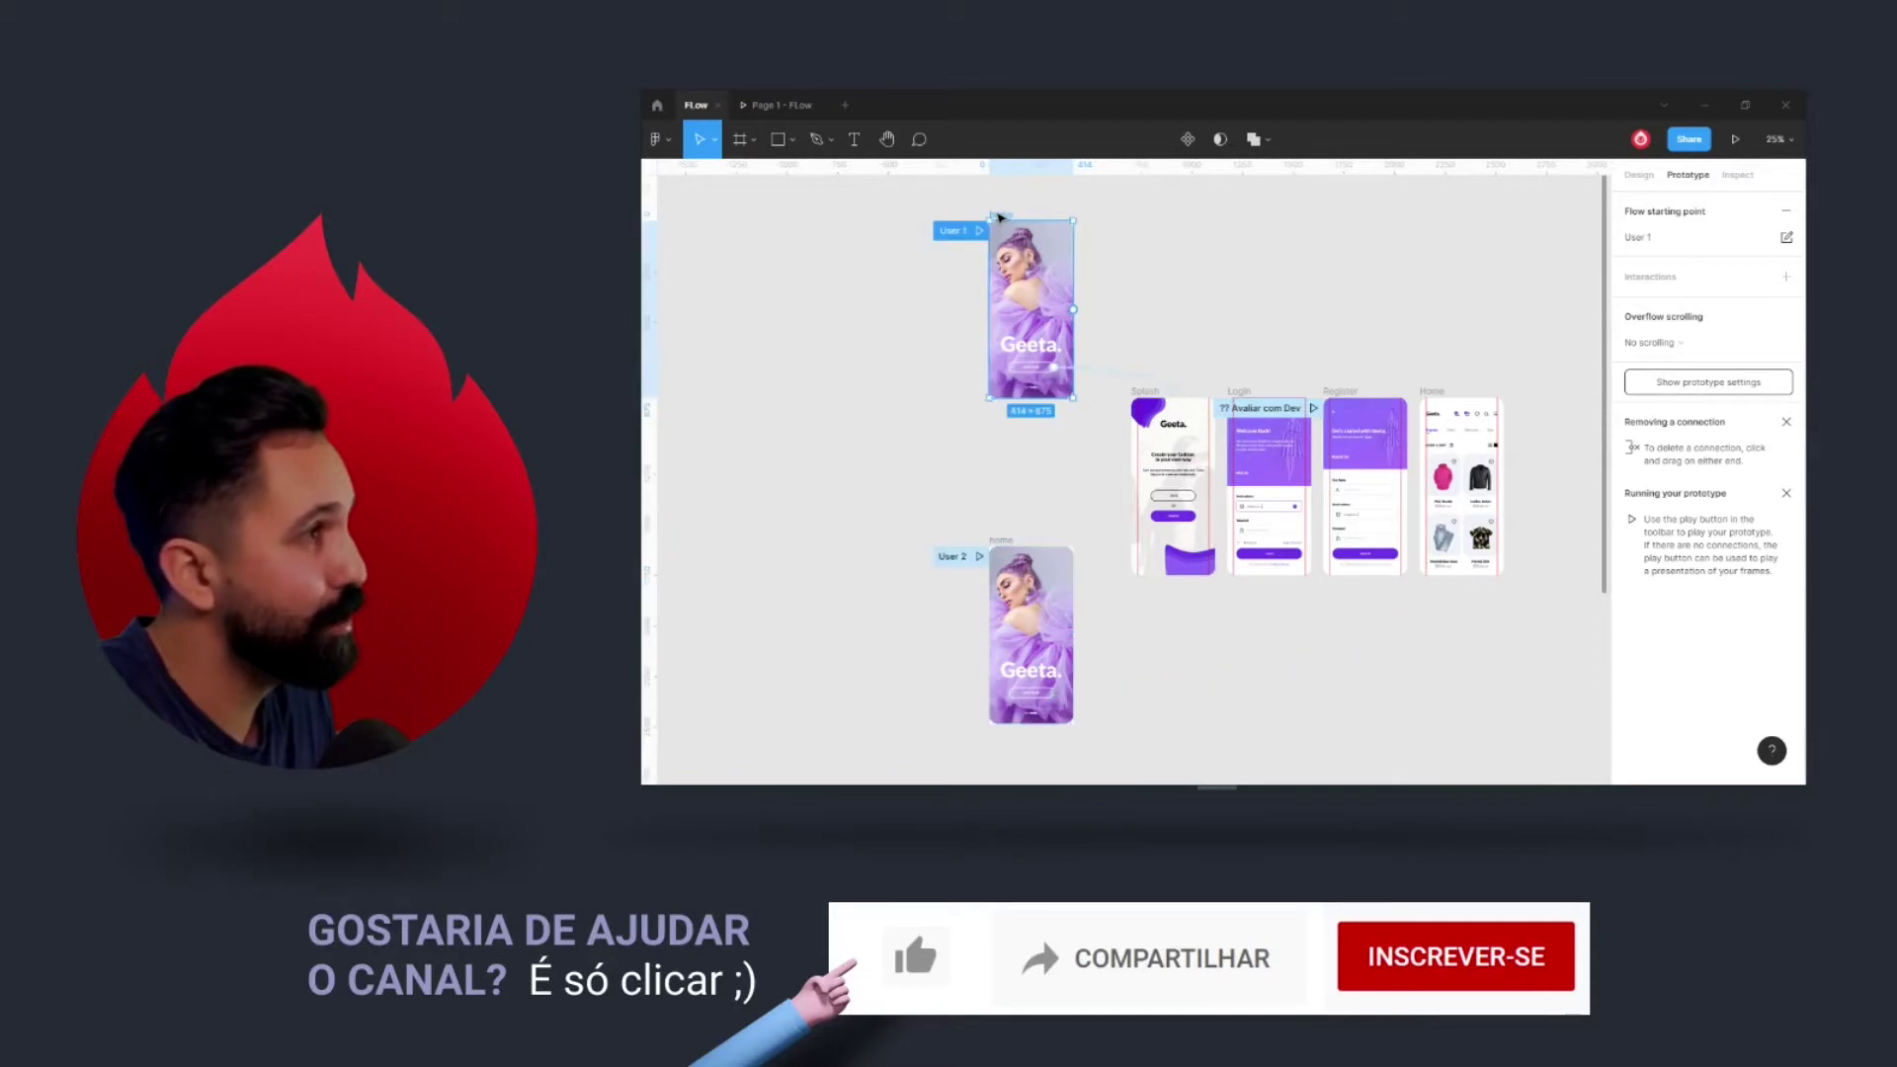
pyautogui.click(1097, 485)
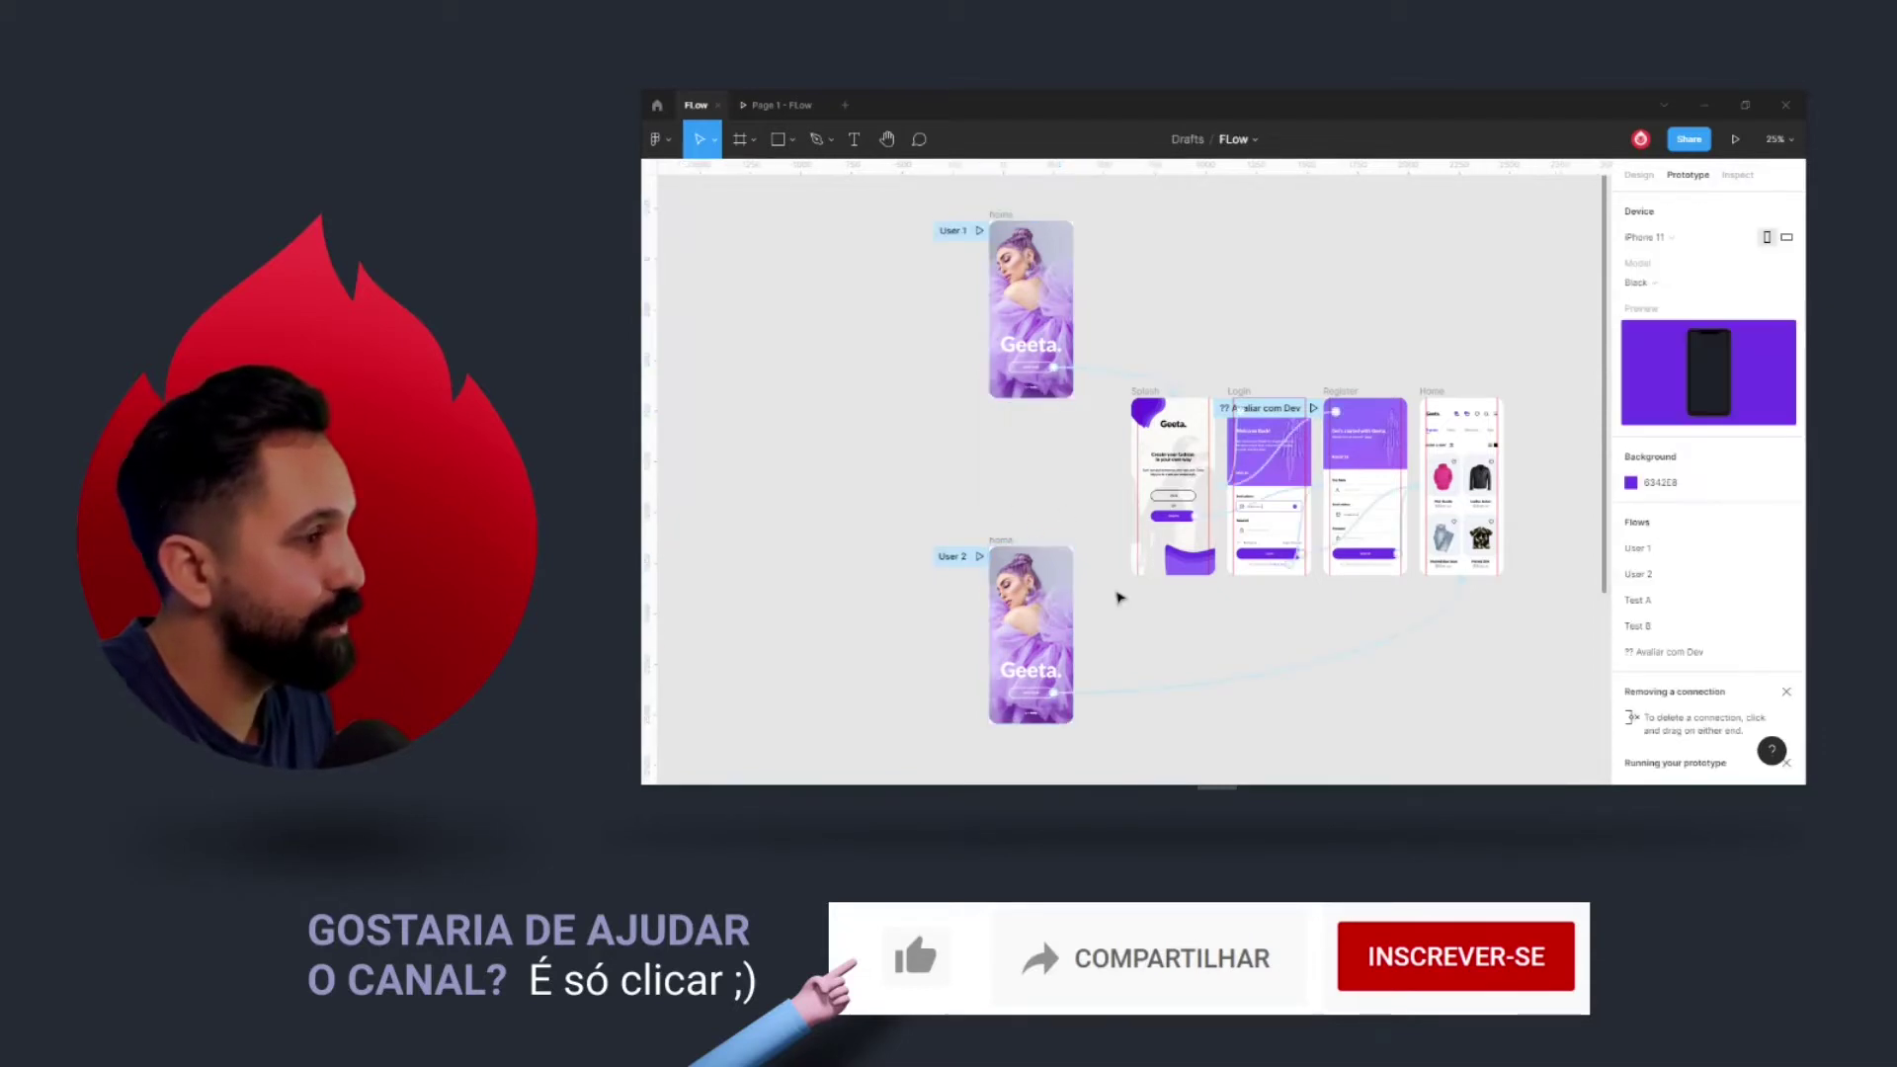
# - Bring the Test A and Test B Home product frames into view
pyautogui.scroll(-5, 1118, 596)
pyautogui.scroll(2, 1099, 500)
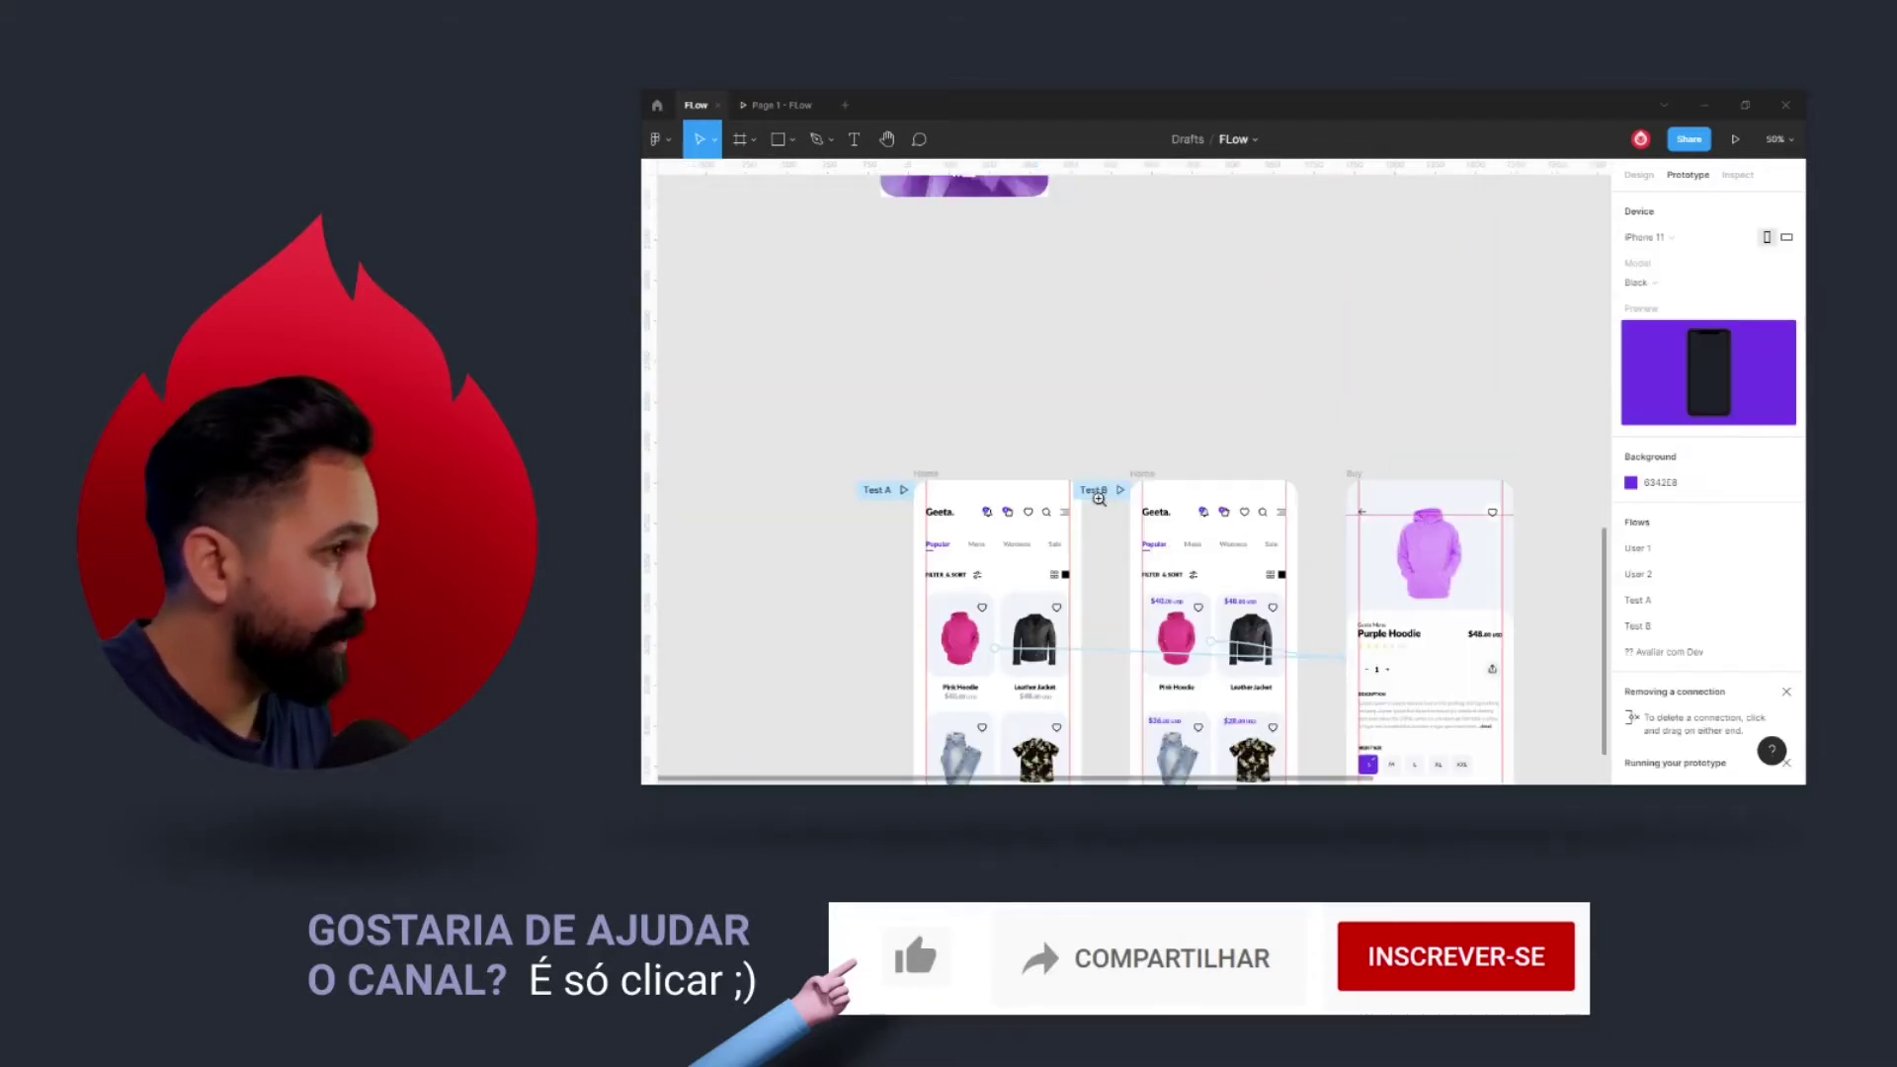
pyautogui.scroll(-3, 1173, 453)
pyautogui.scroll(-2, 1122, 310)
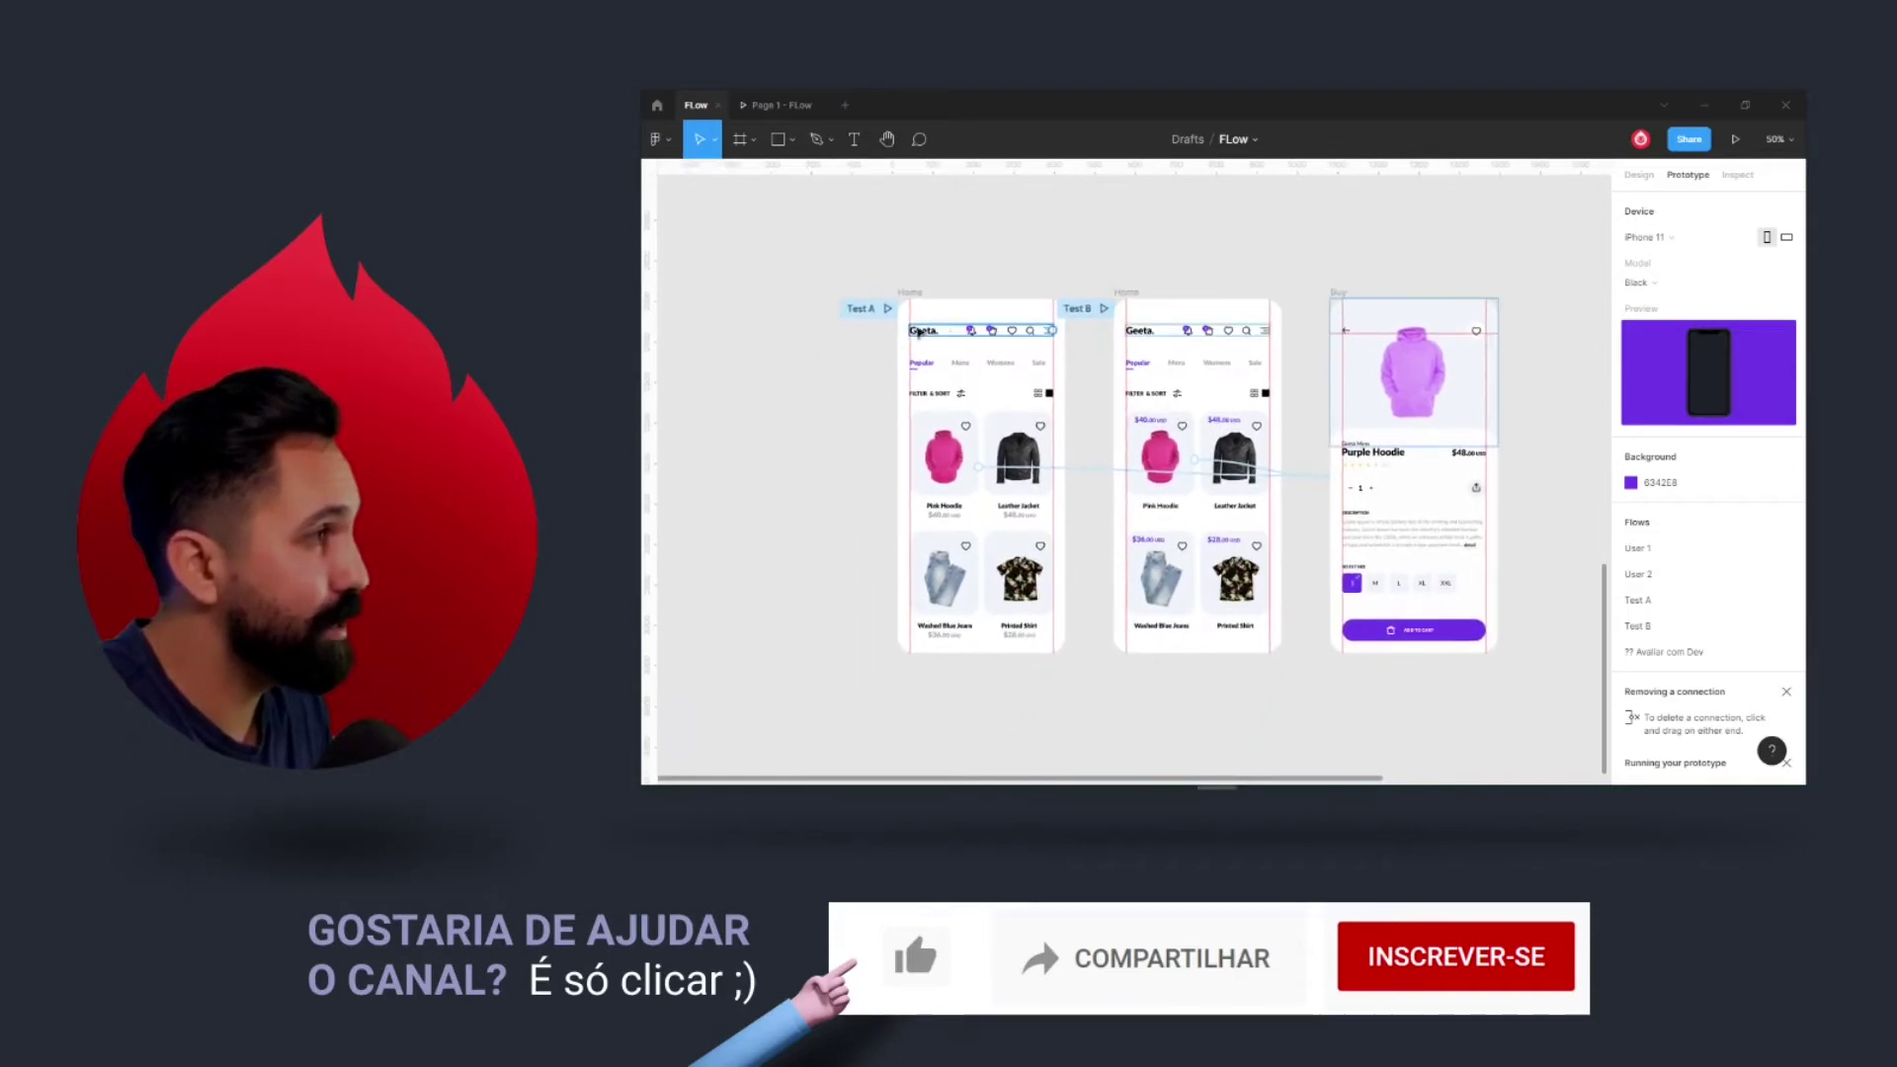
pyautogui.click(1077, 308)
pyautogui.click(1040, 321)
pyautogui.moveTo(1054, 336); pyautogui.dragTo(1124, 405)
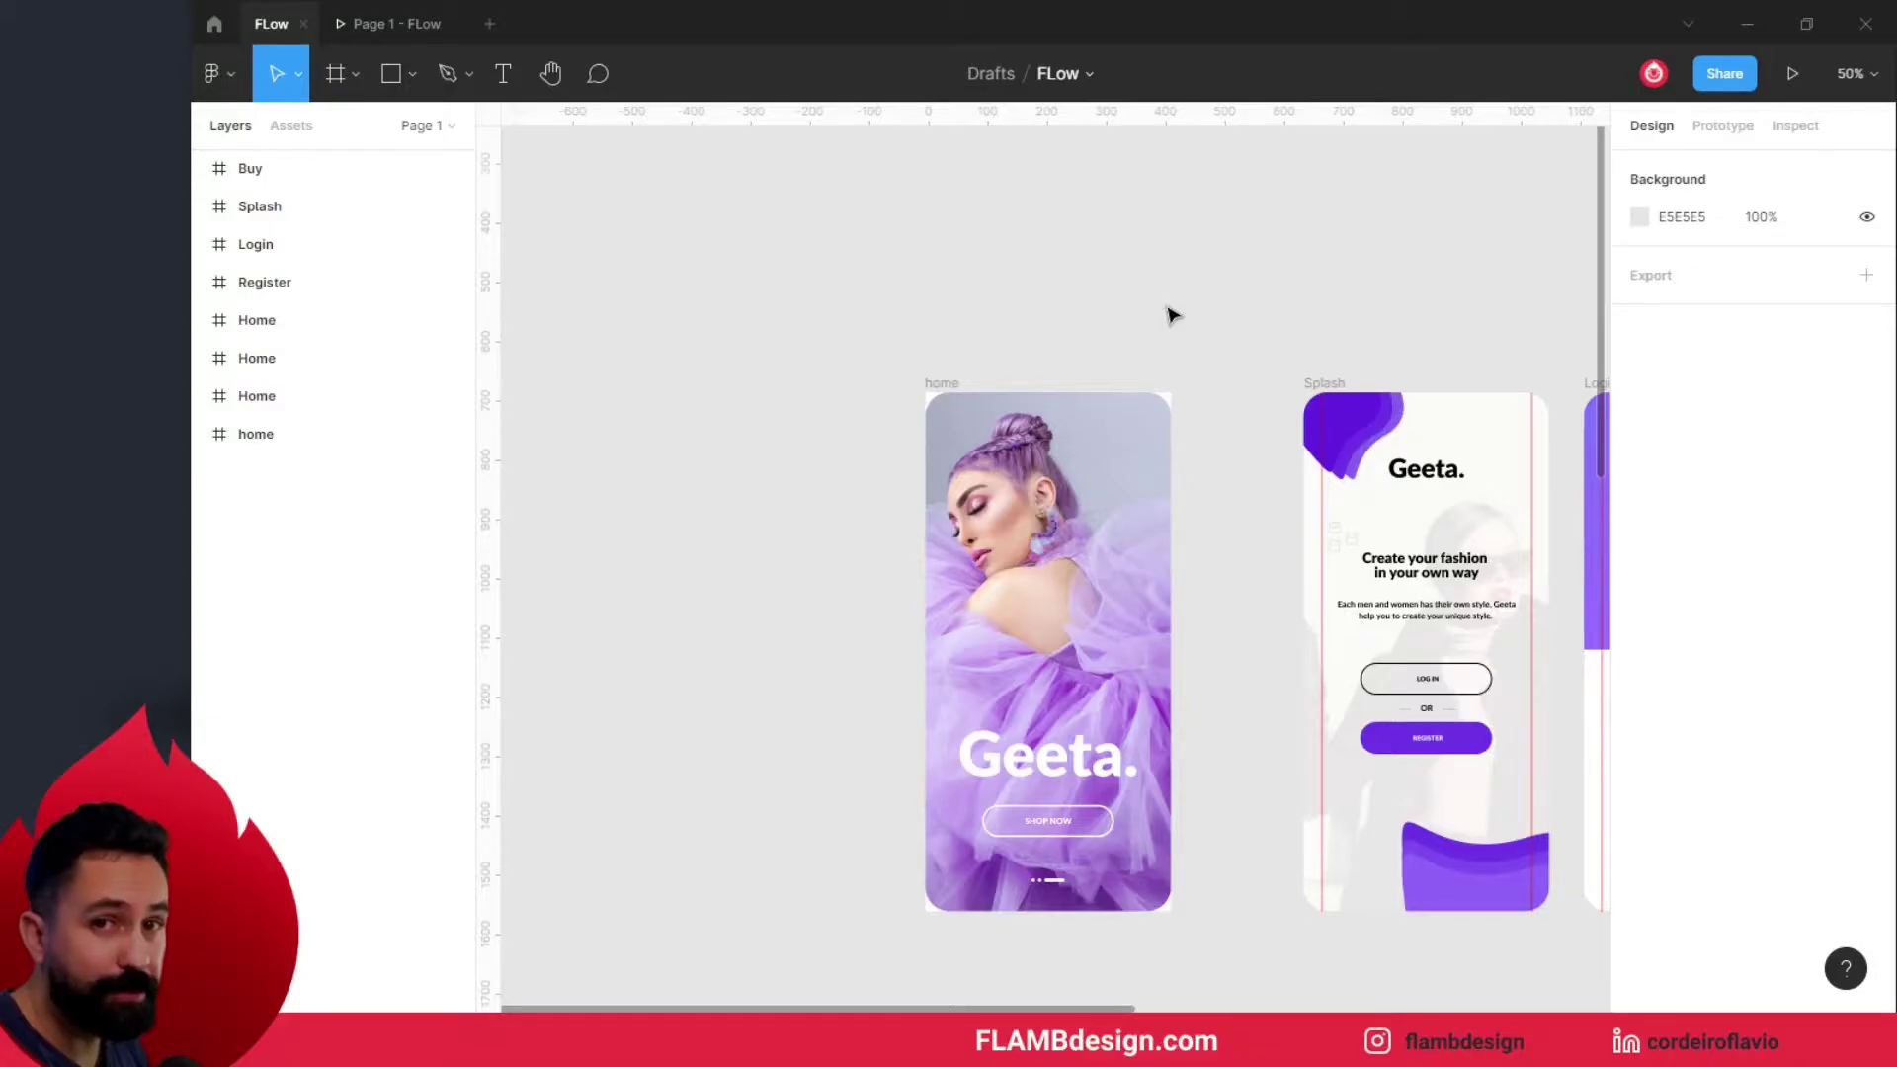
pyautogui.scroll(1, 1171, 315)
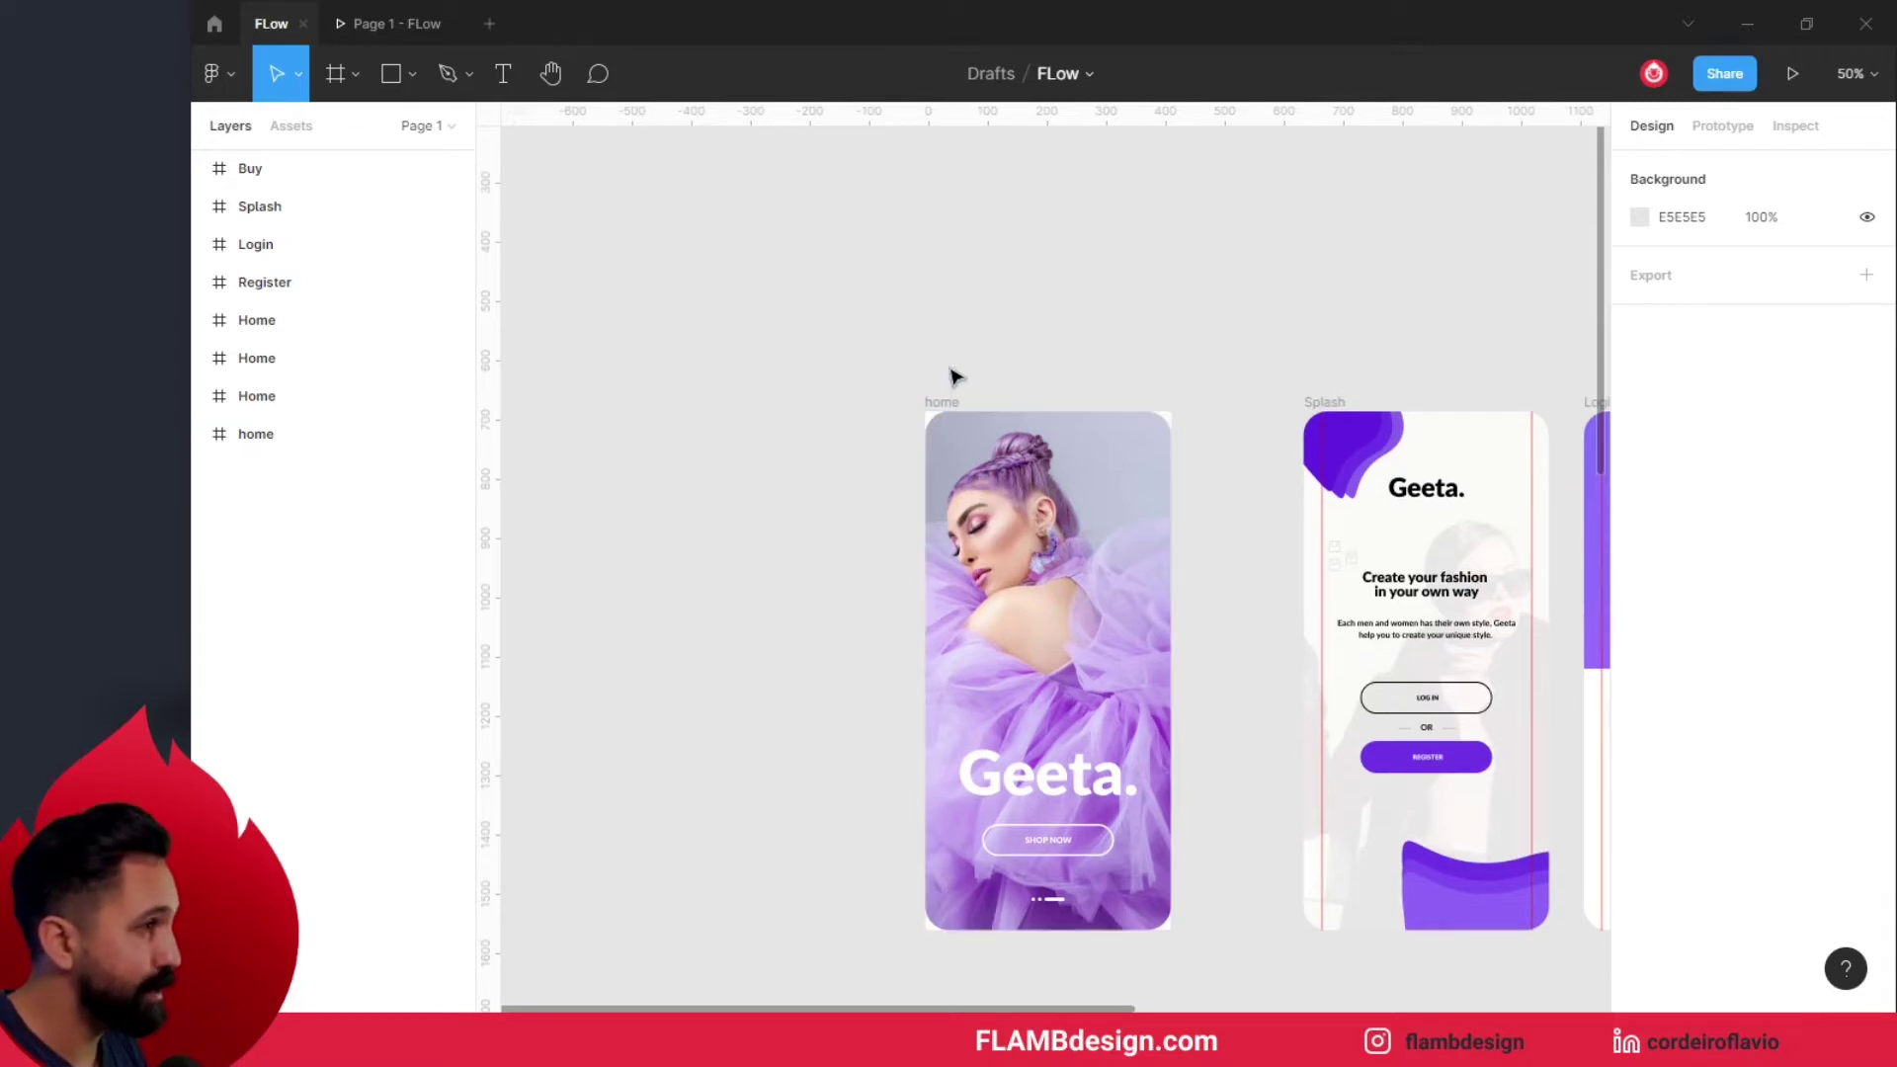
pyautogui.click(944, 403)
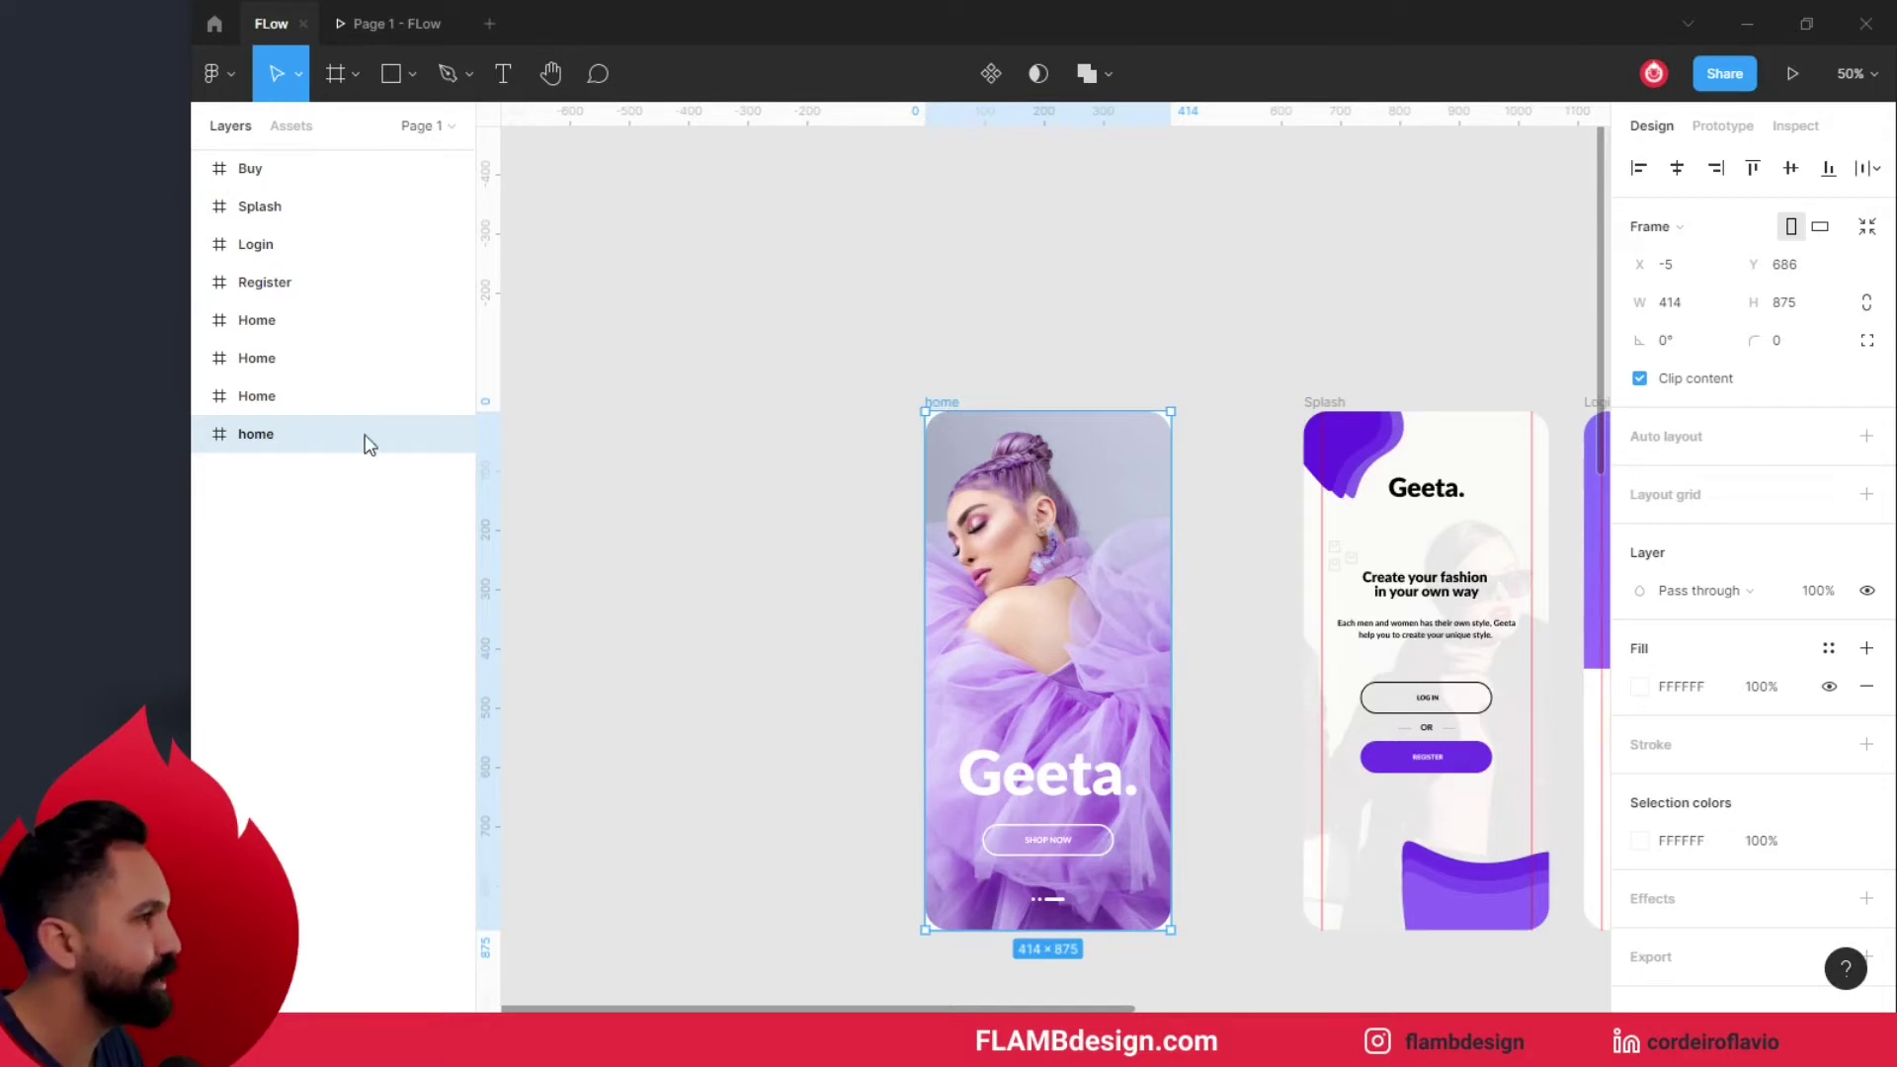
pyautogui.doubleClick(255, 435)
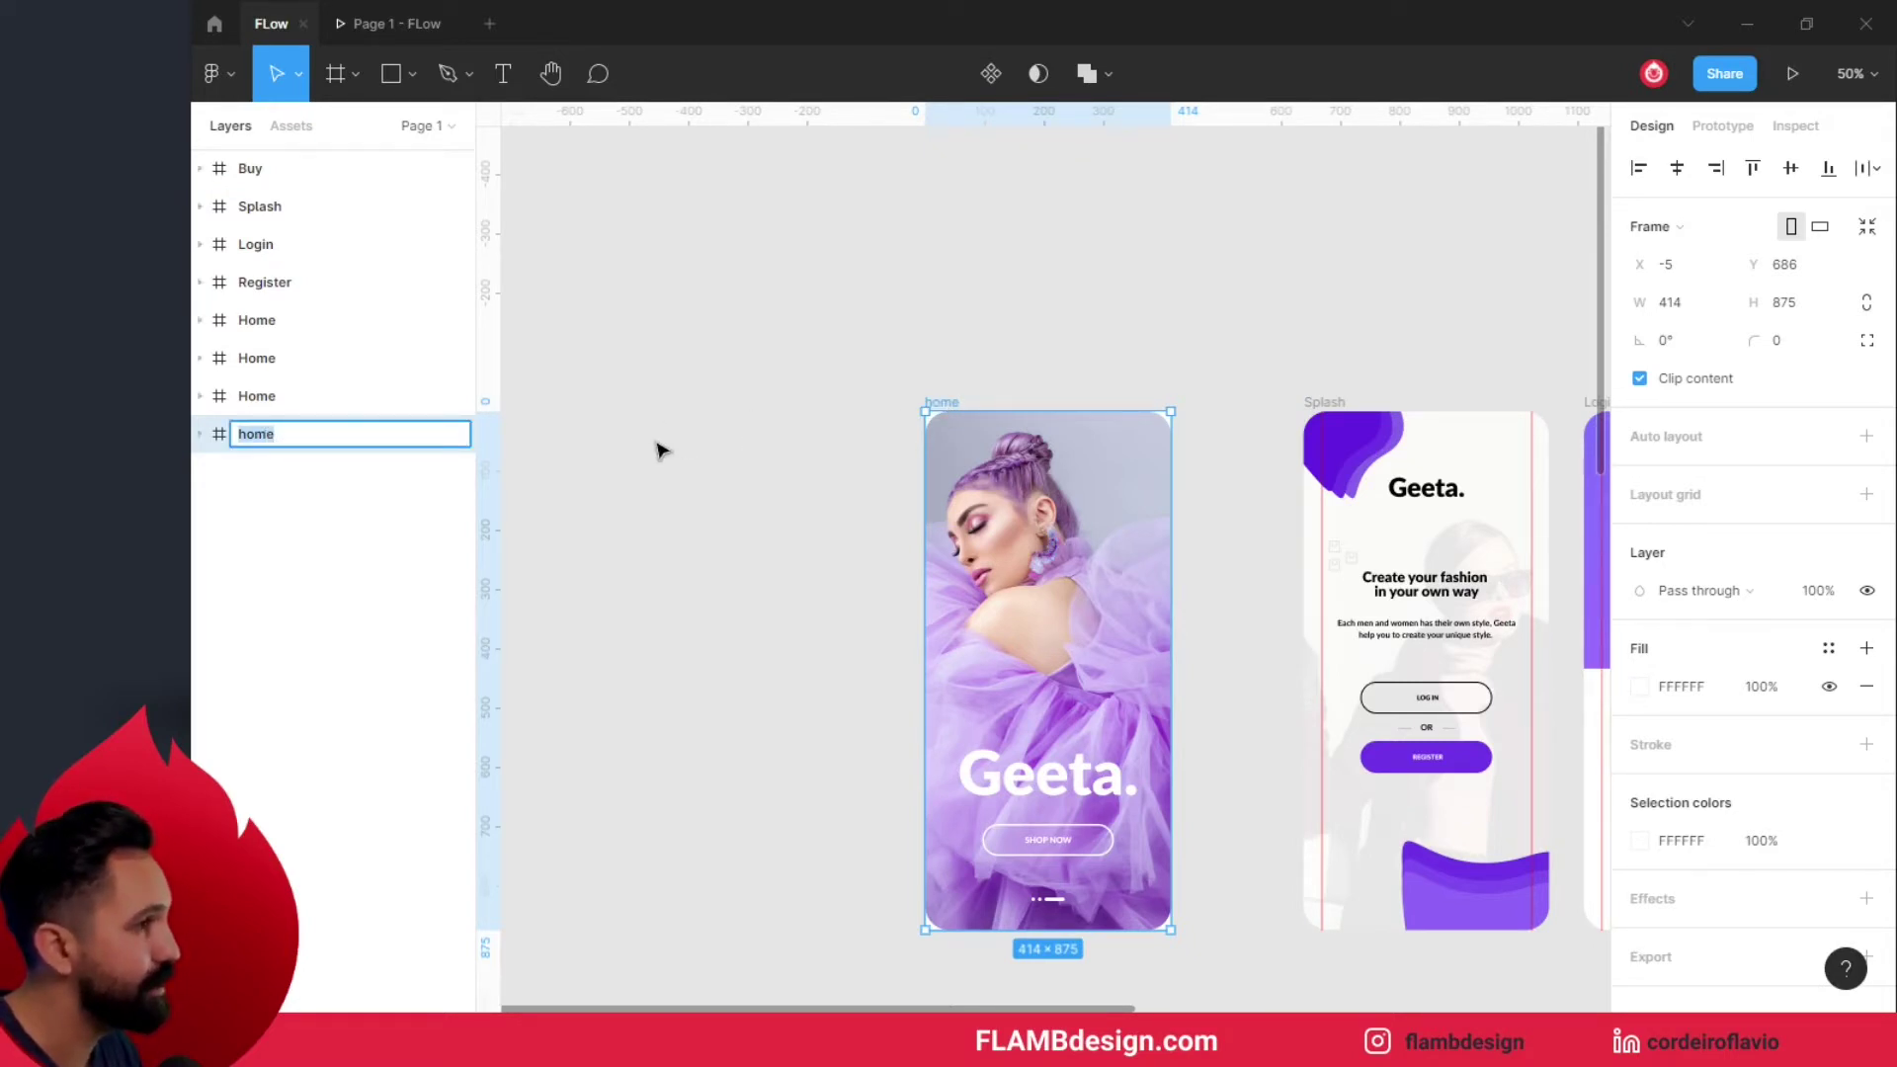
pyautogui.click(995, 373)
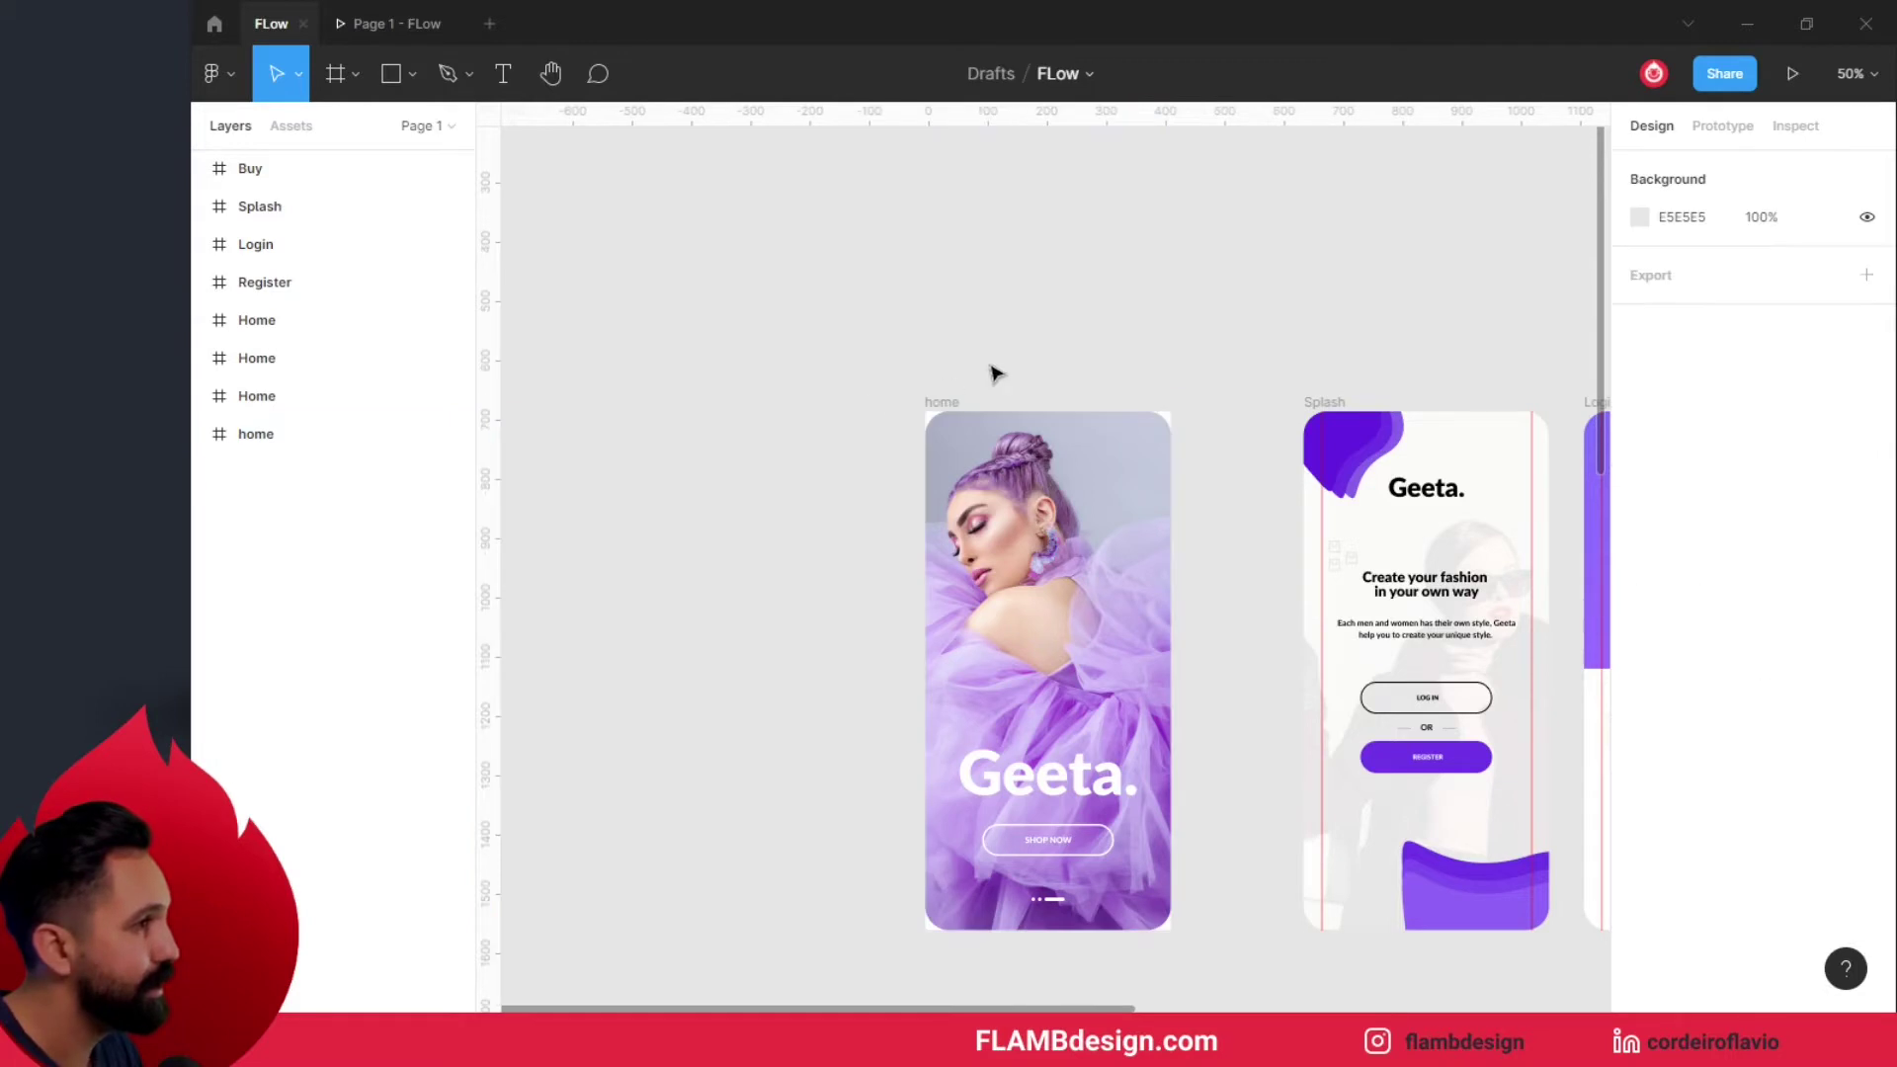
pyautogui.click(953, 410)
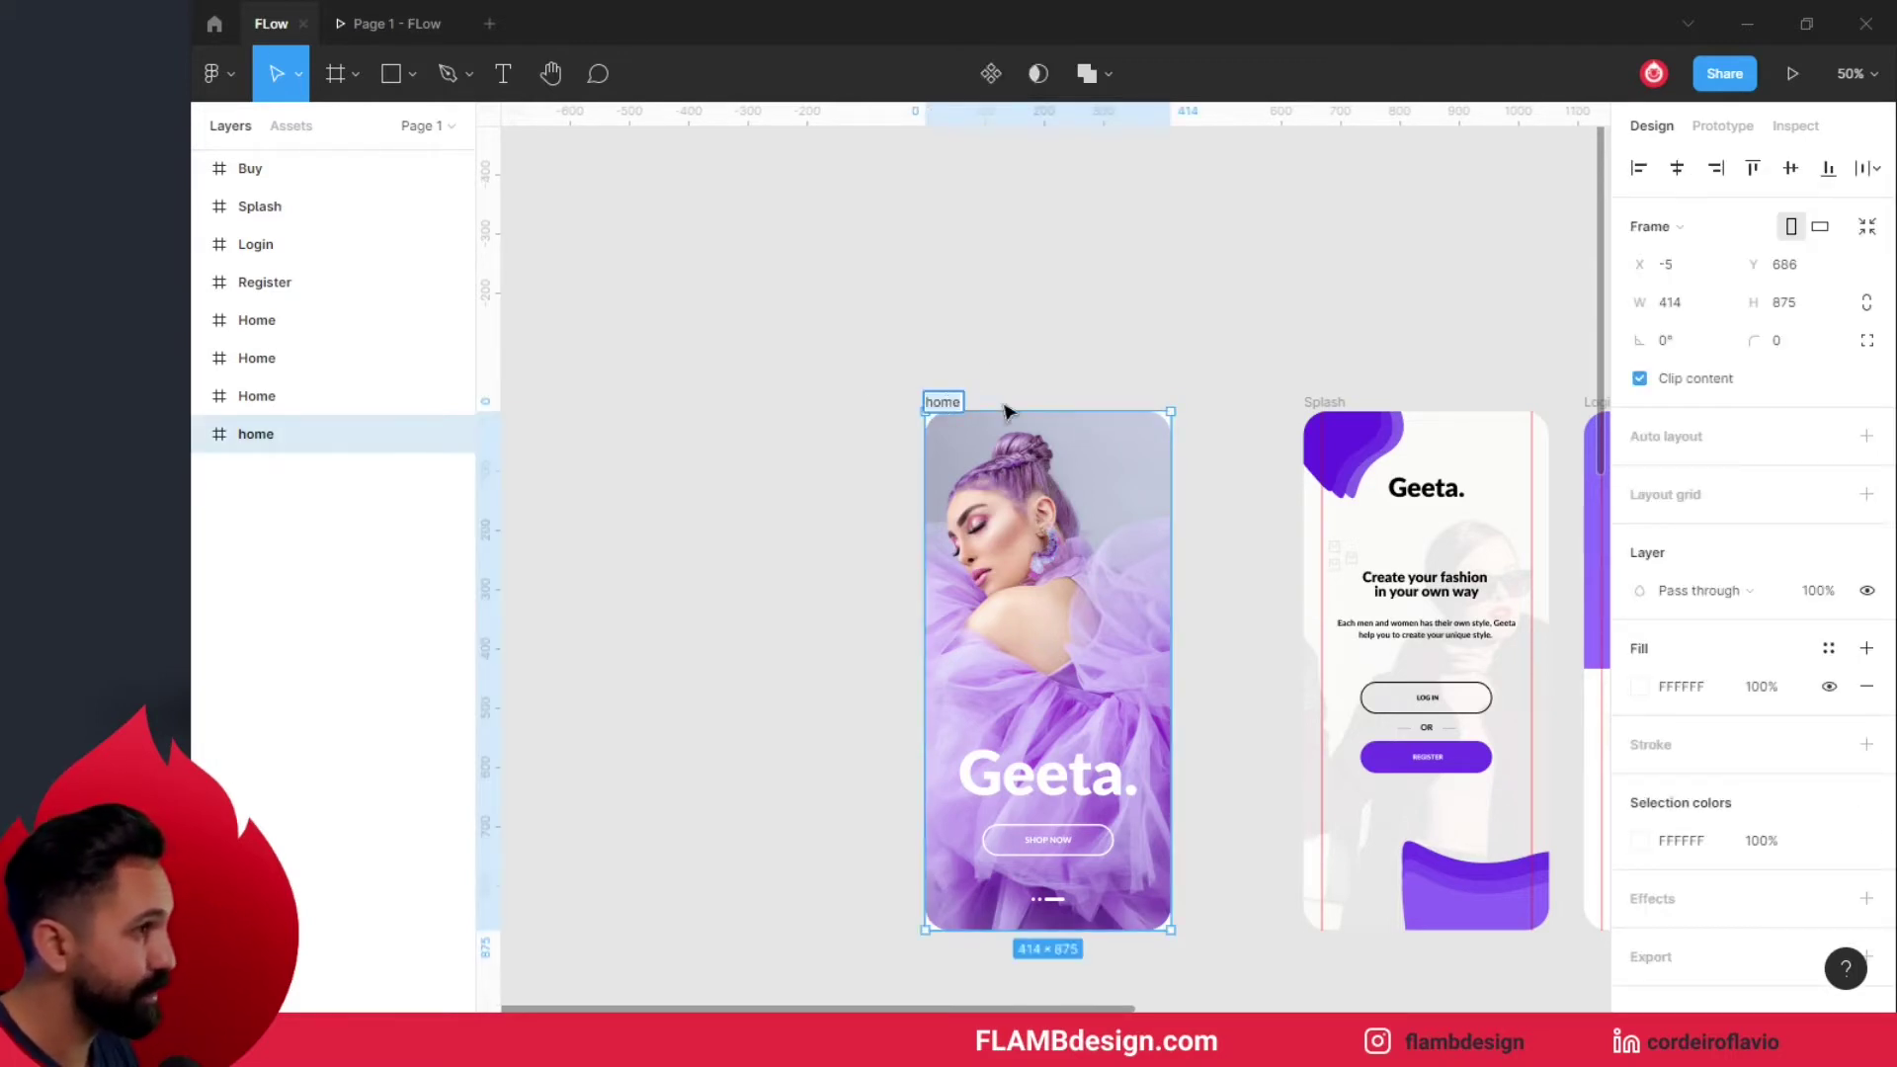
pyautogui.write('dada')
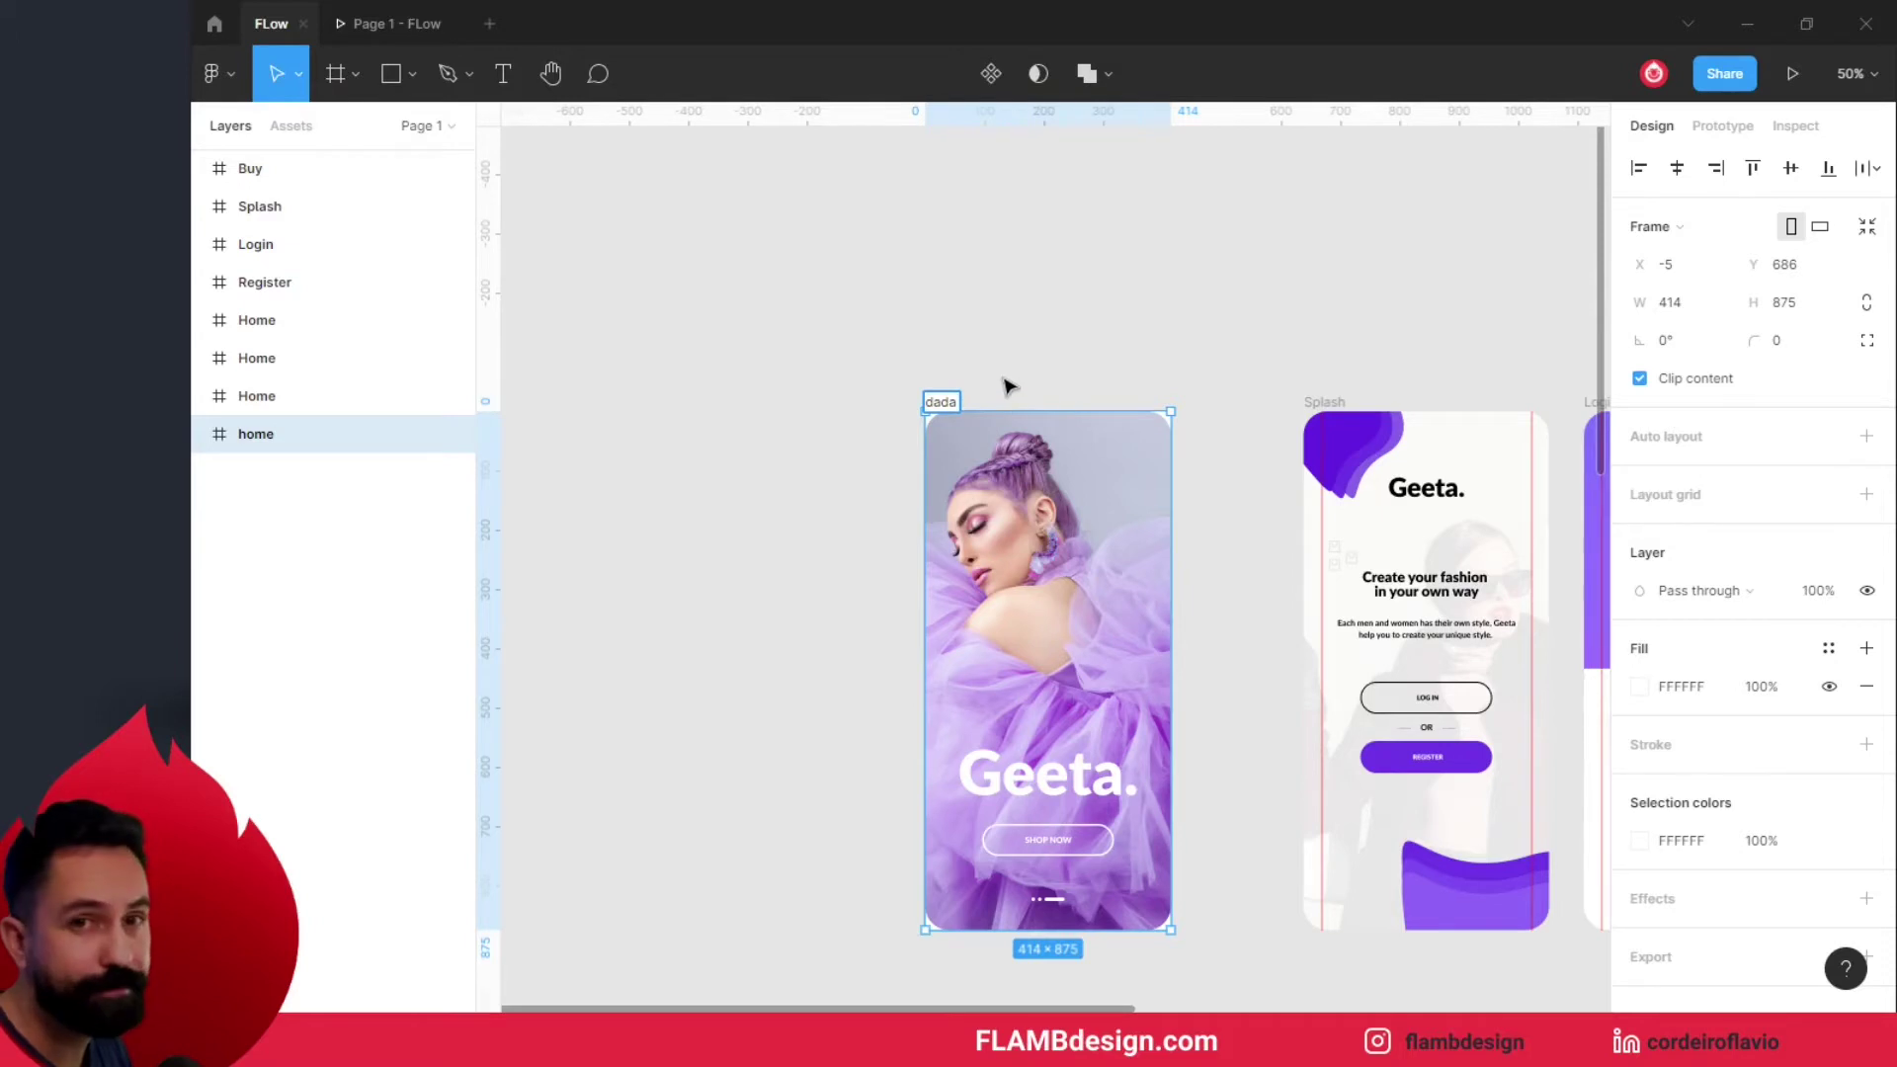
pyautogui.click(1008, 386)
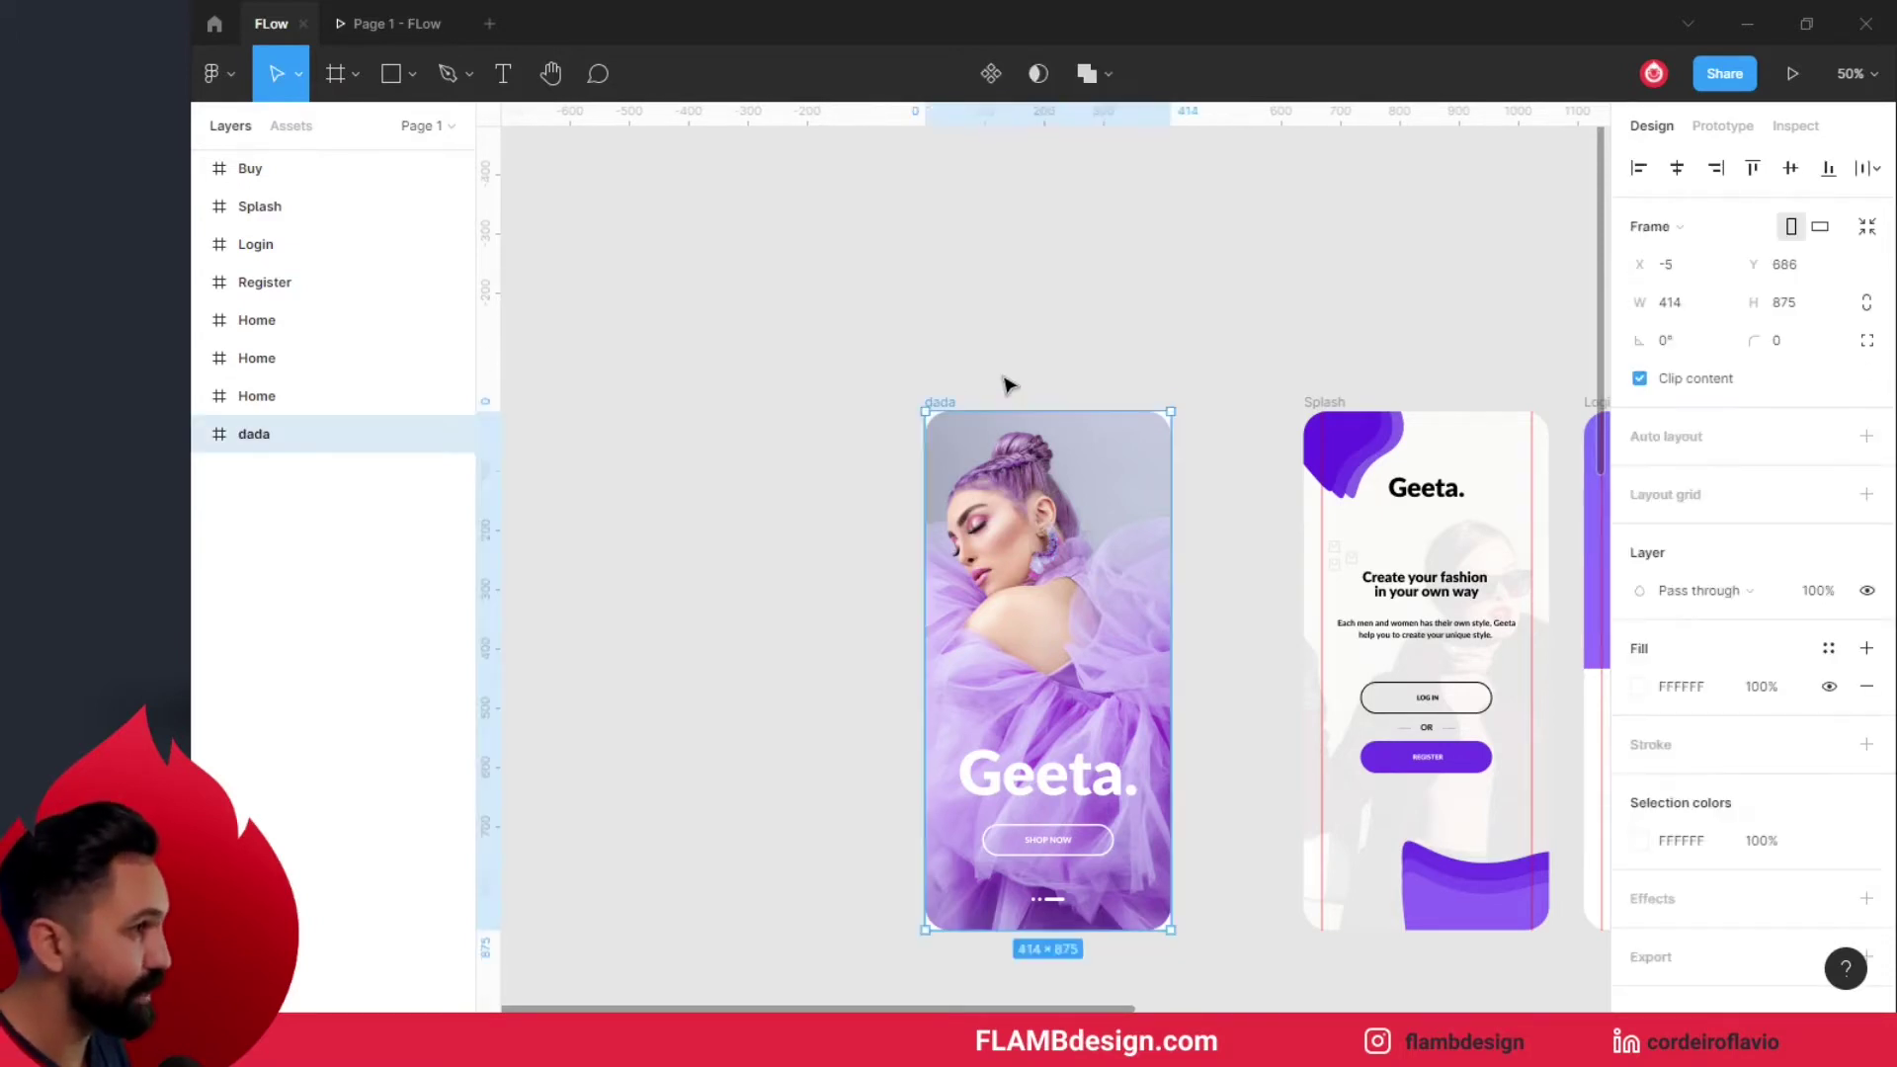
pyautogui.write('home')
pyautogui.click(1008, 385)
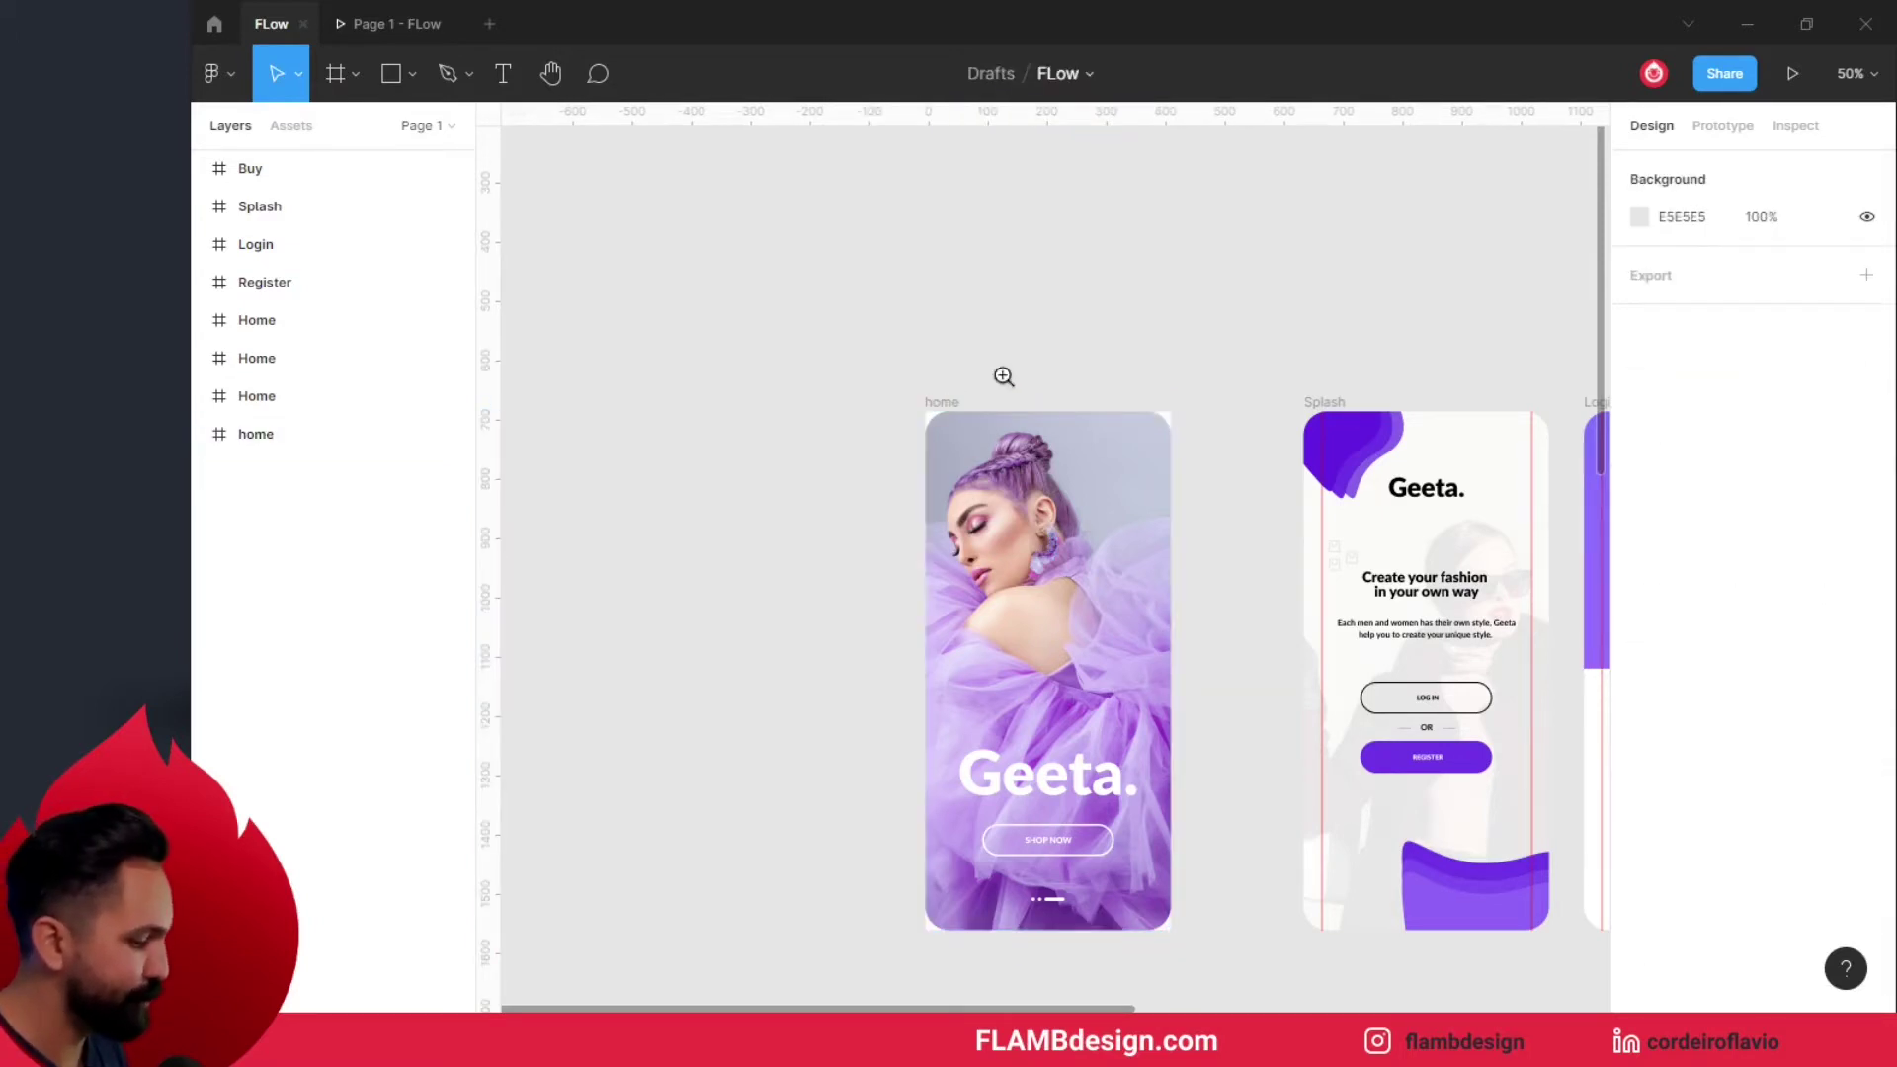
pyautogui.press('-')
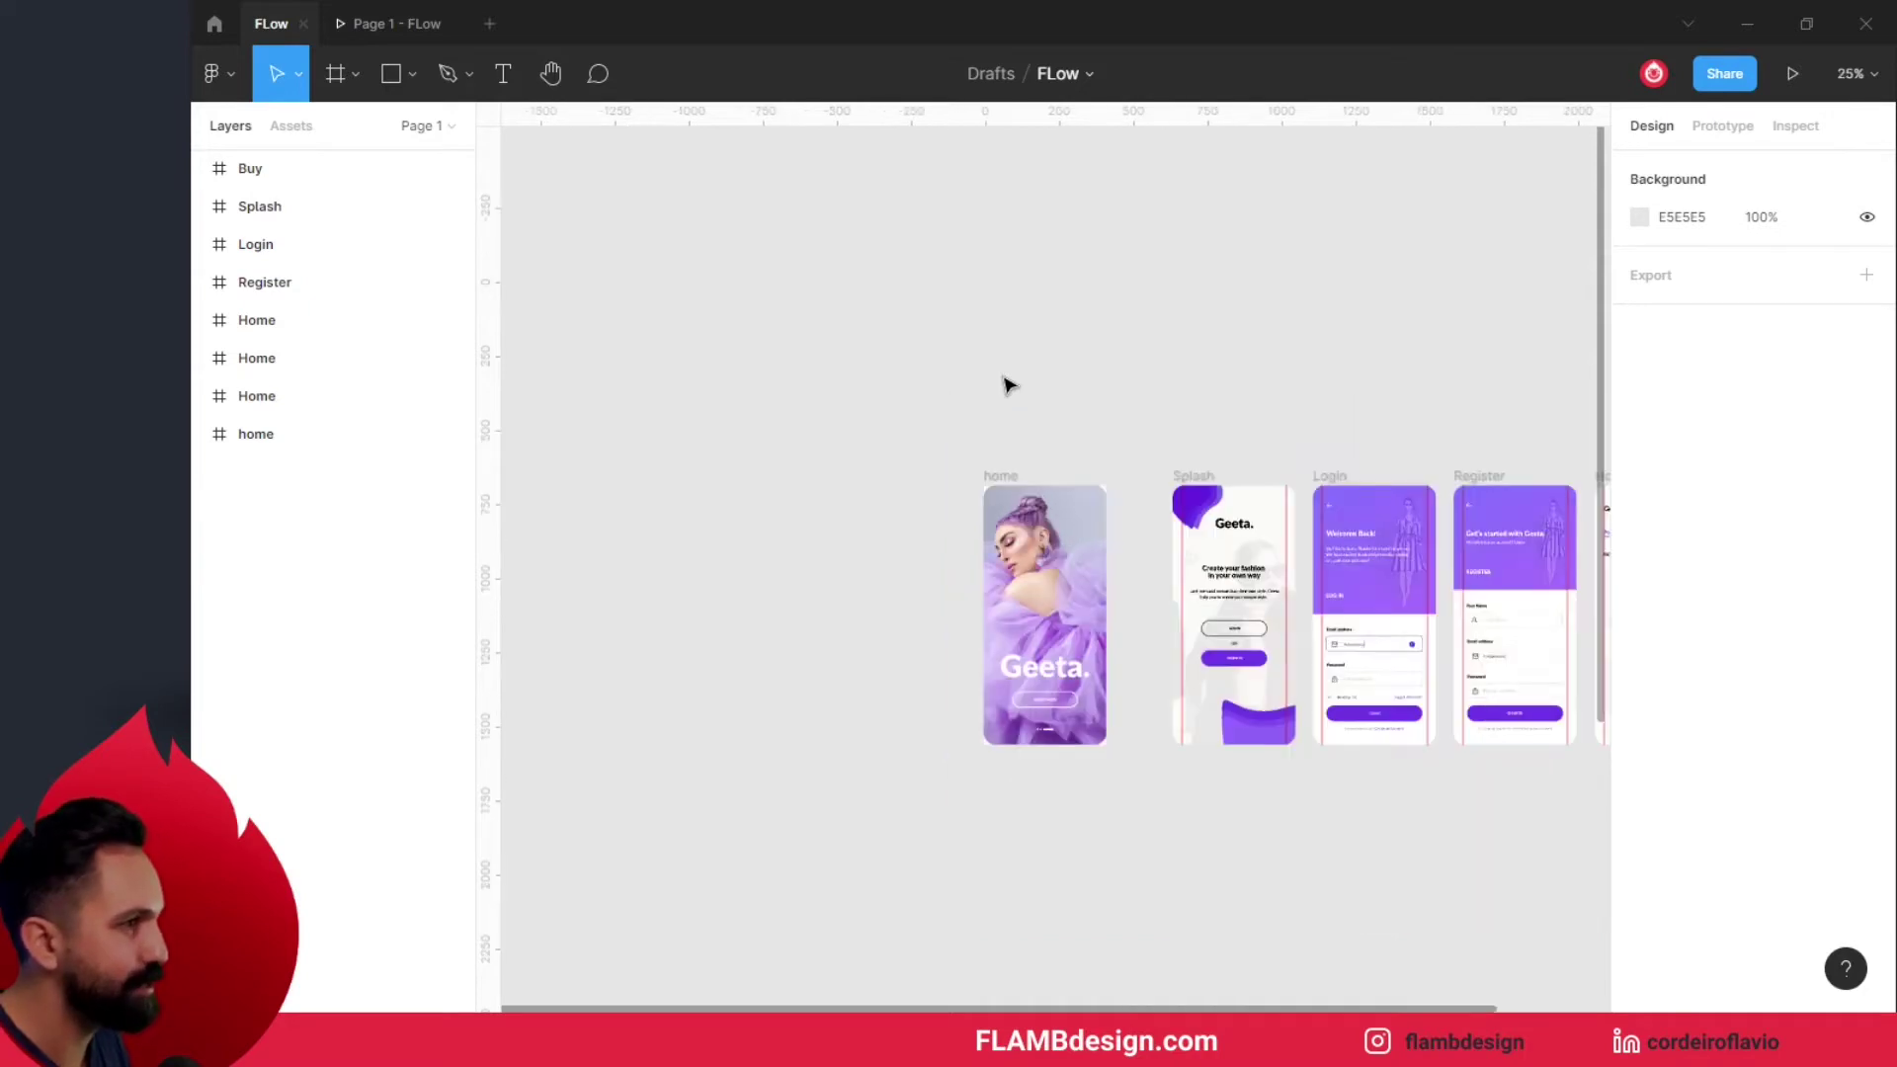
# - Zoom out to 25% and pan until the home, Splash, Login, Register and Home row is centred
pyautogui.moveTo(1003, 381)
pyautogui.mouseDown()
pyautogui.moveTo(851, 385)
pyautogui.moveTo(821, 304)
pyautogui.mouseUp()
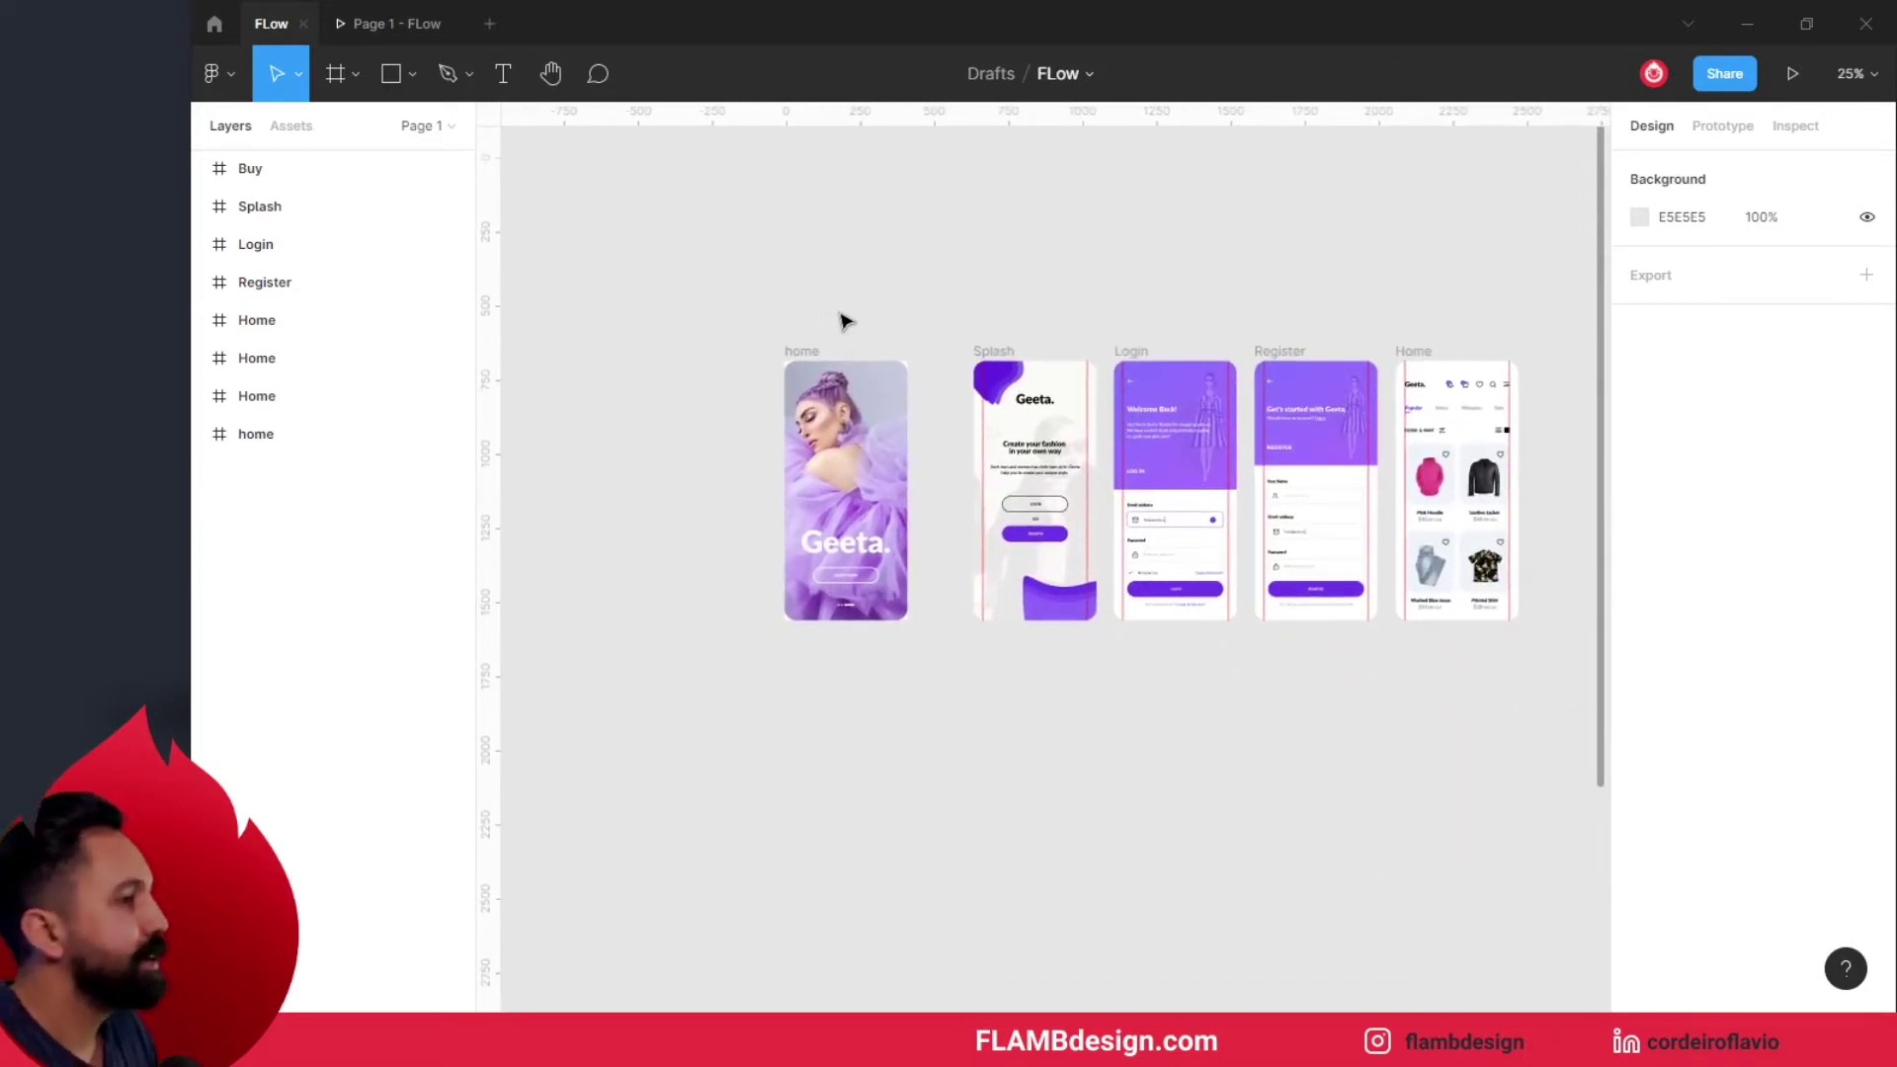
pyautogui.scroll(1, 998, 440)
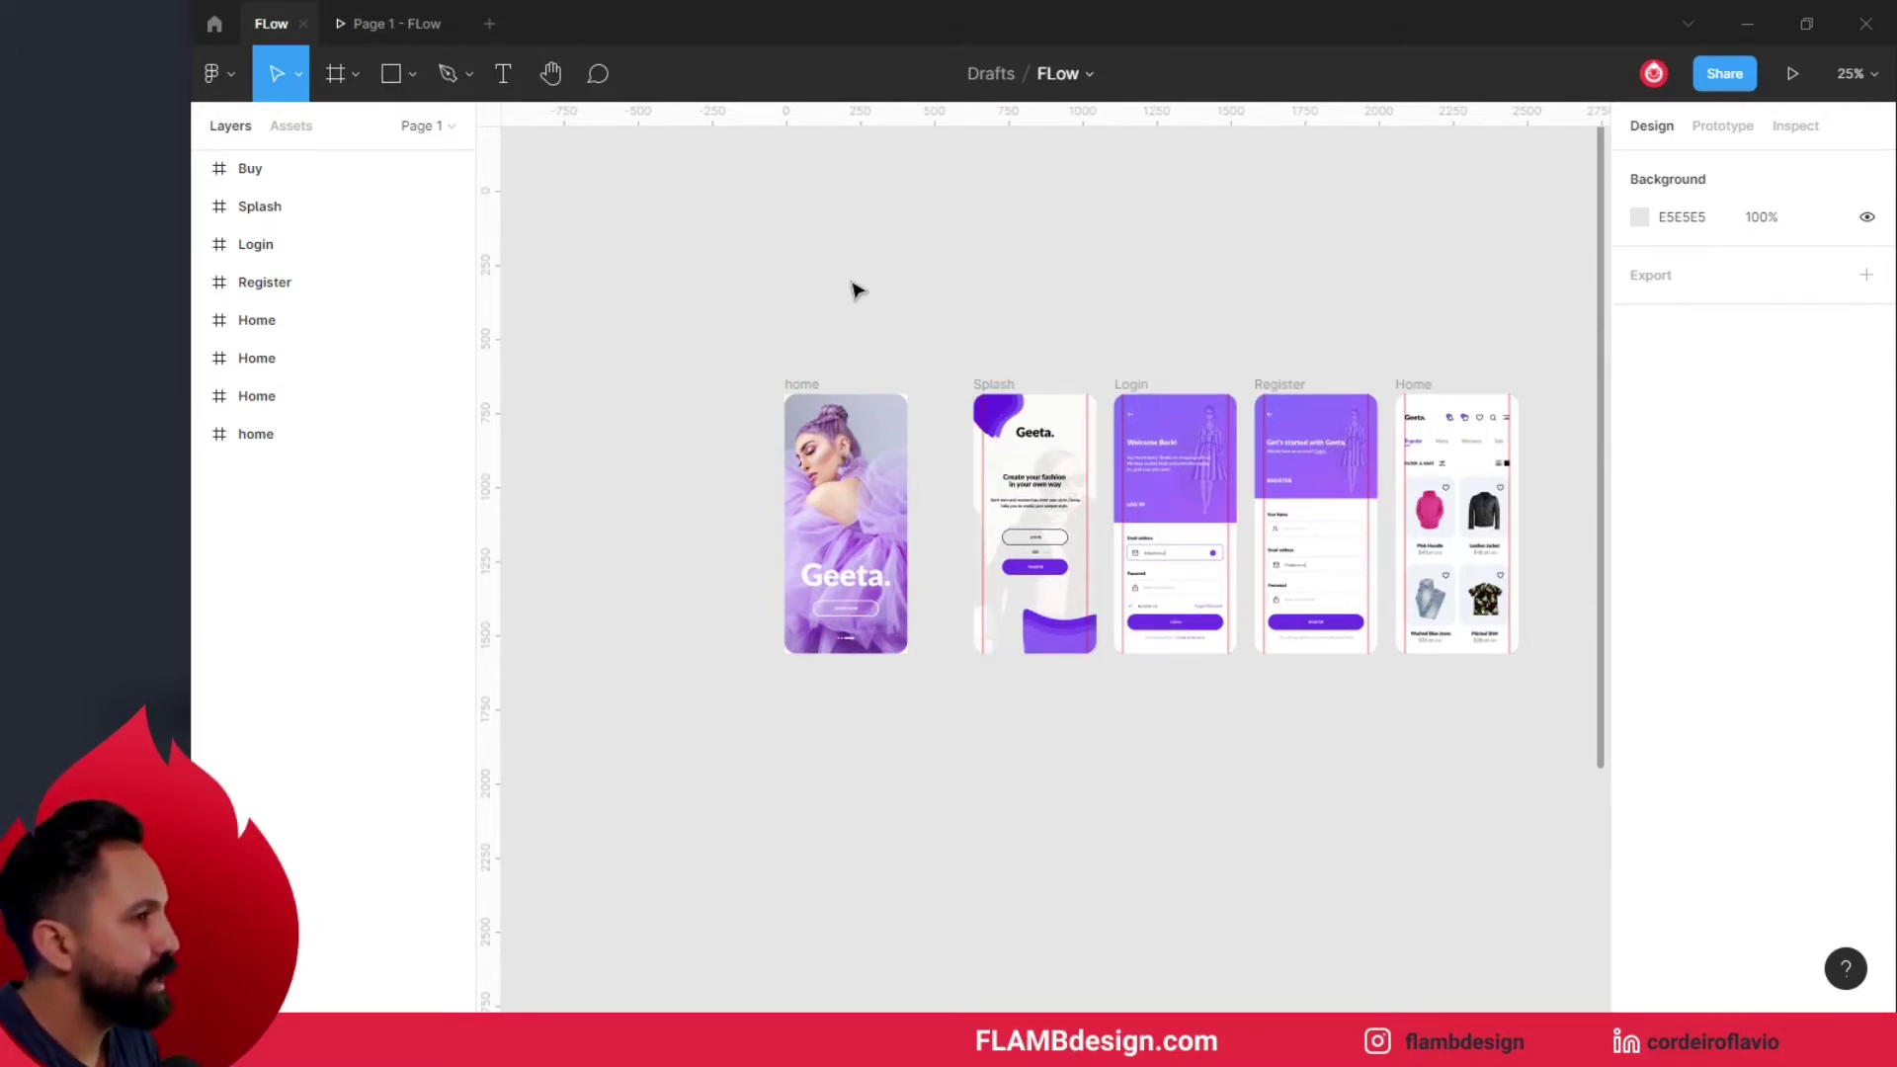
pyautogui.scroll(1, 855, 289)
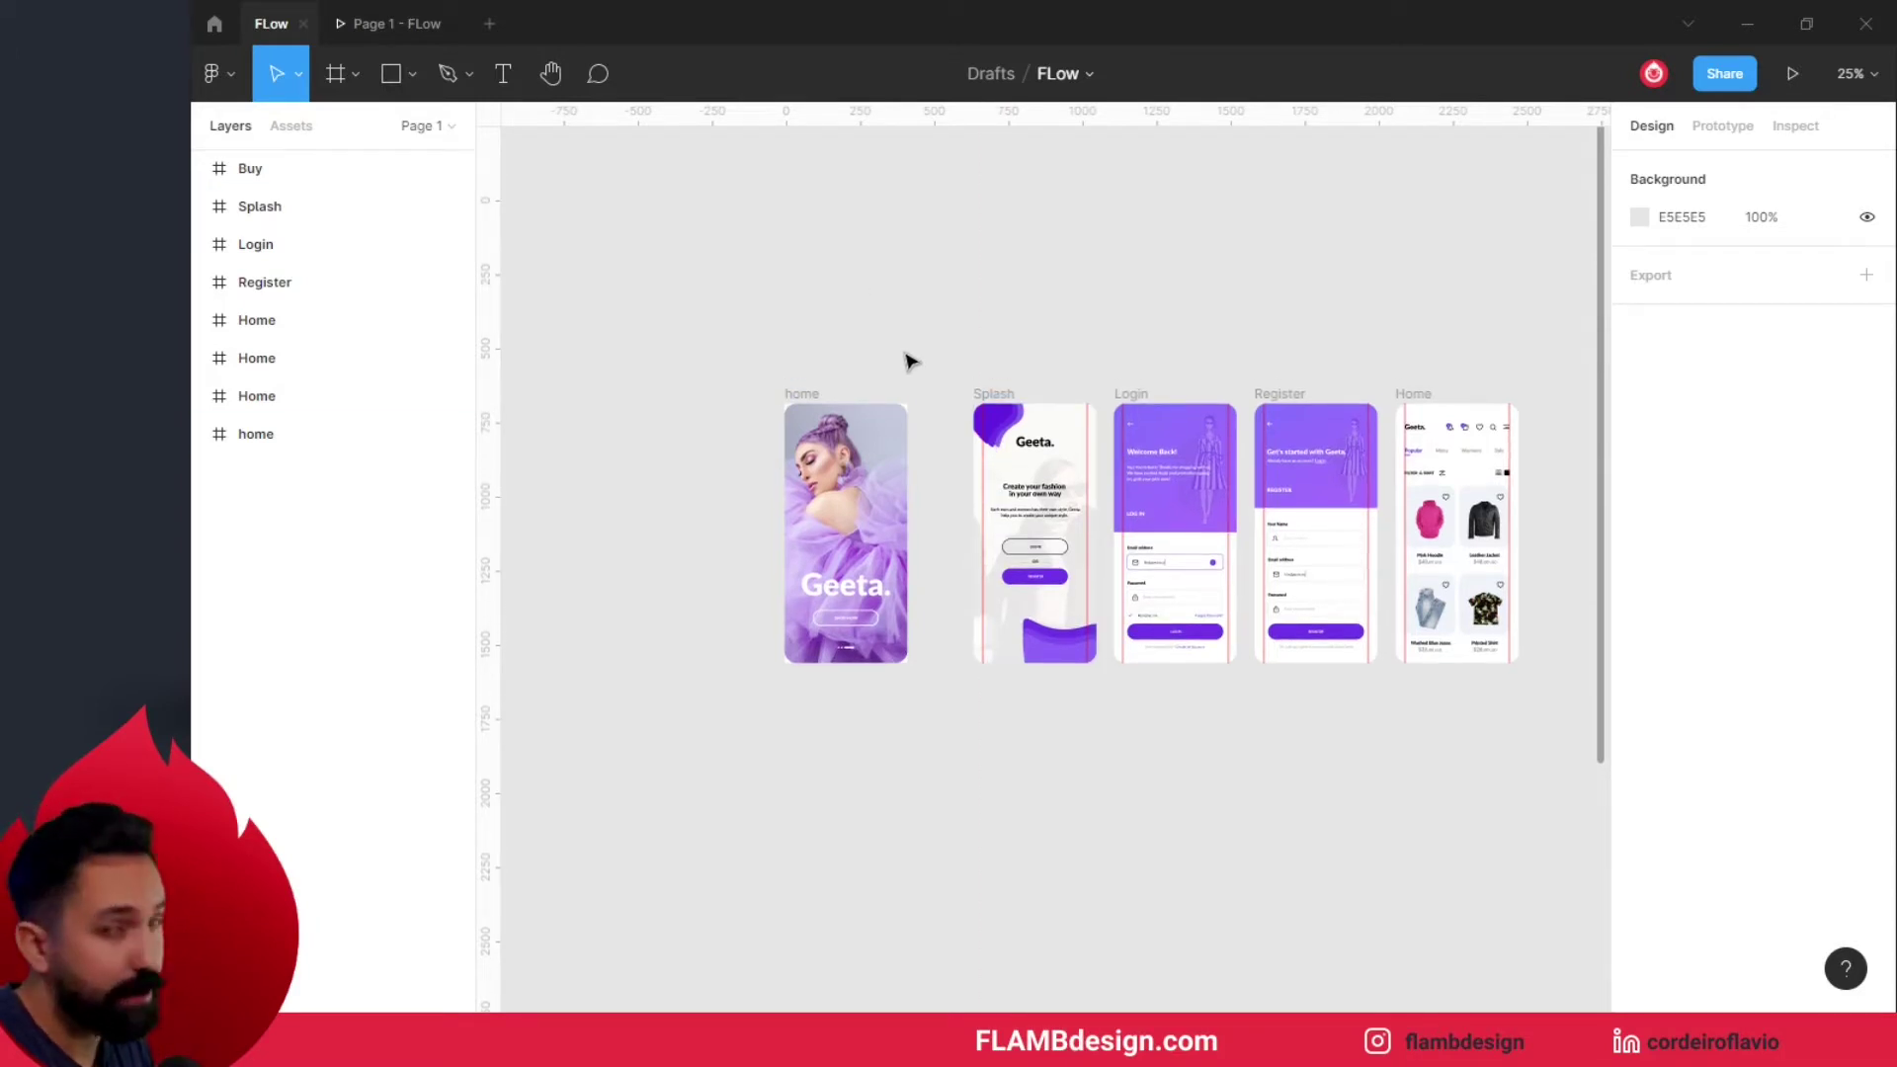
pyautogui.scroll(1, 858, 368)
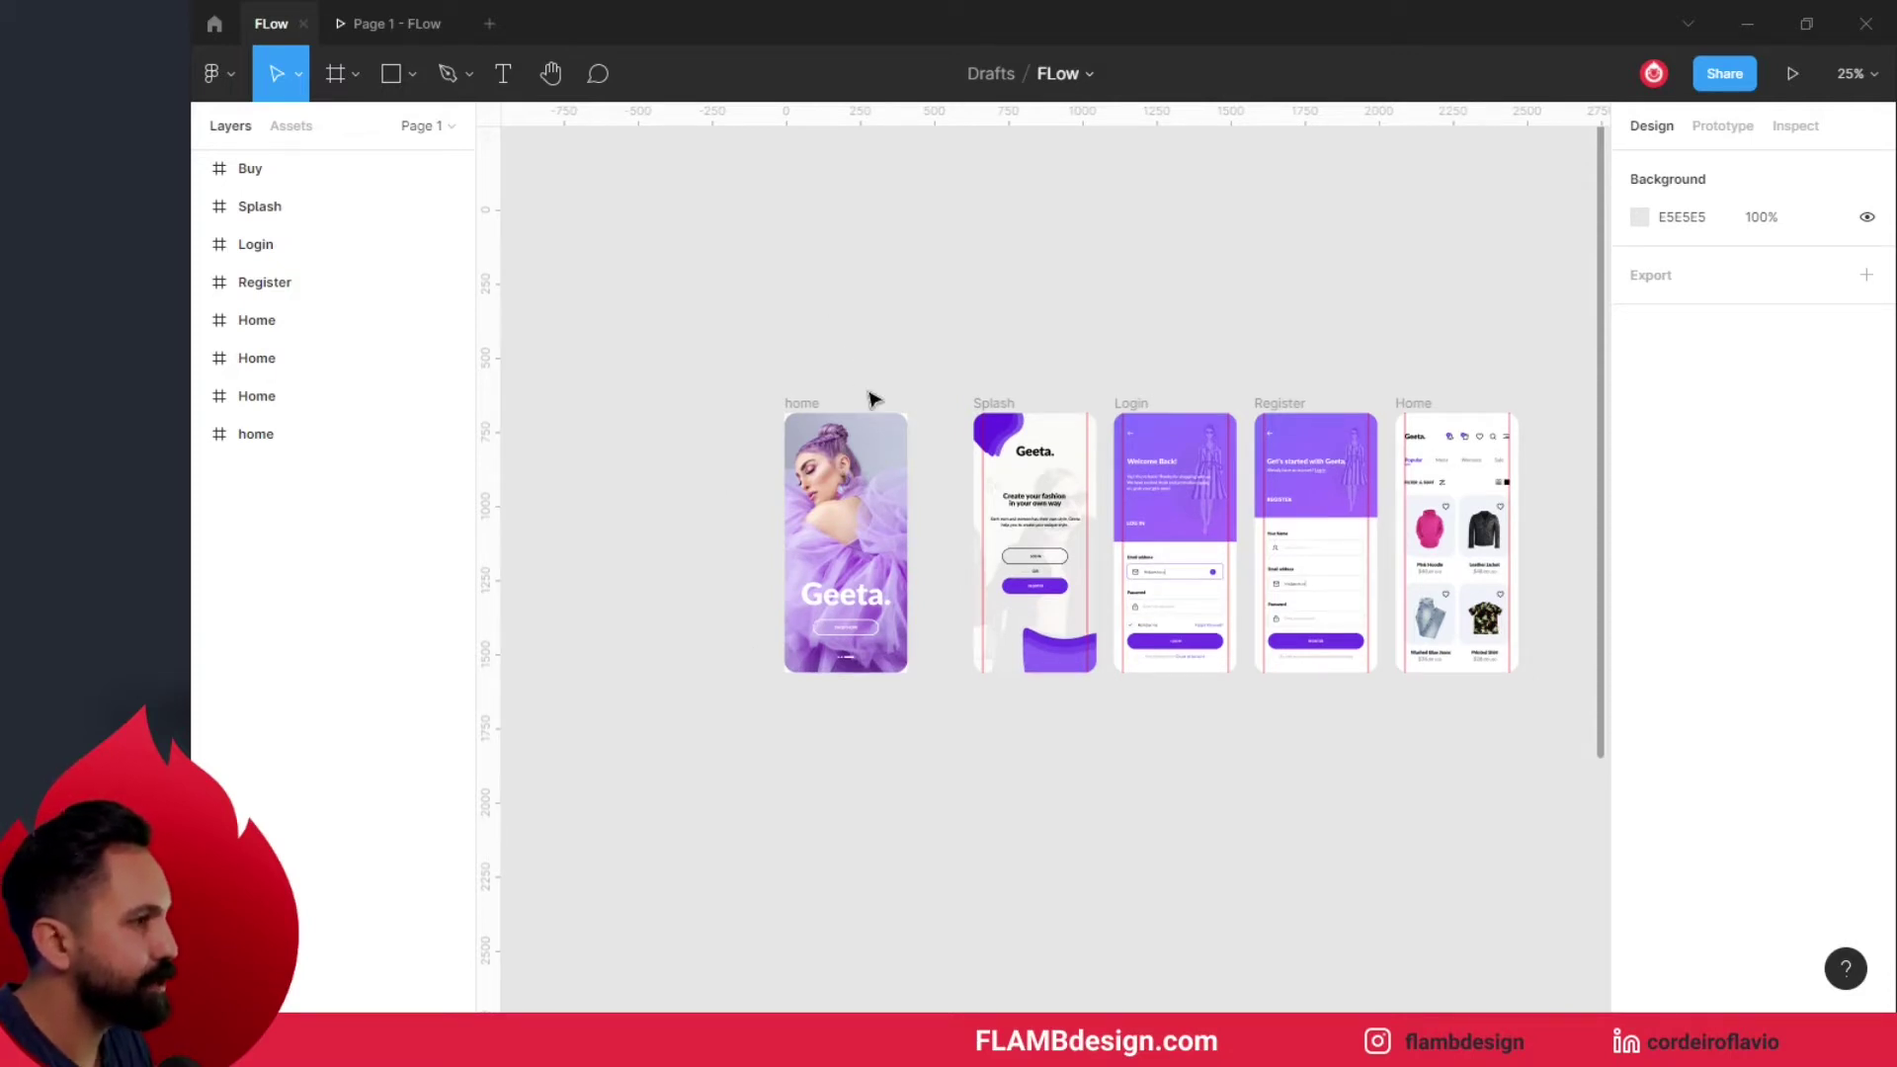
pyautogui.moveTo(1082, 295); pyautogui.dragTo(1020, 263)
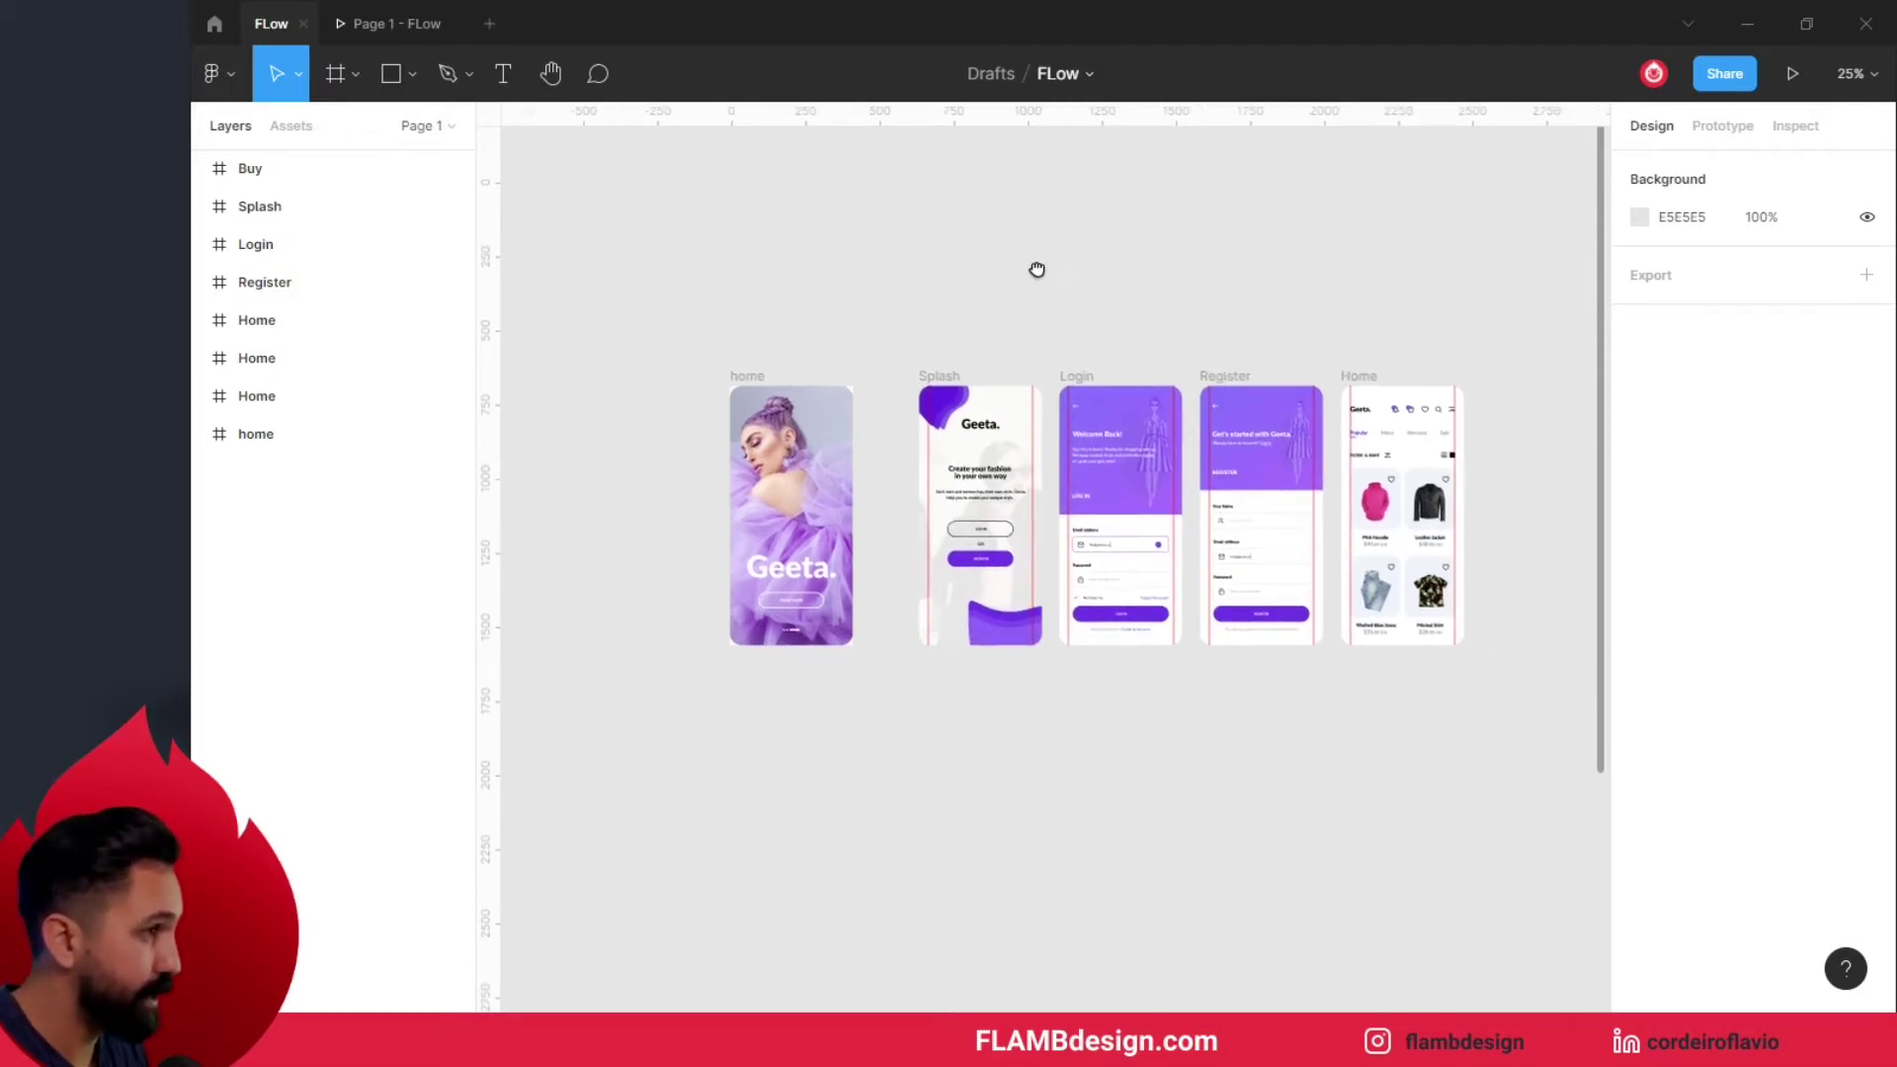
pyautogui.click(756, 599)
pyautogui.press('Escape')
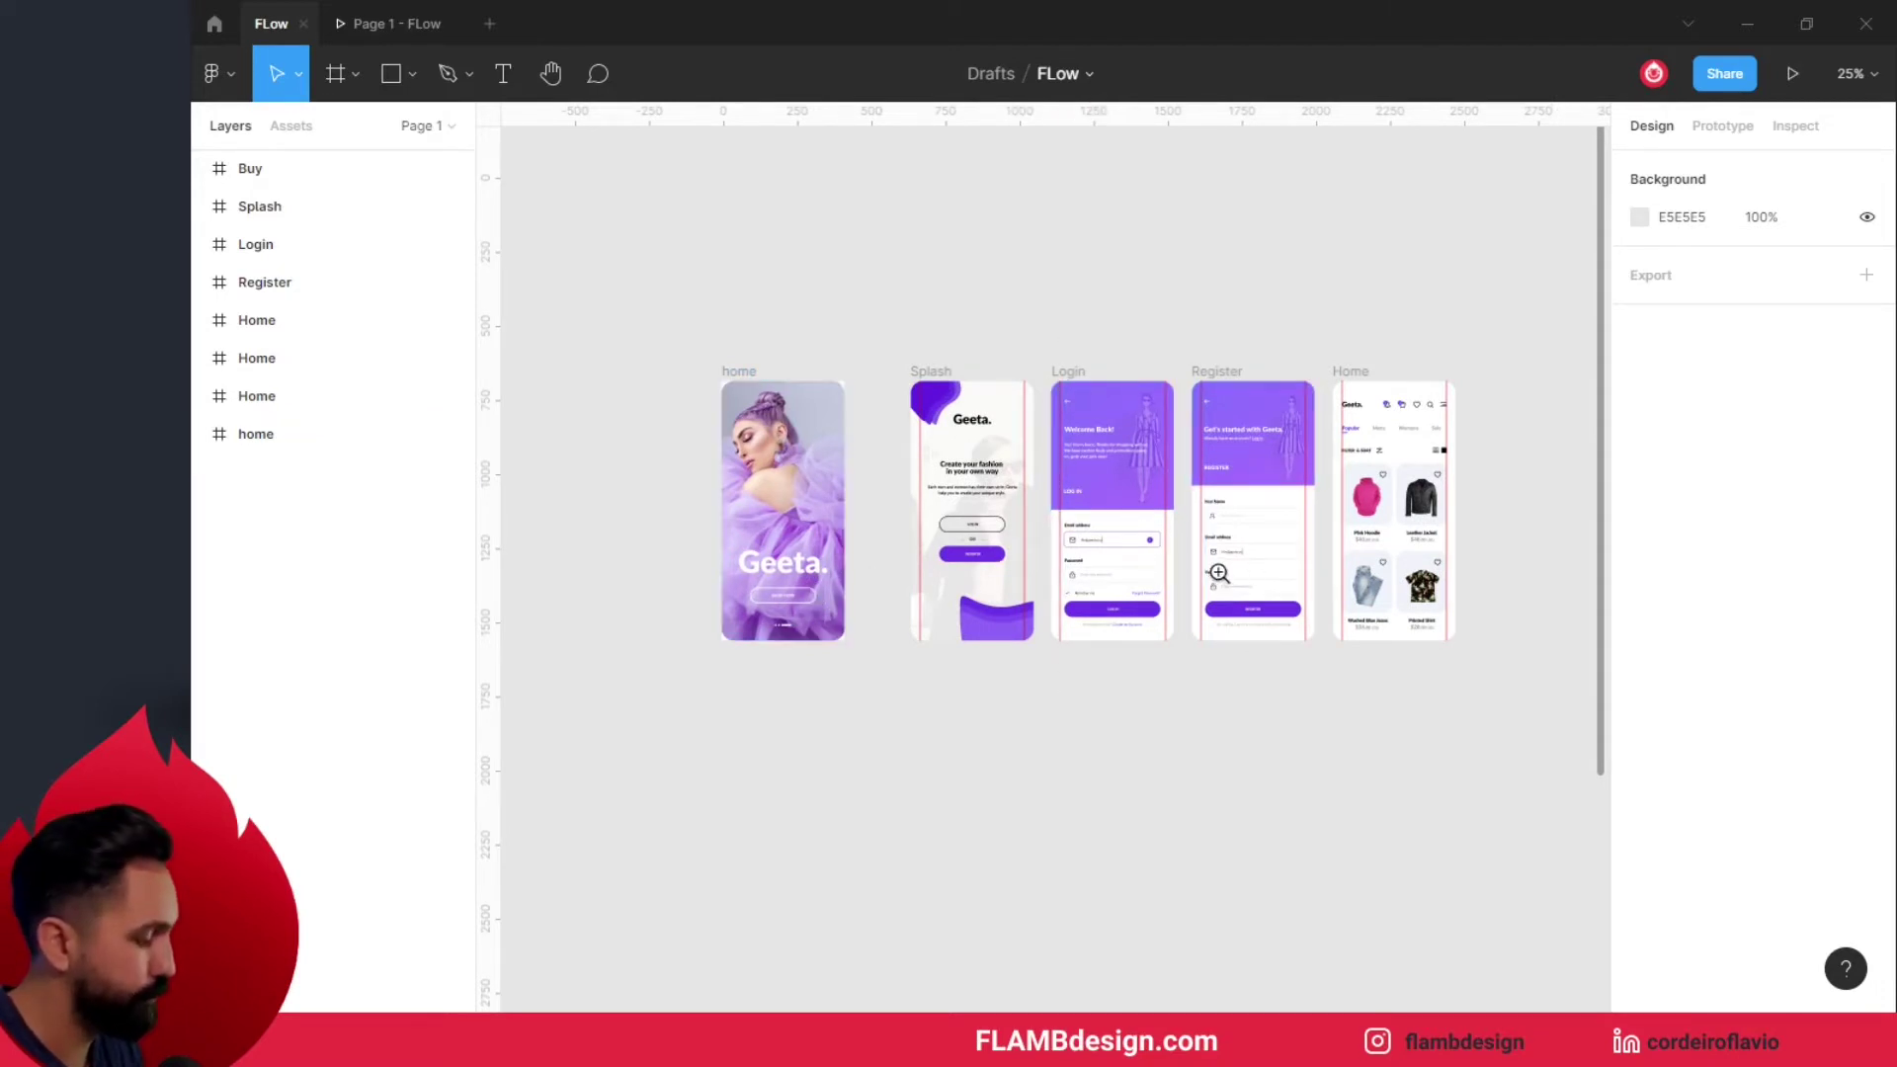
# - Zoom in to inspect the Login and Register screens, then zoom back out
pyautogui.scroll(5, 1273, 484)
pyautogui.scroll(2, 966, 544)
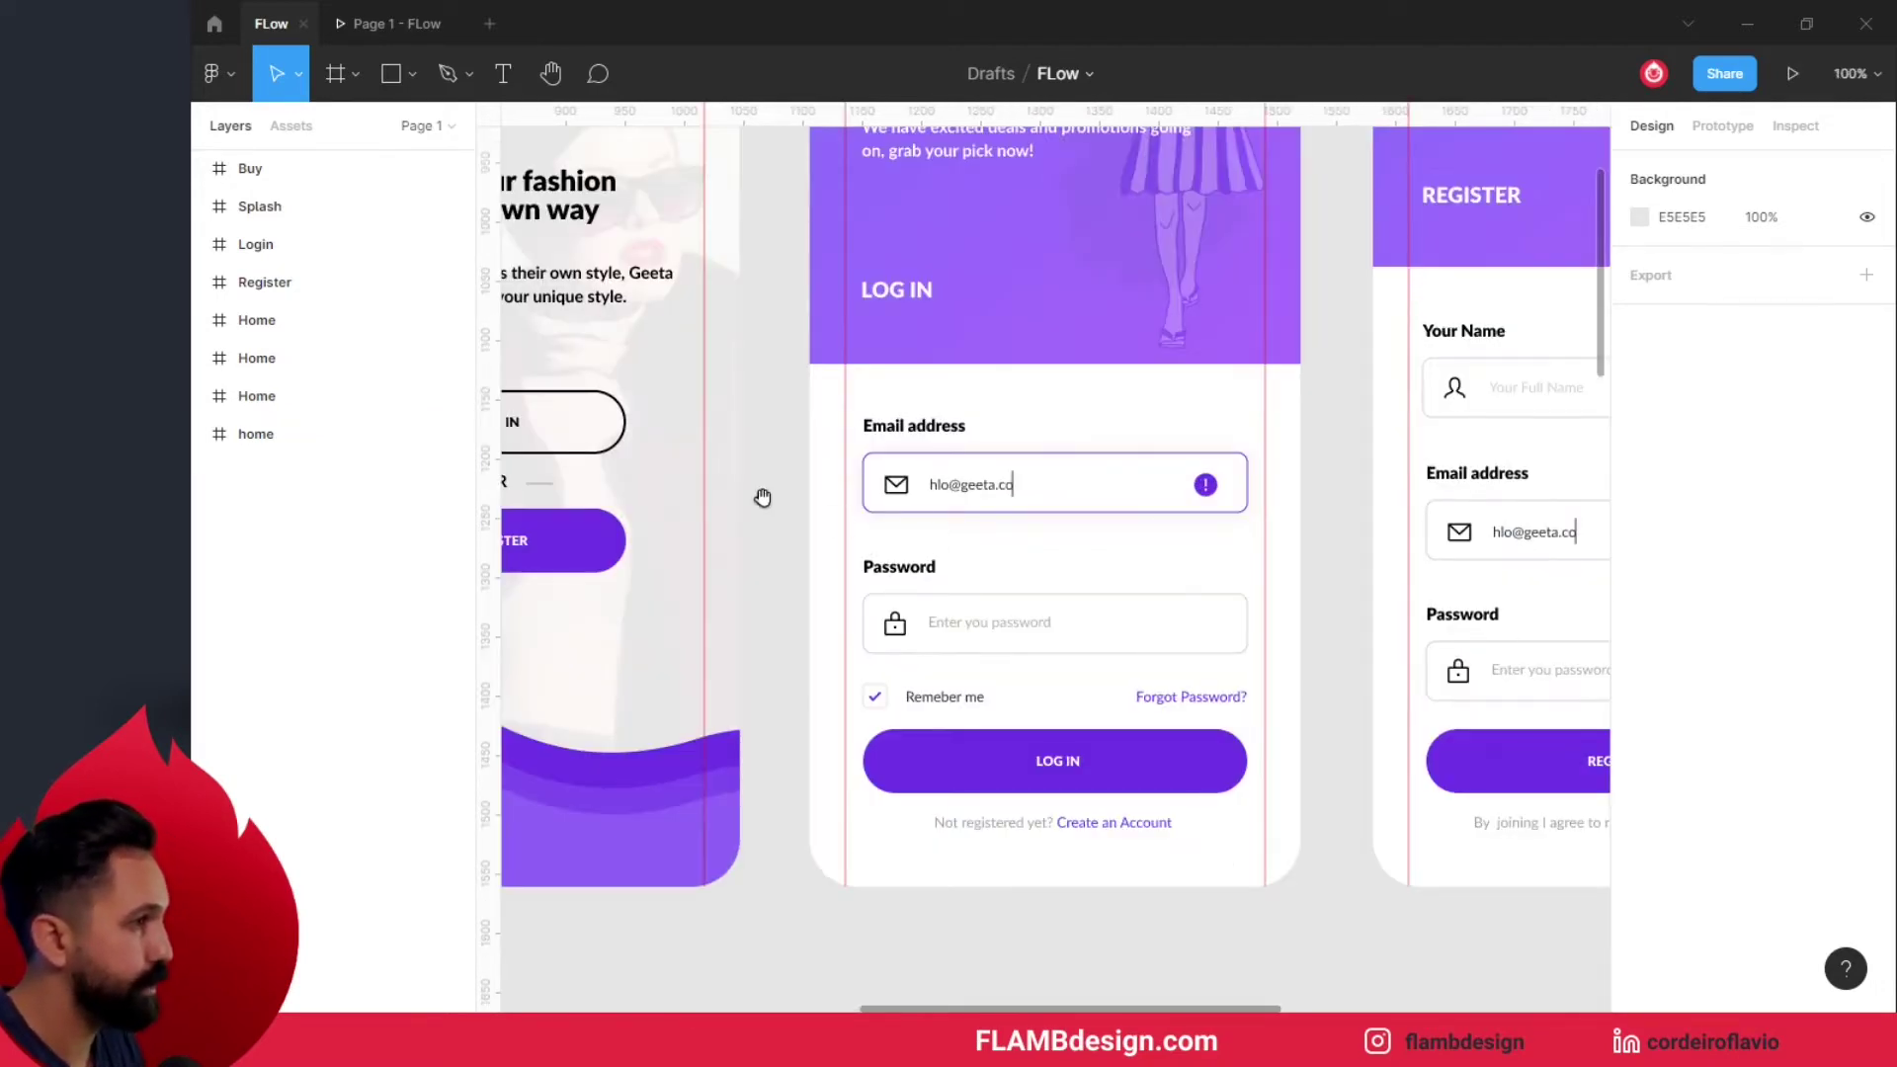
pyautogui.hscroll(10, 1072, 532)
pyautogui.hscroll(4, 1072, 532)
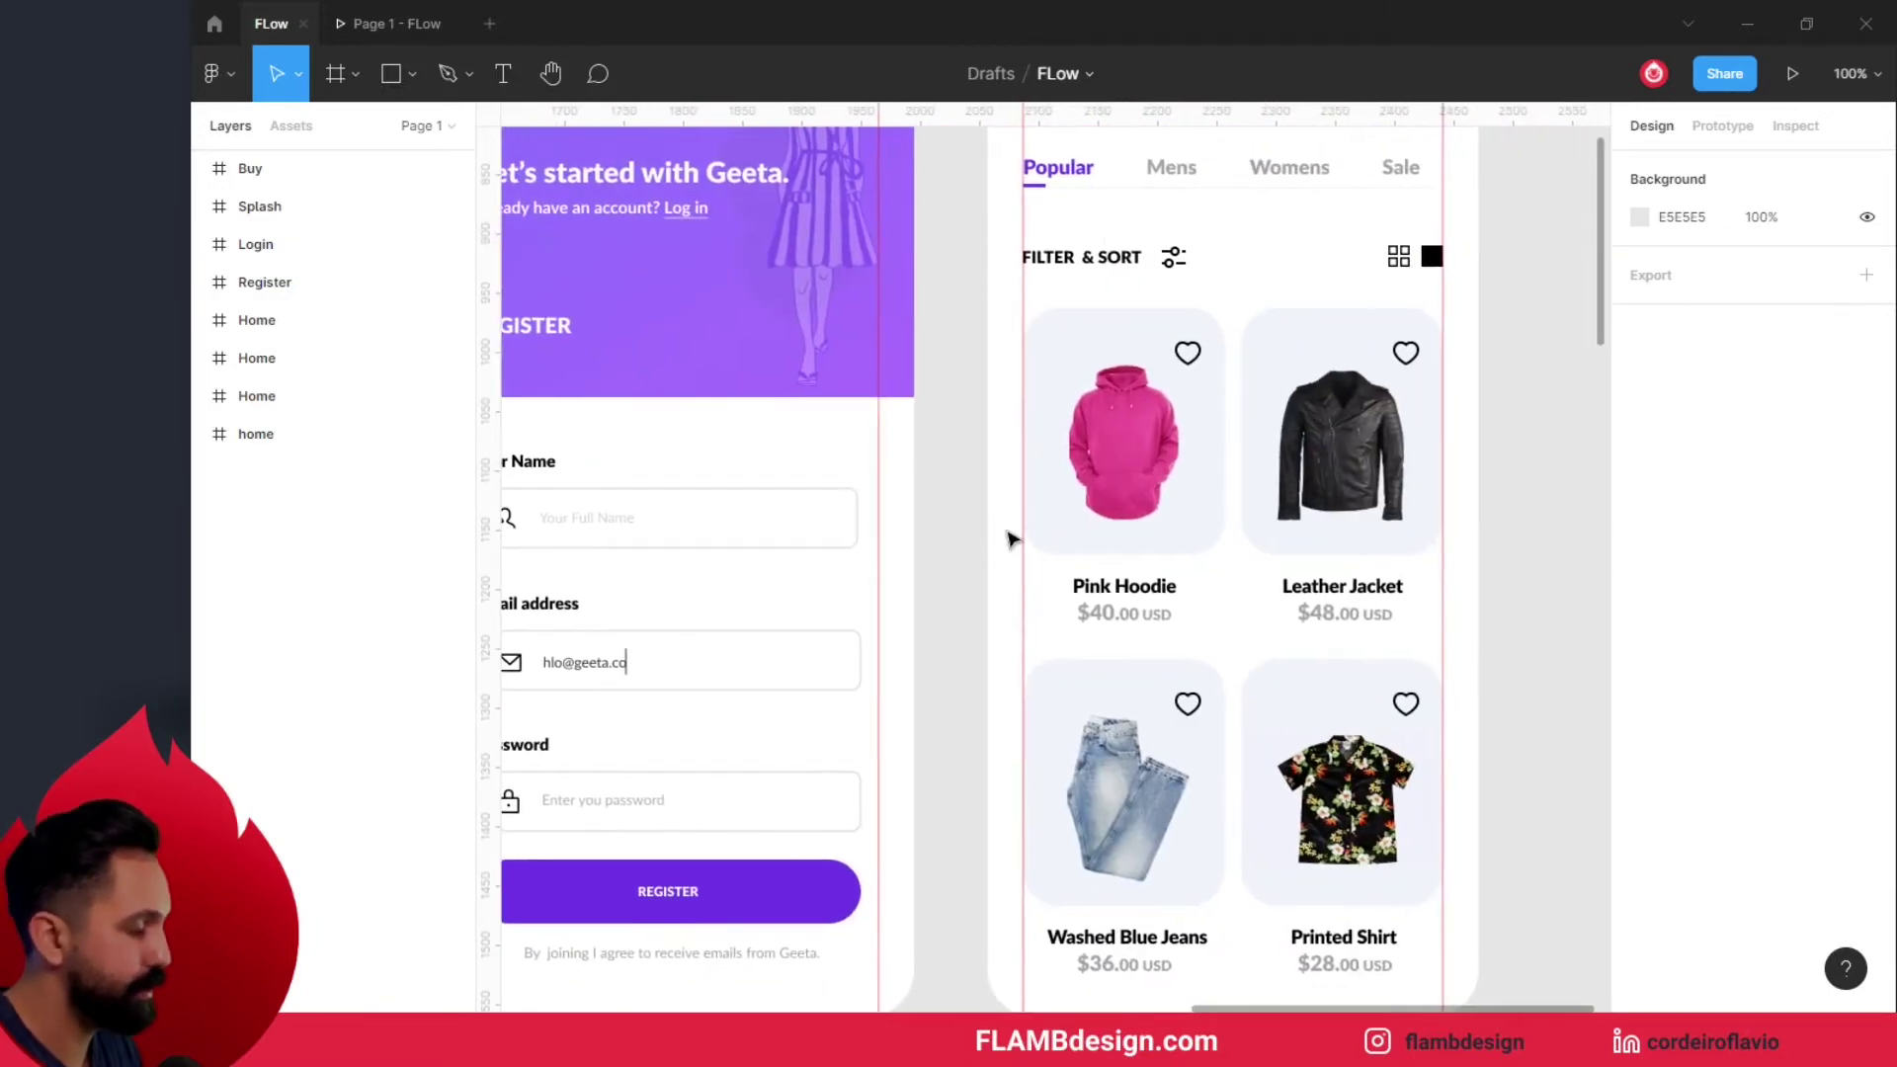
pyautogui.scroll(-3, 1010, 538)
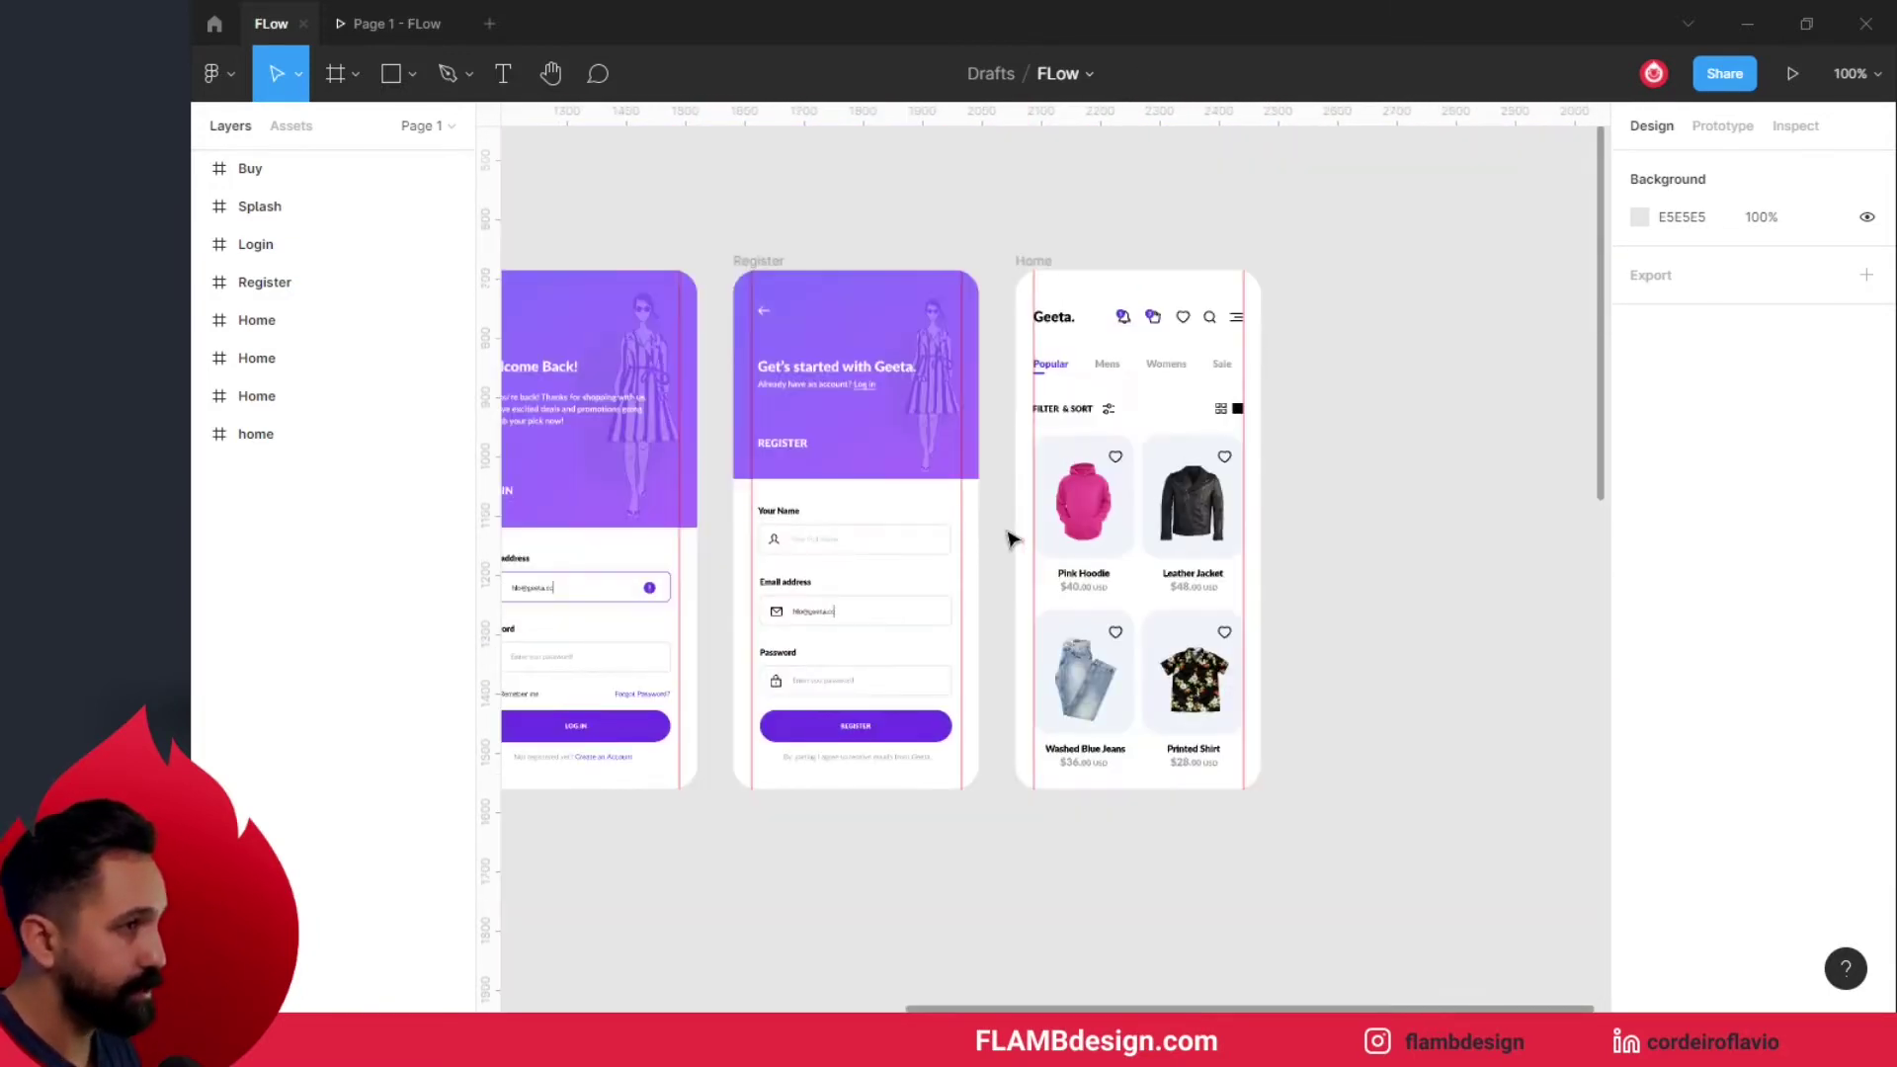
pyautogui.scroll(-2, 1005, 530)
pyautogui.hscroll(-5, 847, 369)
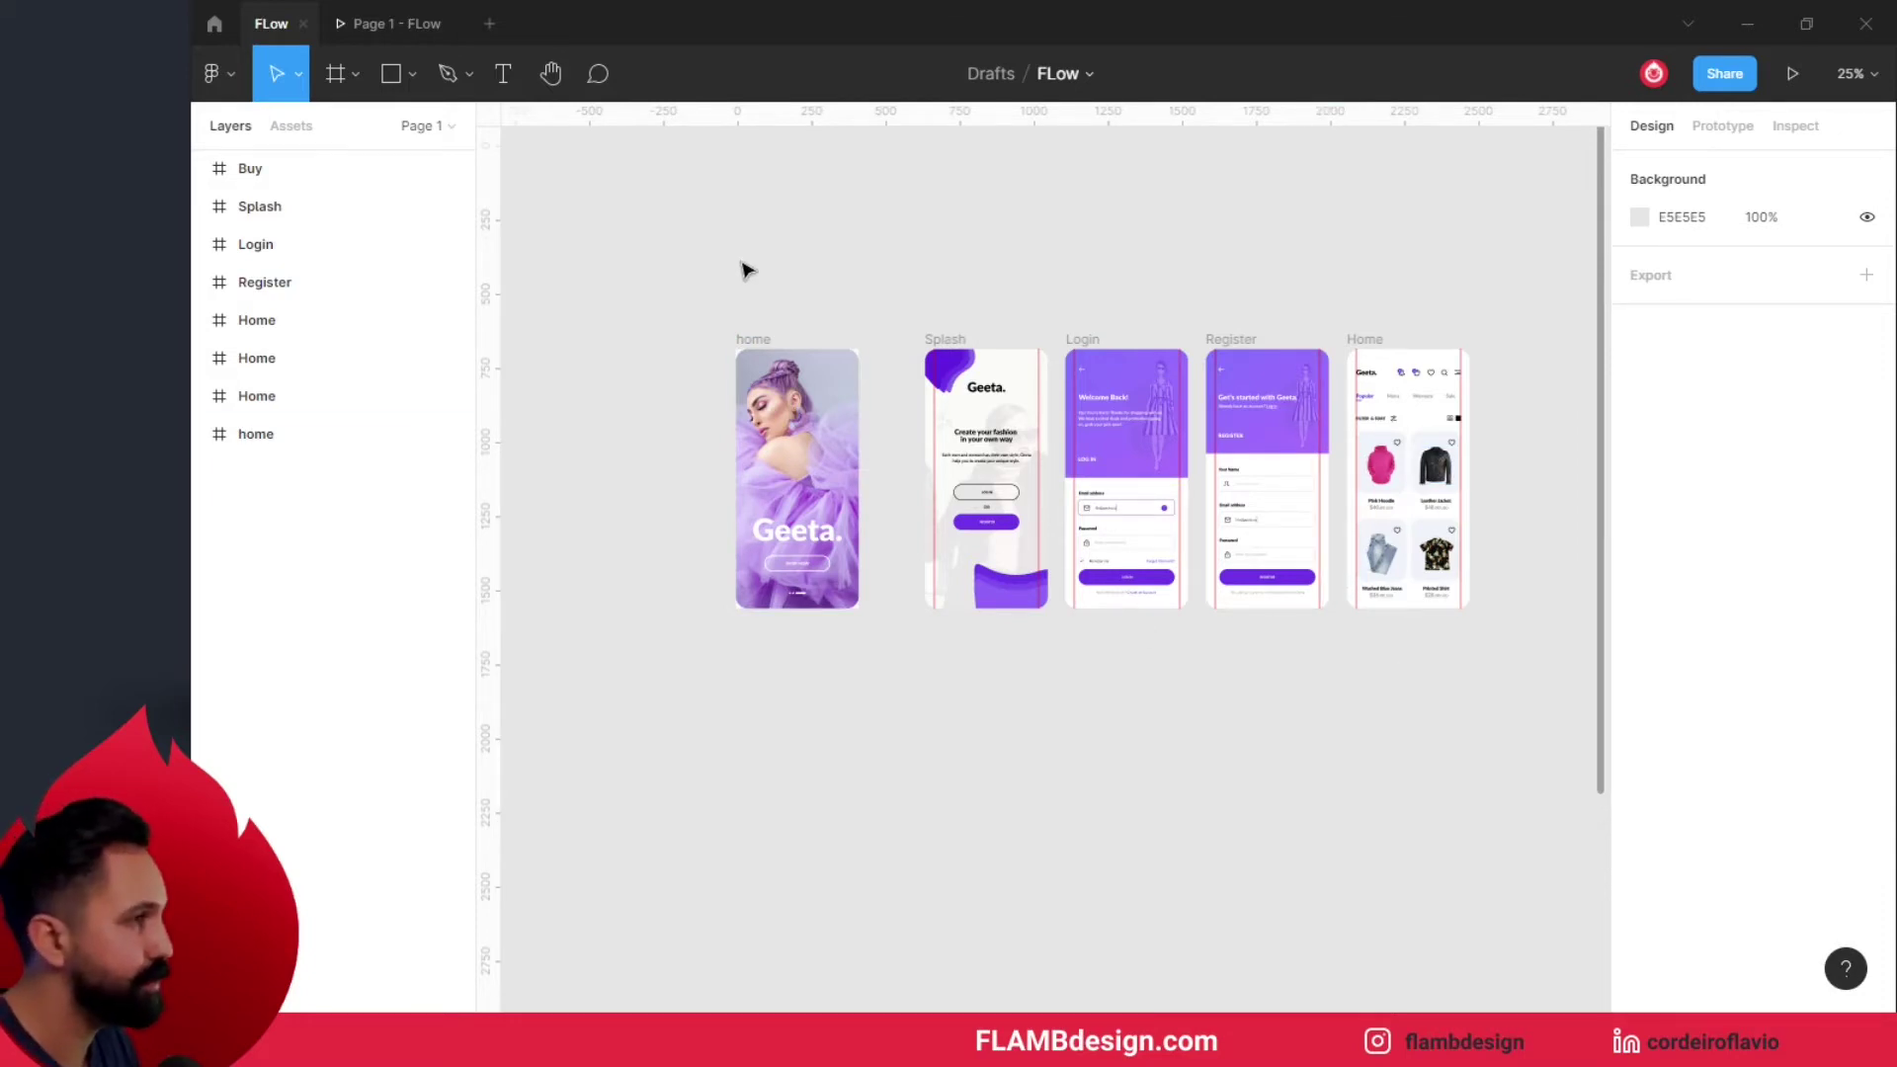
pyautogui.scroll(3, 857, 564)
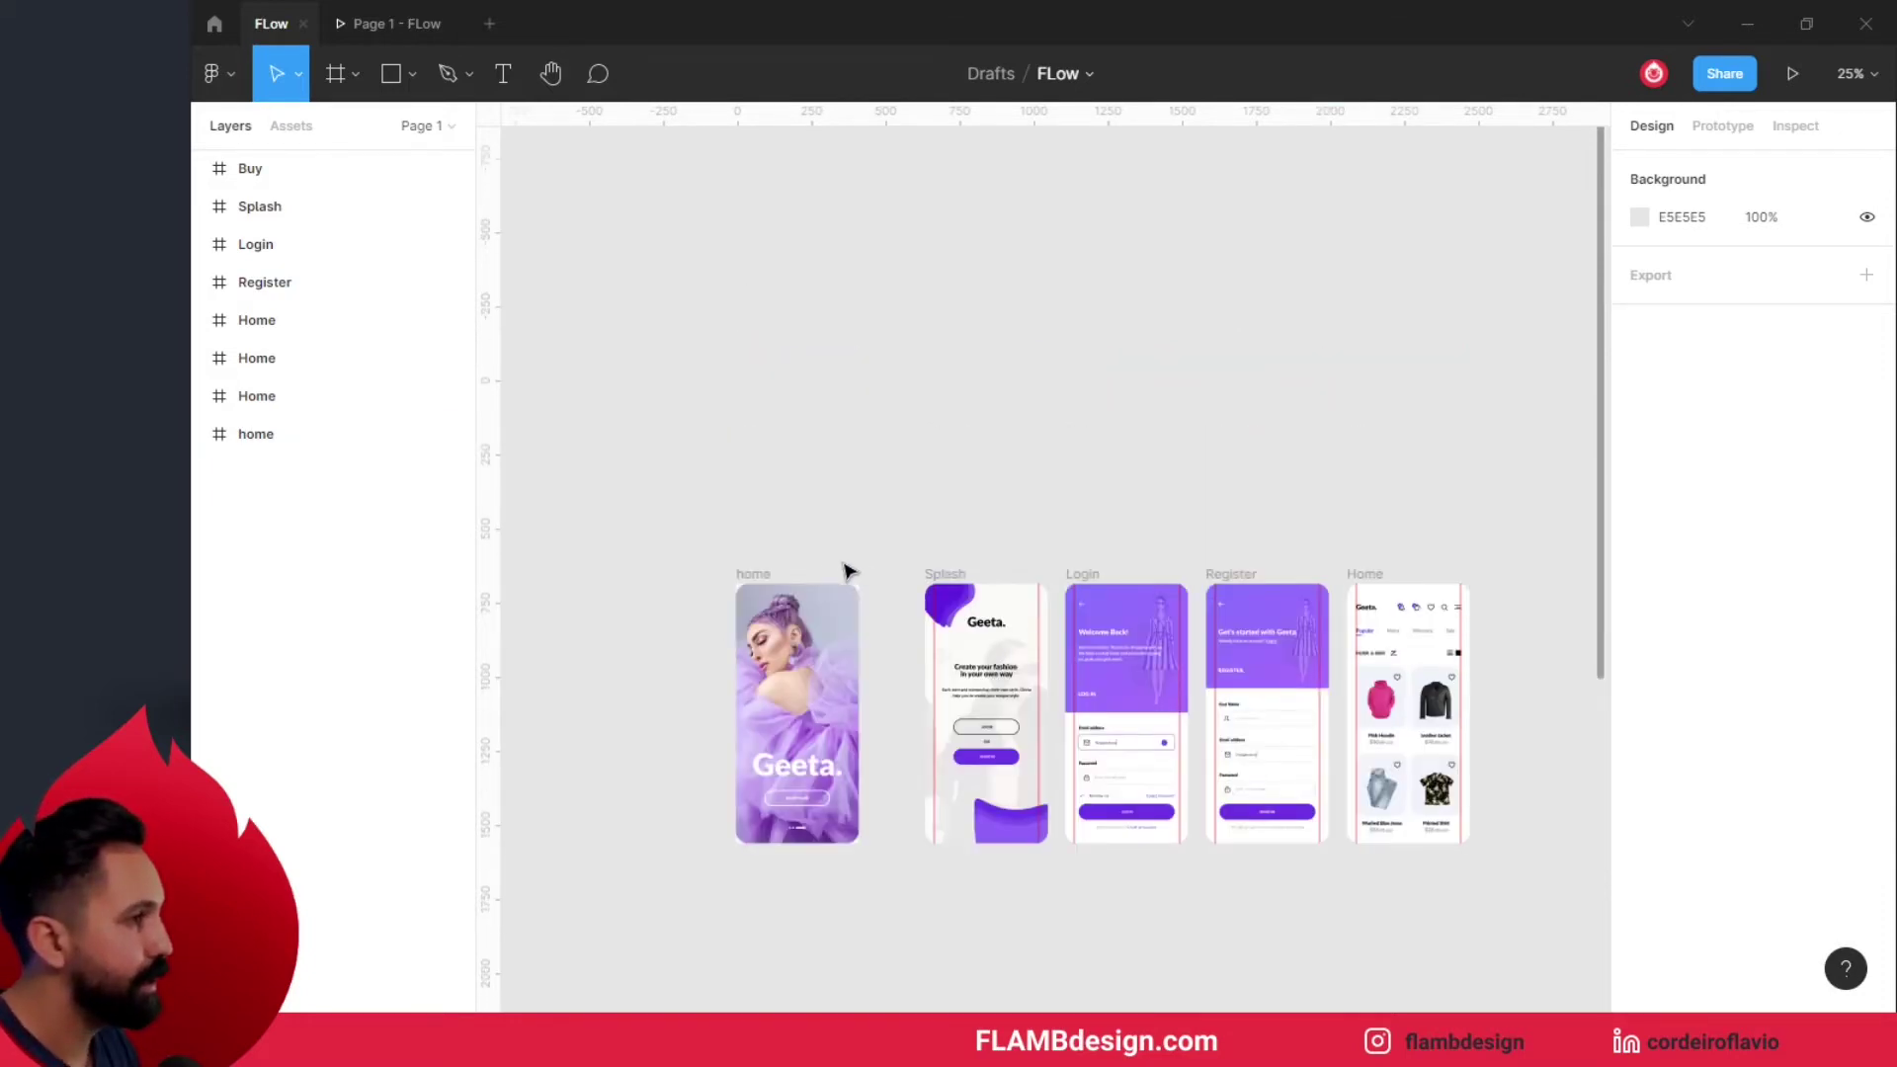
# - Review the home frame's prototype connections and all links between screens
pyautogui.click(769, 578)
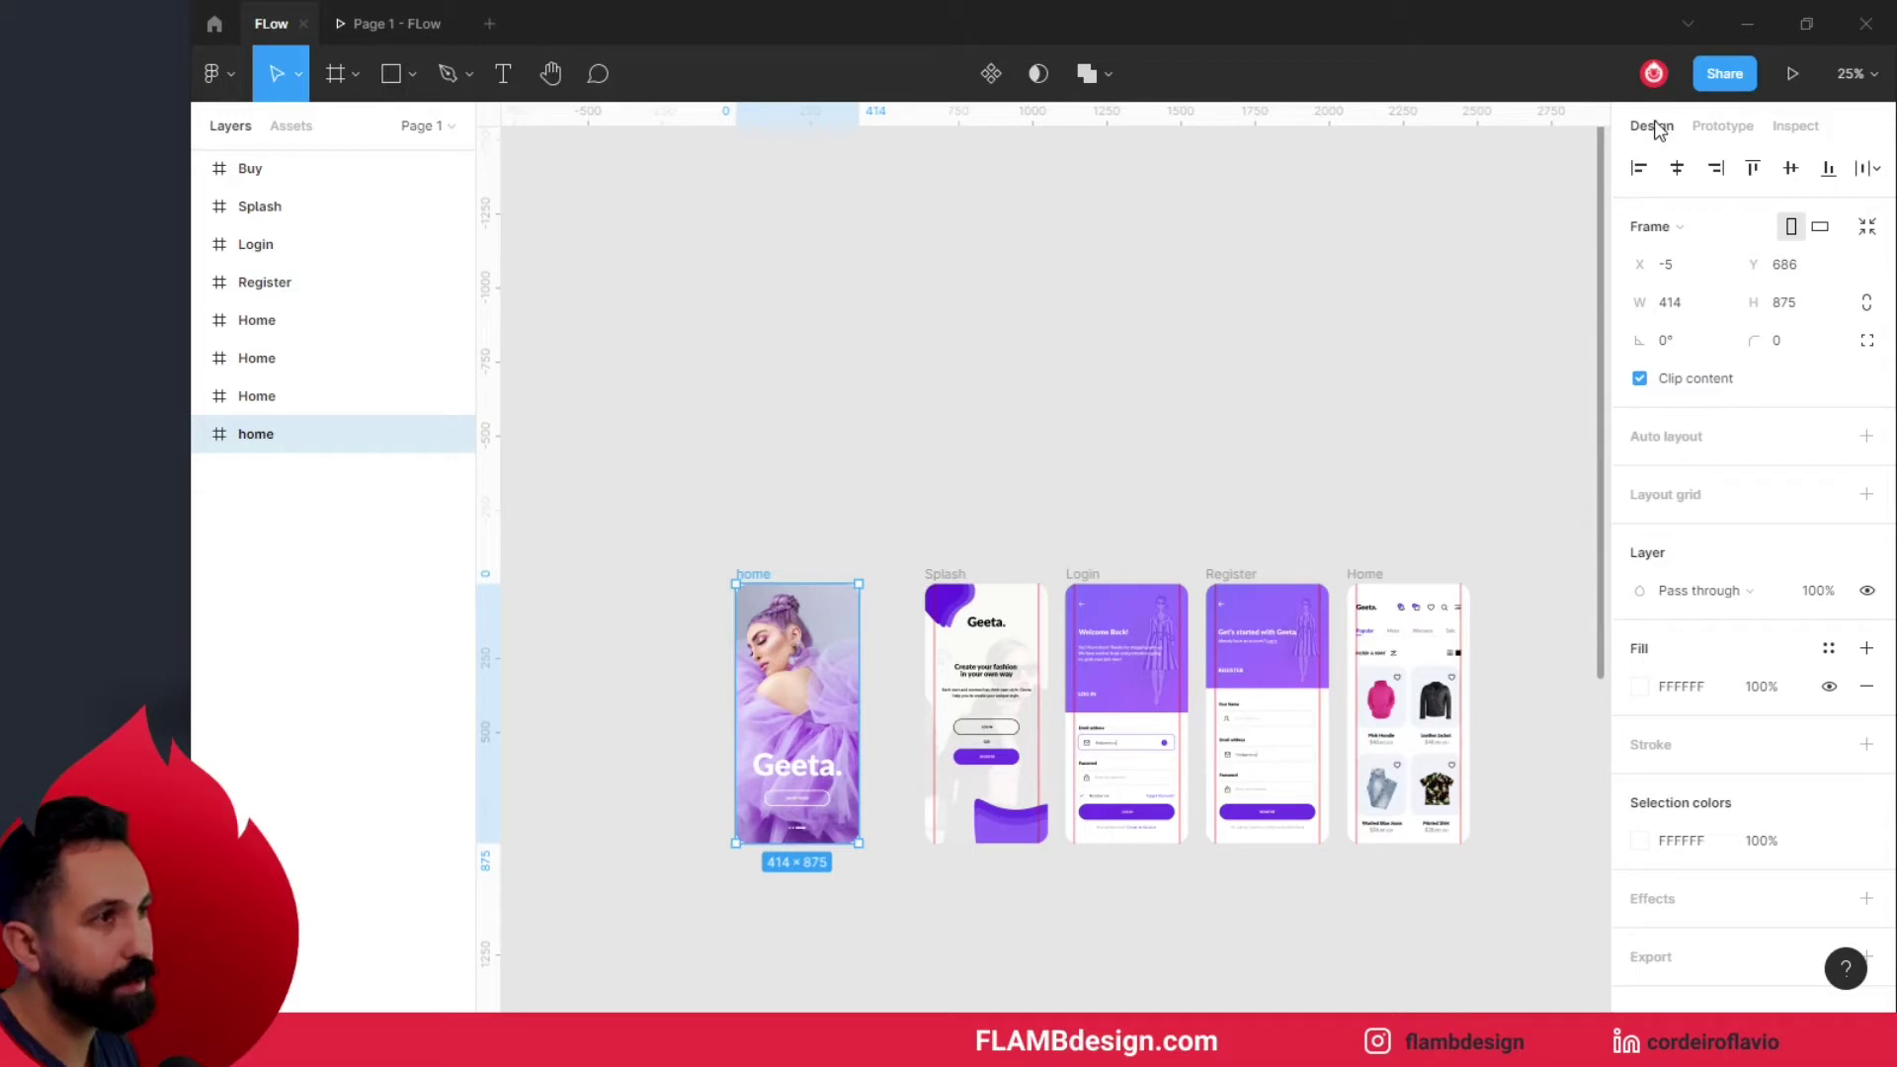
pyautogui.click(1721, 126)
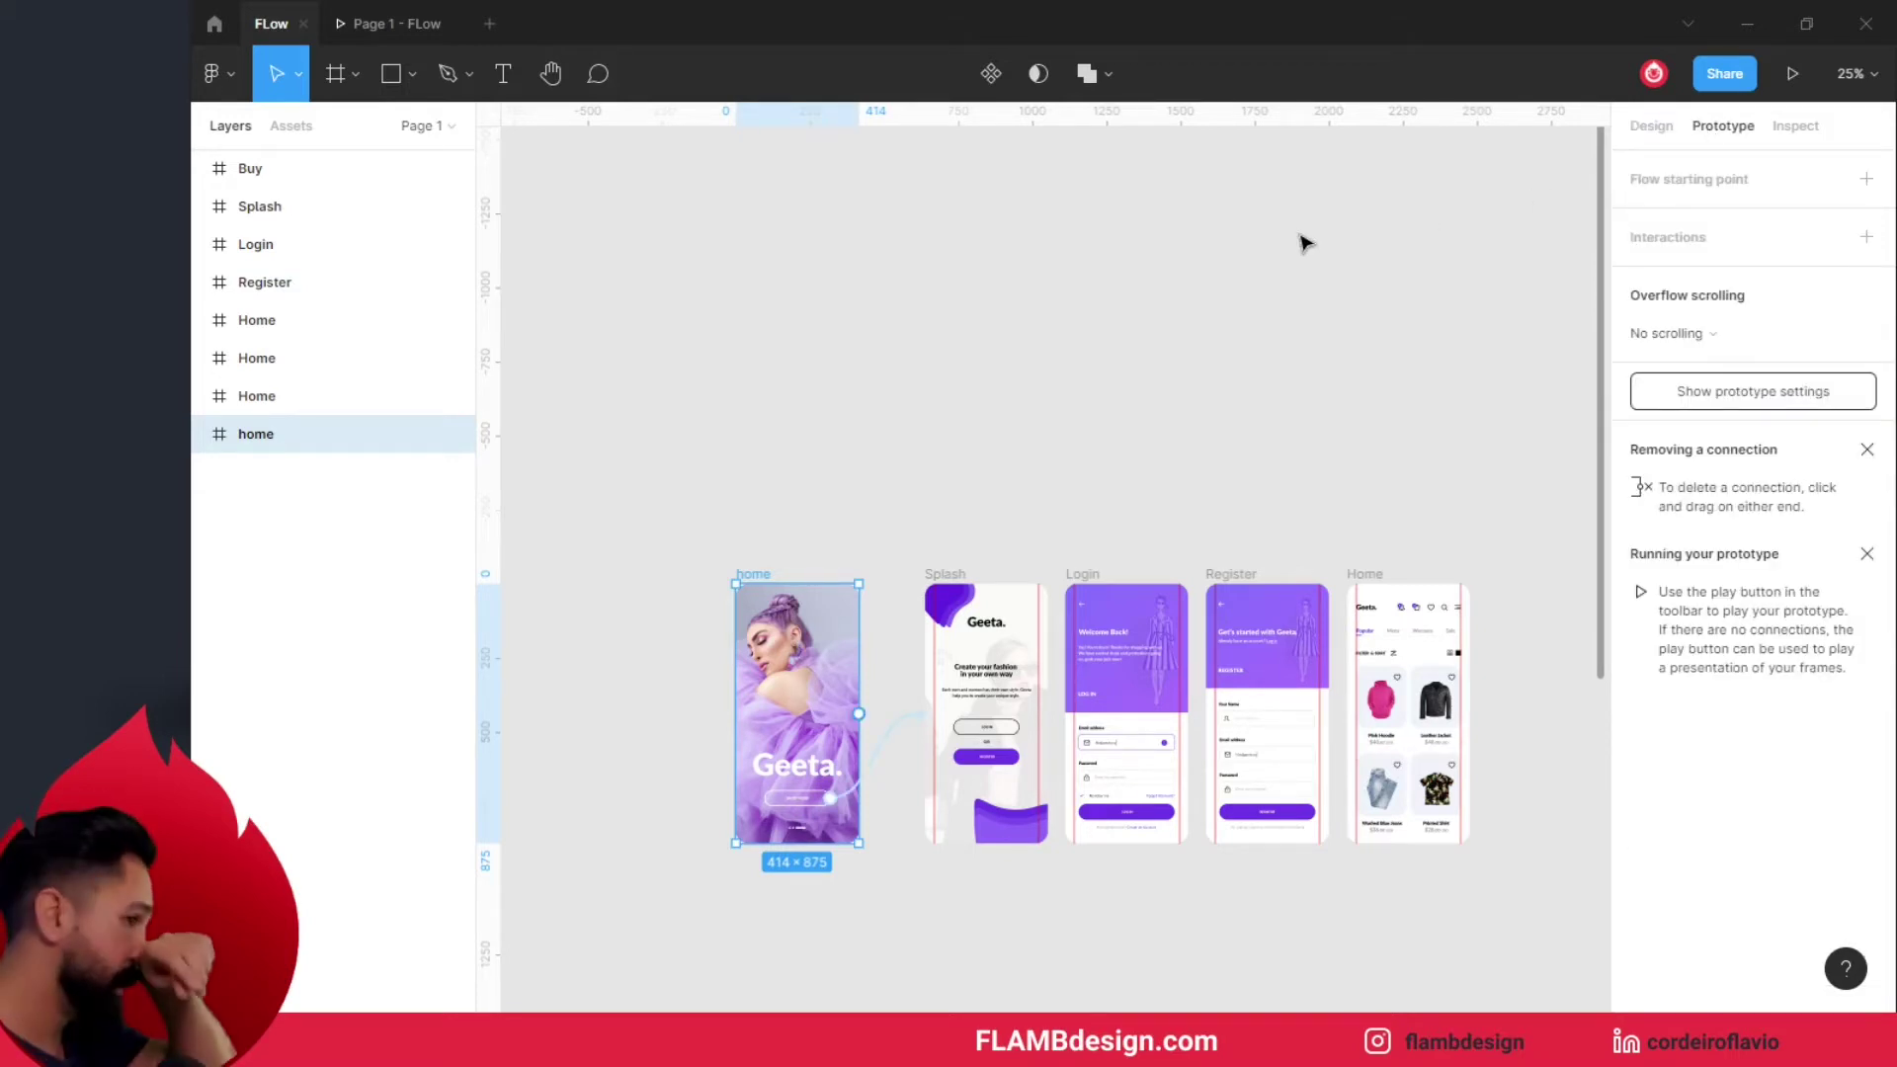
pyautogui.click(980, 514)
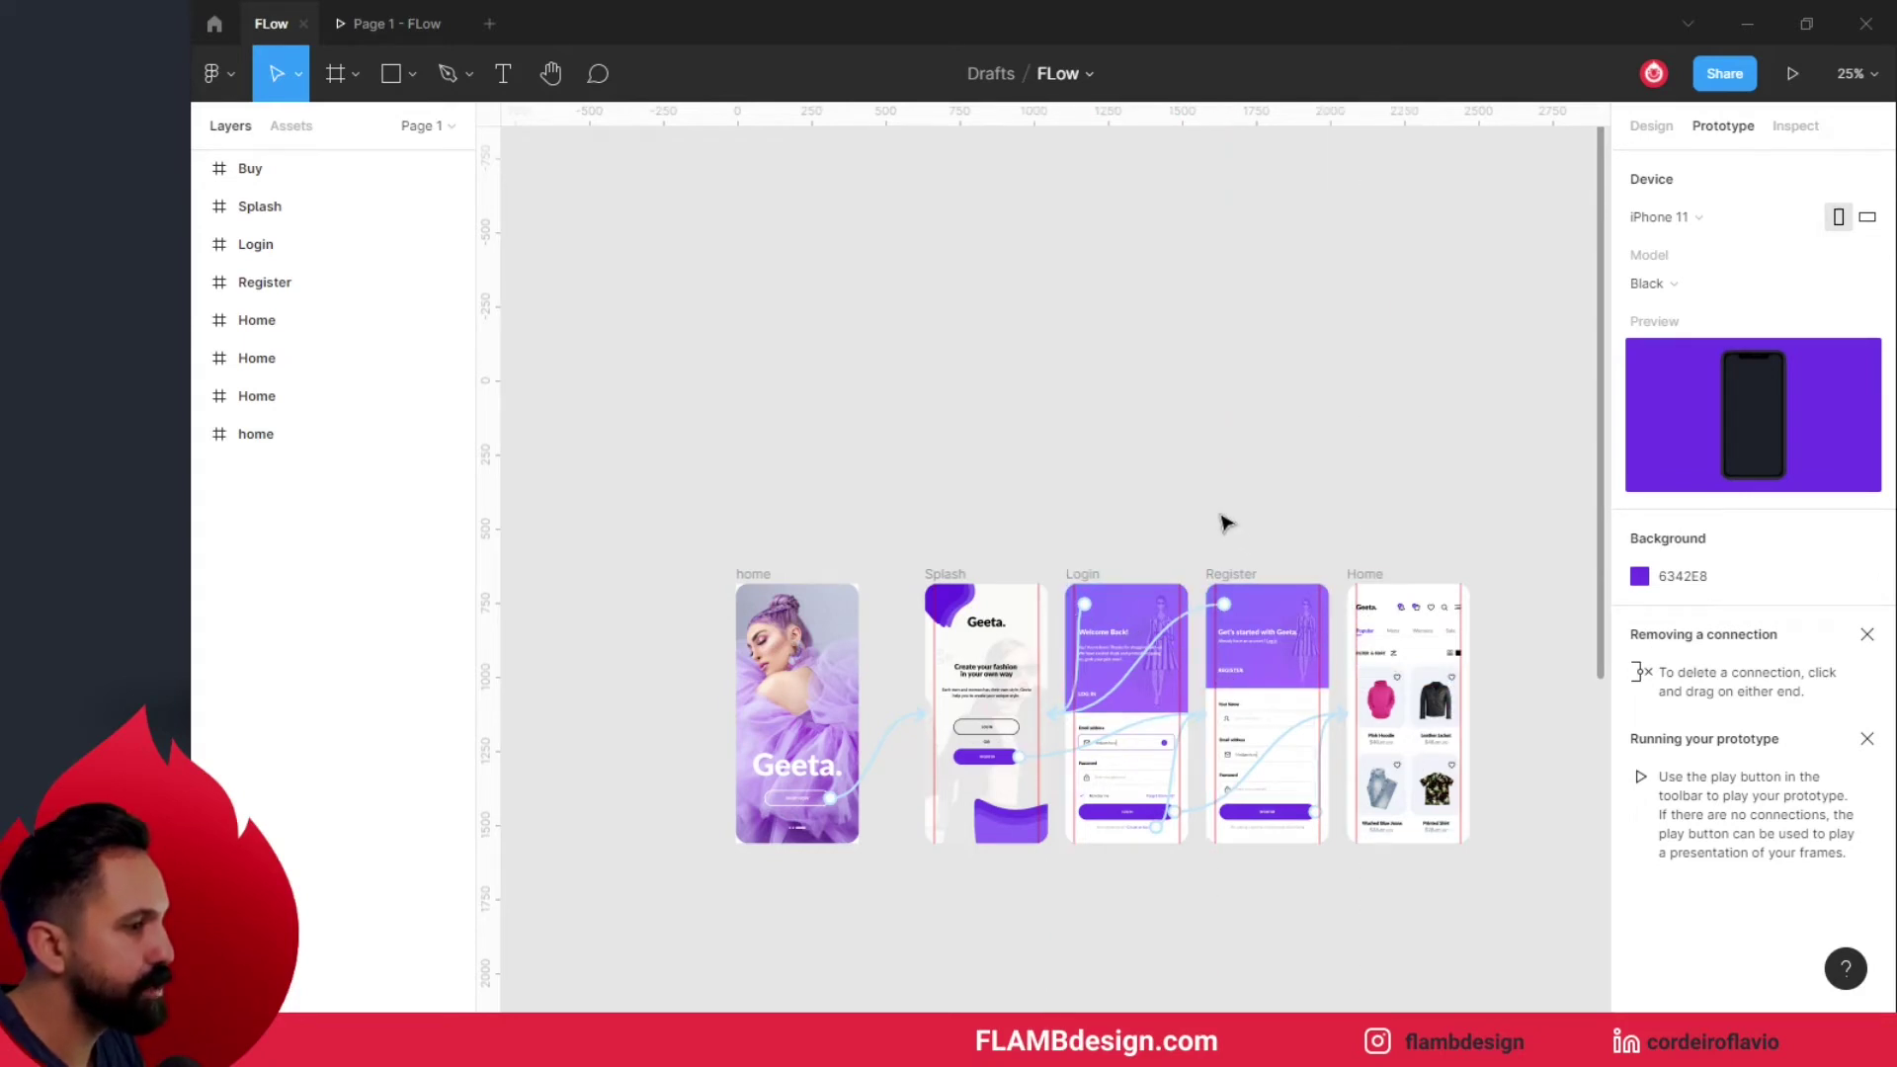
# - Drag the 414 × 875 home cover frame up above the Splash–Home row
pyautogui.click(973, 515)
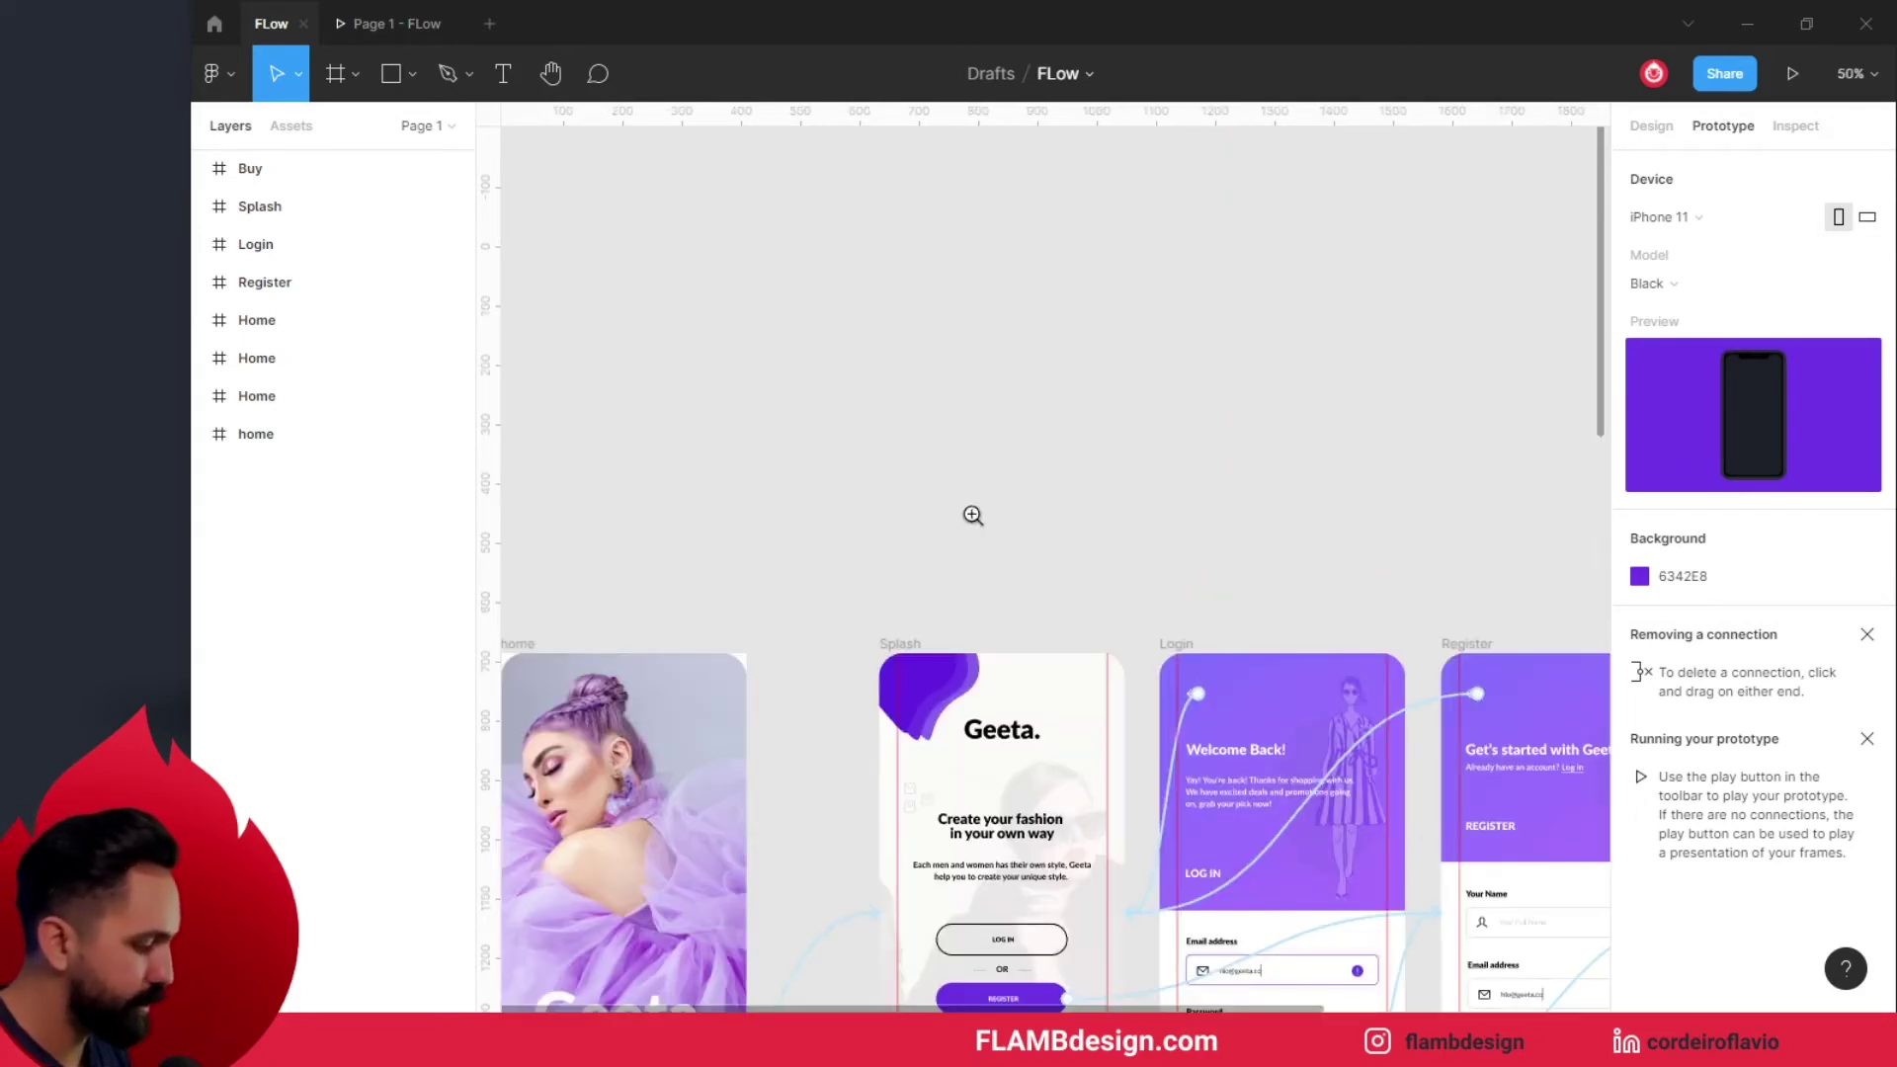
pyautogui.keyDown('alt'); pyautogui.click(975, 521); pyautogui.keyUp('alt')
pyautogui.scroll(-2, 970, 513)
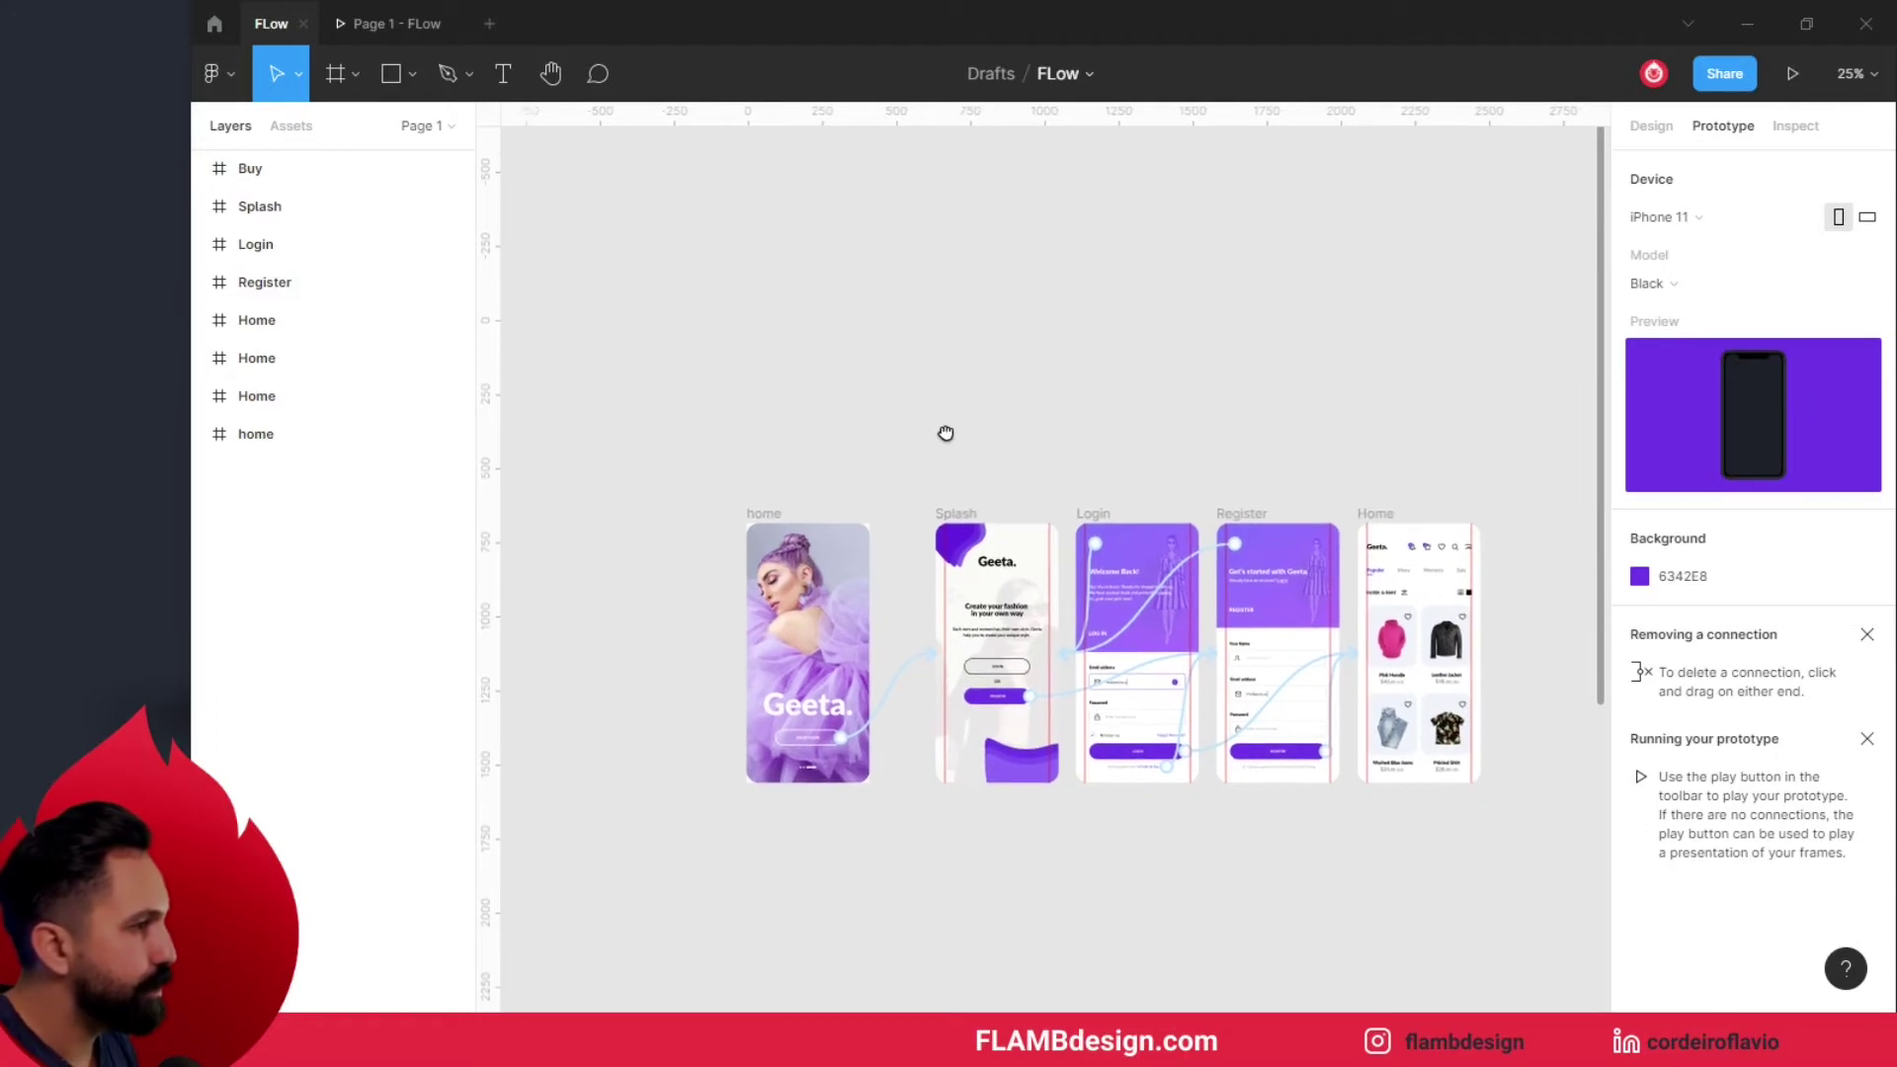
pyautogui.scroll(1, 939, 441)
pyautogui.moveTo(766, 549)
pyautogui.mouseDown()
pyautogui.moveTo(771, 329)
pyautogui.moveTo(748, 294)
pyautogui.mouseUp()
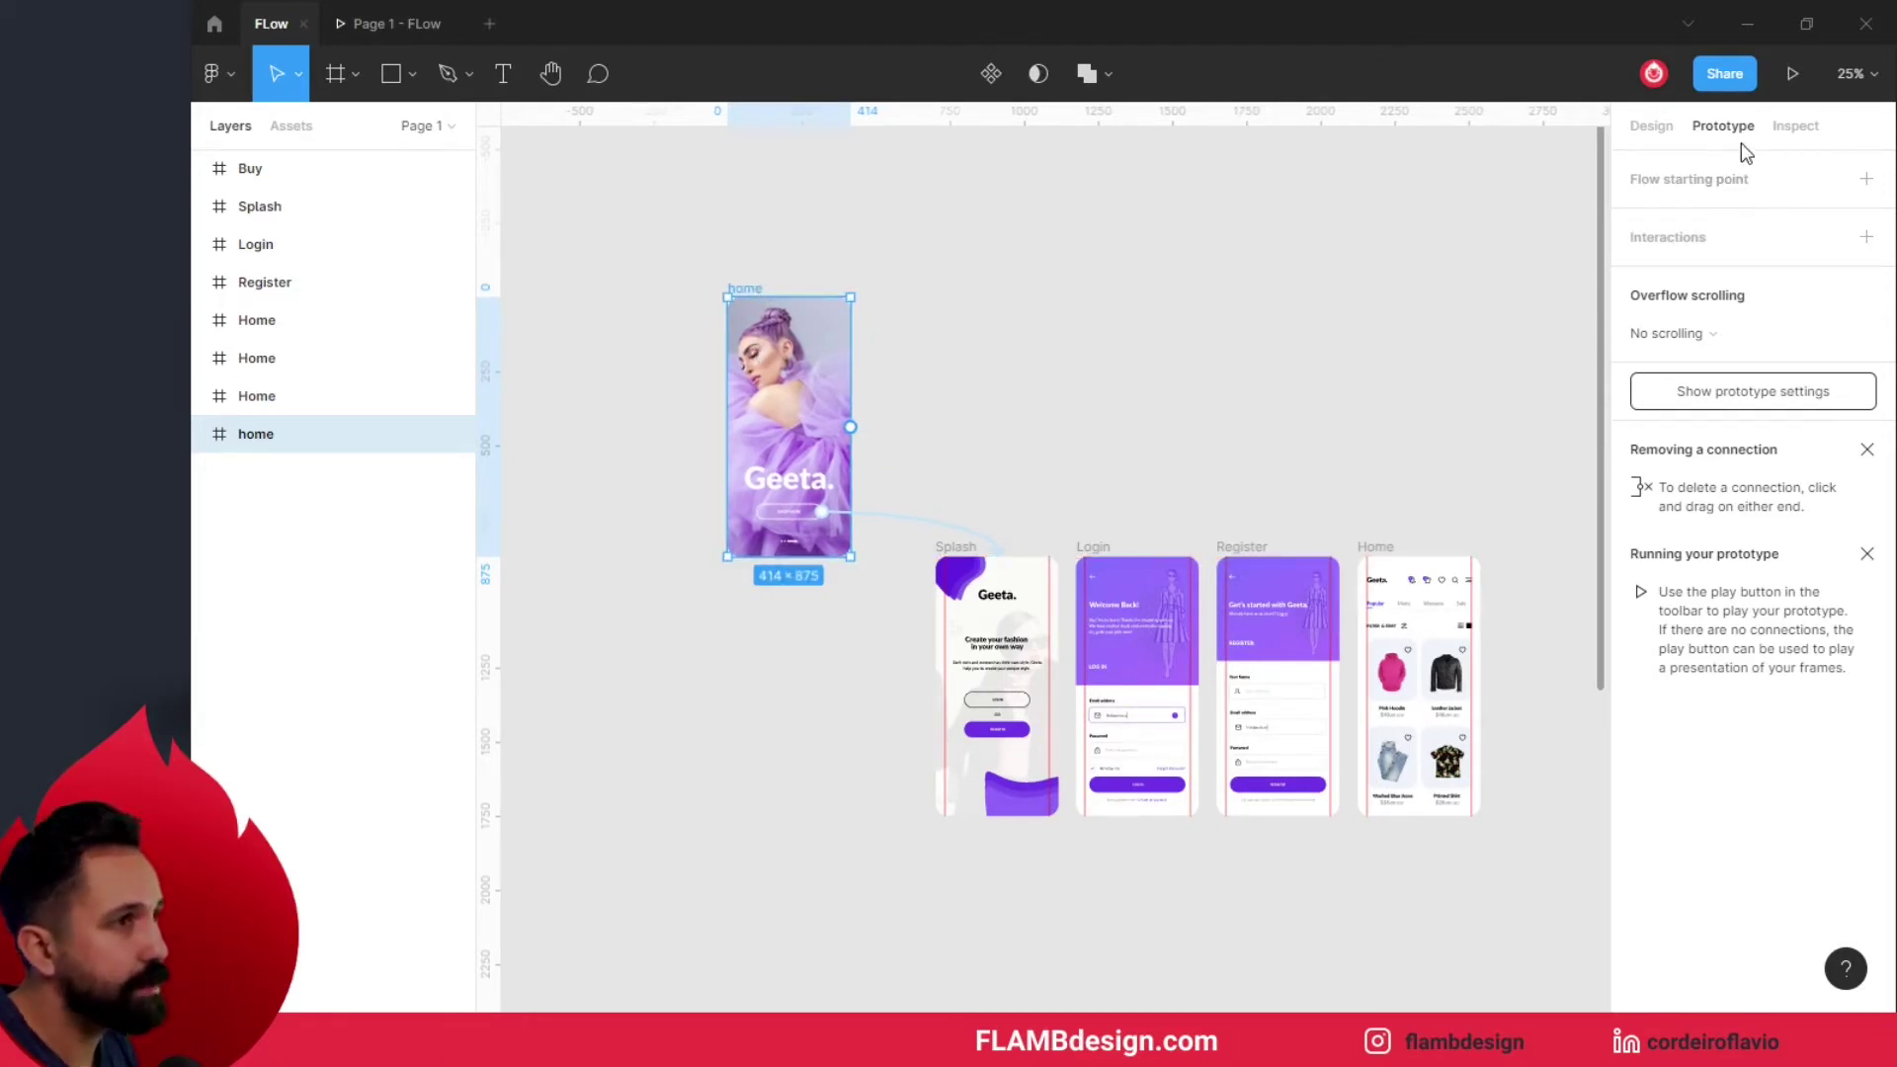
# - Add a flow starting point on the raised home cover frame and name it 'User 1'
pyautogui.click(1021, 369)
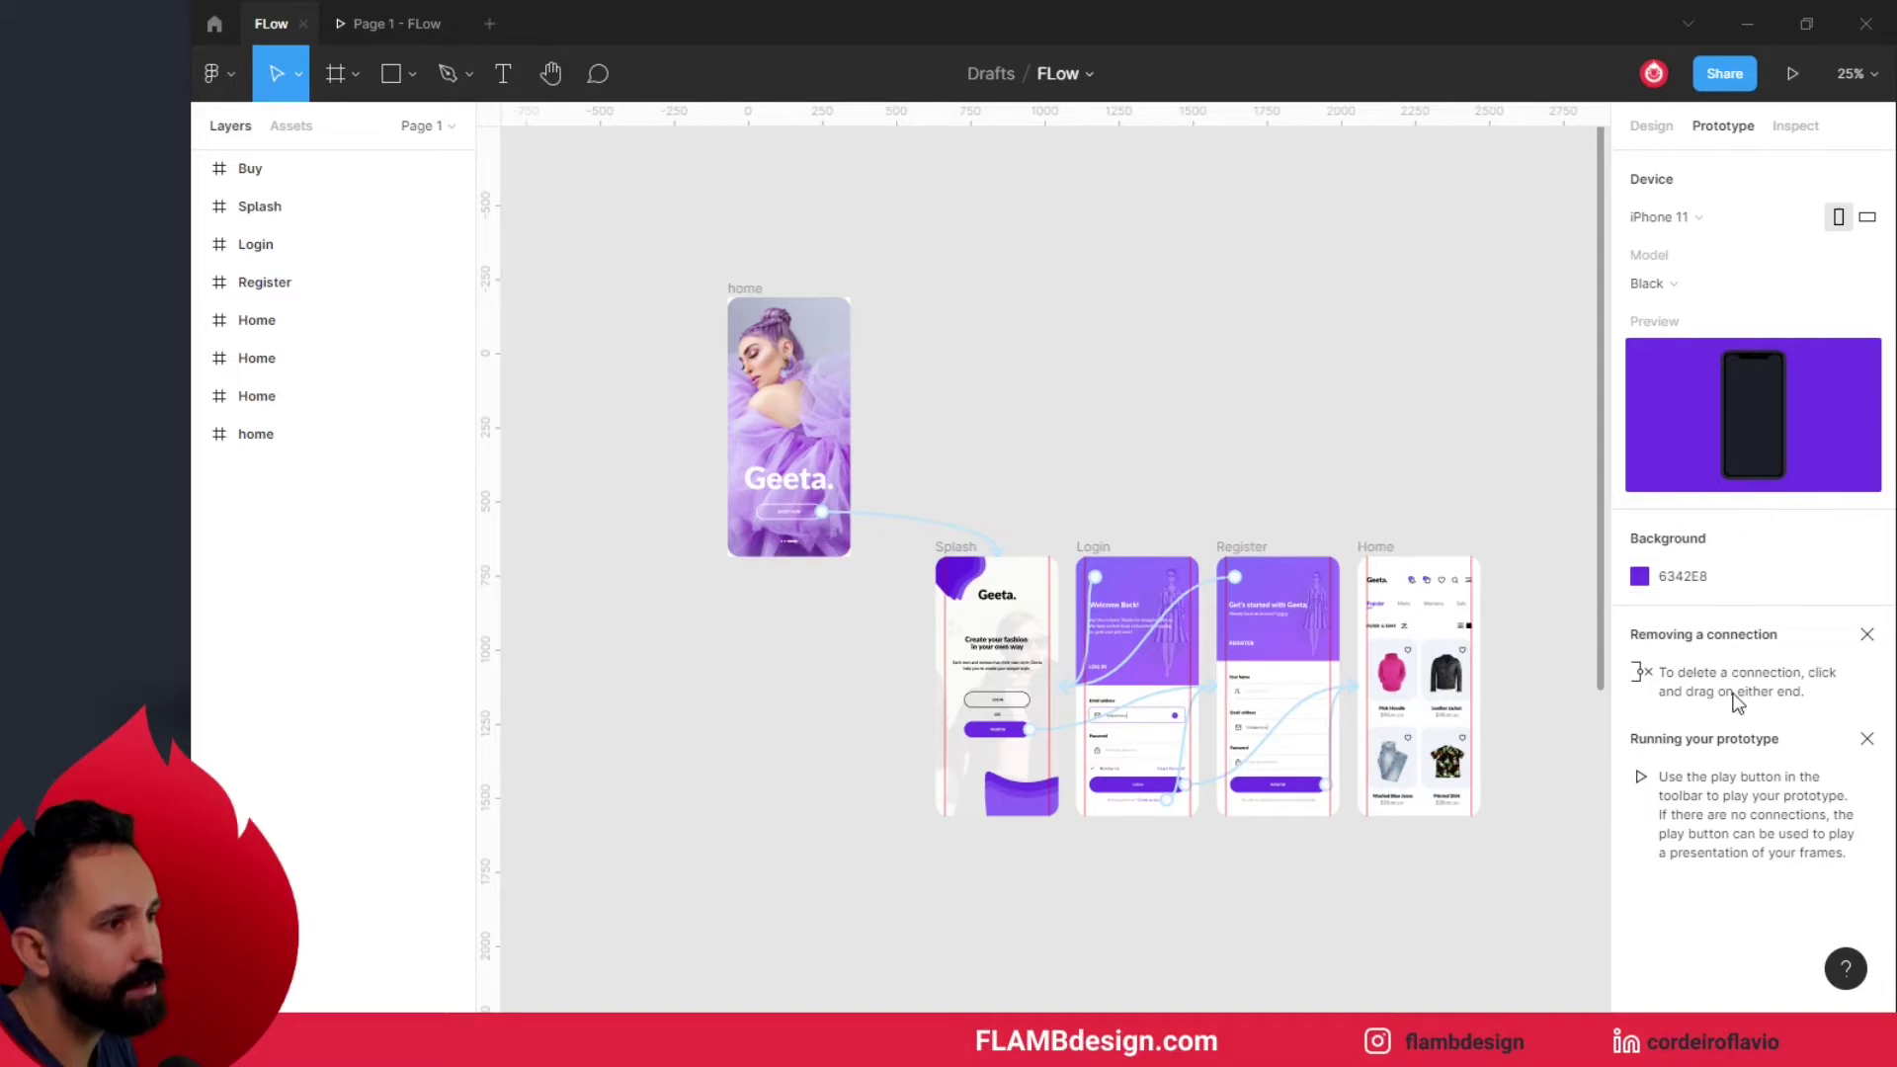
pyautogui.click(741, 287)
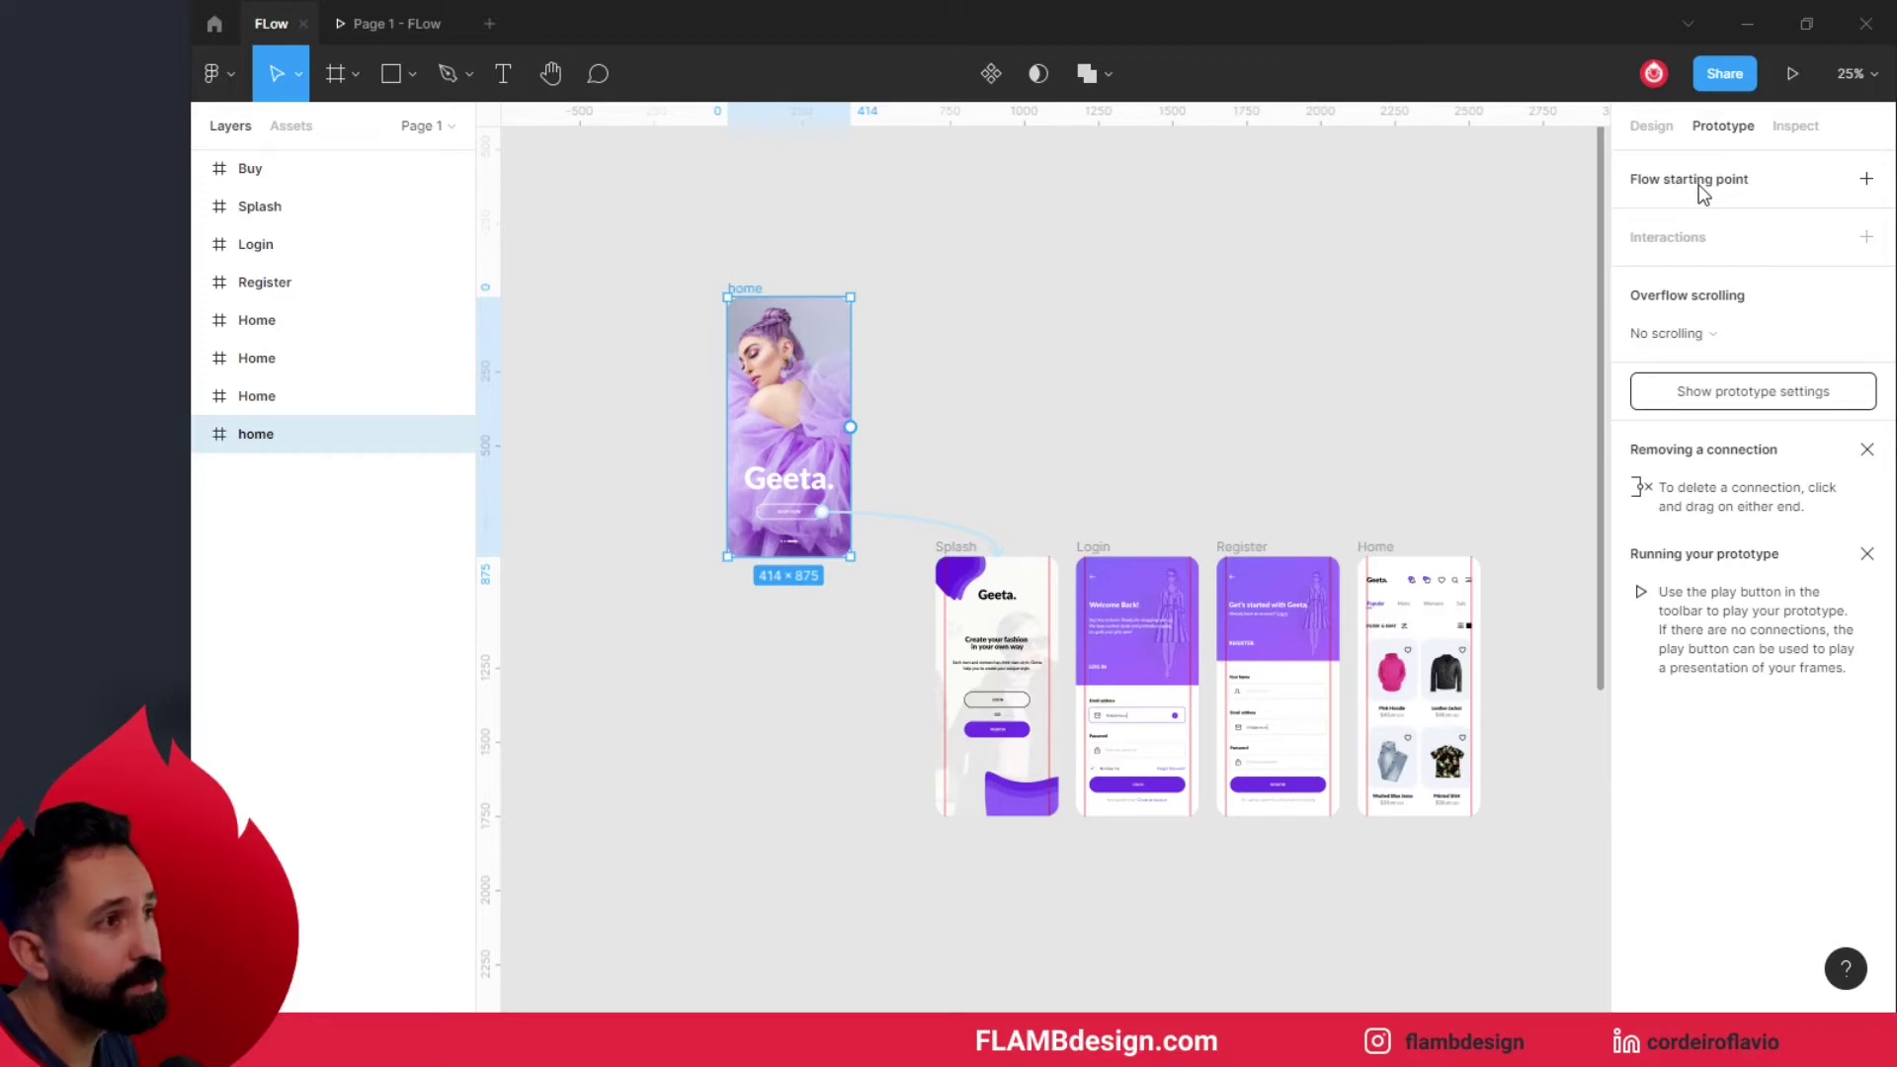
pyautogui.click(1866, 181)
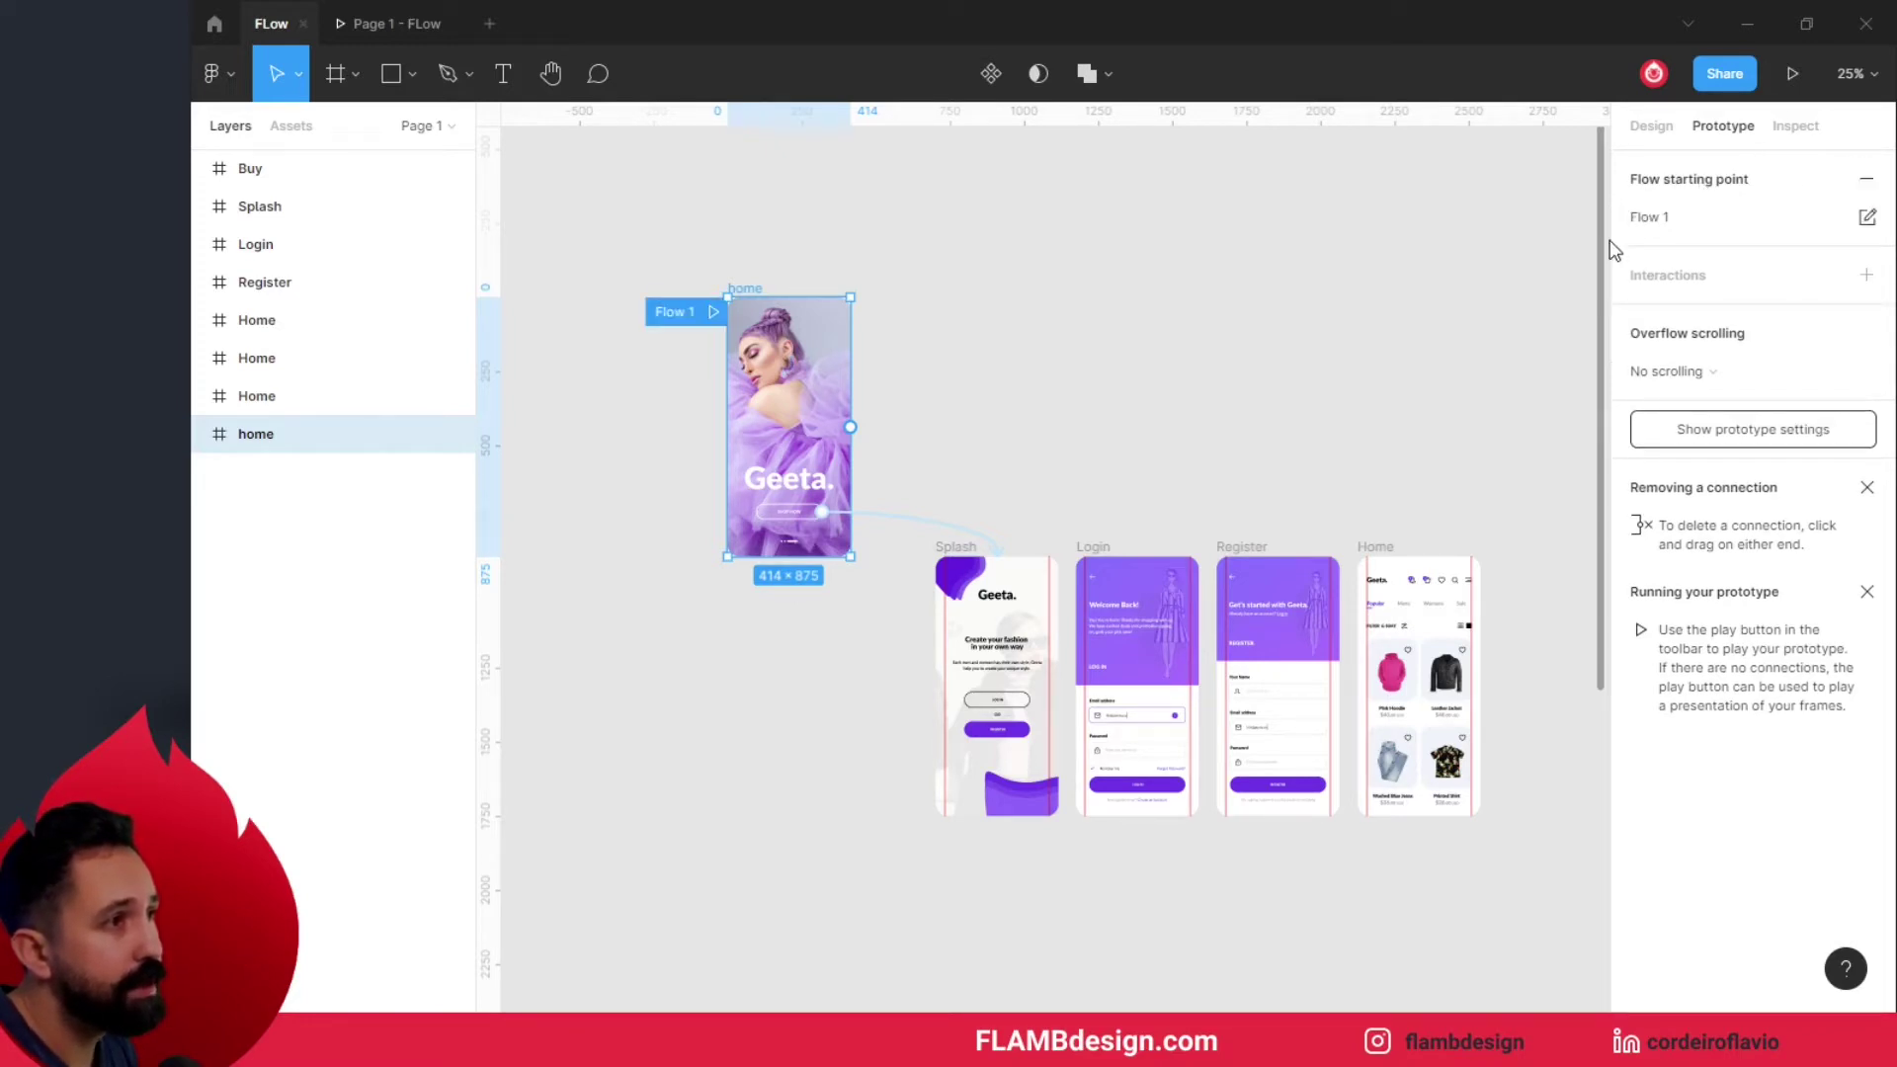
pyautogui.doubleClick(1666, 219)
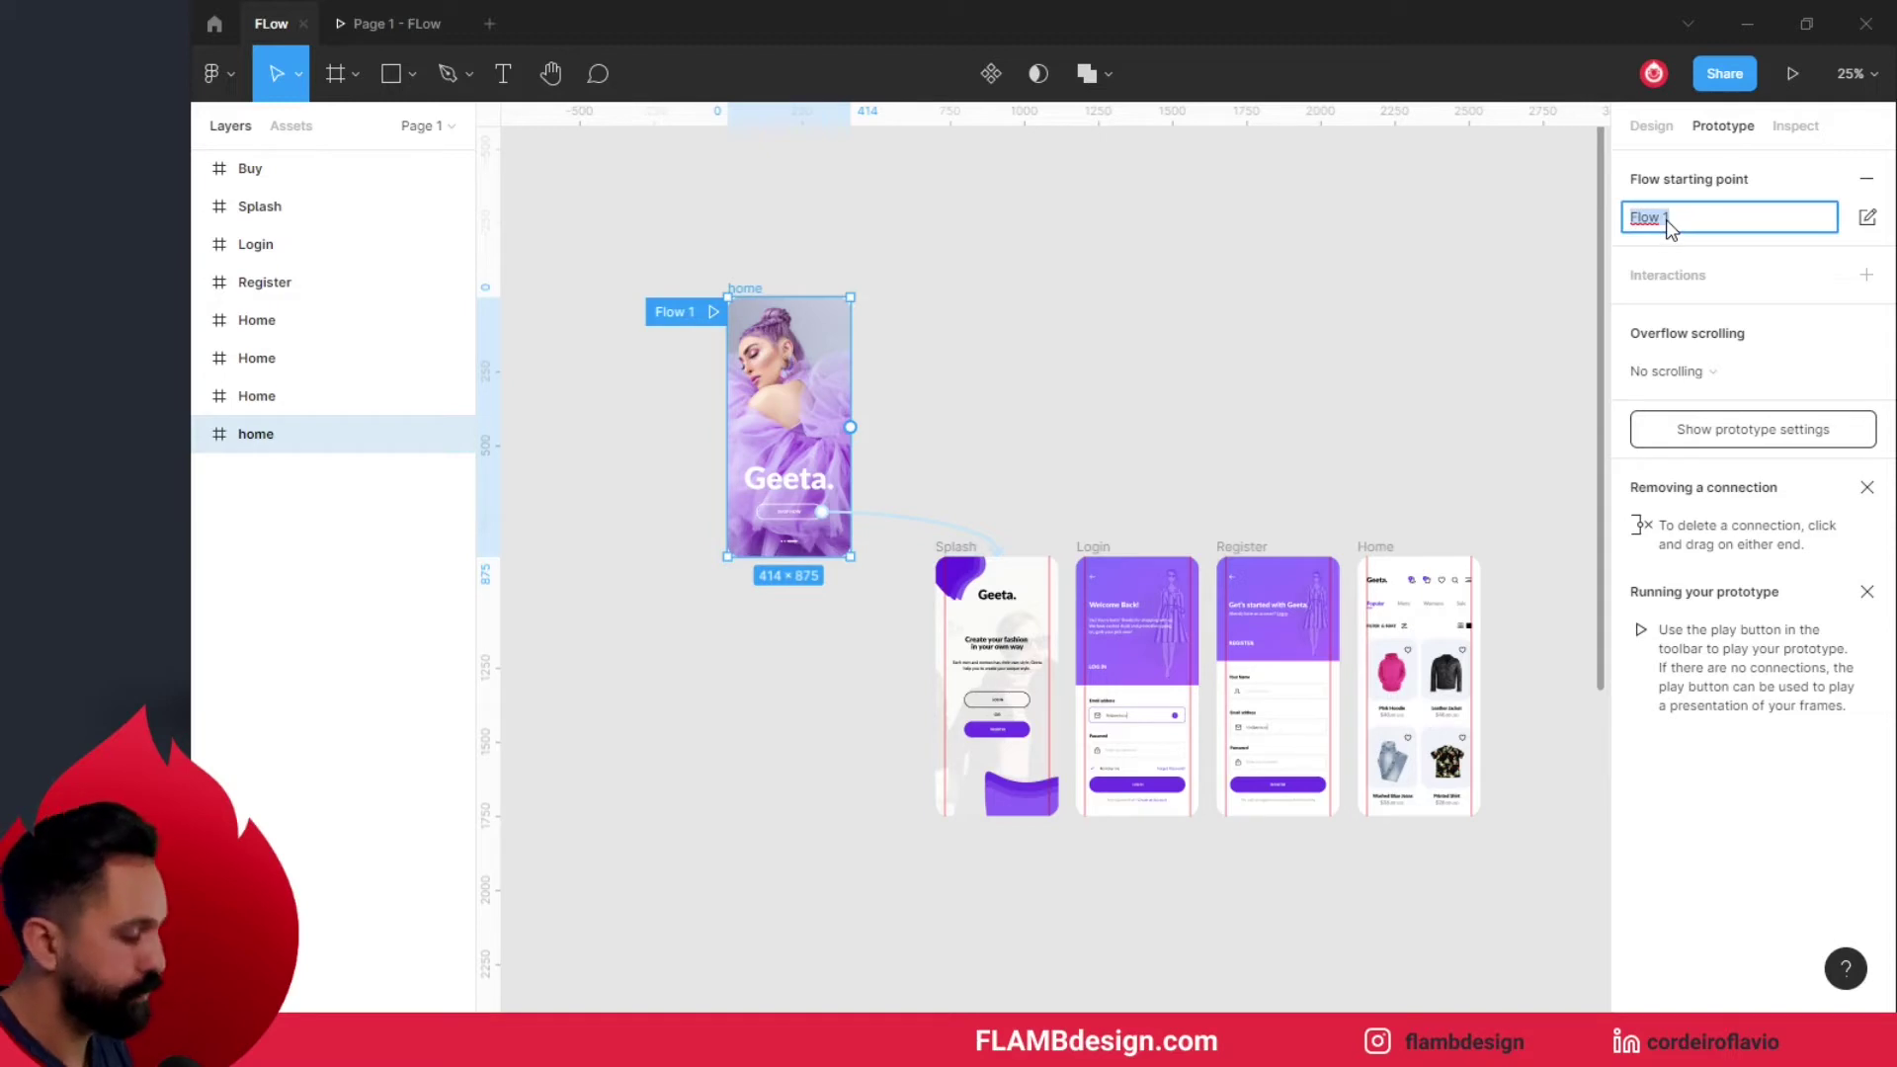
pyautogui.write('User')
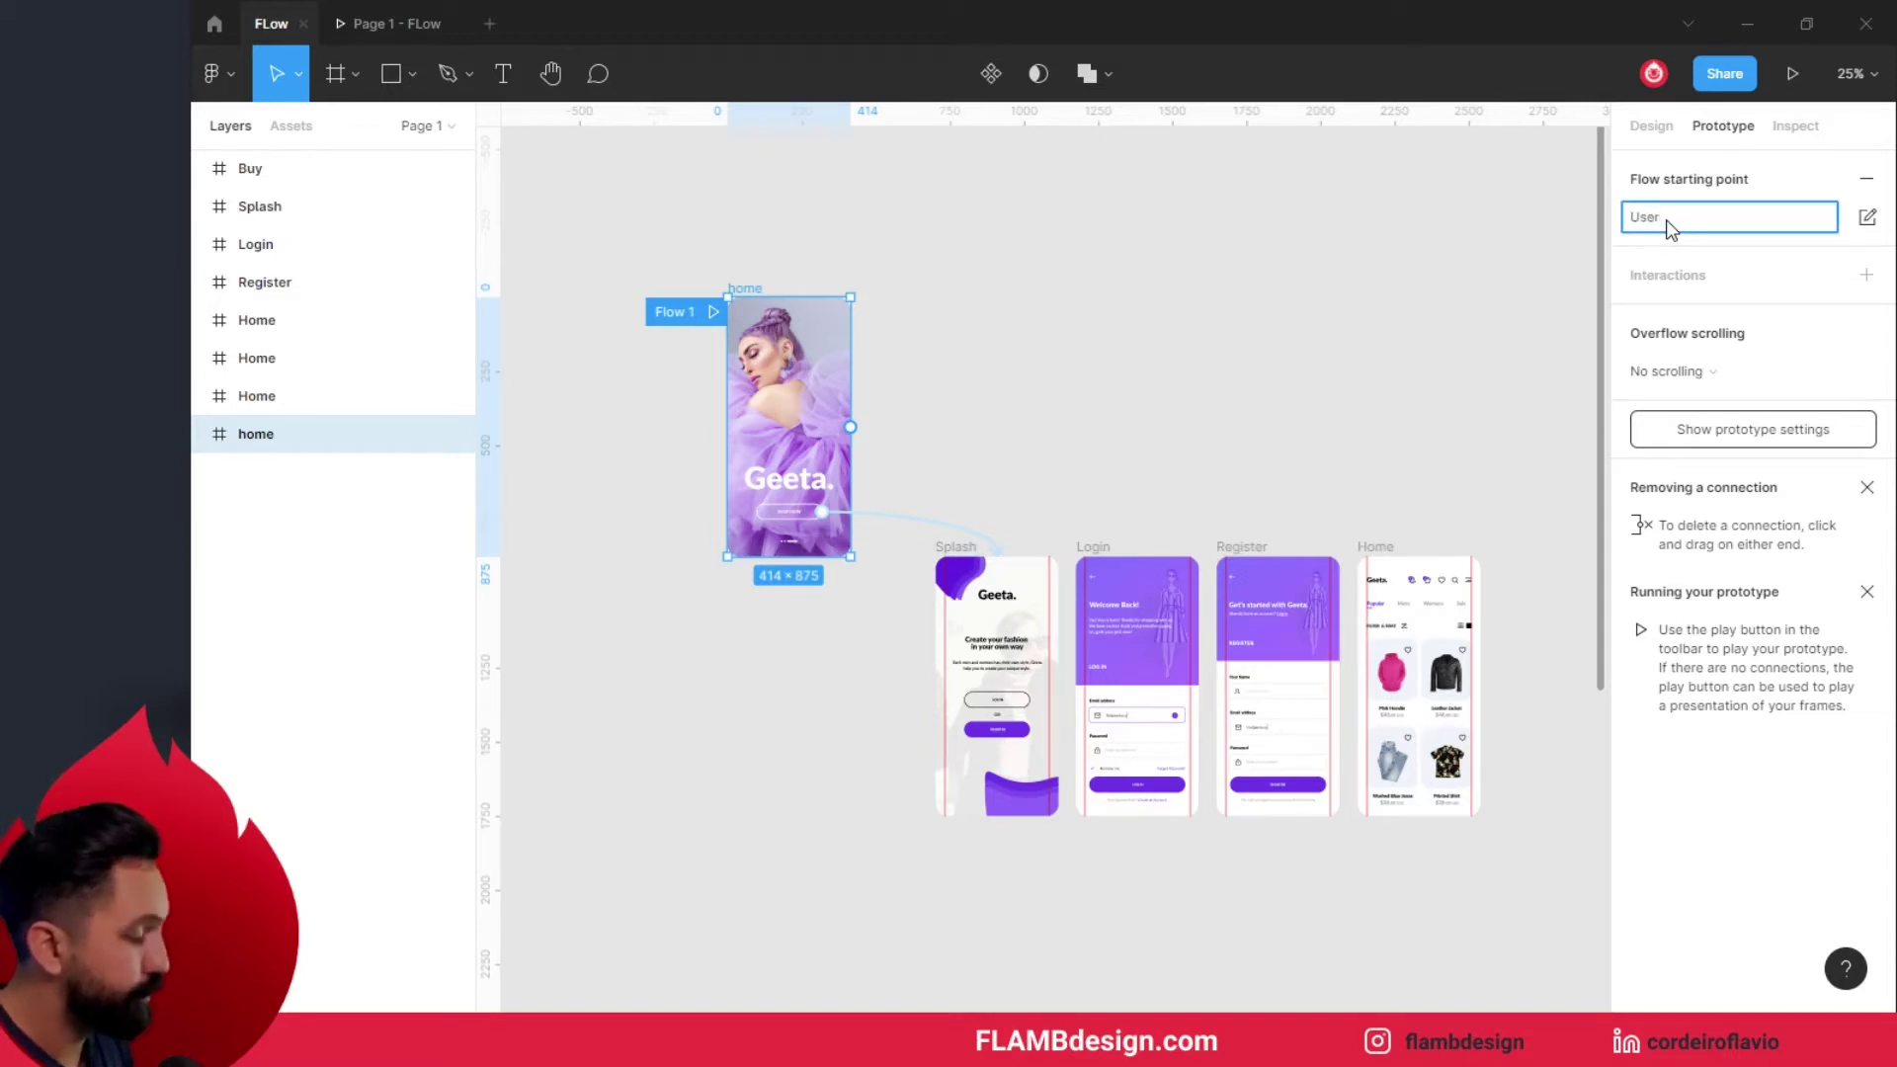
pyautogui.click(1370, 339)
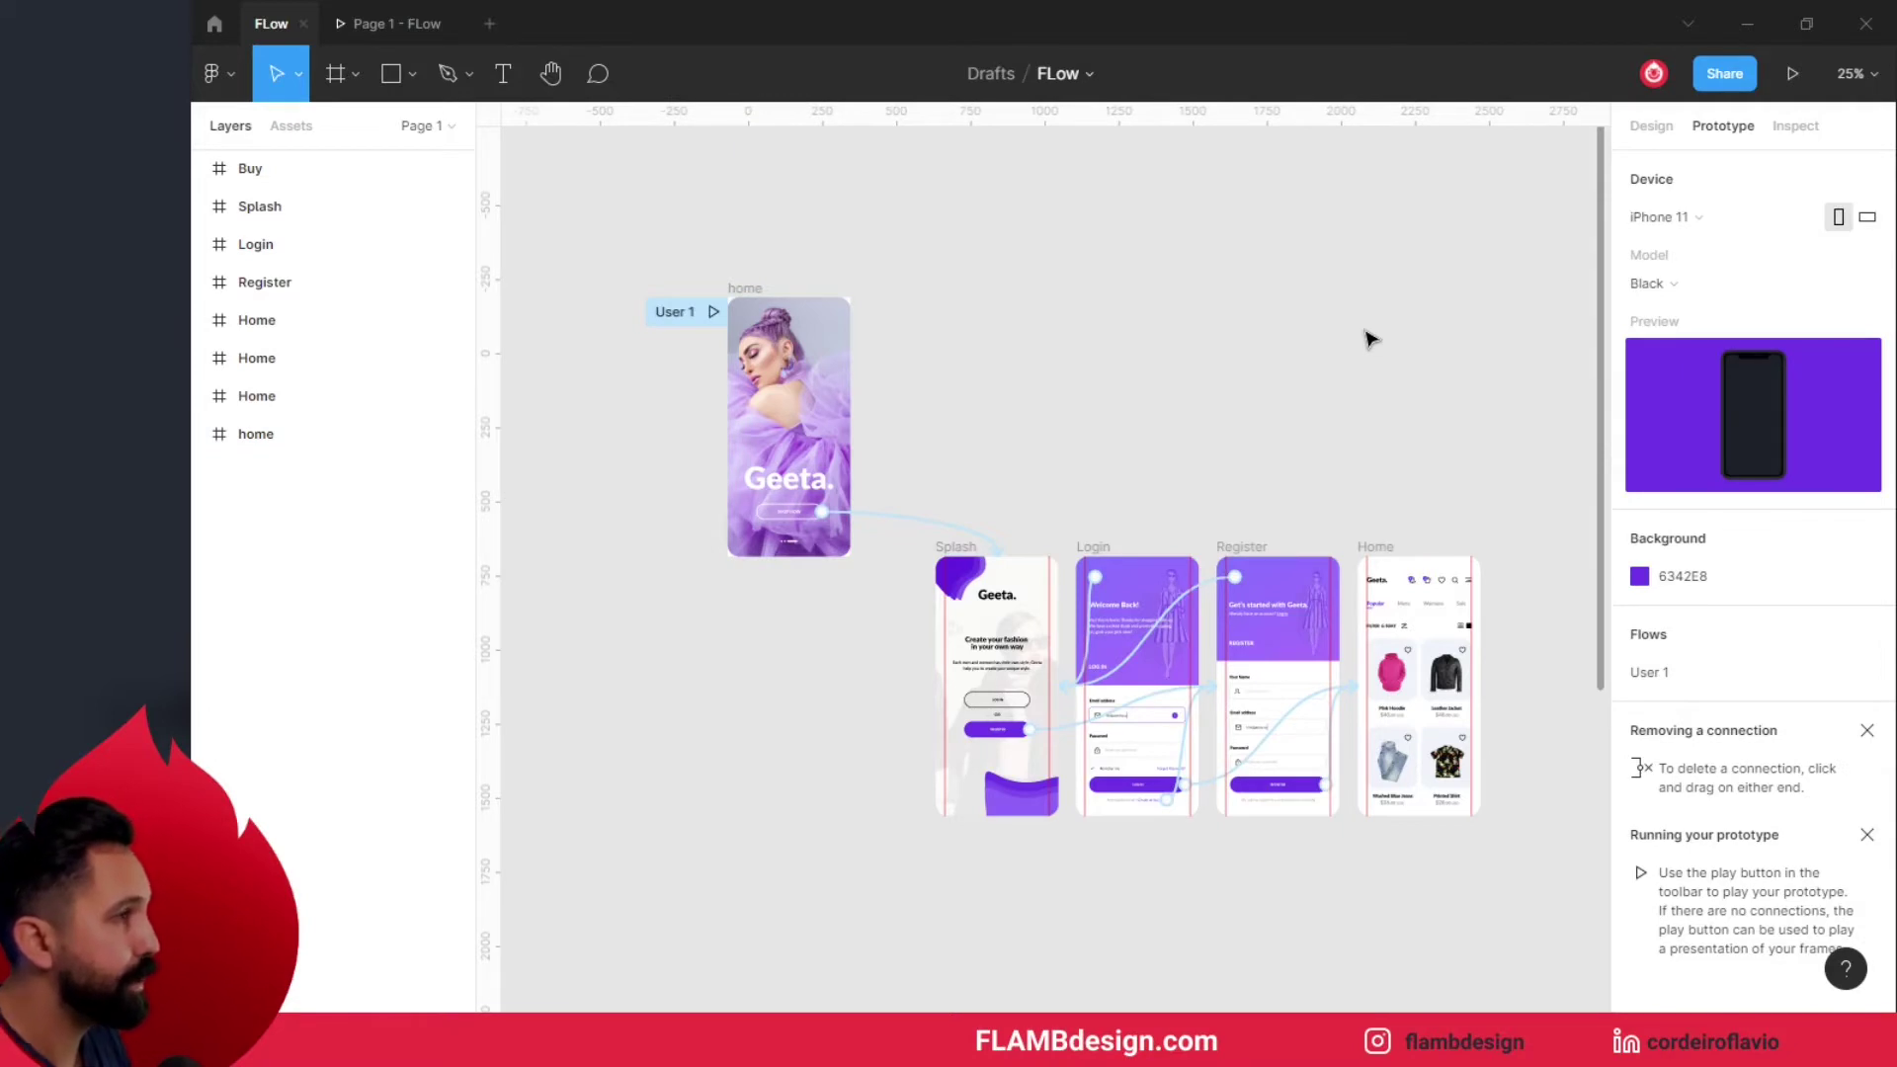
# - Alt-drag a duplicate of the home cover below the screen row as flow 'User 2'
pyautogui.scroll(-1, 1027, 385)
pyautogui.click(738, 305)
pyautogui.moveTo(741, 282); pyautogui.dragTo(783, 758)
pyautogui.scroll(-1, 781, 756)
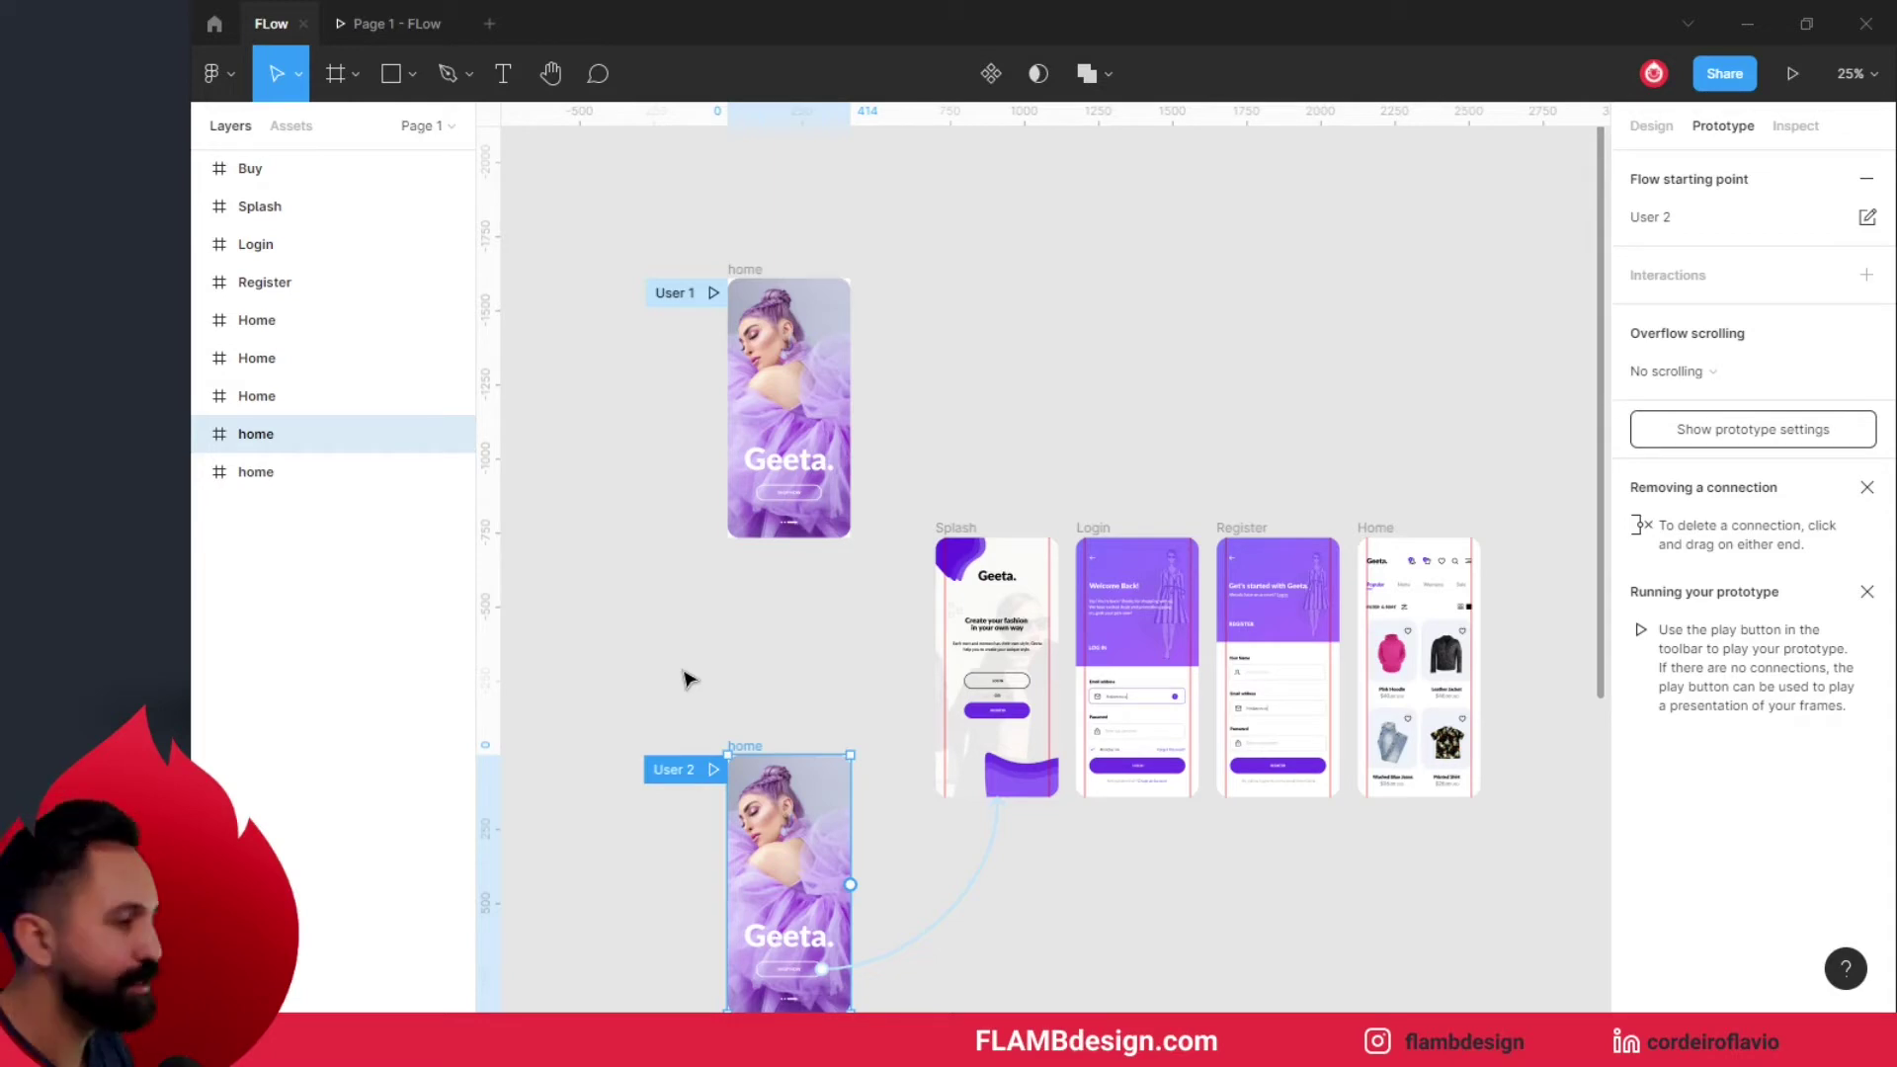
pyautogui.click(701, 672)
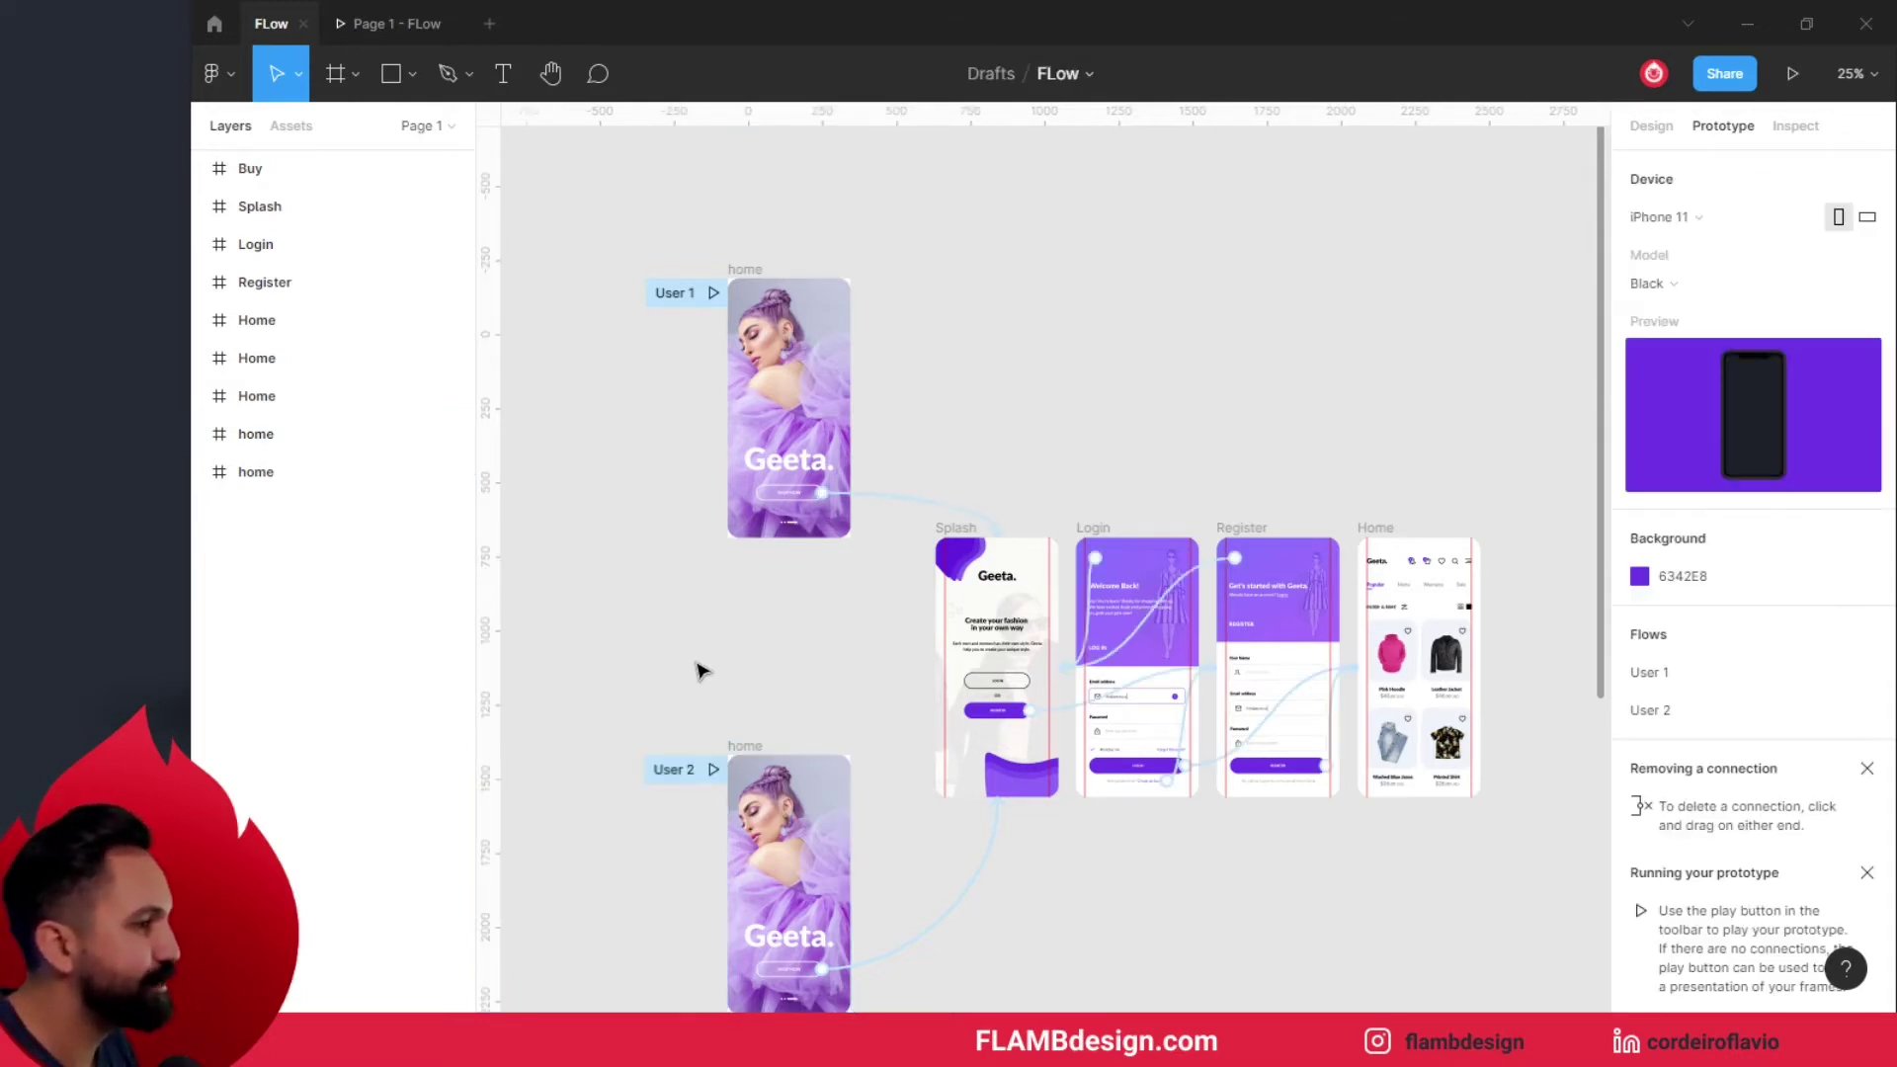
pyautogui.click(741, 751)
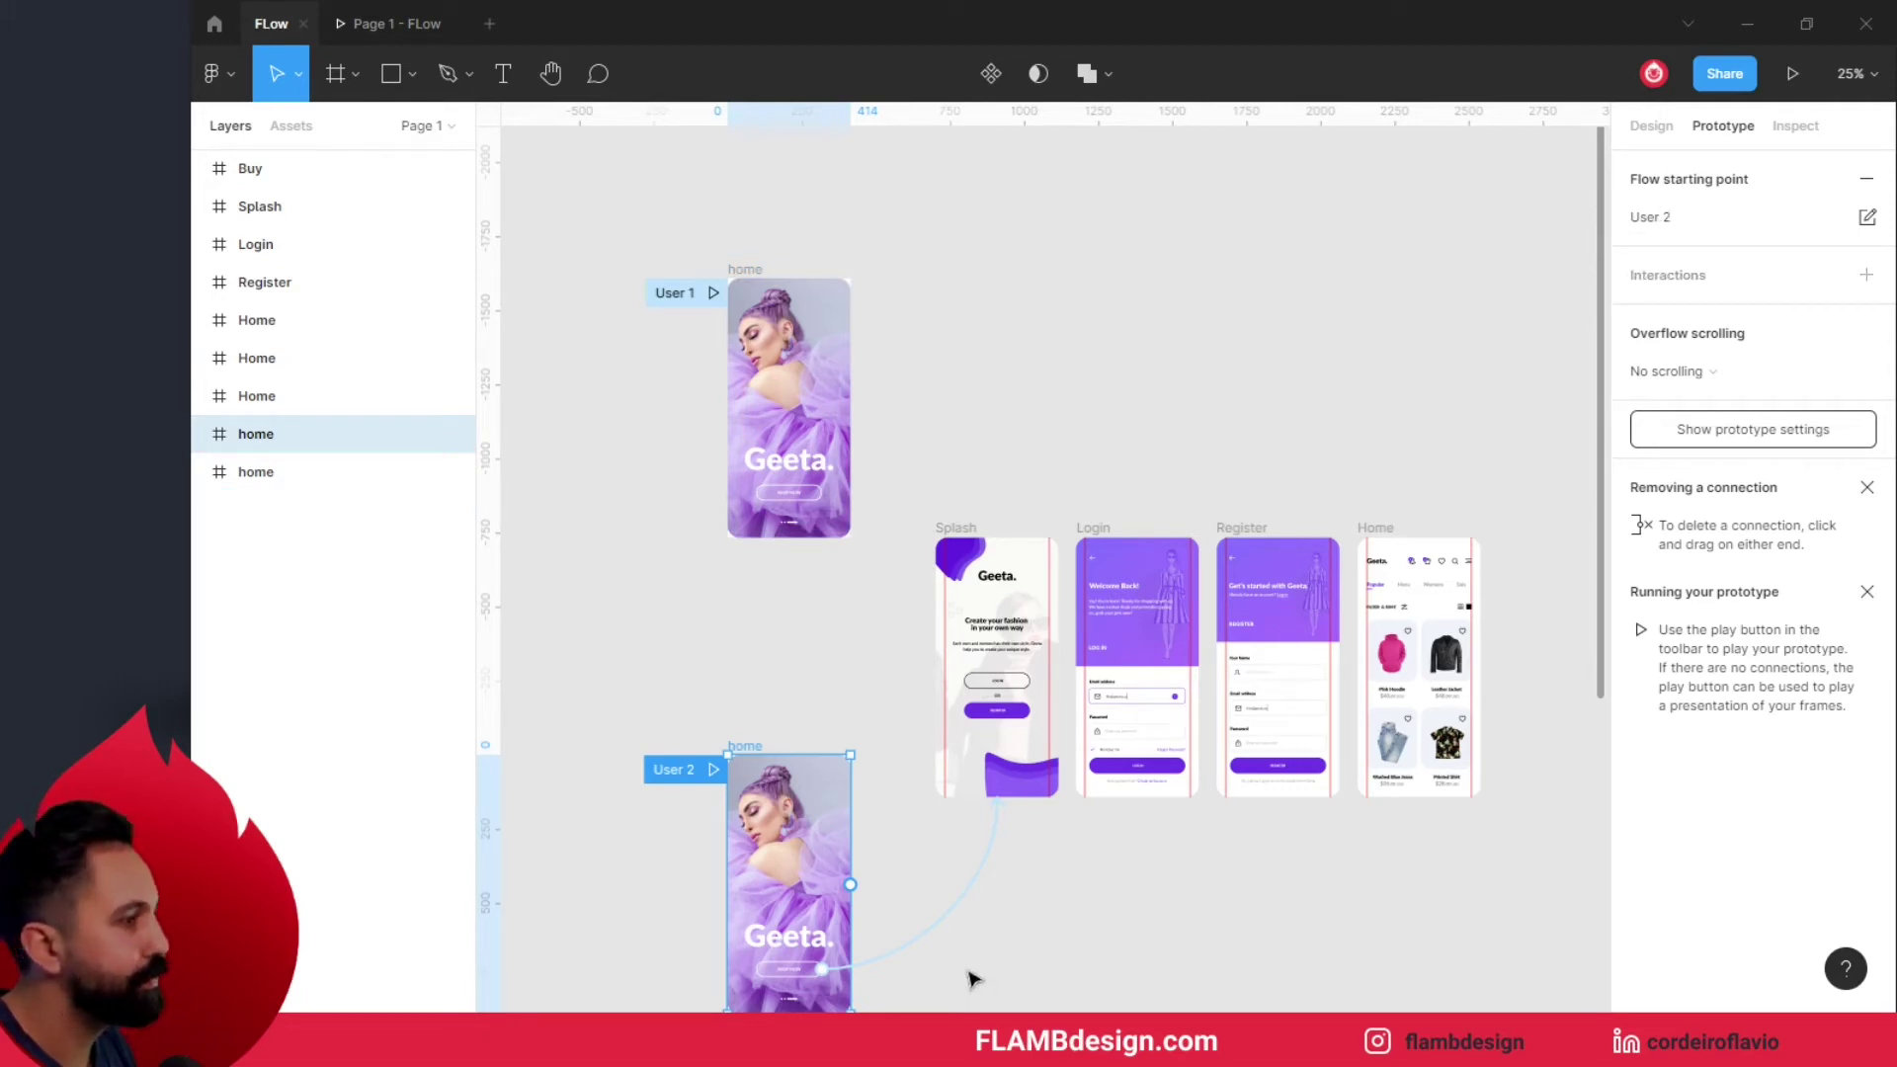
# - Reroute the User 2 cover button's tap link from Splash to the Home product screen
pyautogui.moveTo(1020, 812)
pyautogui.mouseDown()
pyautogui.moveTo(1001, 812)
pyautogui.moveTo(1459, 814)
pyautogui.mouseUp()
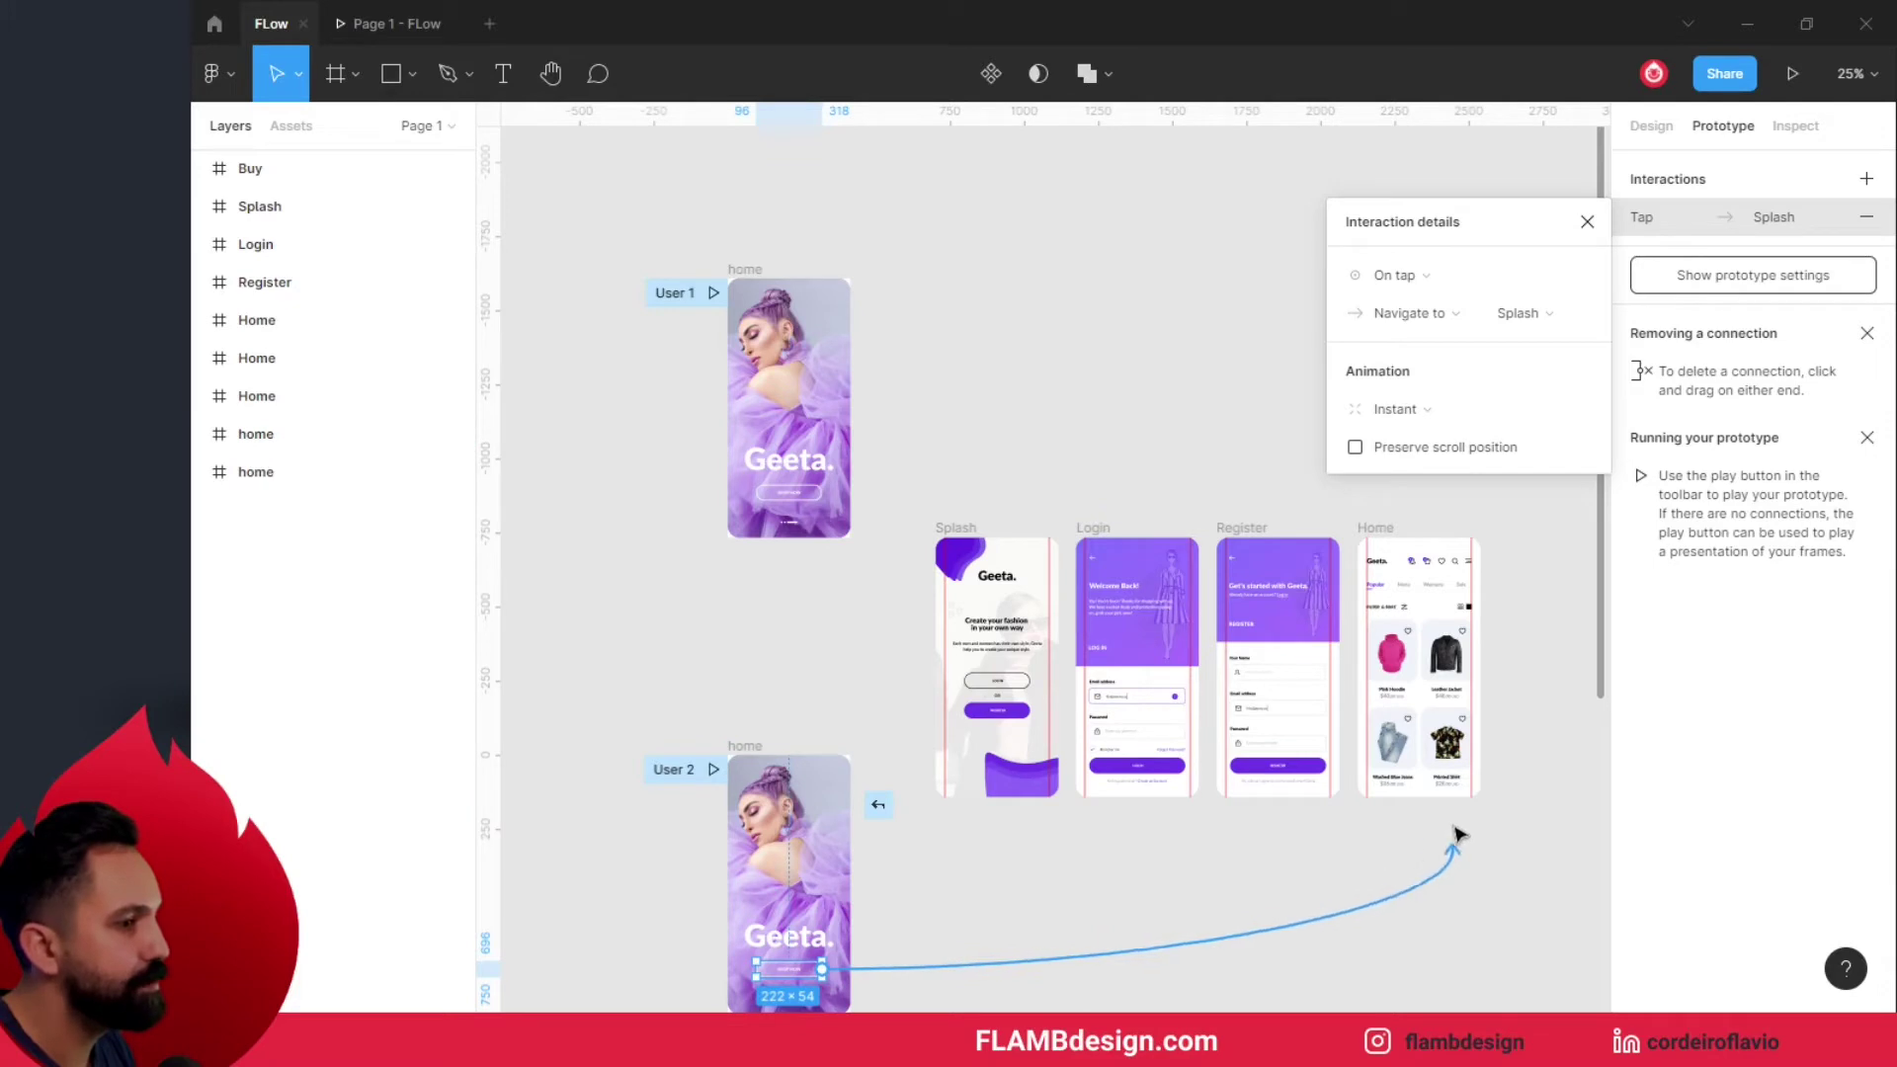
pyautogui.moveTo(1460, 814); pyautogui.dragTo(1443, 802)
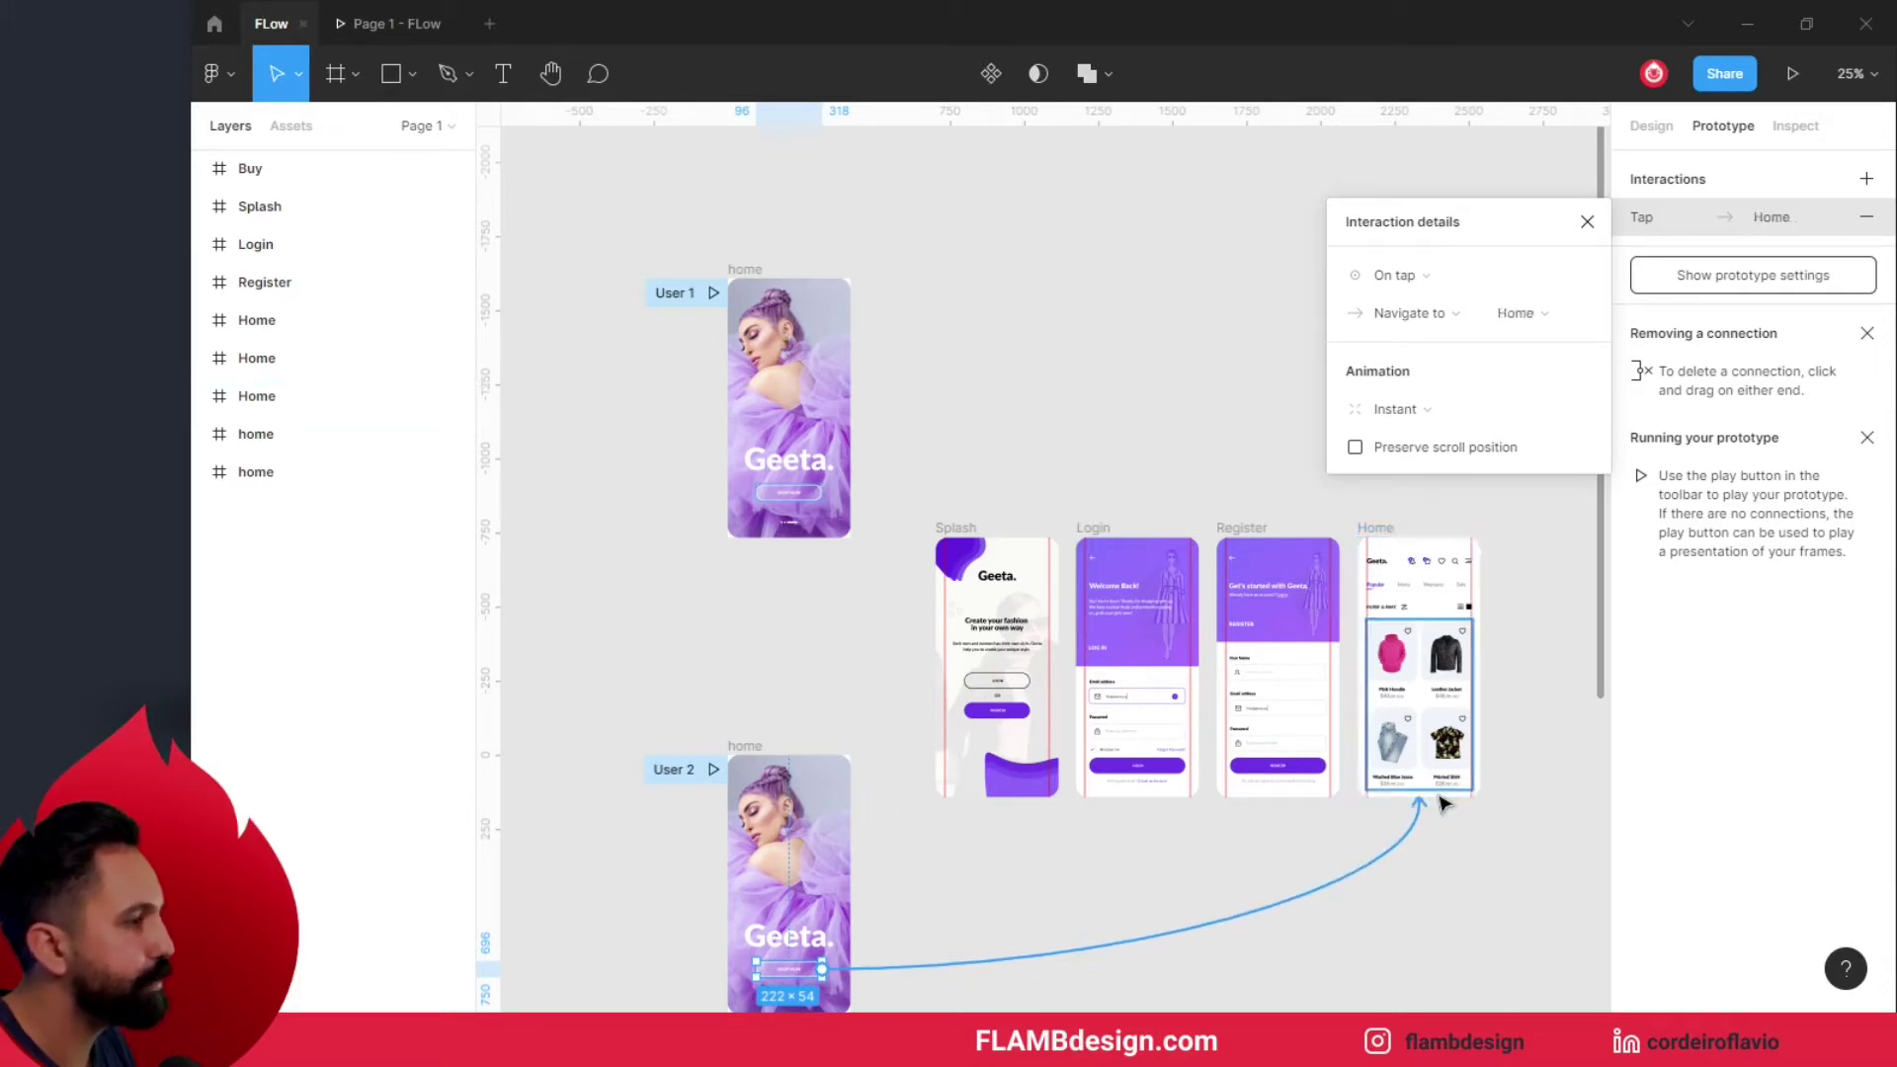
pyautogui.scroll(-1, 855, 702)
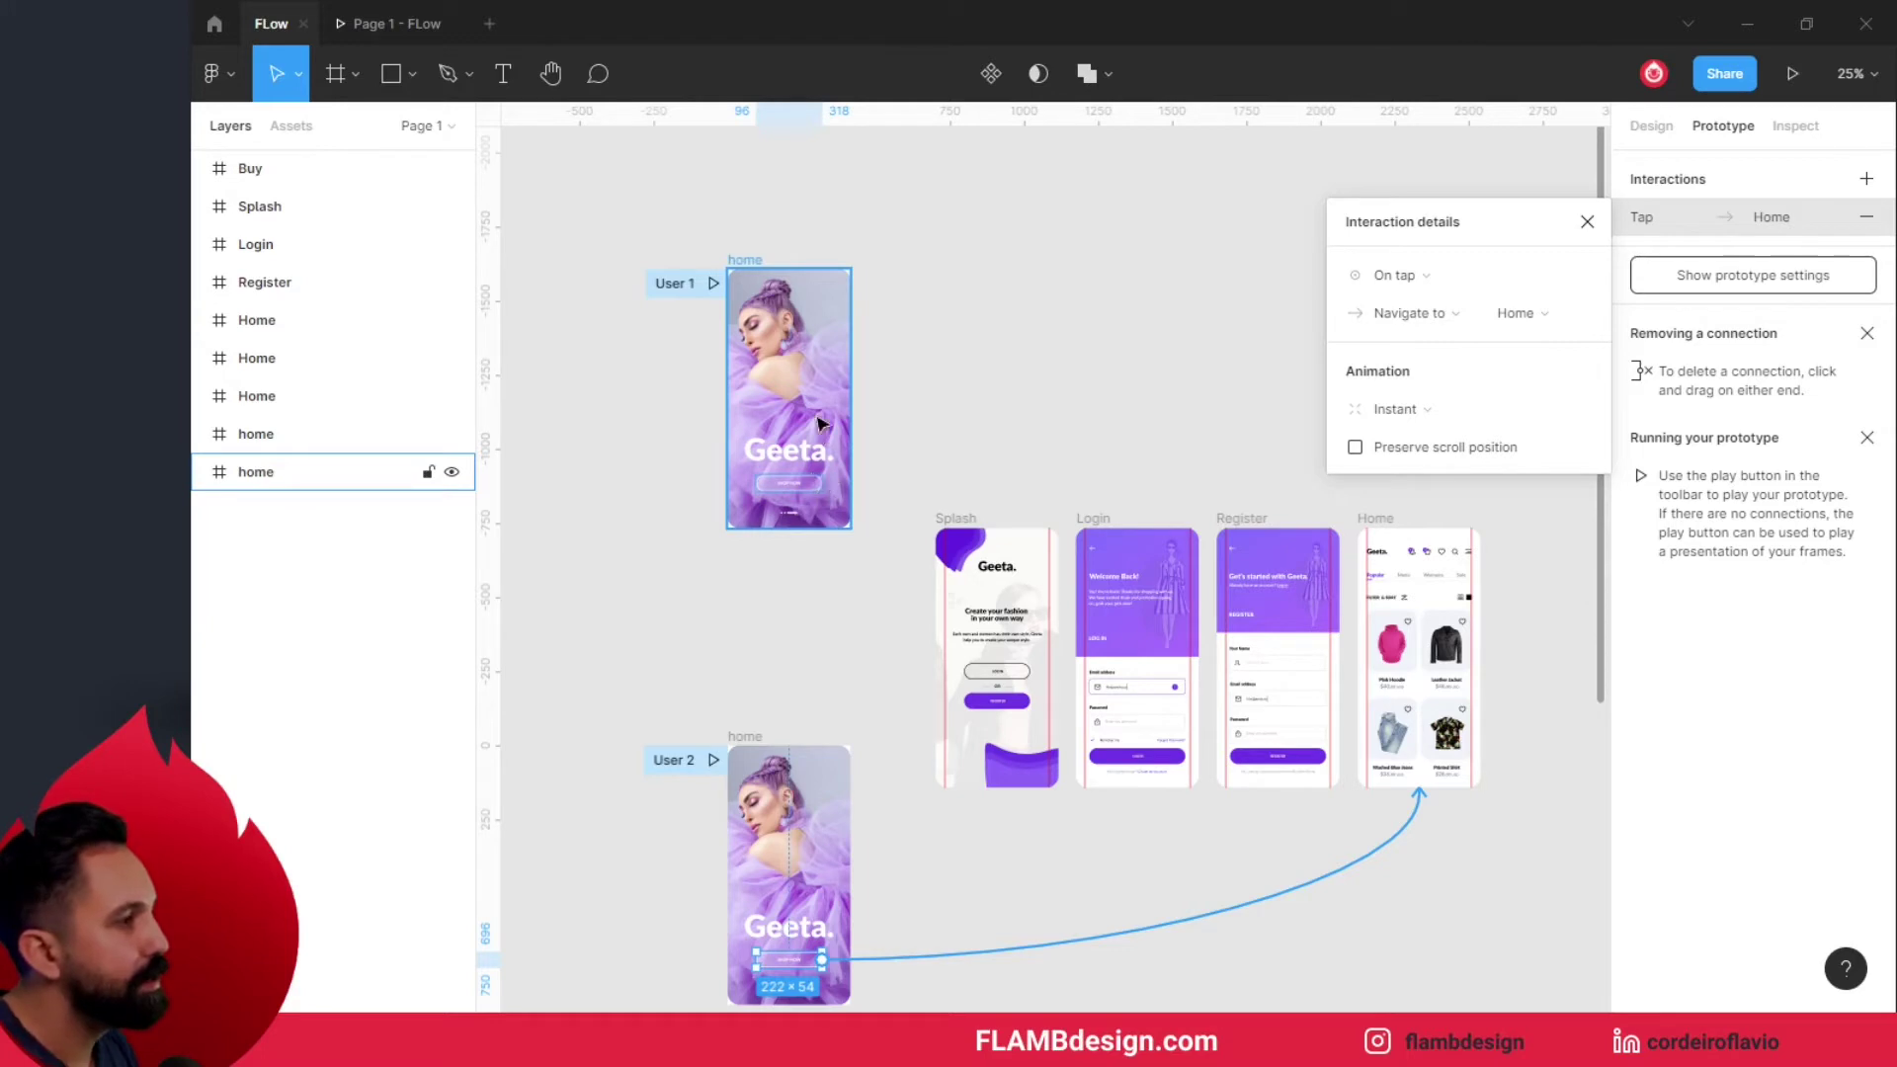
pyautogui.click(830, 485)
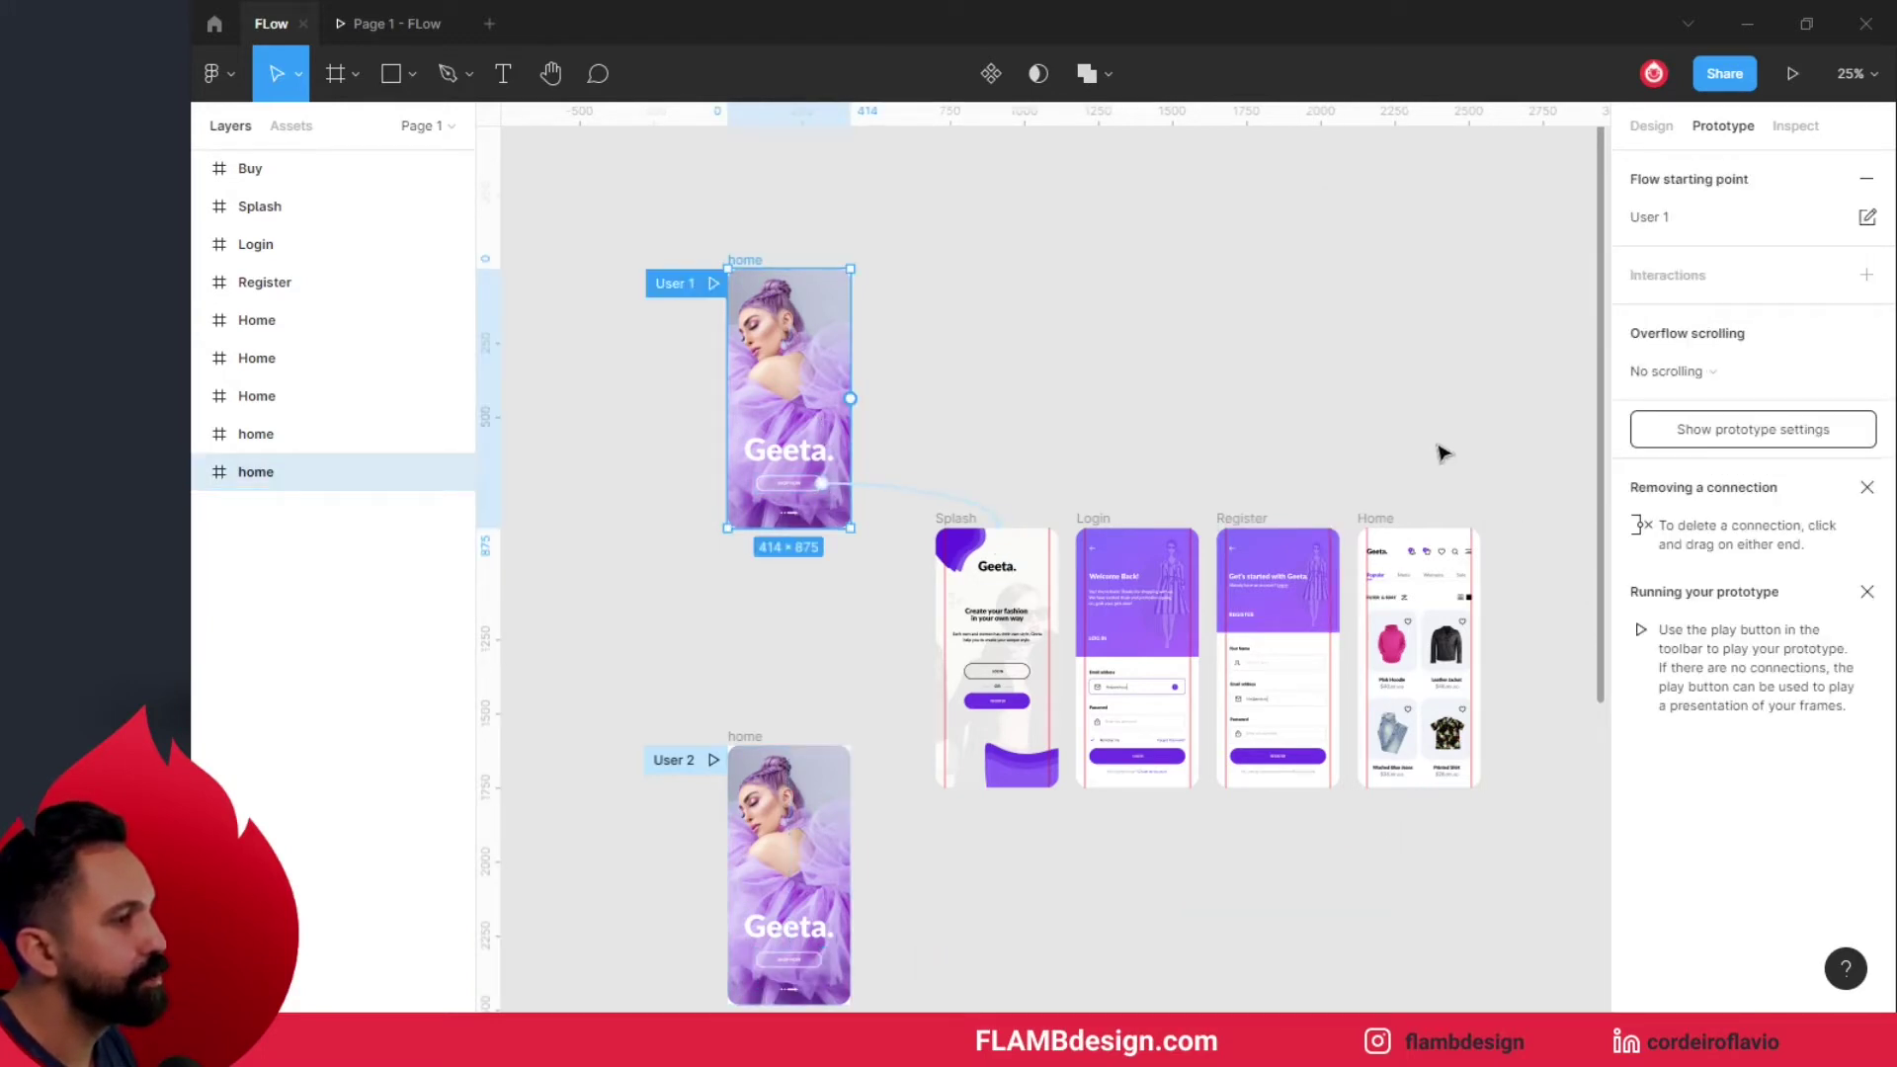
pyautogui.click(749, 739)
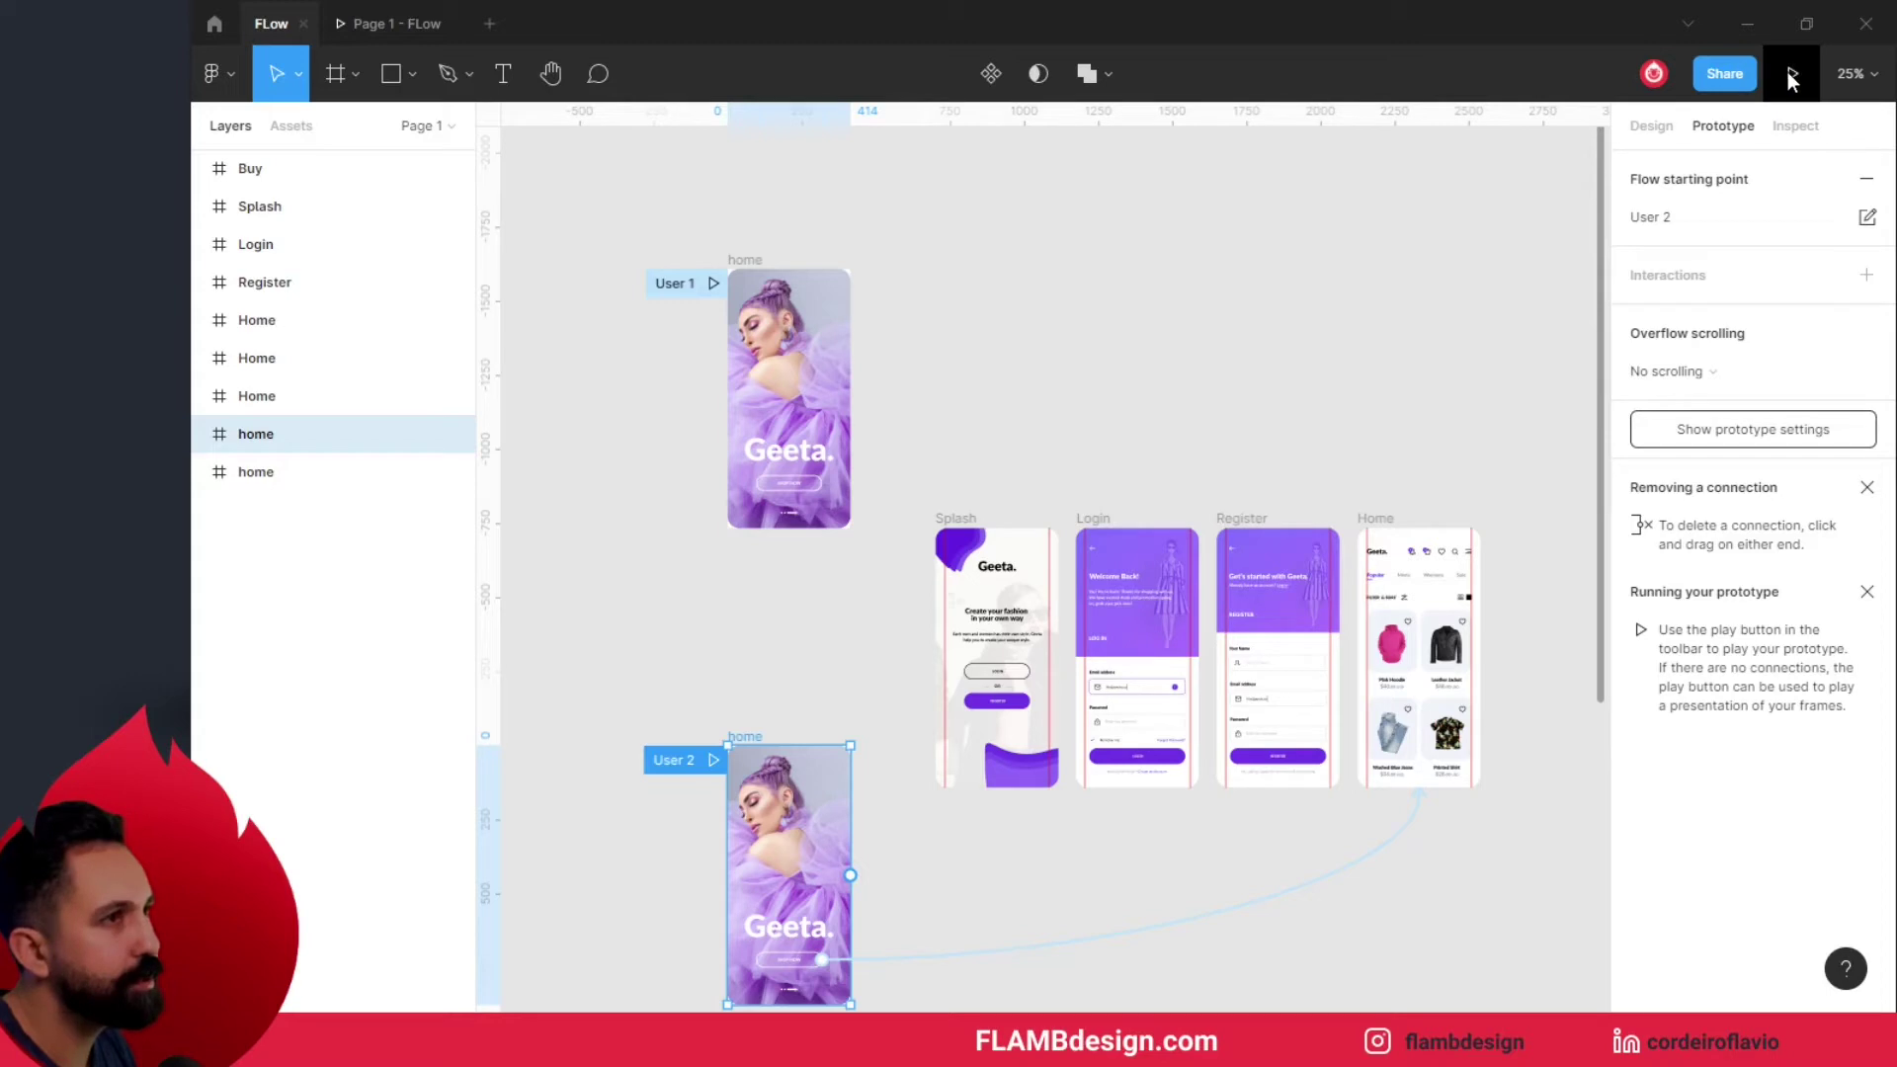
# - Play the prototype and tap through User 1: Shop Now, Register, then the product list
pyautogui.click(710, 287)
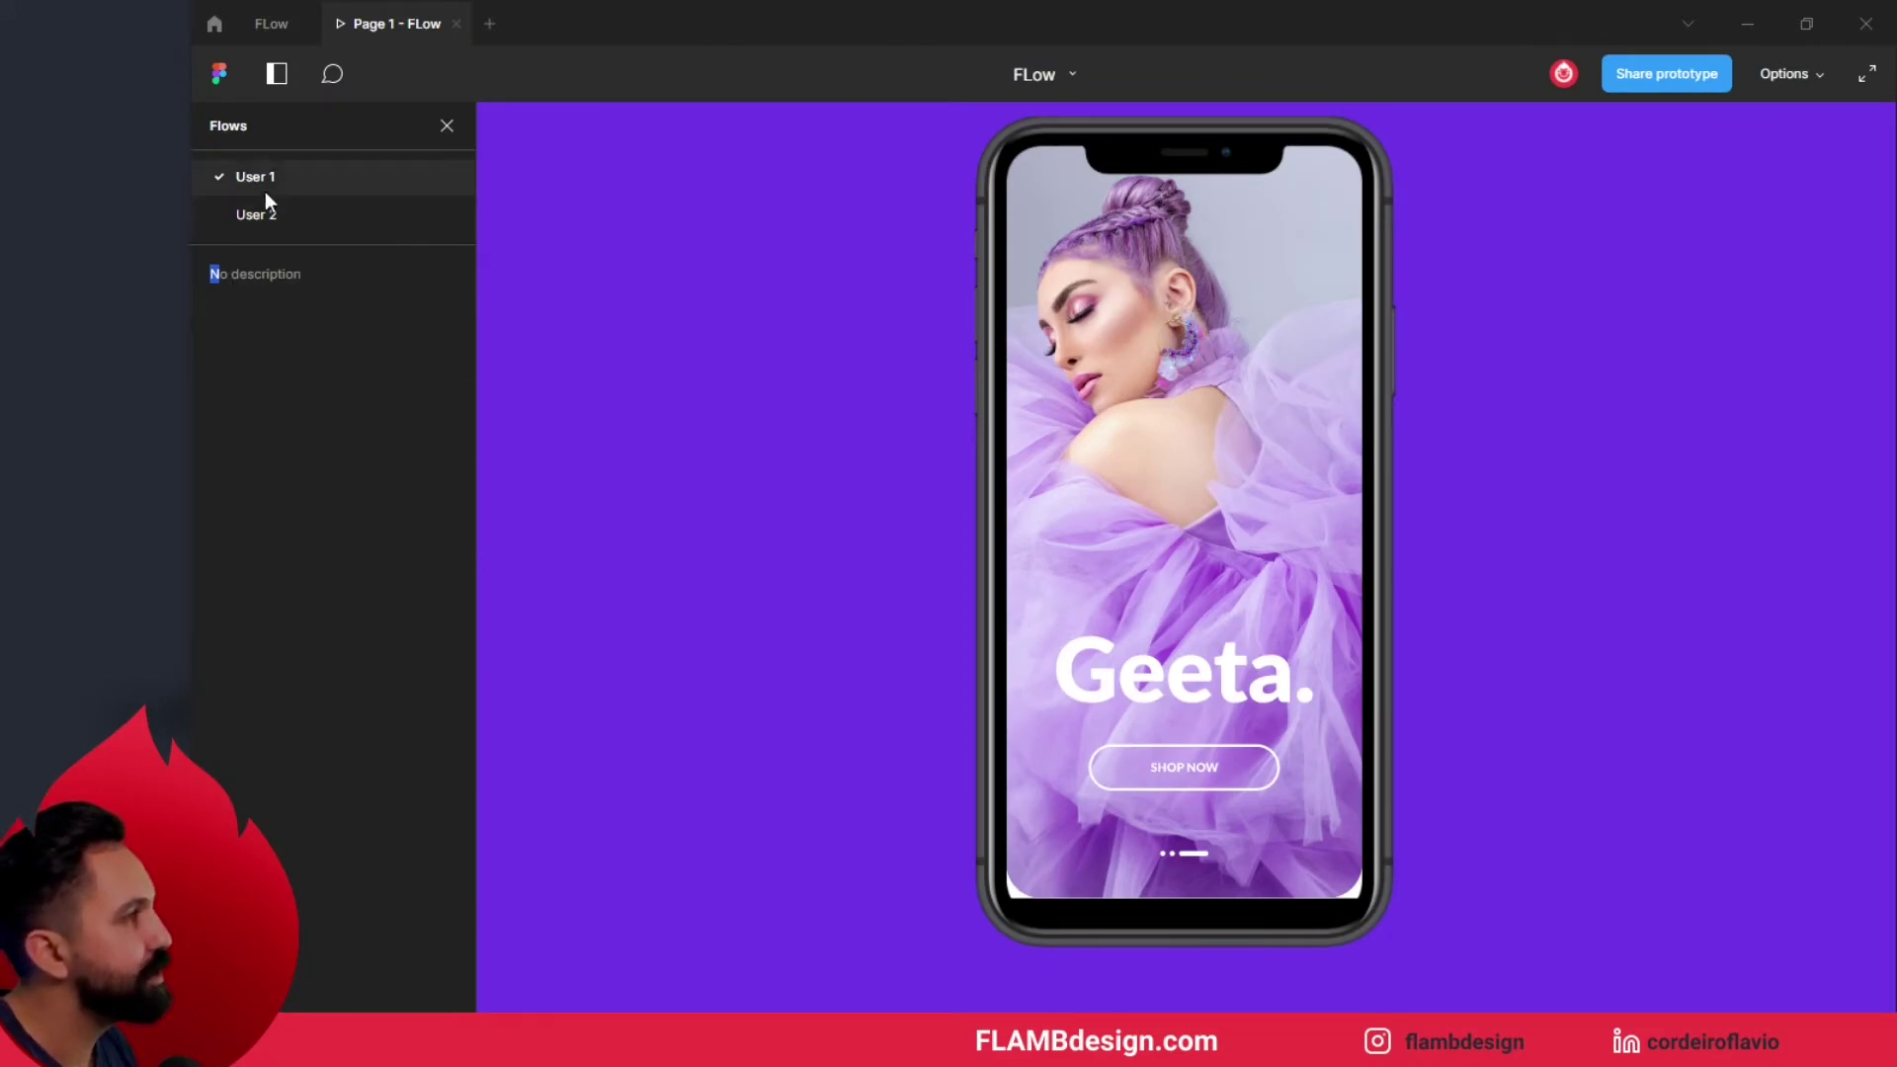
pyautogui.click(1186, 768)
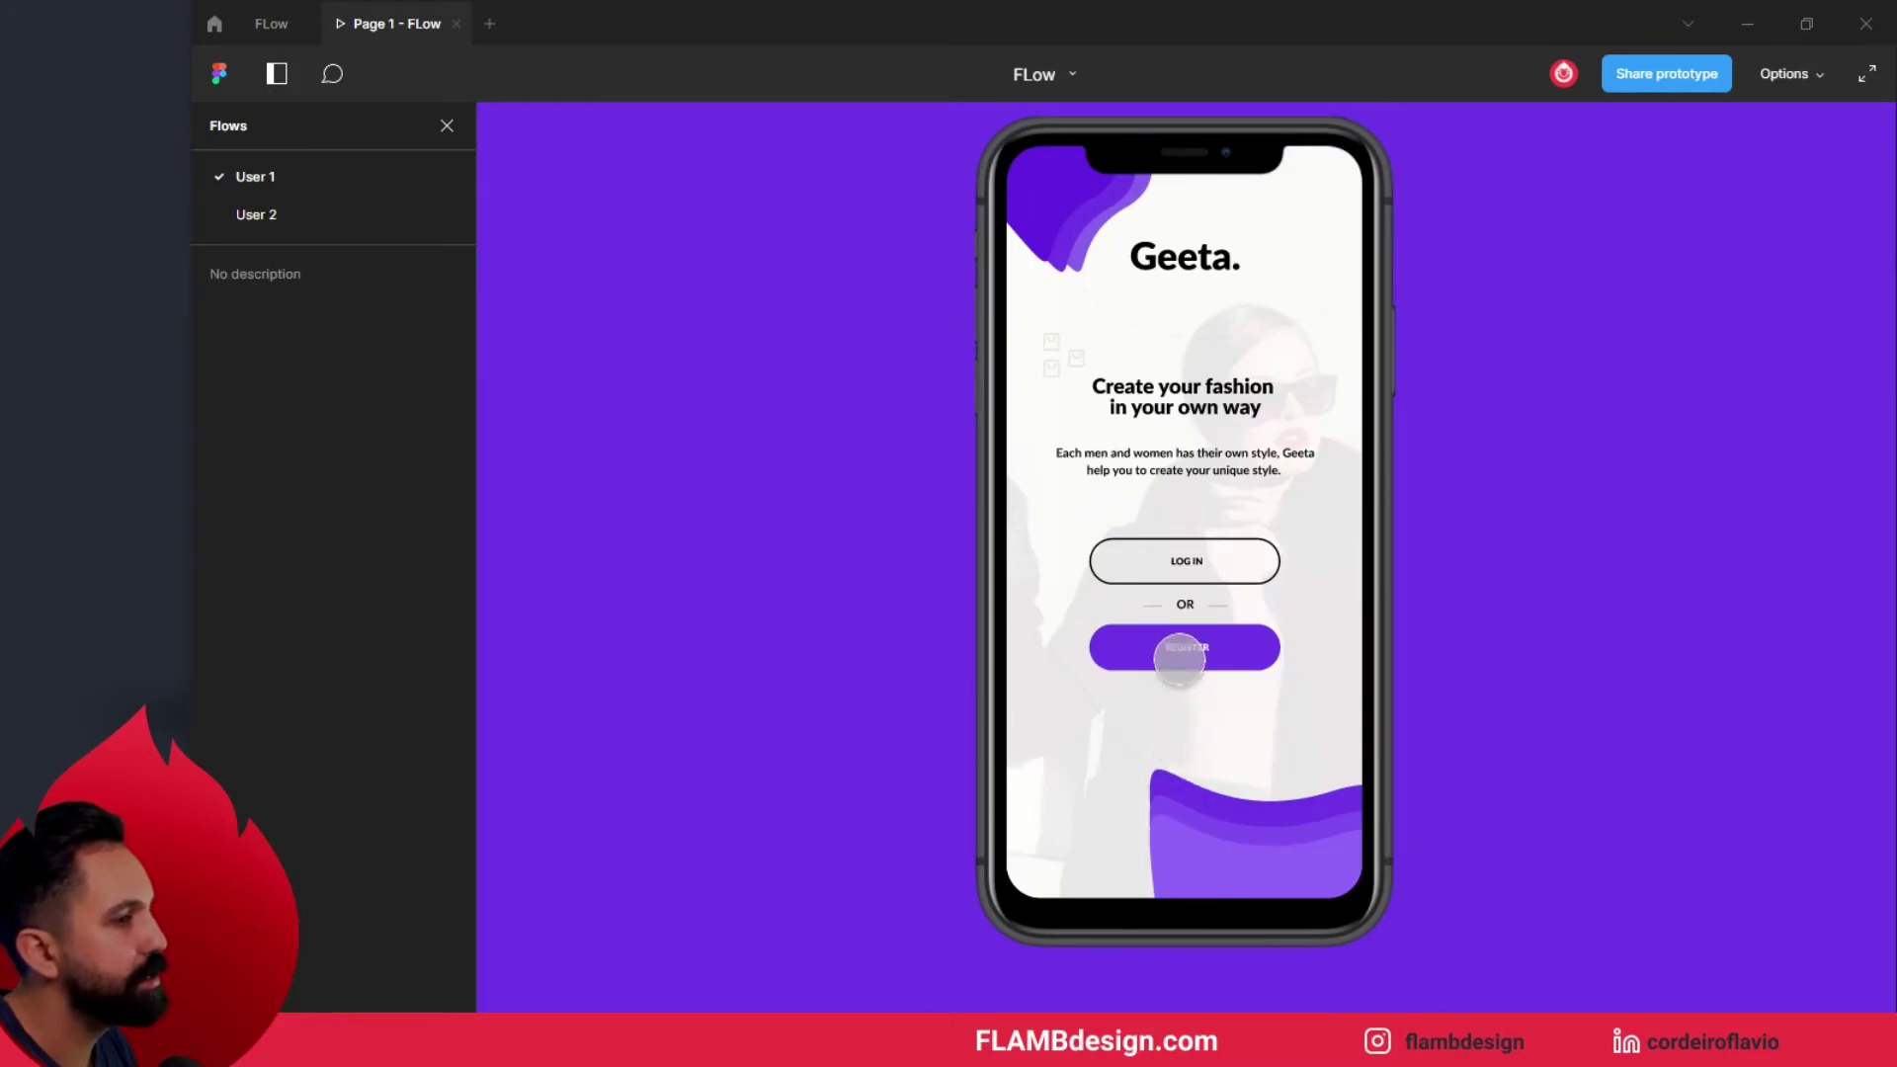
pyautogui.click(1179, 648)
pyautogui.click(1176, 806)
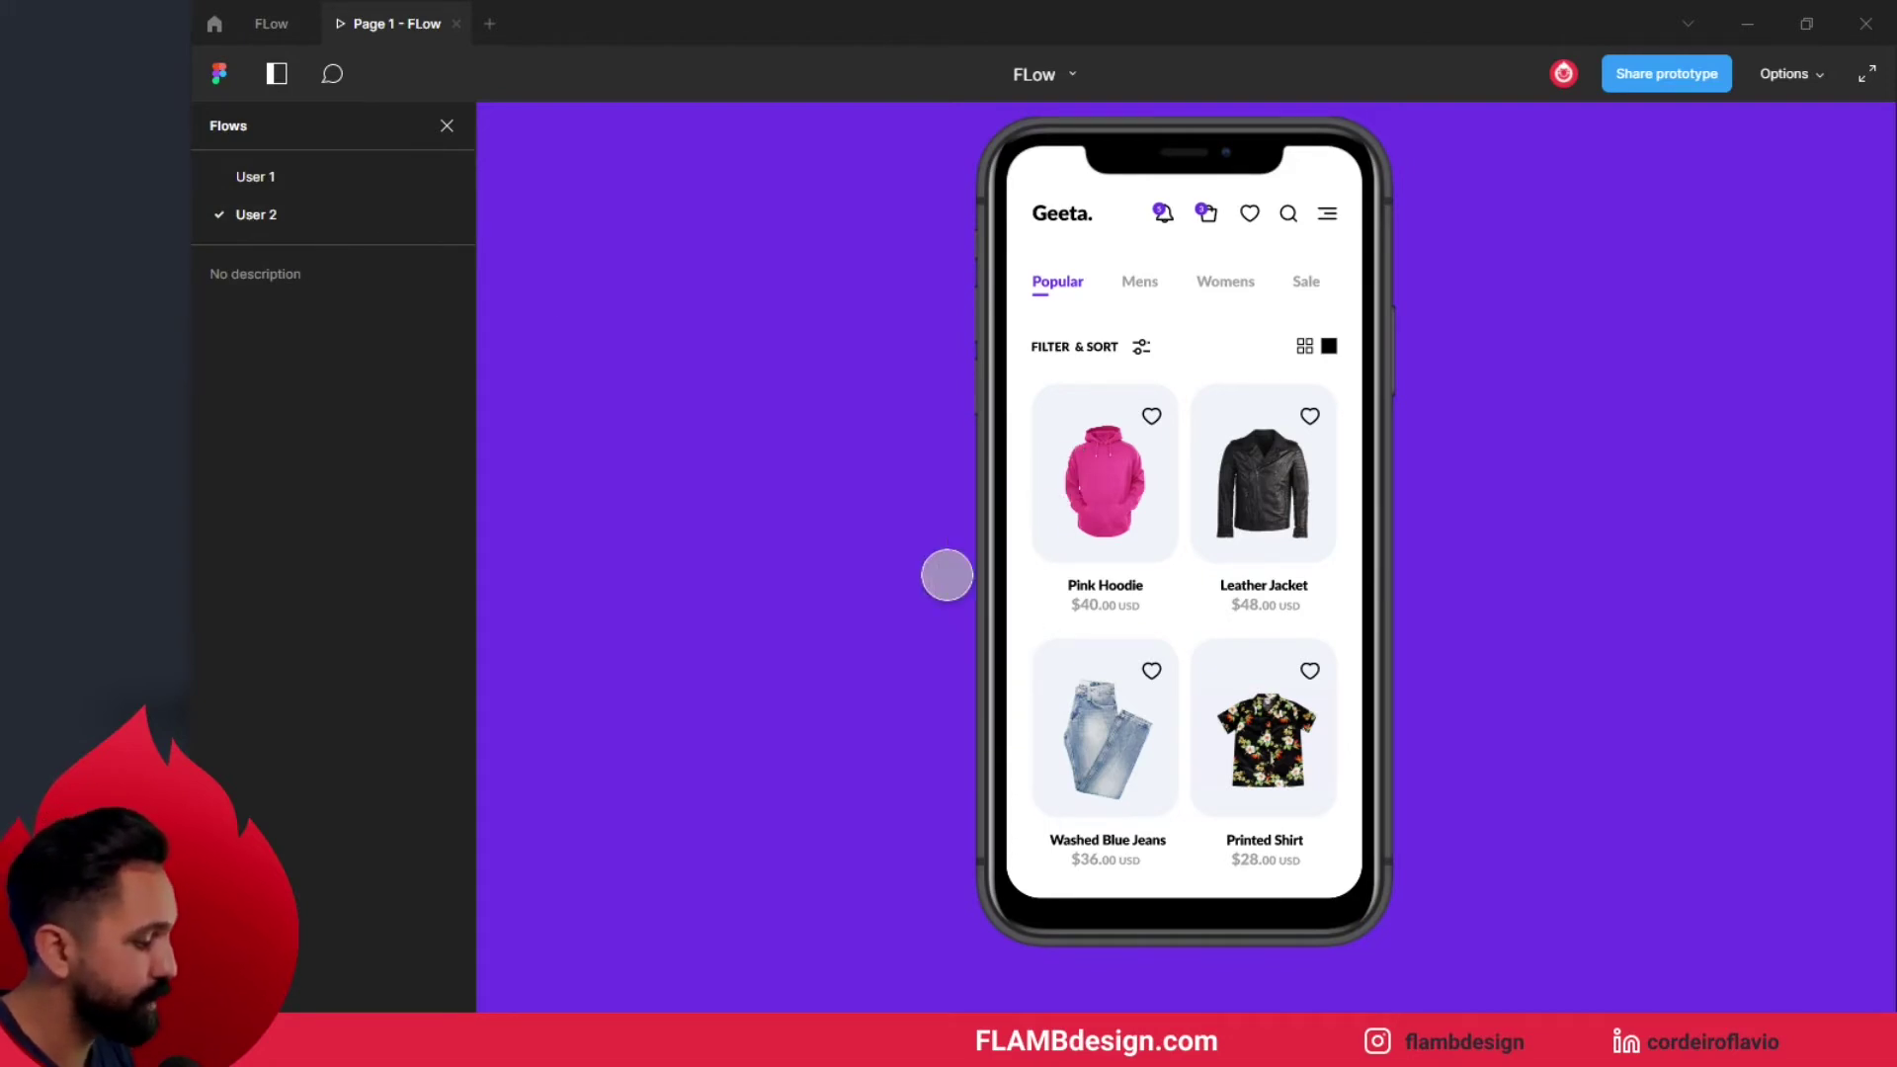
# - Restart, test User 2's Shop Now jumping straight to Home, then return to the FLow file
pyautogui.press('r')
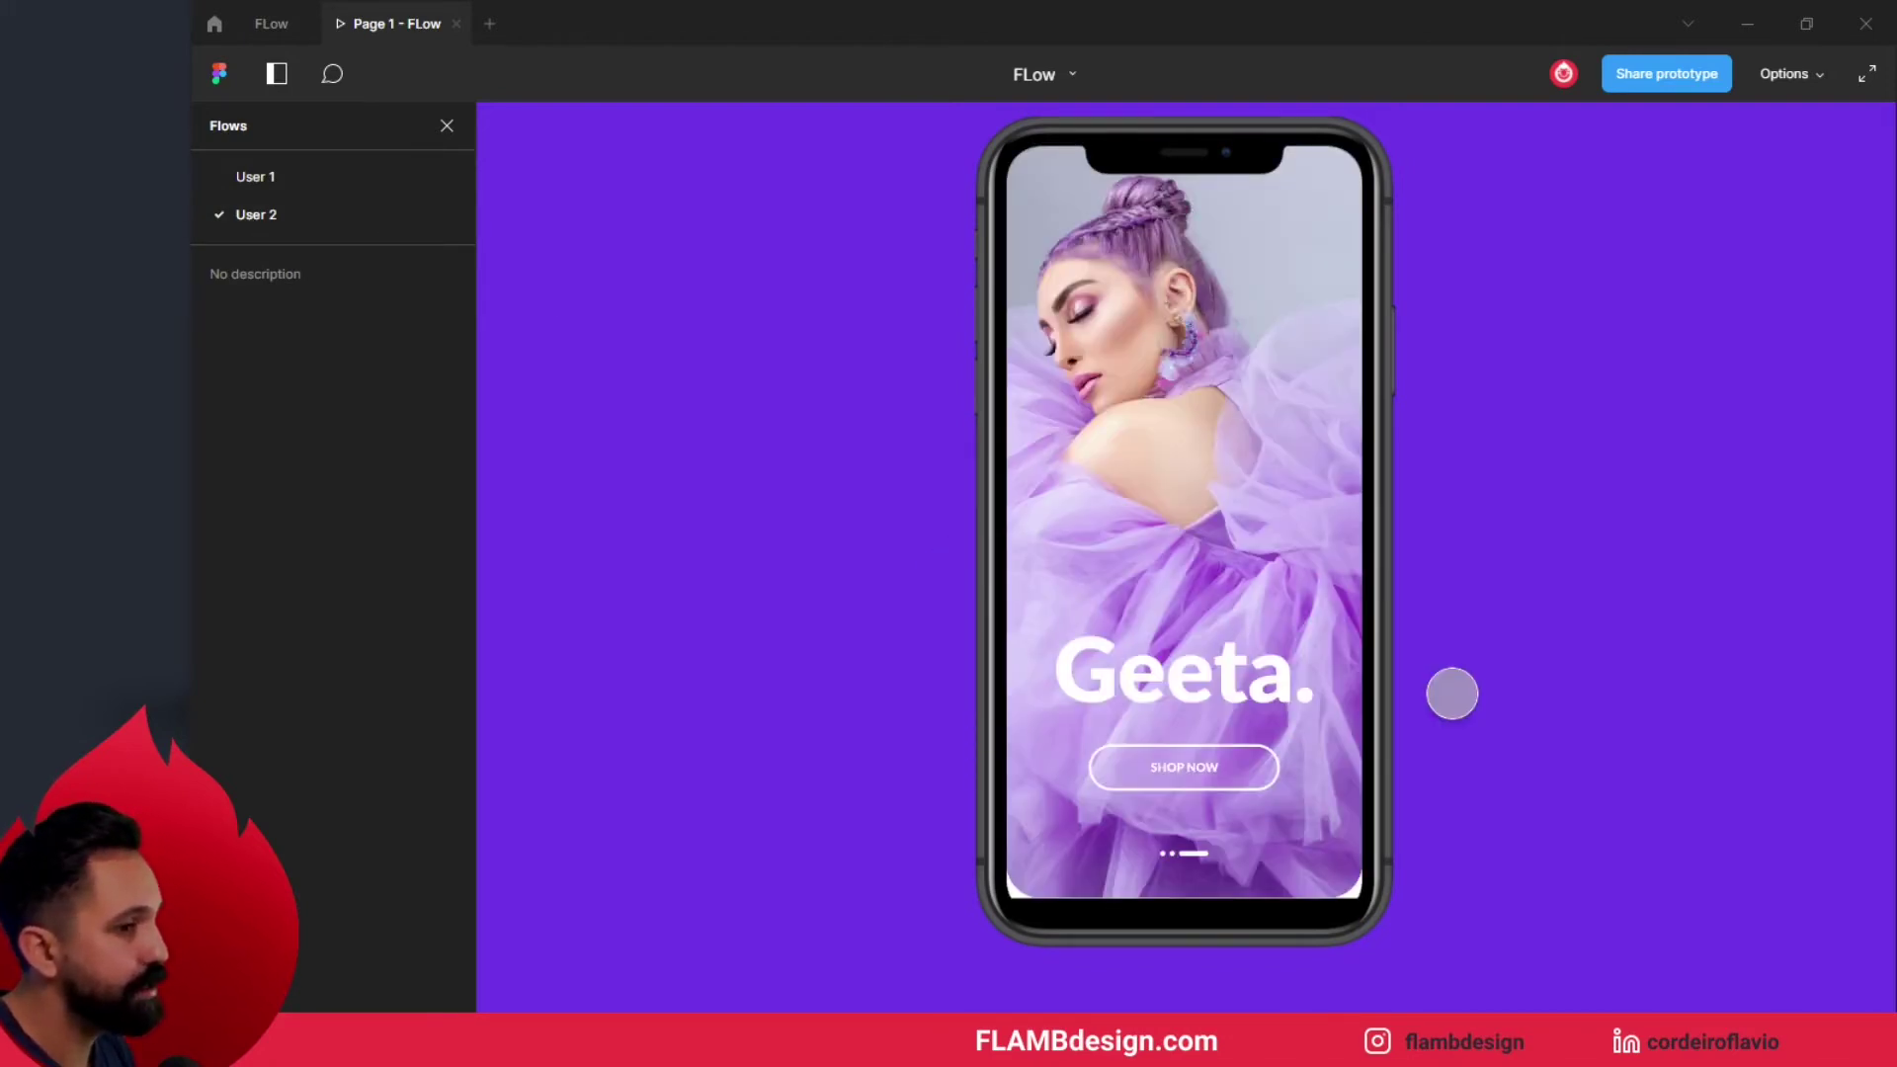
pyautogui.click(1606, 802)
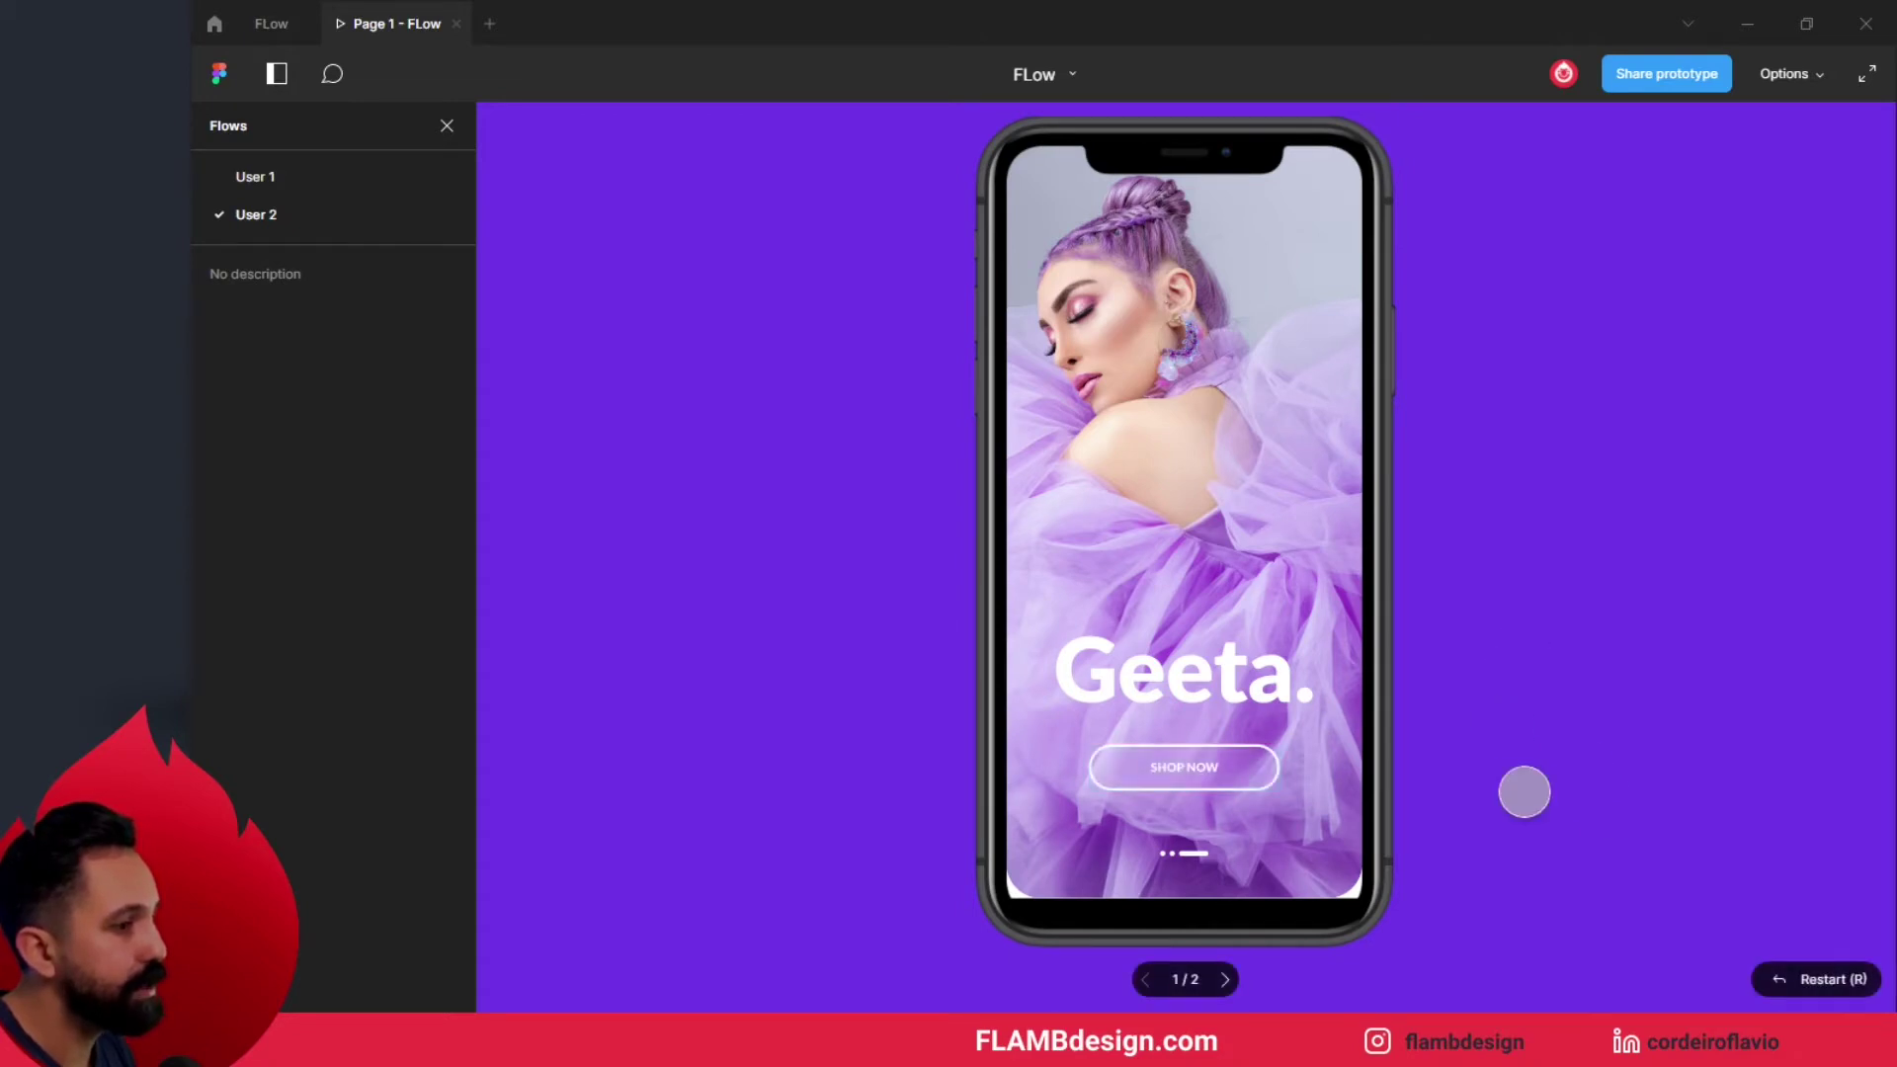
pyautogui.click(1727, 880)
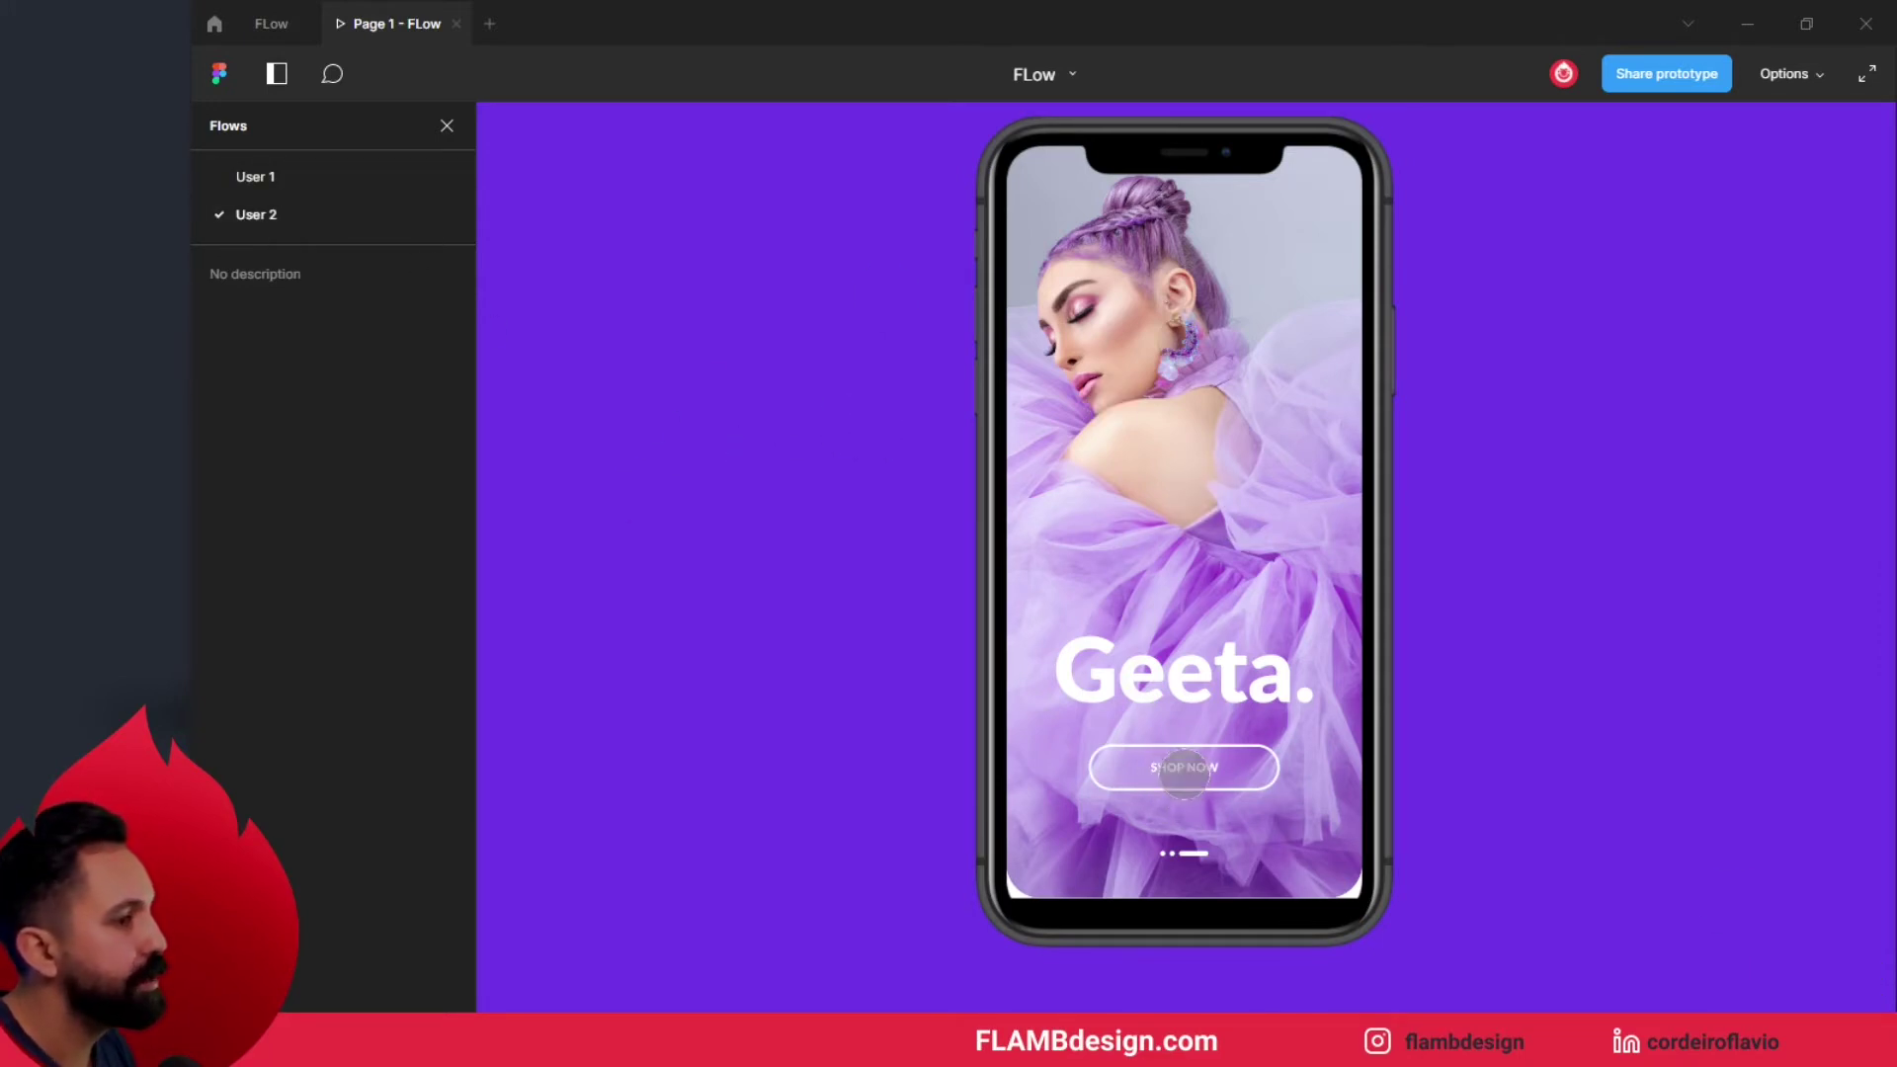
pyautogui.click(1184, 773)
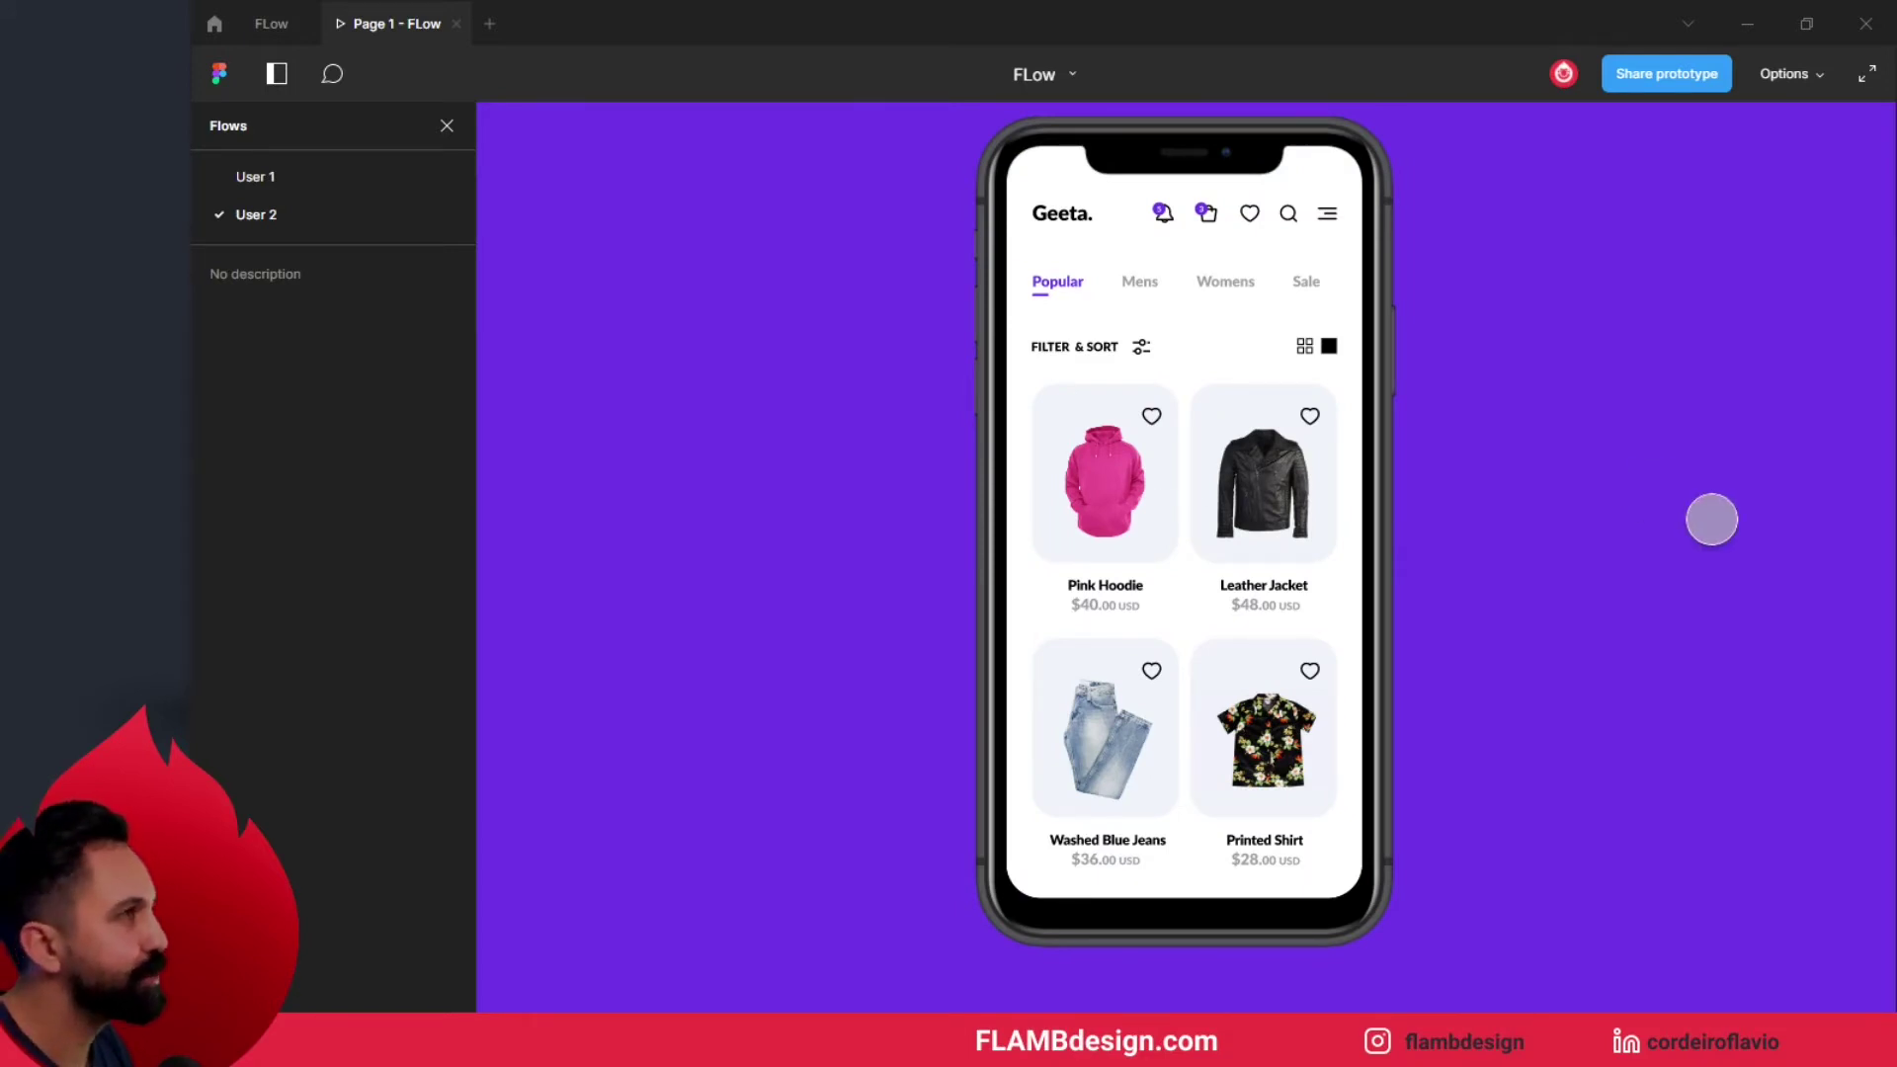
pyautogui.click(269, 29)
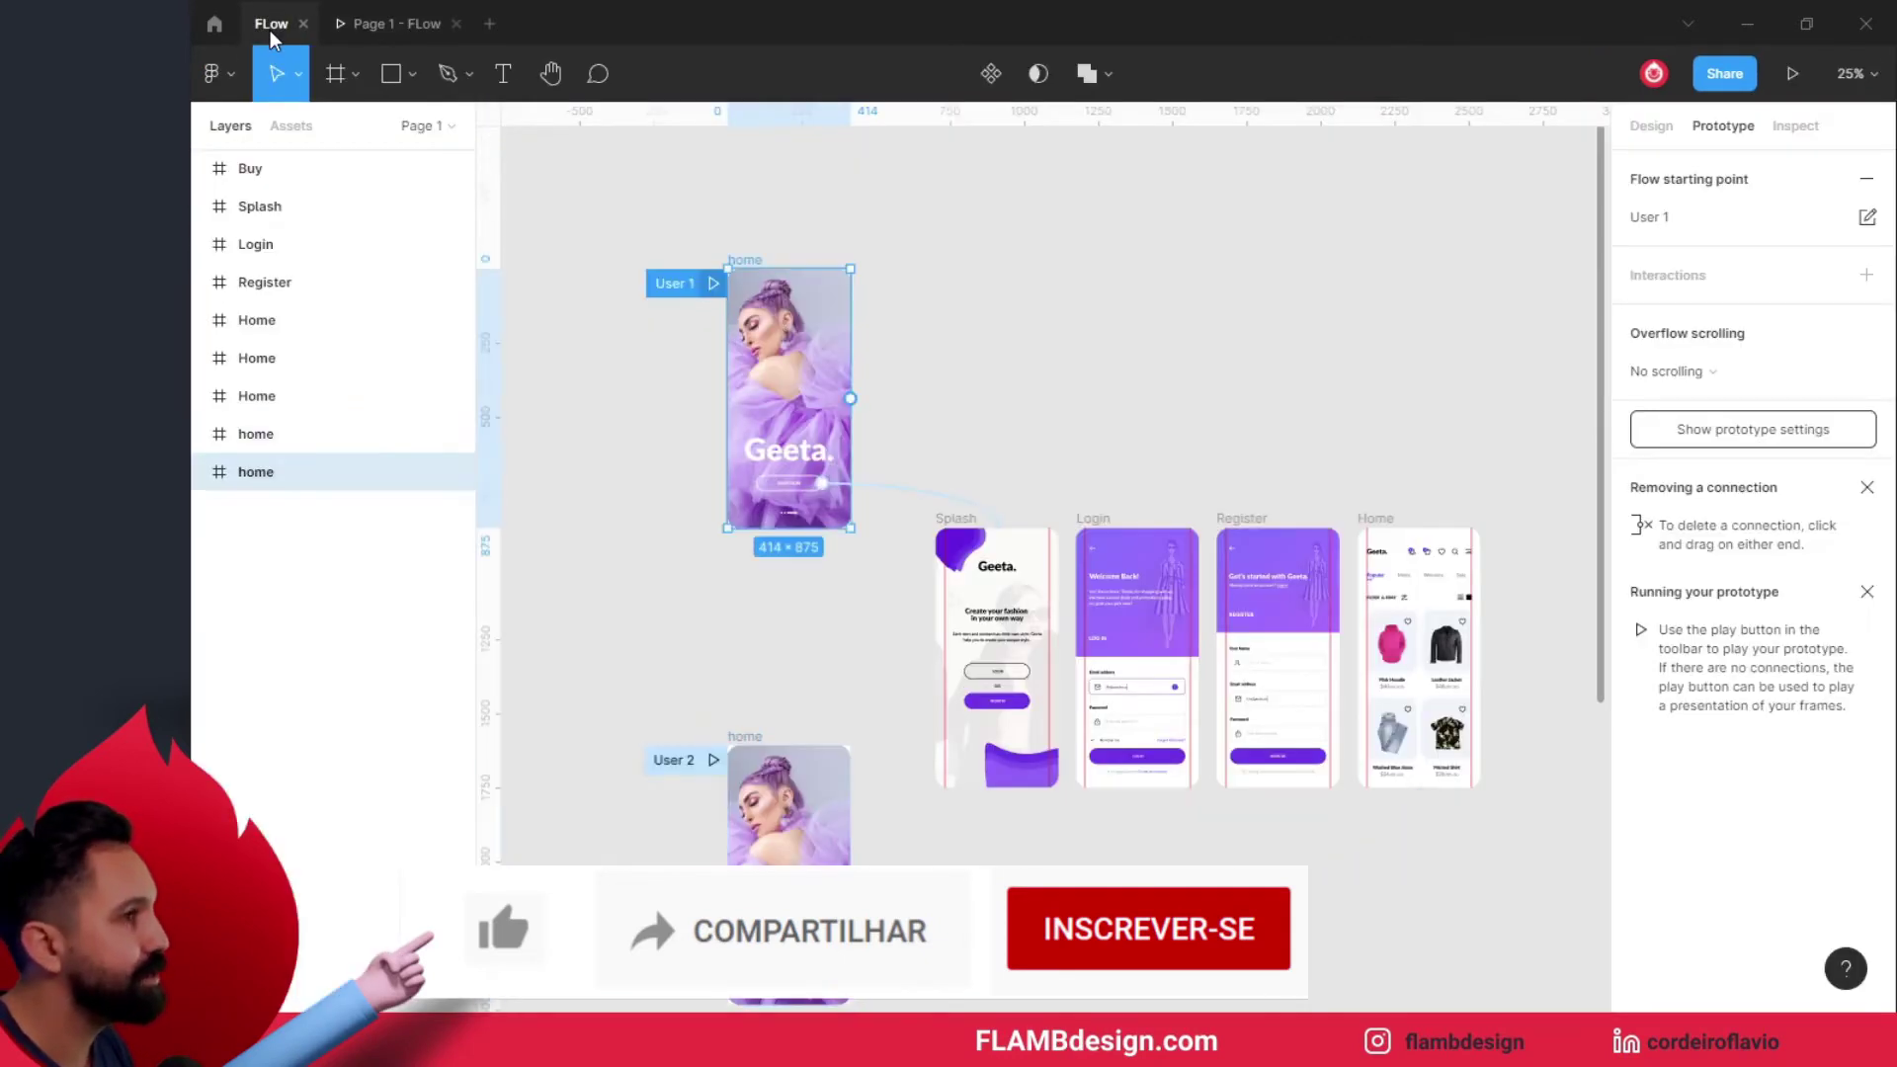
# - Scroll down and zoom to 100% on the two Home frames and the Buy frame
pyautogui.scroll(-1, 1256, 423)
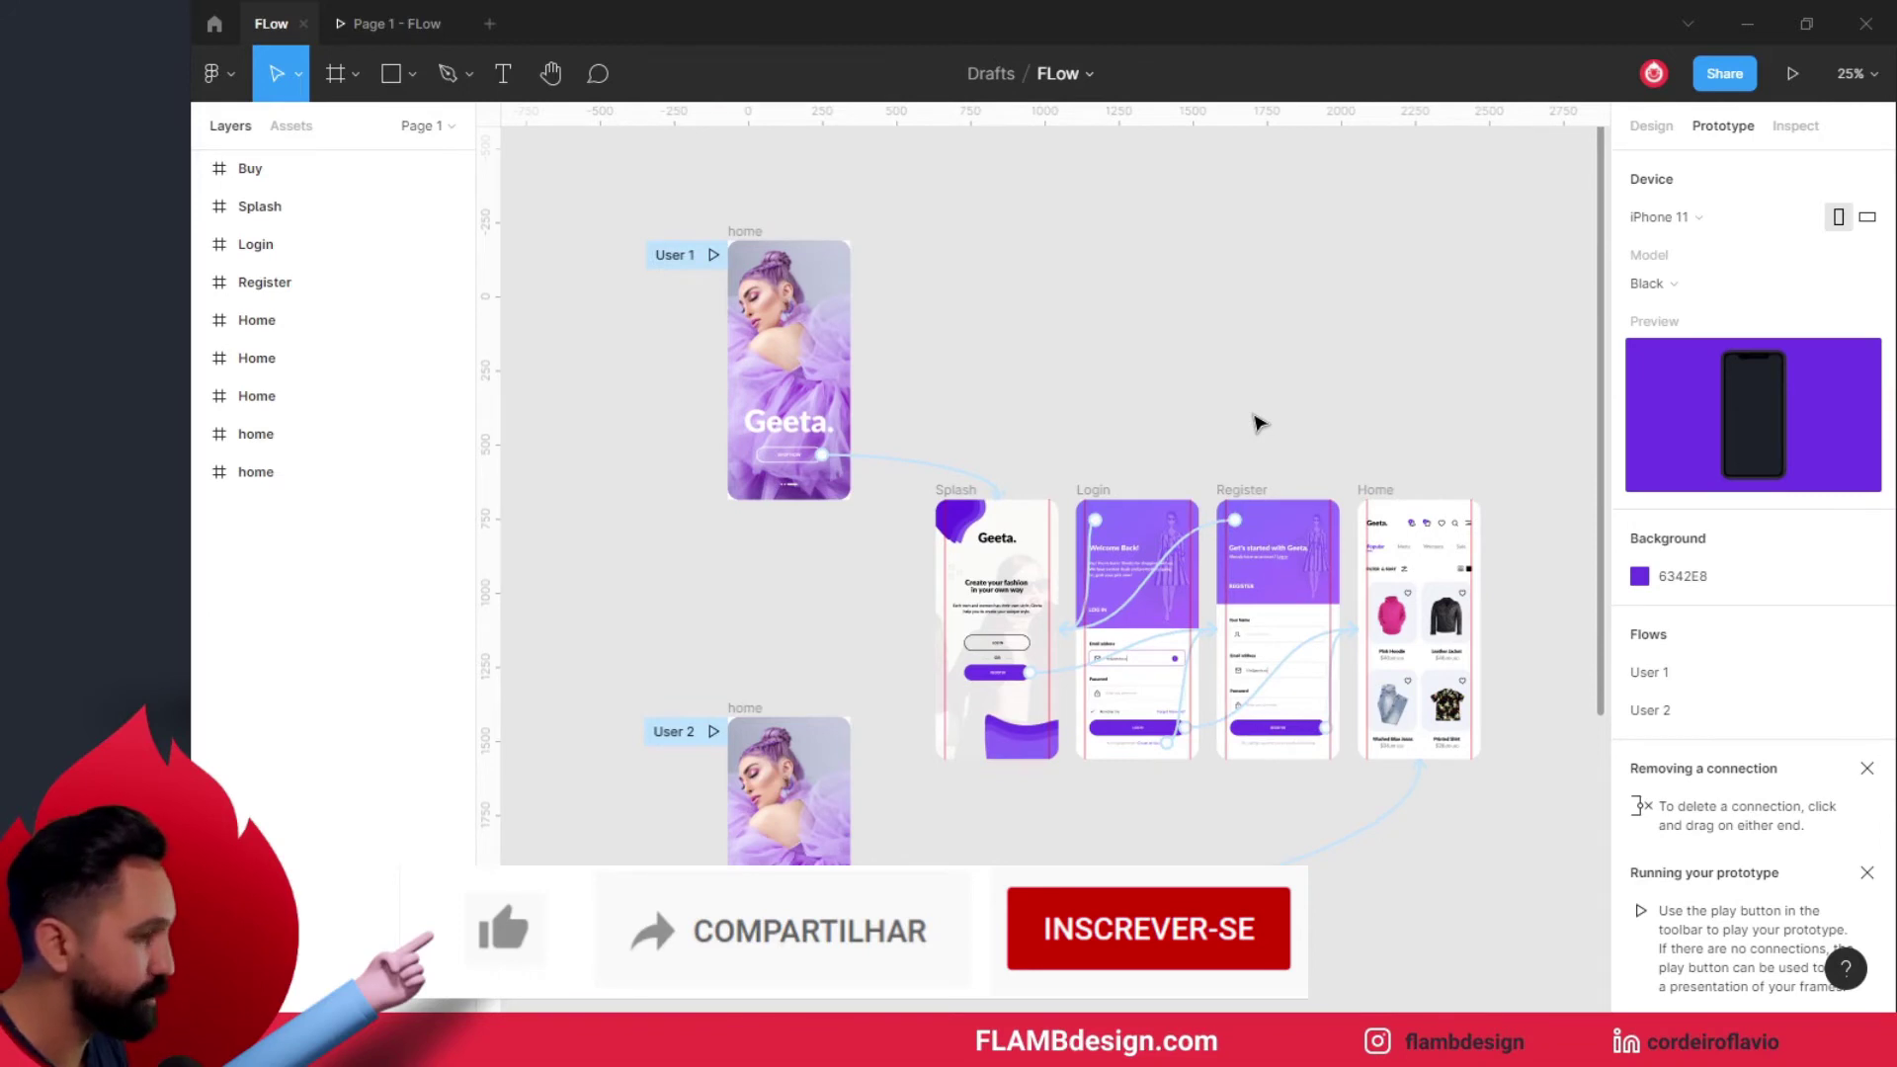
pyautogui.scroll(1, 1257, 423)
pyautogui.scroll(-8, 1259, 423)
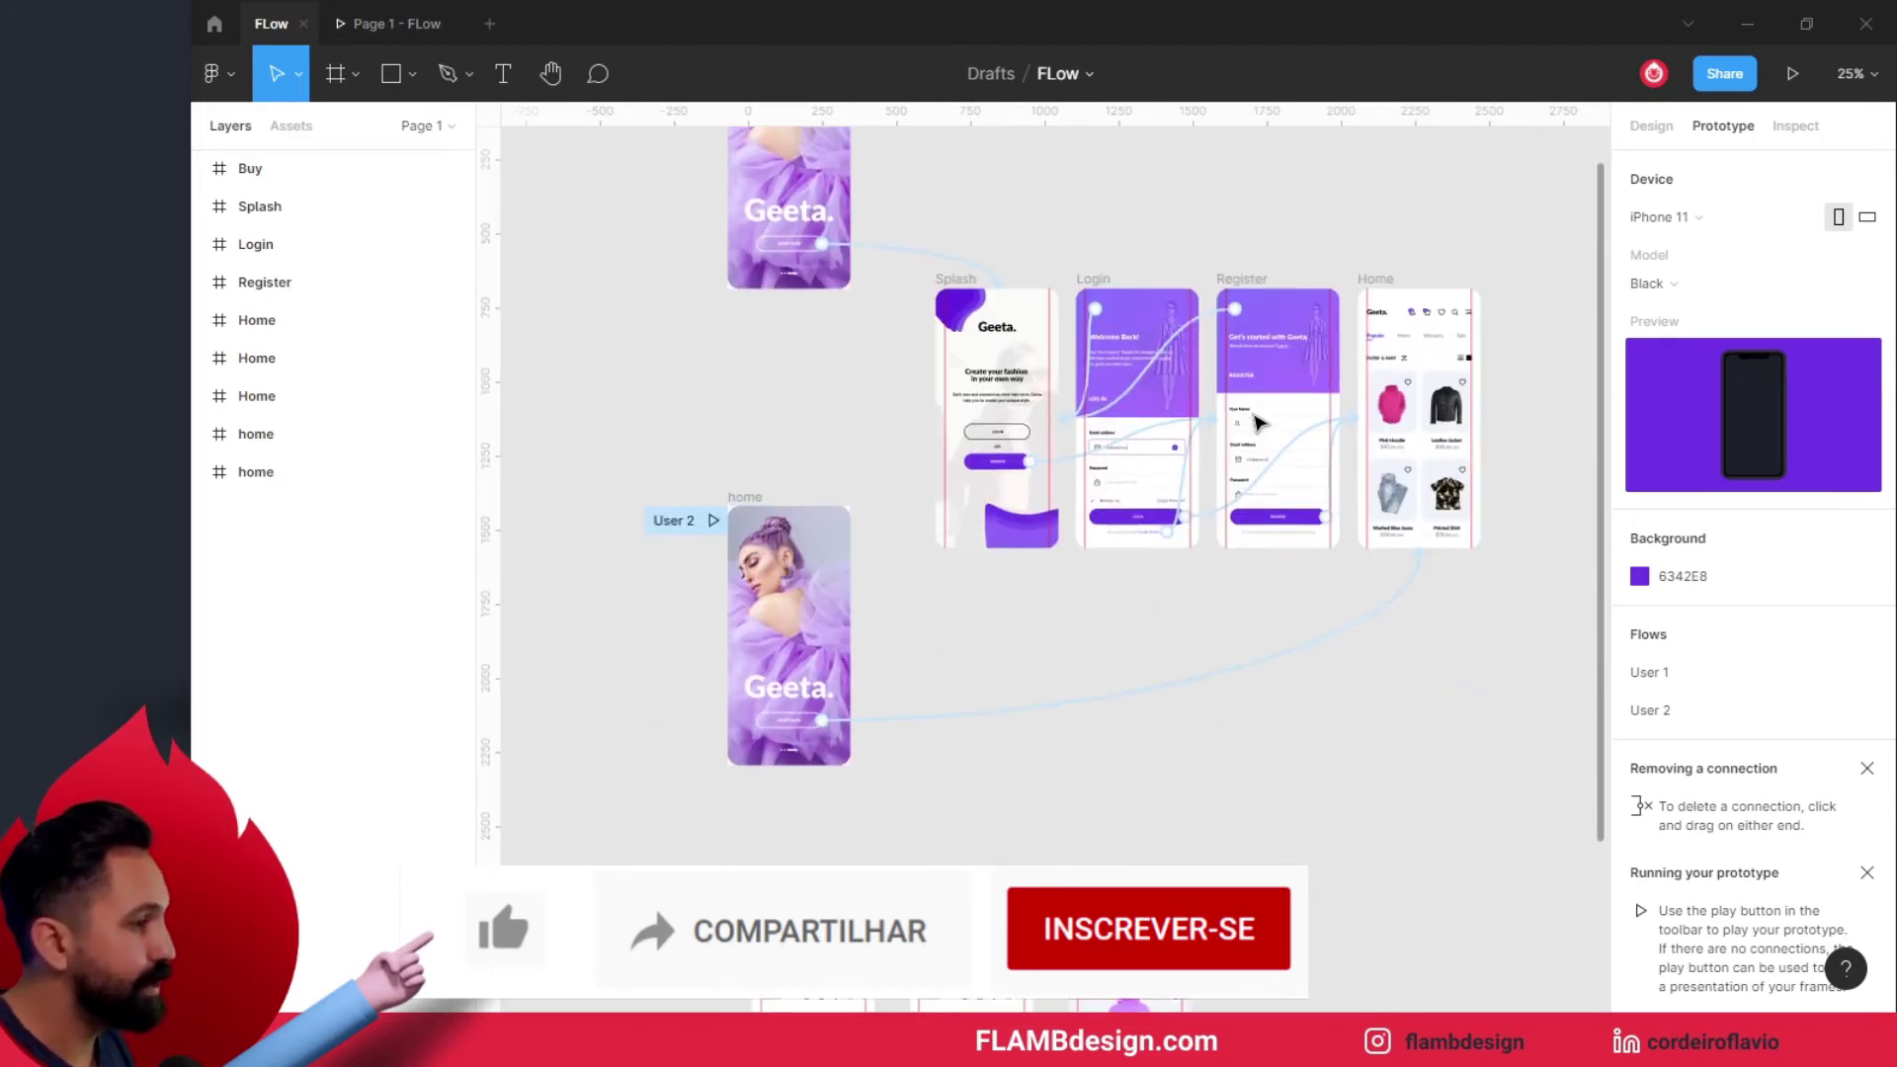
pyautogui.scroll(-3, 1256, 423)
pyautogui.scroll(-13, 1256, 423)
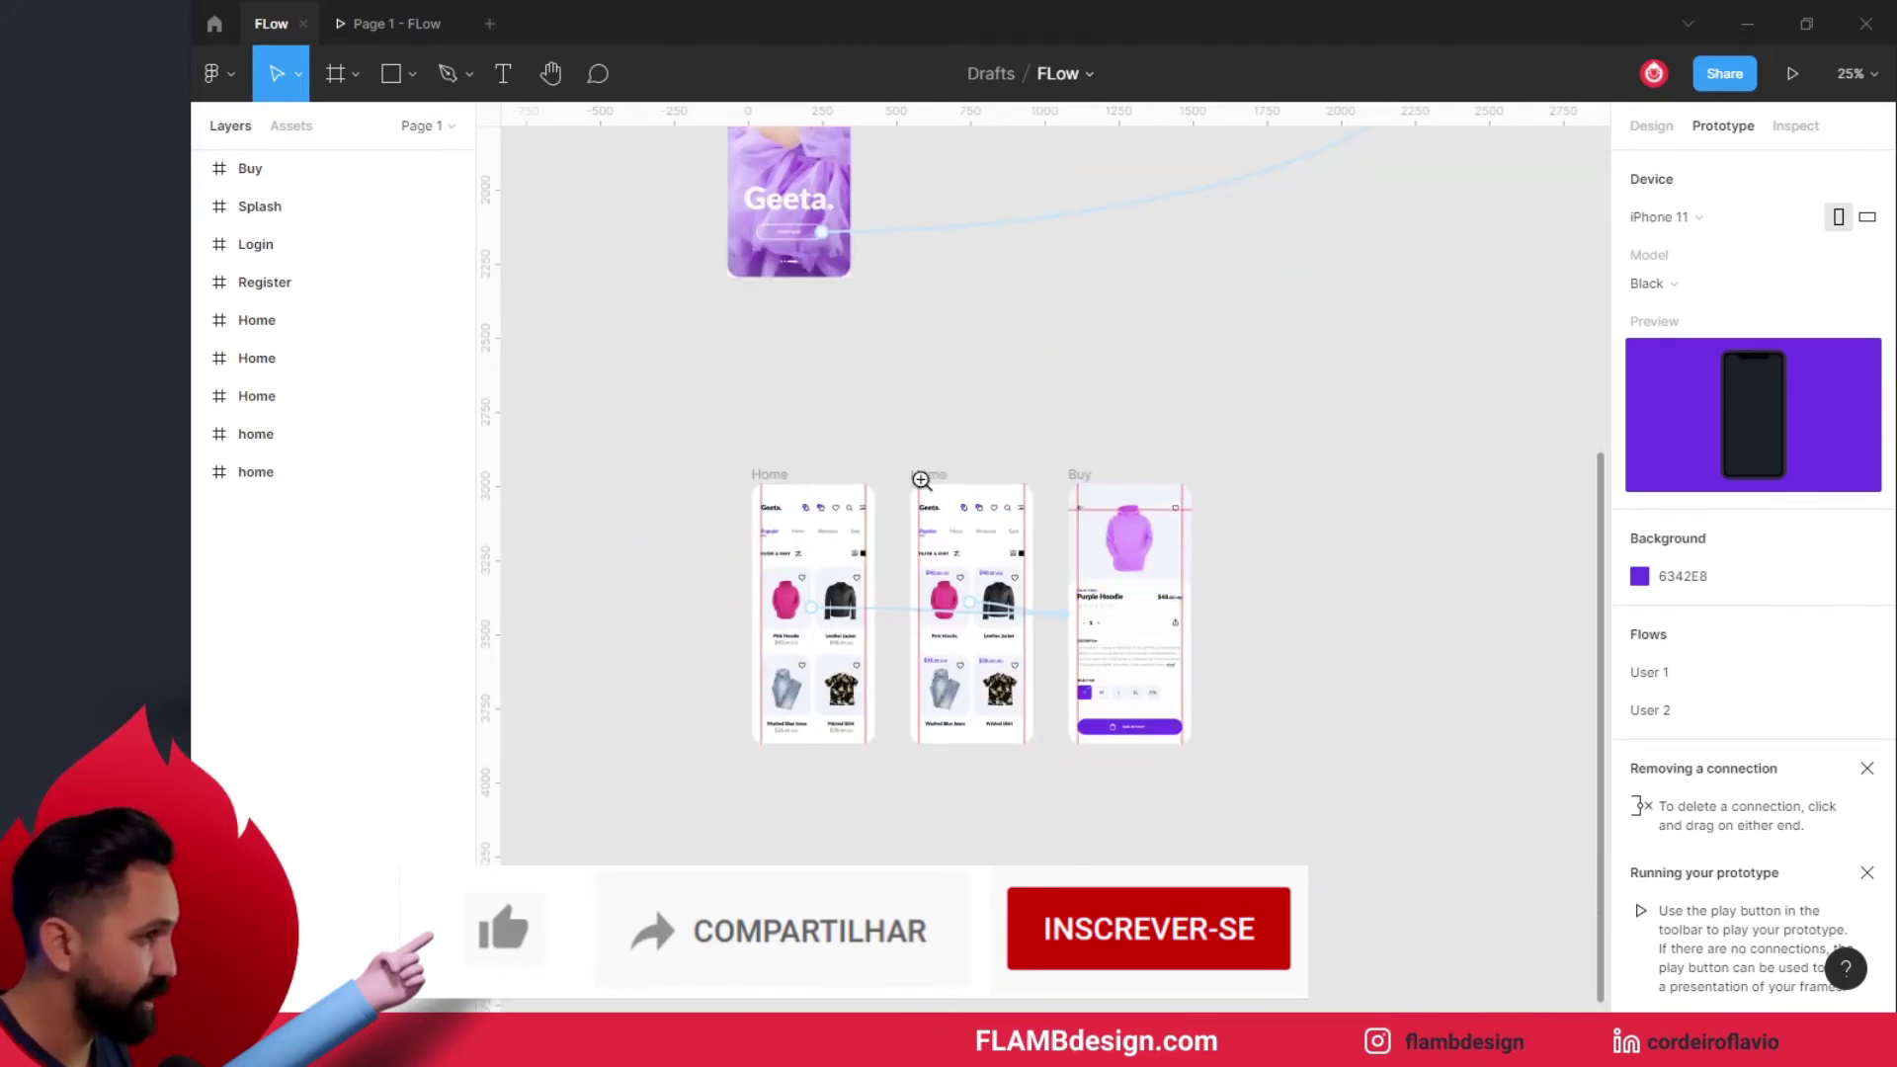
pyautogui.click(921, 480)
pyautogui.moveTo(848, 441); pyautogui.dragTo(929, 309)
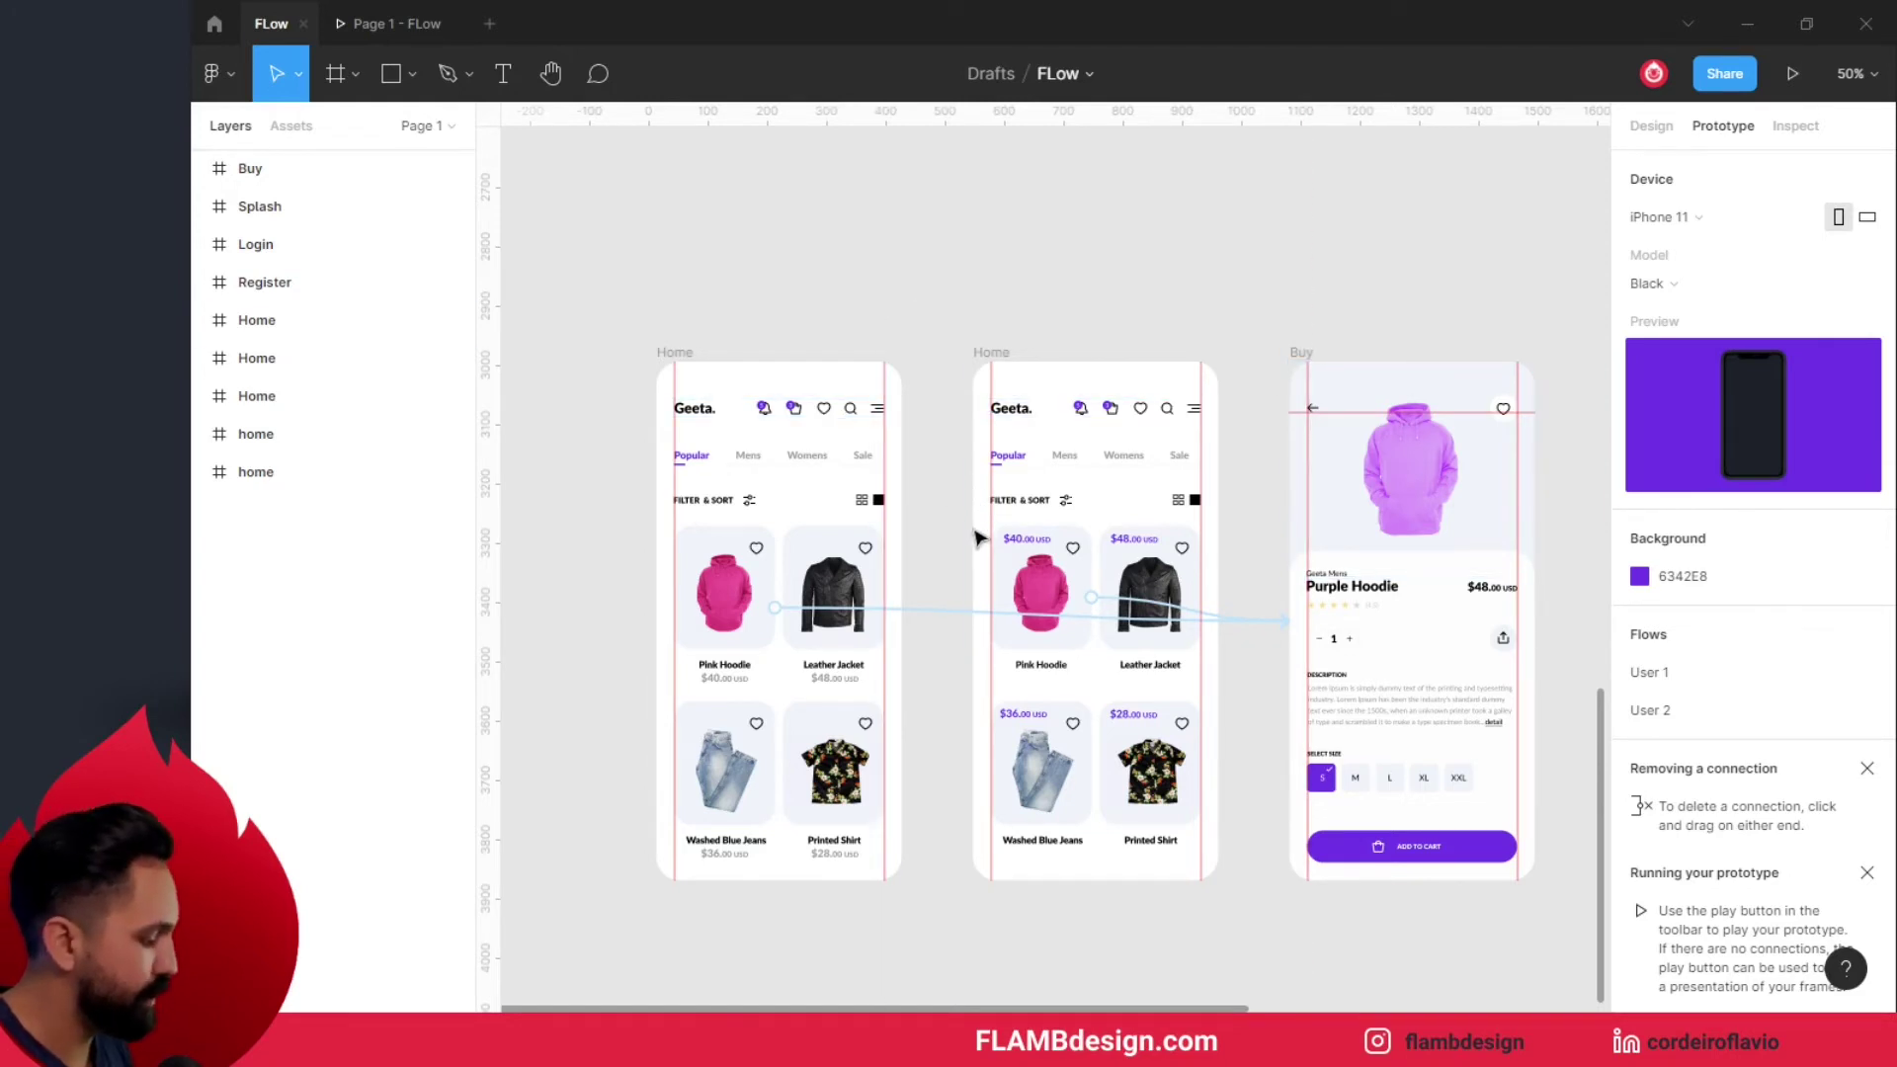
# - Hide the UI, line up both Home grids side by side, then zoom out to 50%
pyautogui.scroll(5, 965, 514)
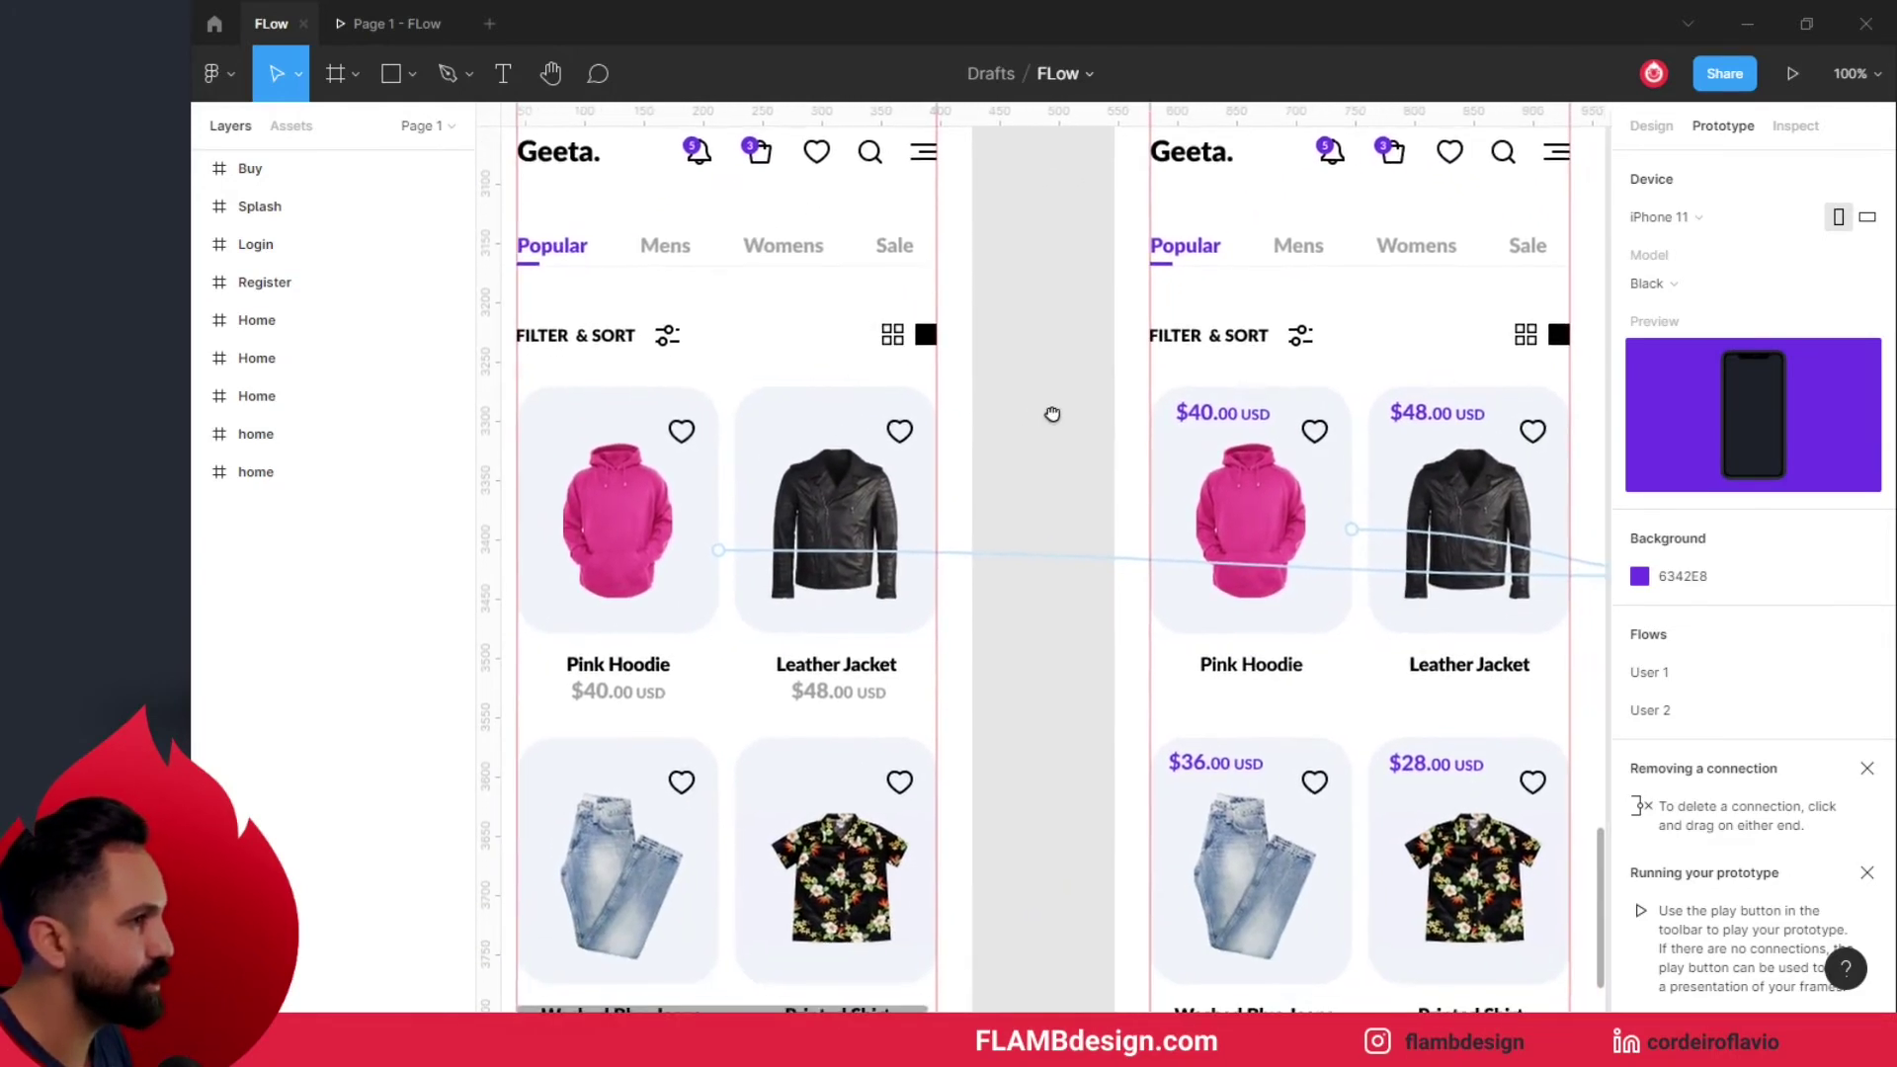
pyautogui.moveTo(964, 516); pyautogui.dragTo(1067, 420)
pyautogui.hotkey('ctrl', '\\')
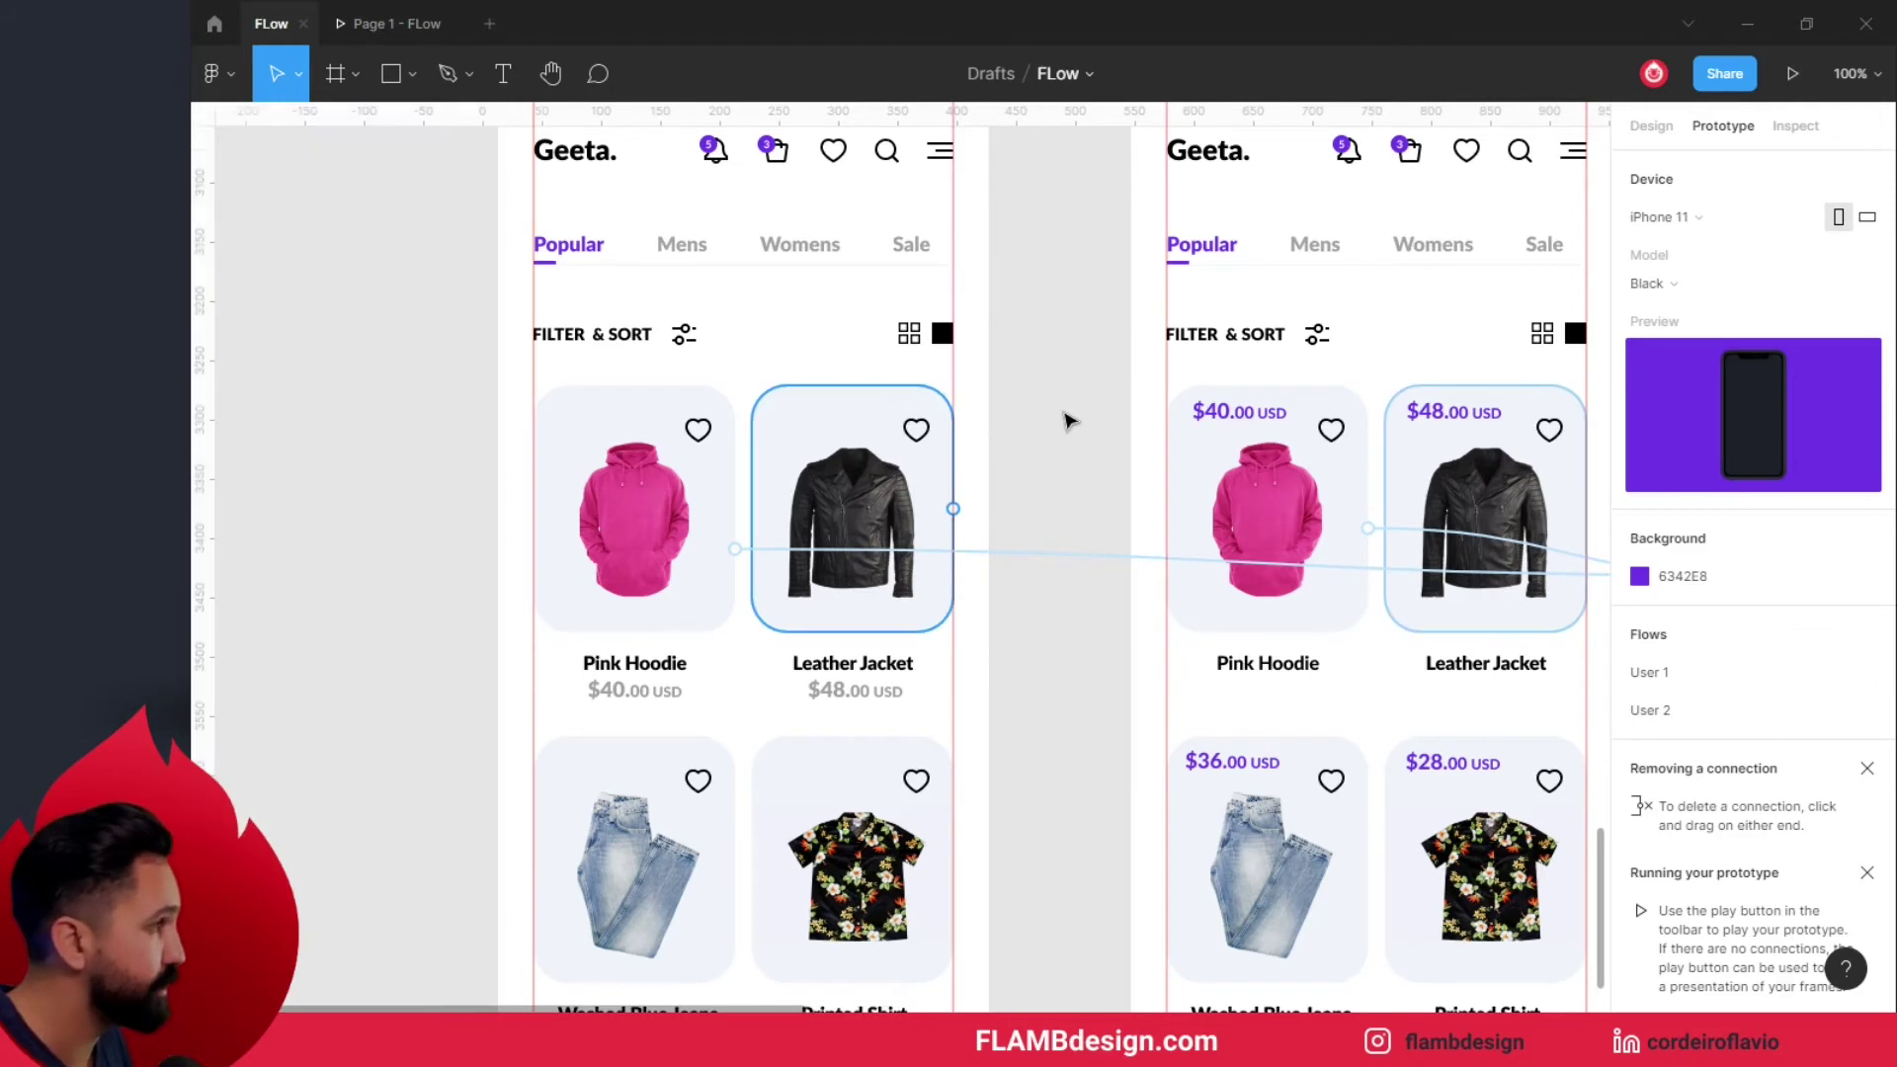
pyautogui.moveTo(1058, 369); pyautogui.dragTo(925, 399)
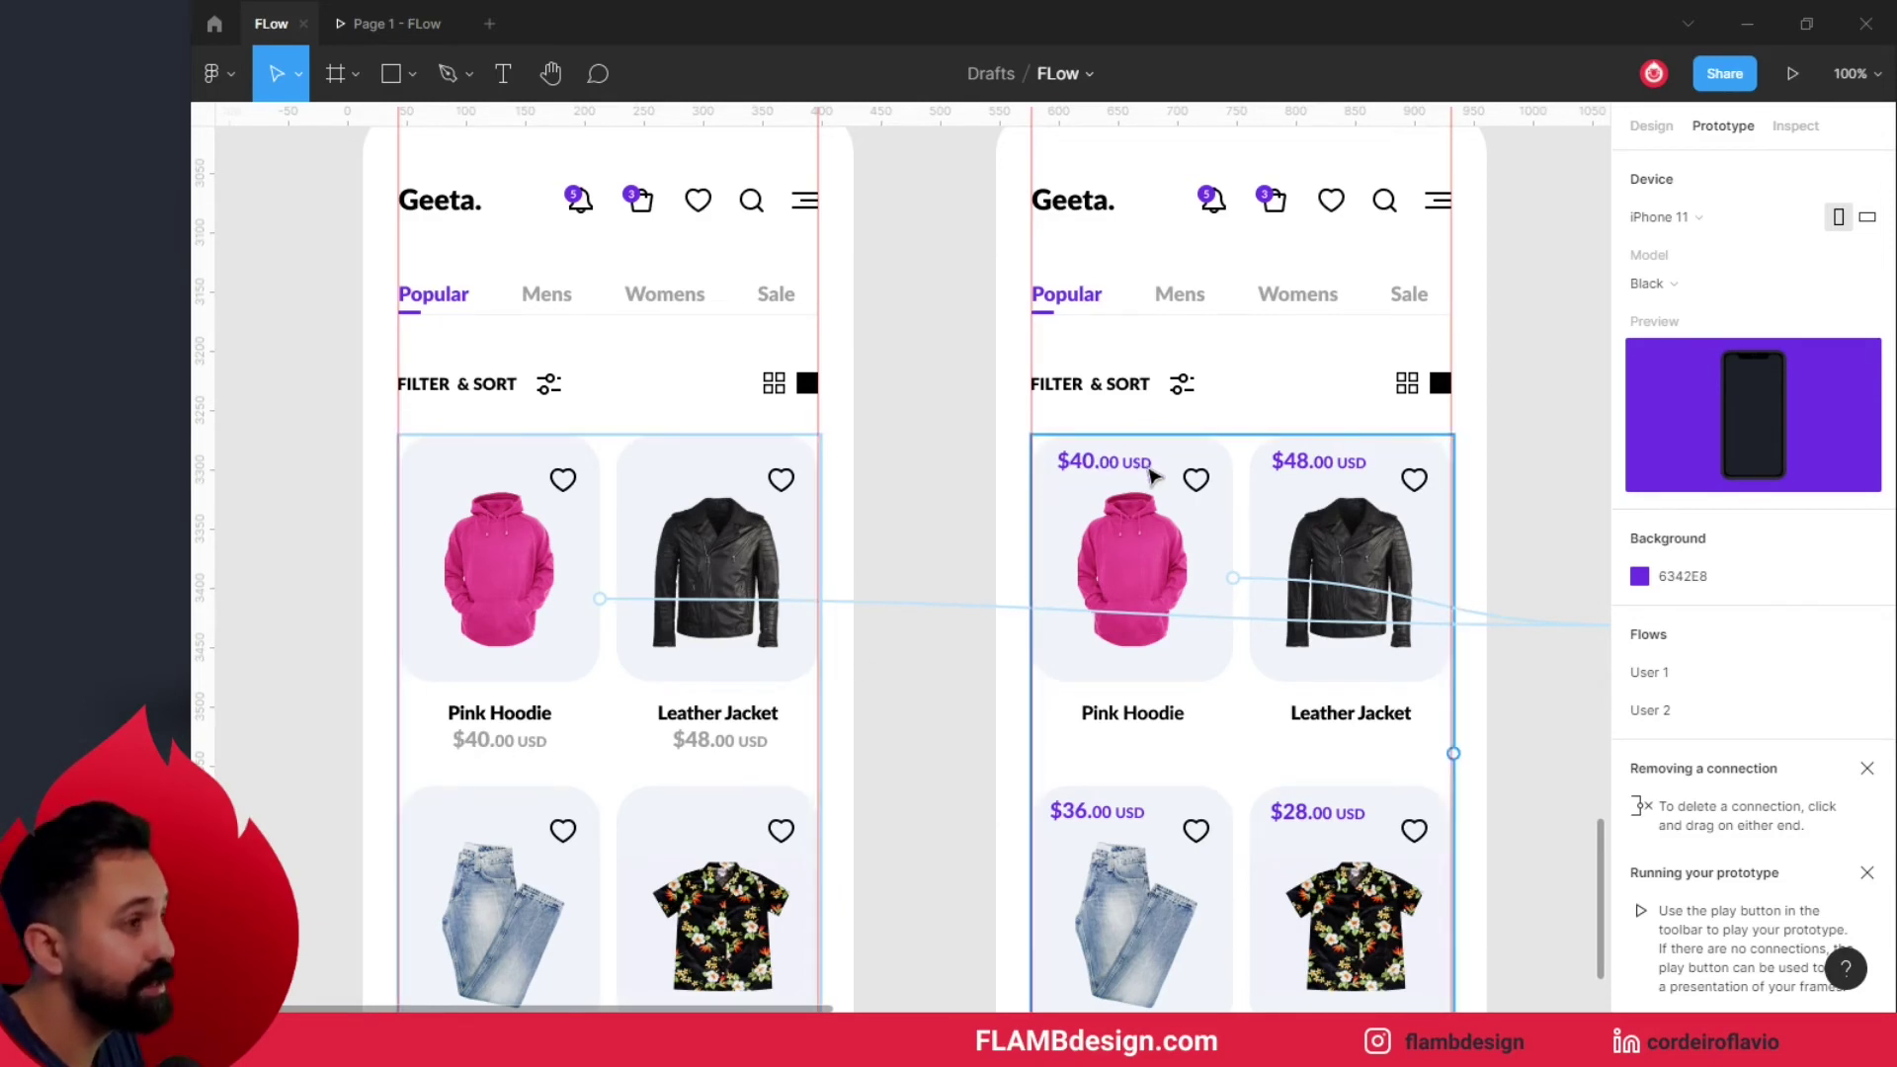
pyautogui.scroll(1, 948, 627)
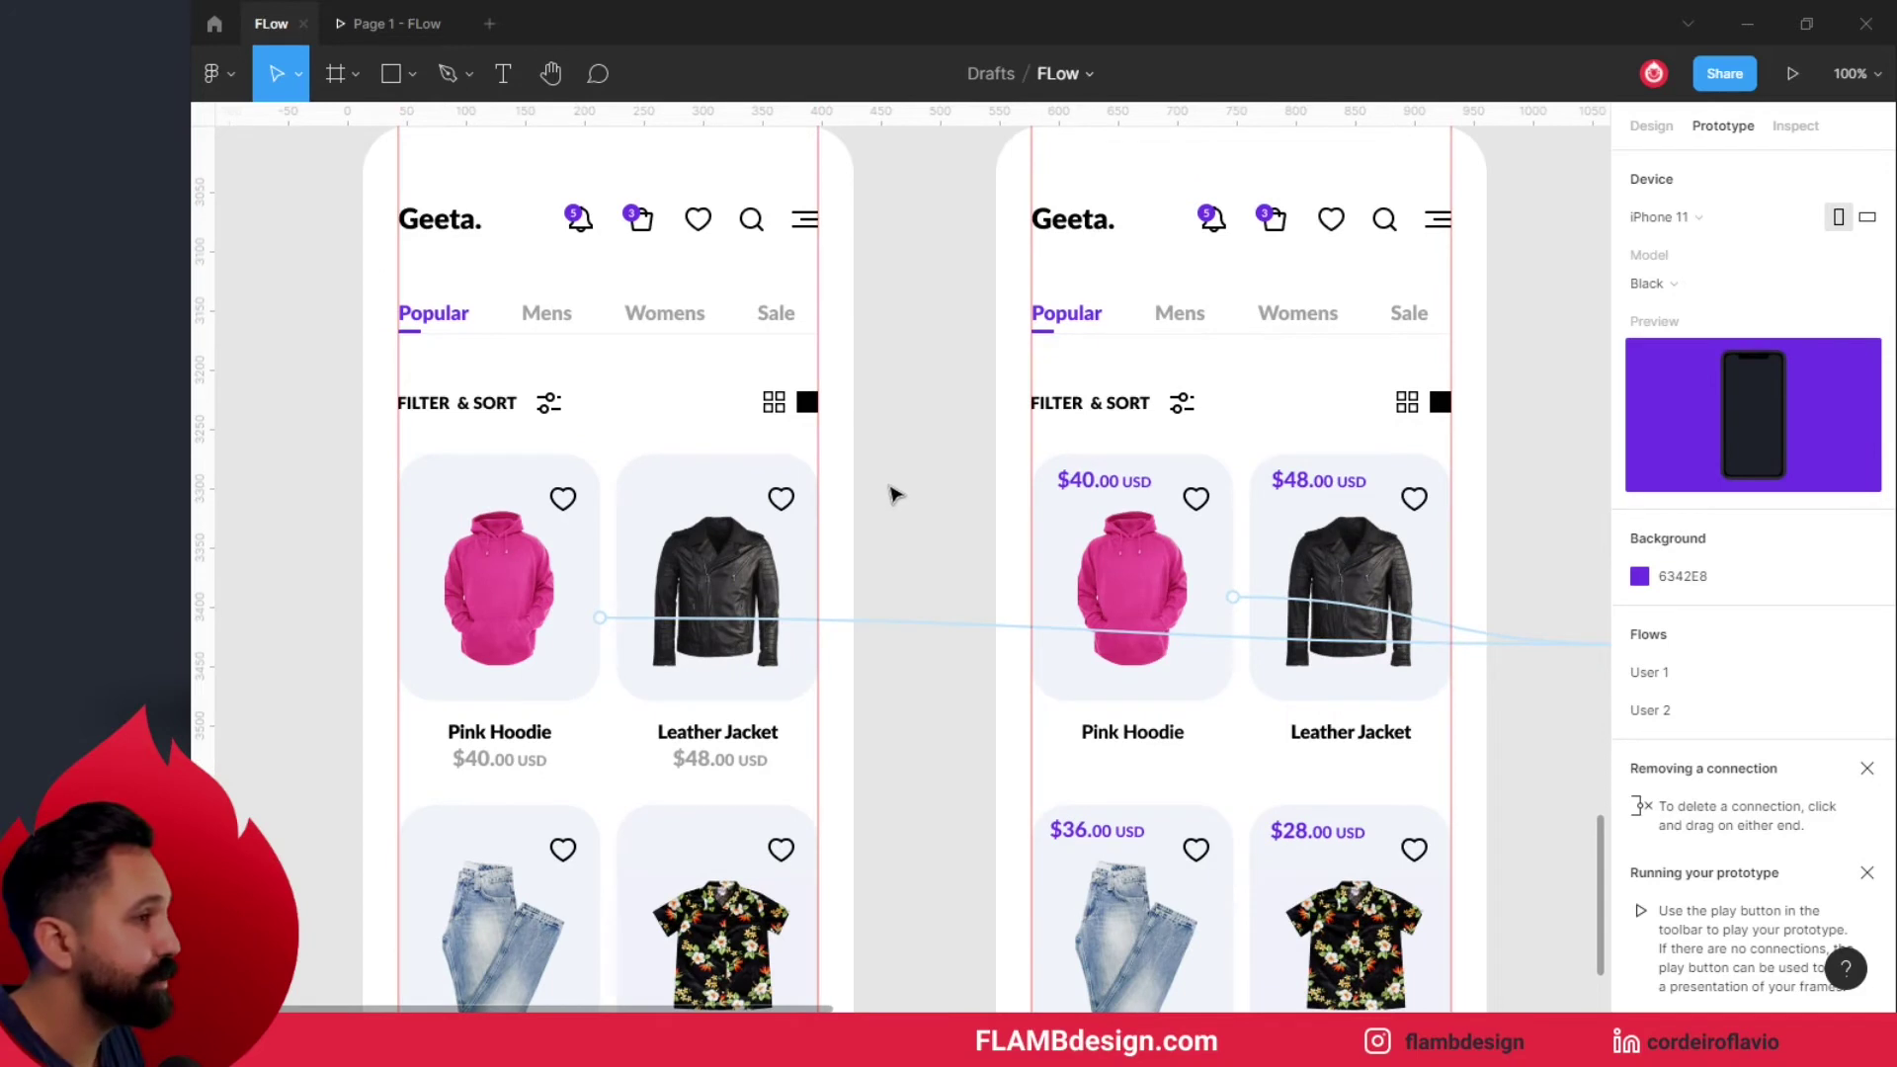
pyautogui.press('-')
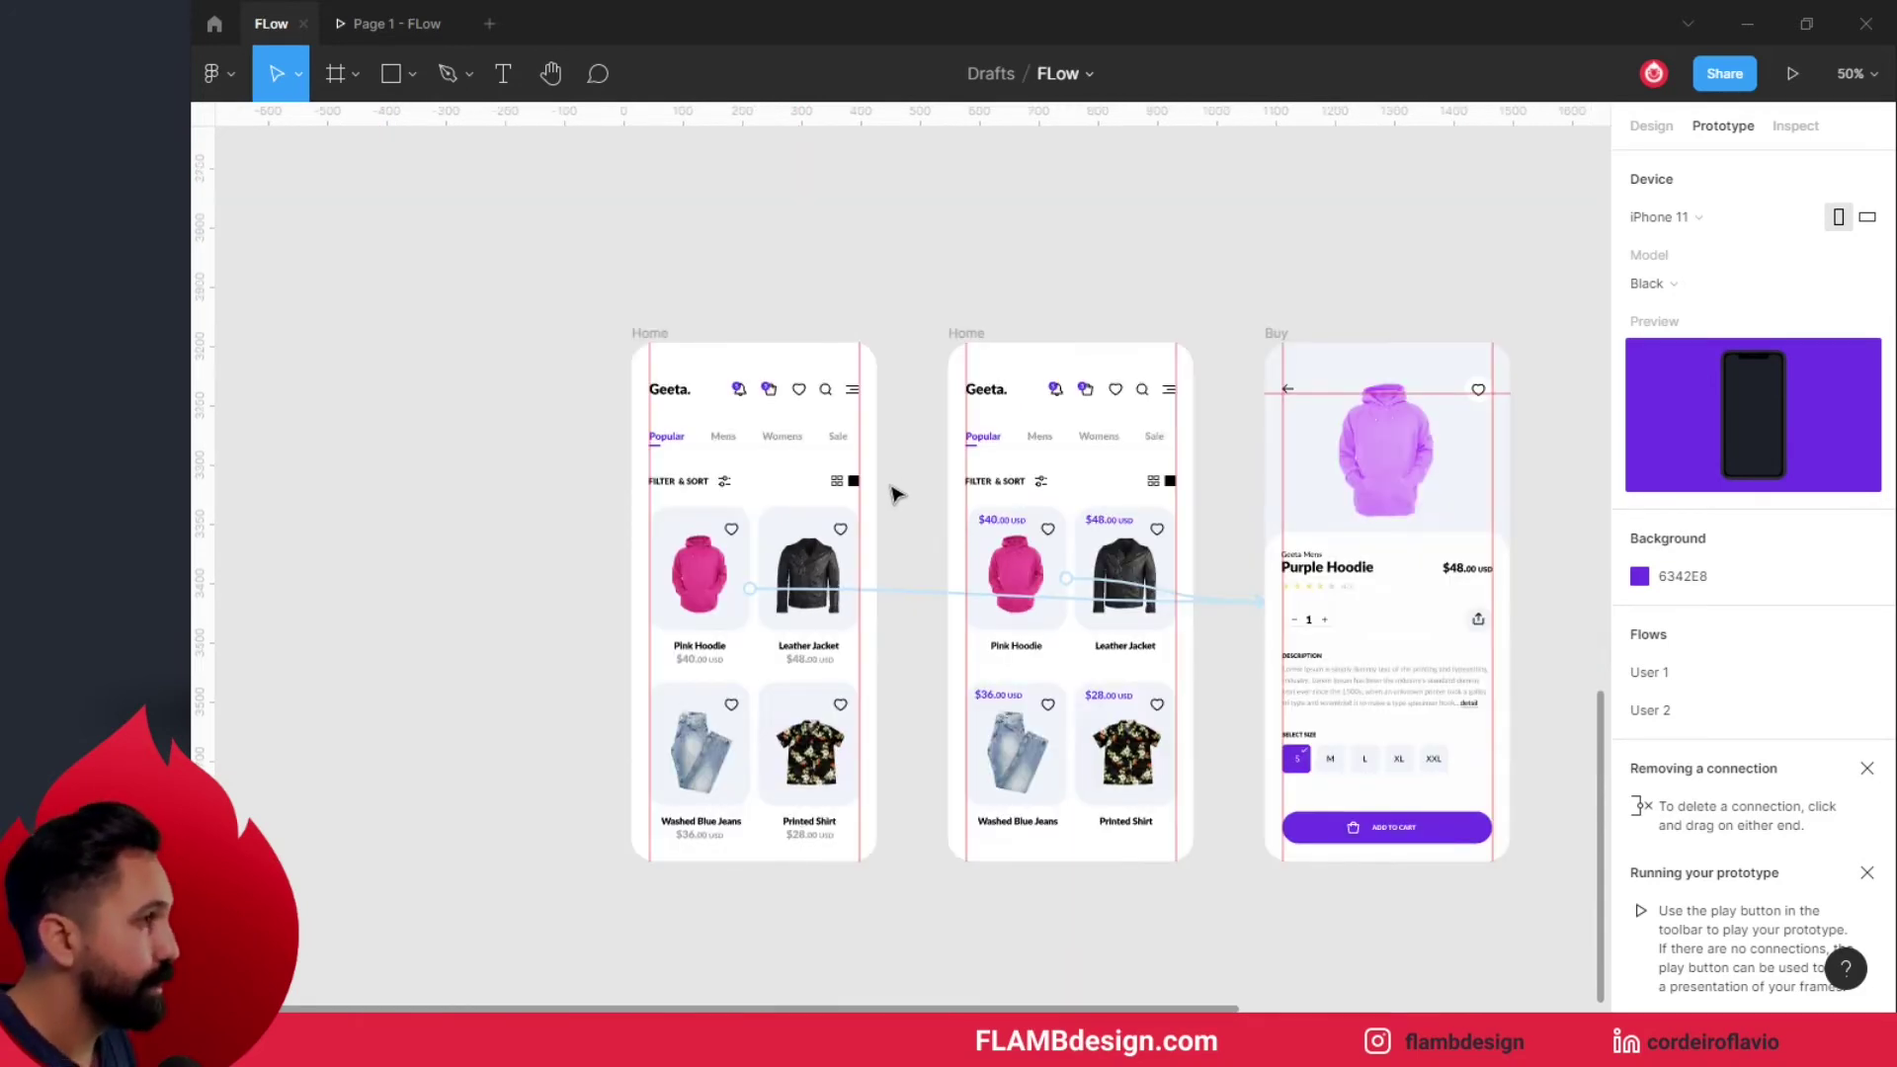
# - Make the left Home listing, prices under names, a flow starting point named 'Test A'
pyautogui.click(653, 334)
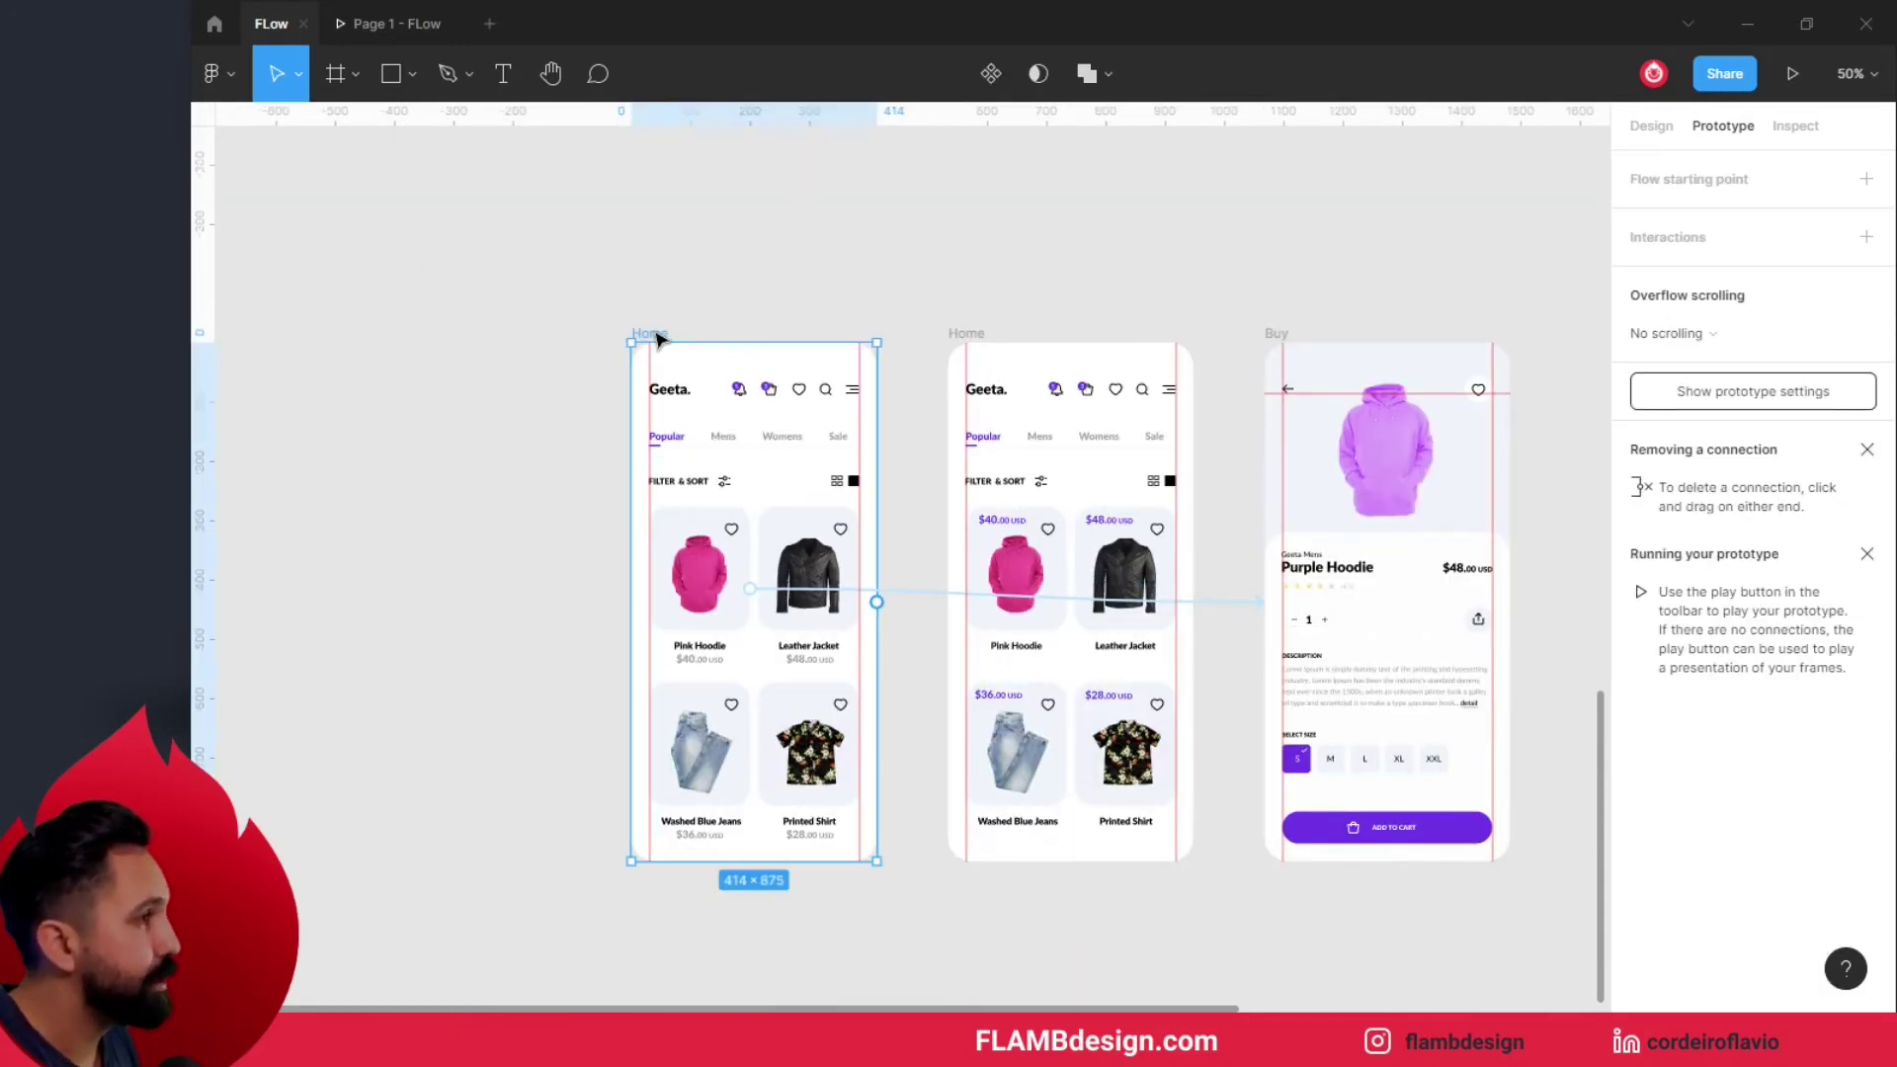
pyautogui.click(1866, 179)
pyautogui.click(1664, 229)
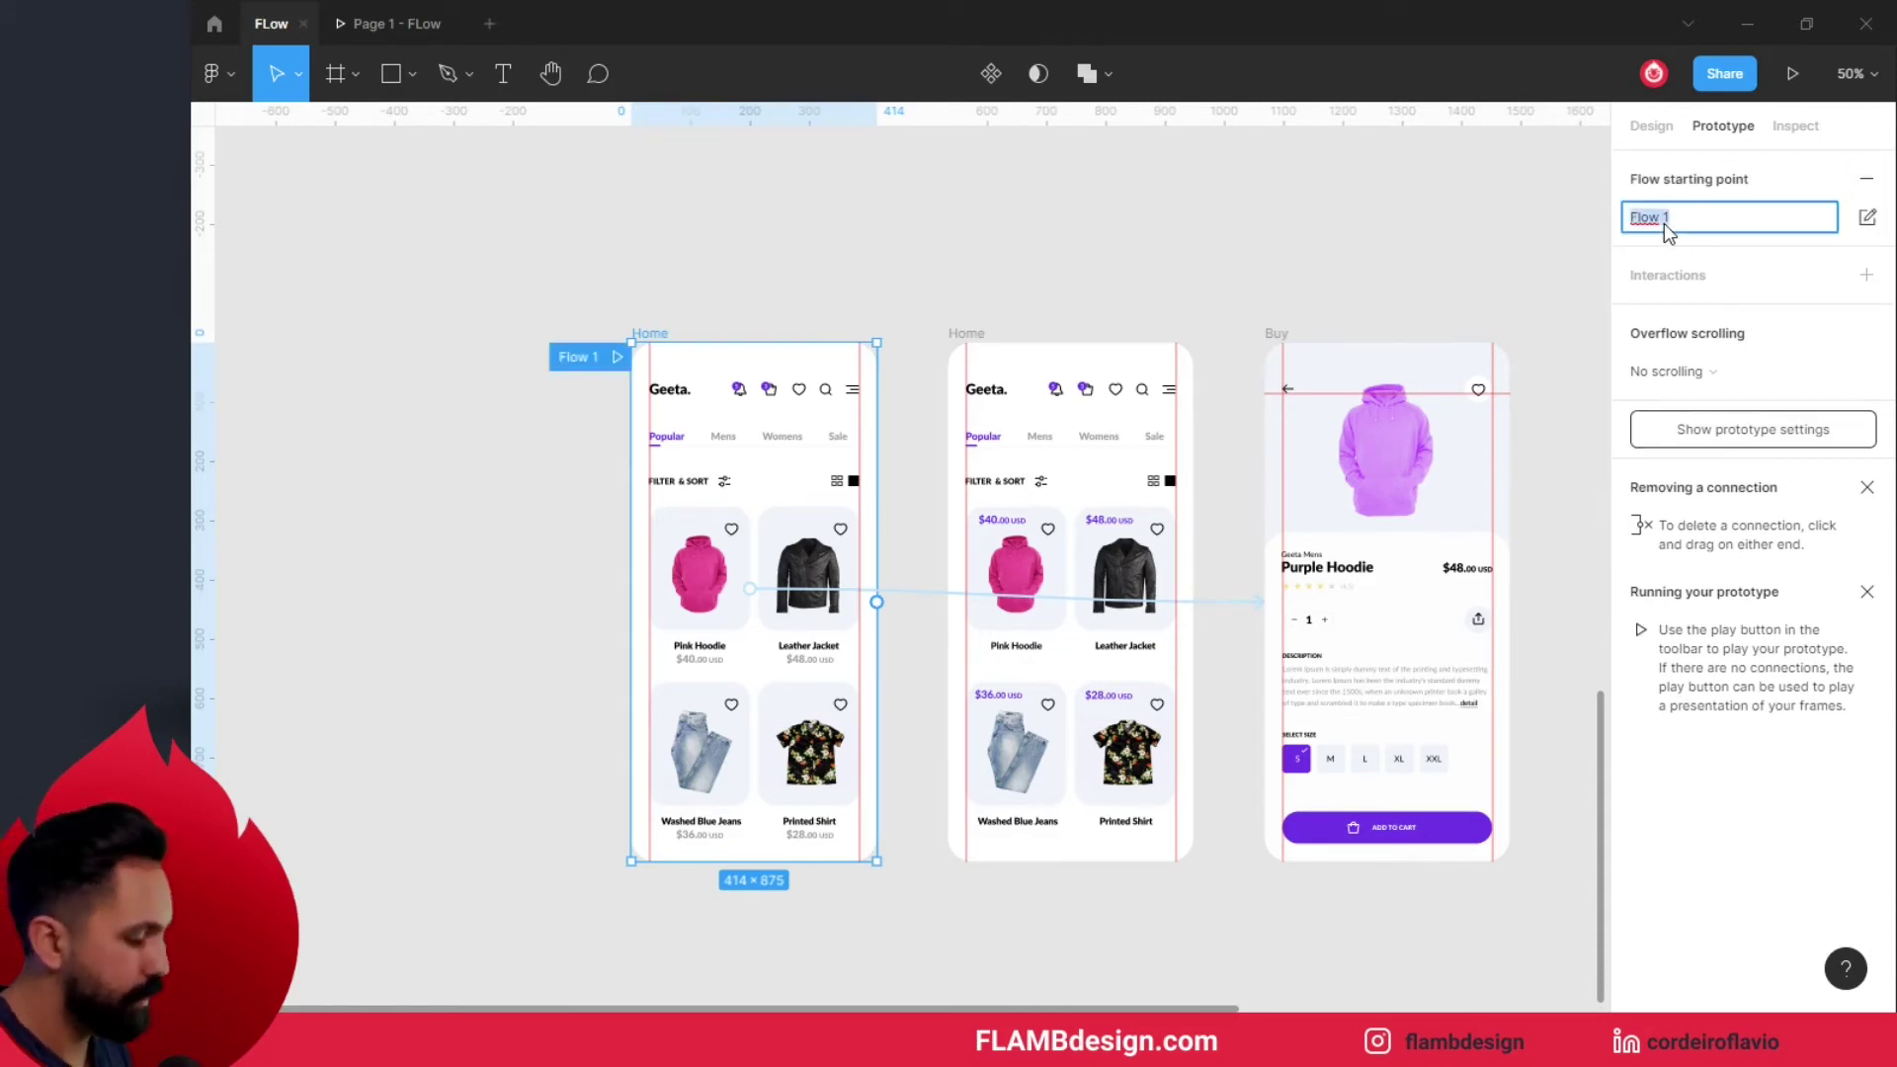
pyautogui.write('Tes')
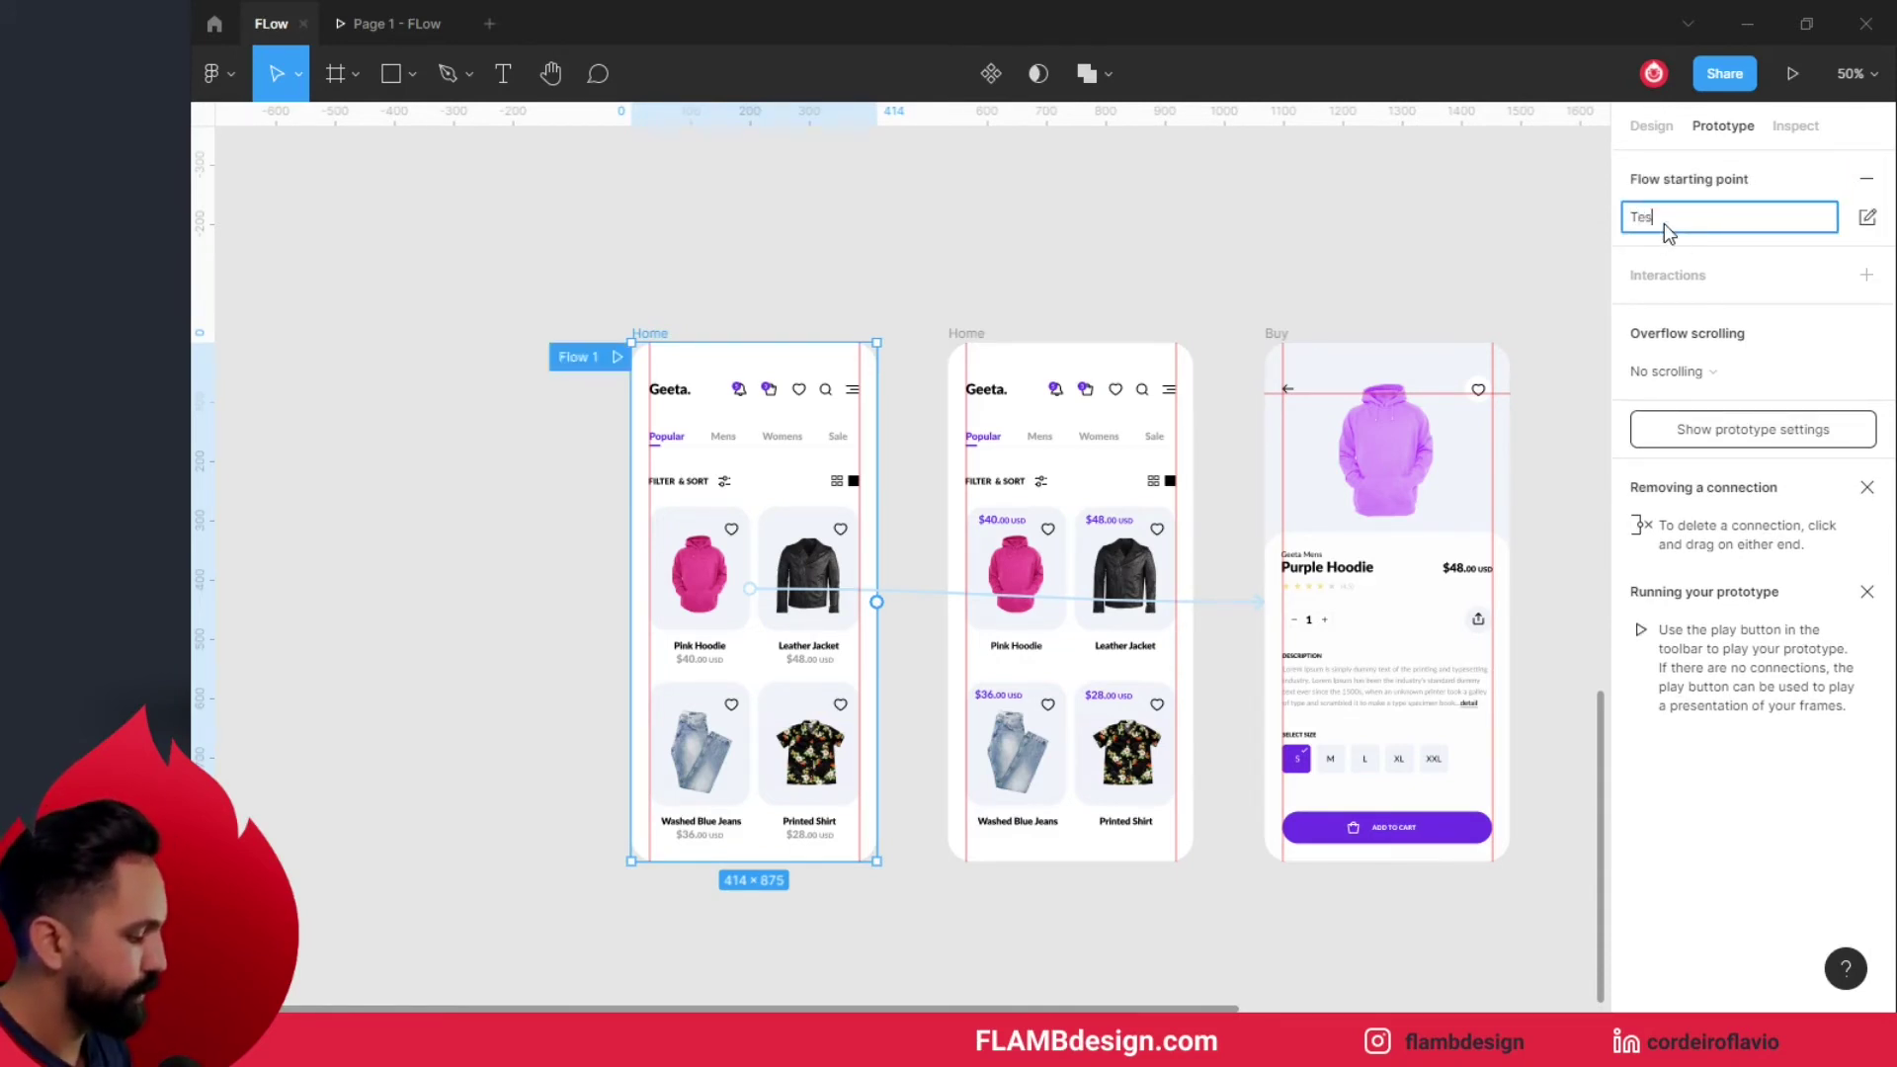
pyautogui.write('t a')
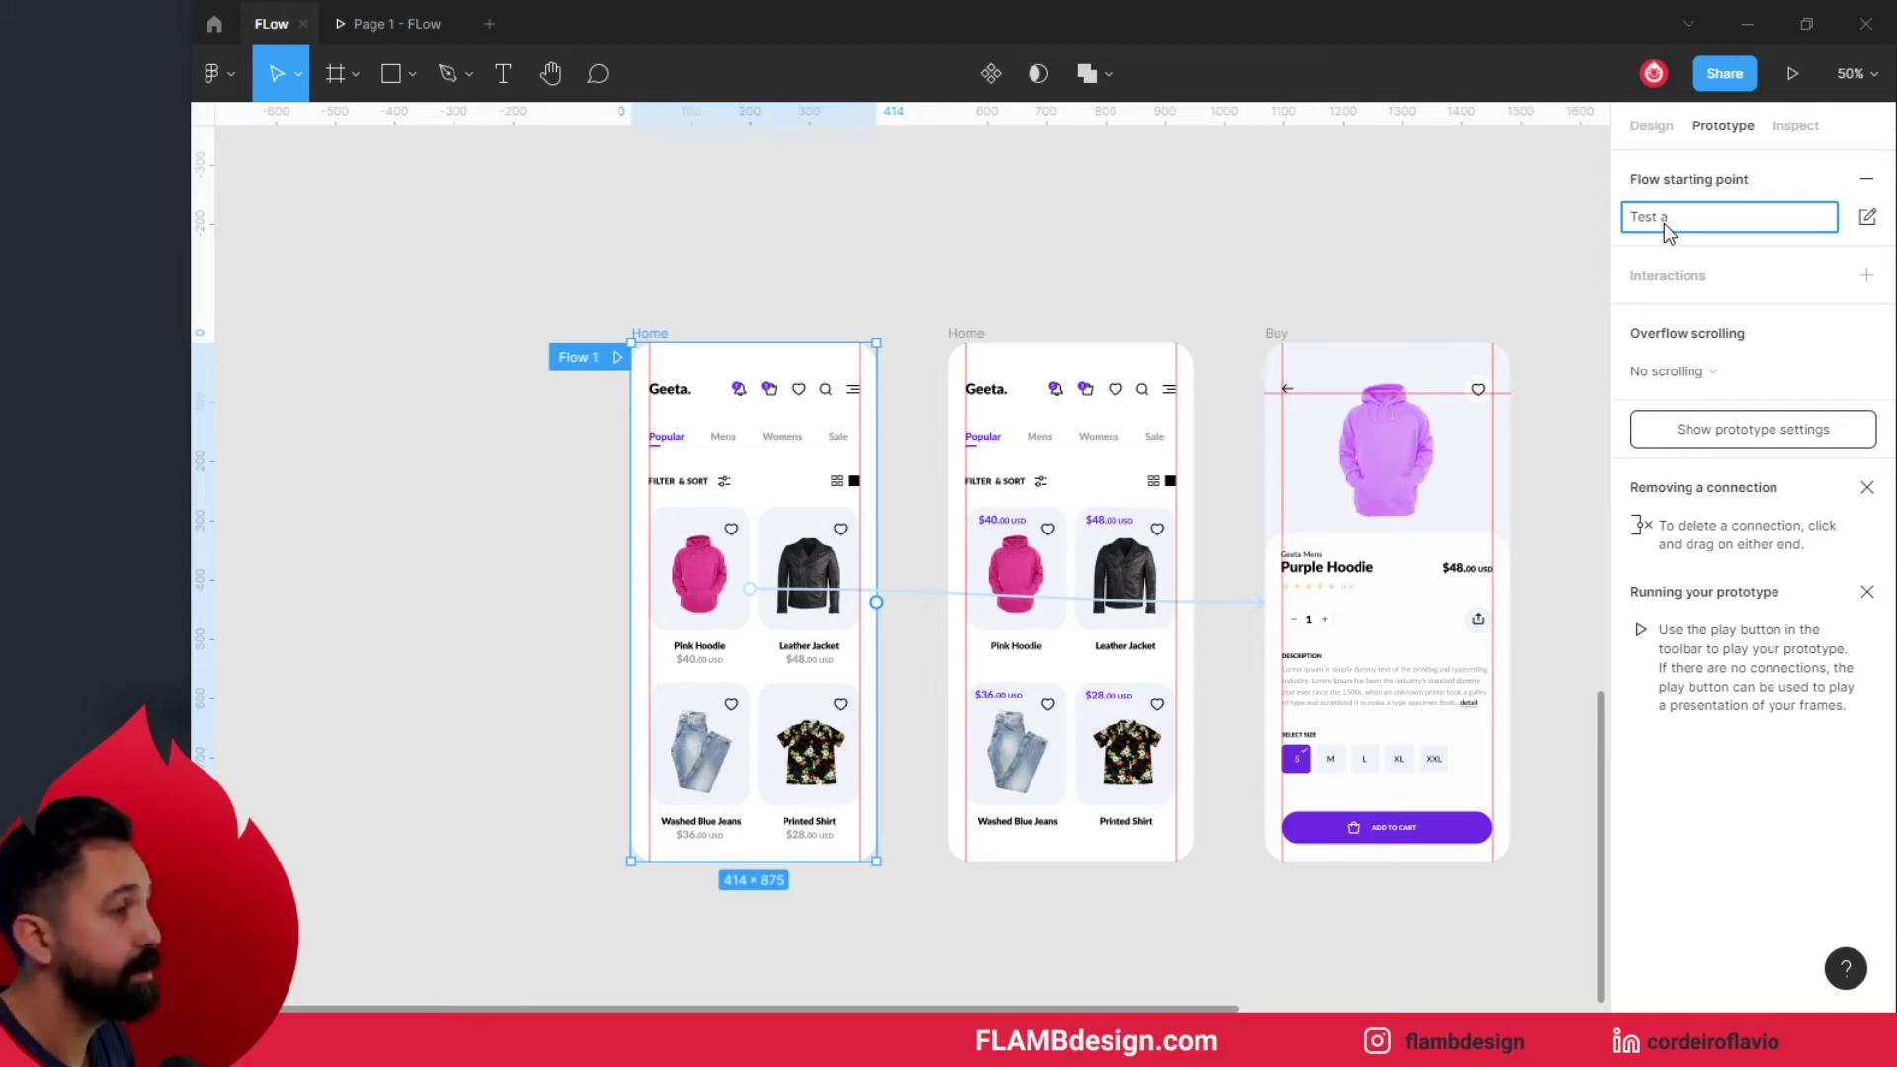
pyautogui.write('A')
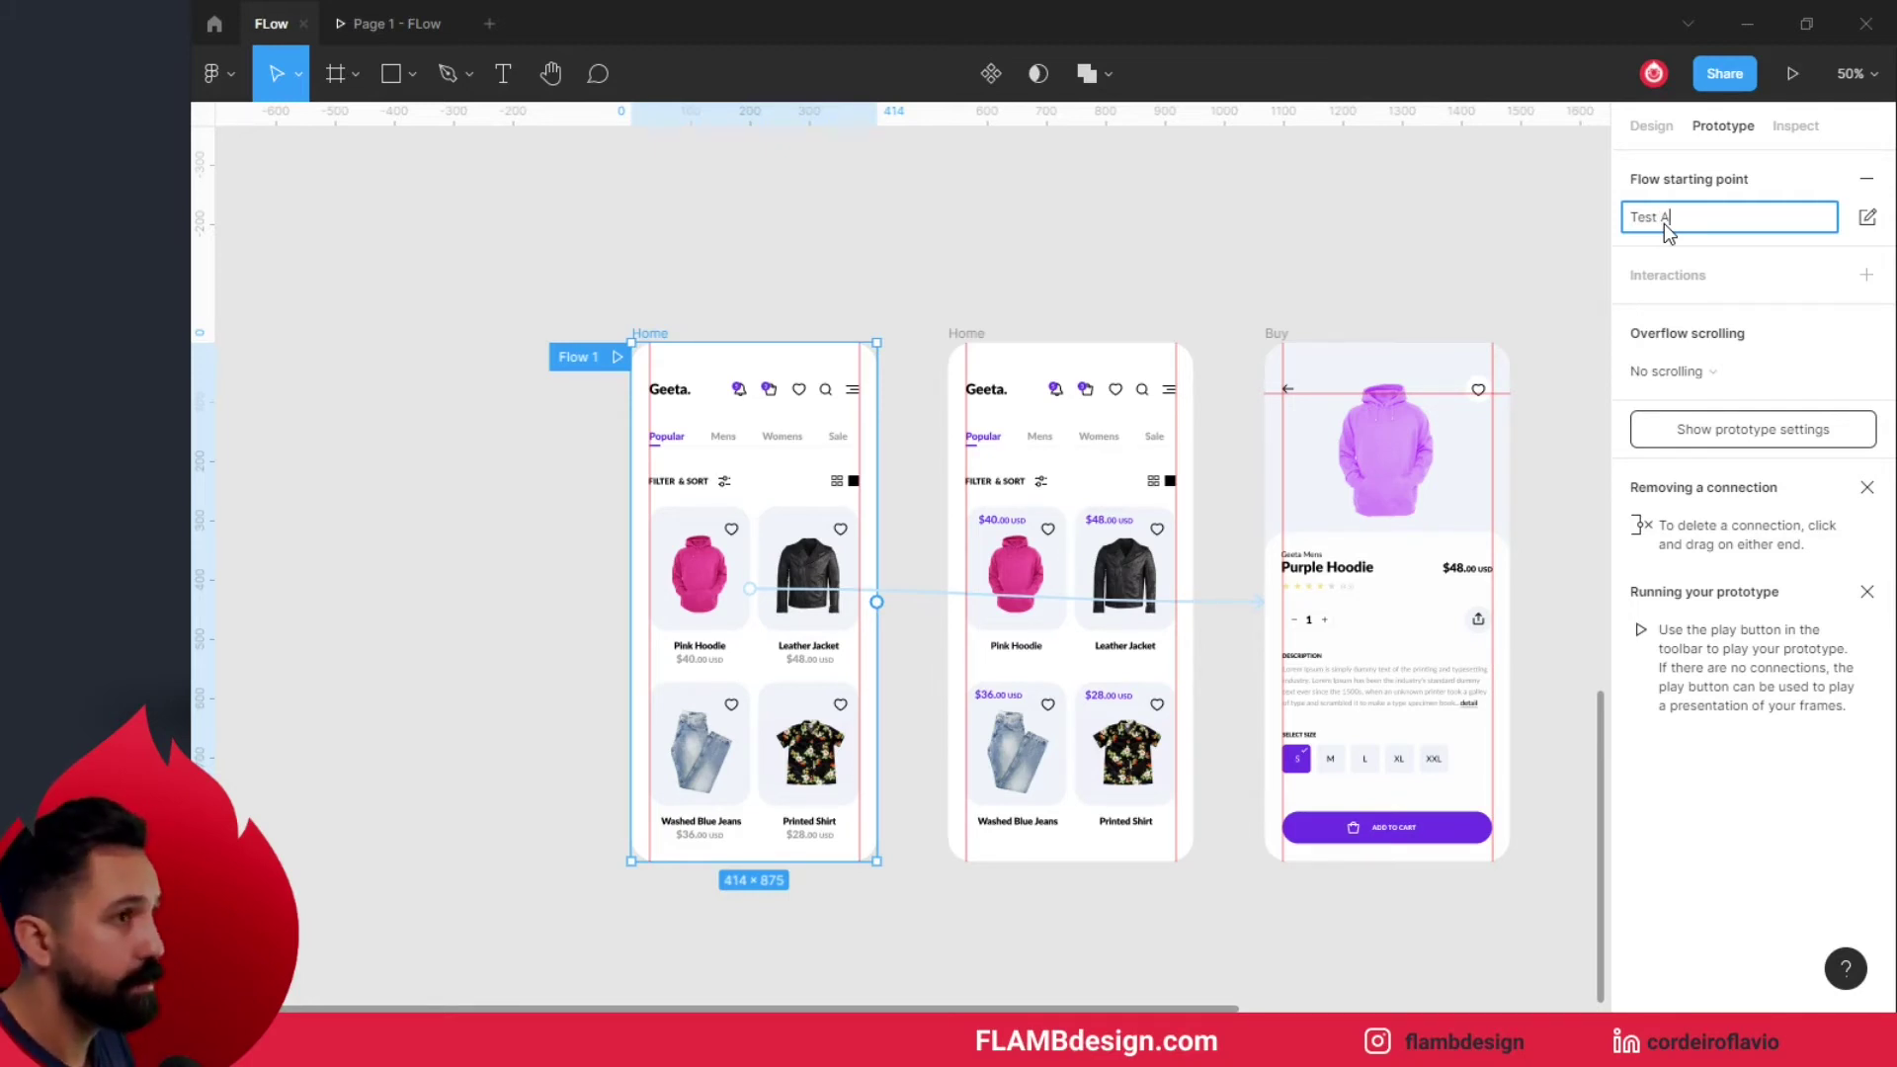
pyautogui.click(996, 296)
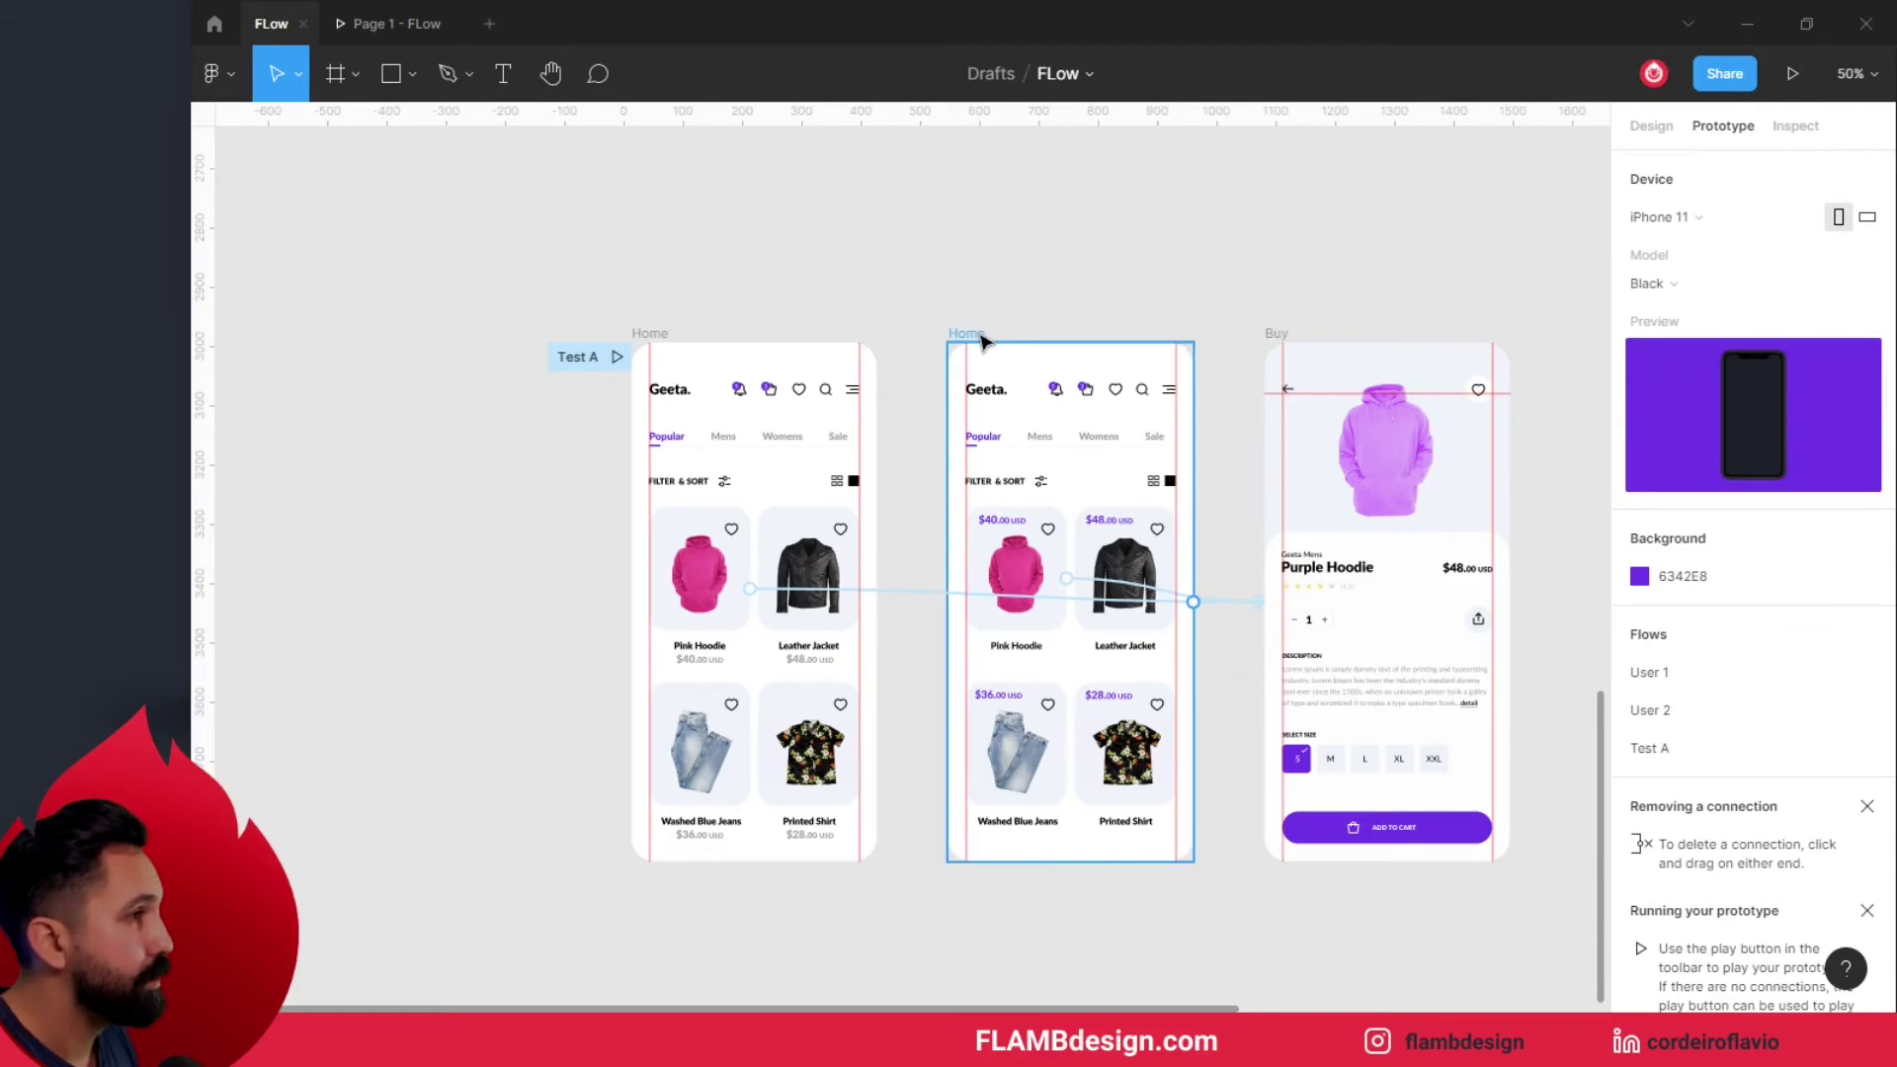
pyautogui.click(982, 336)
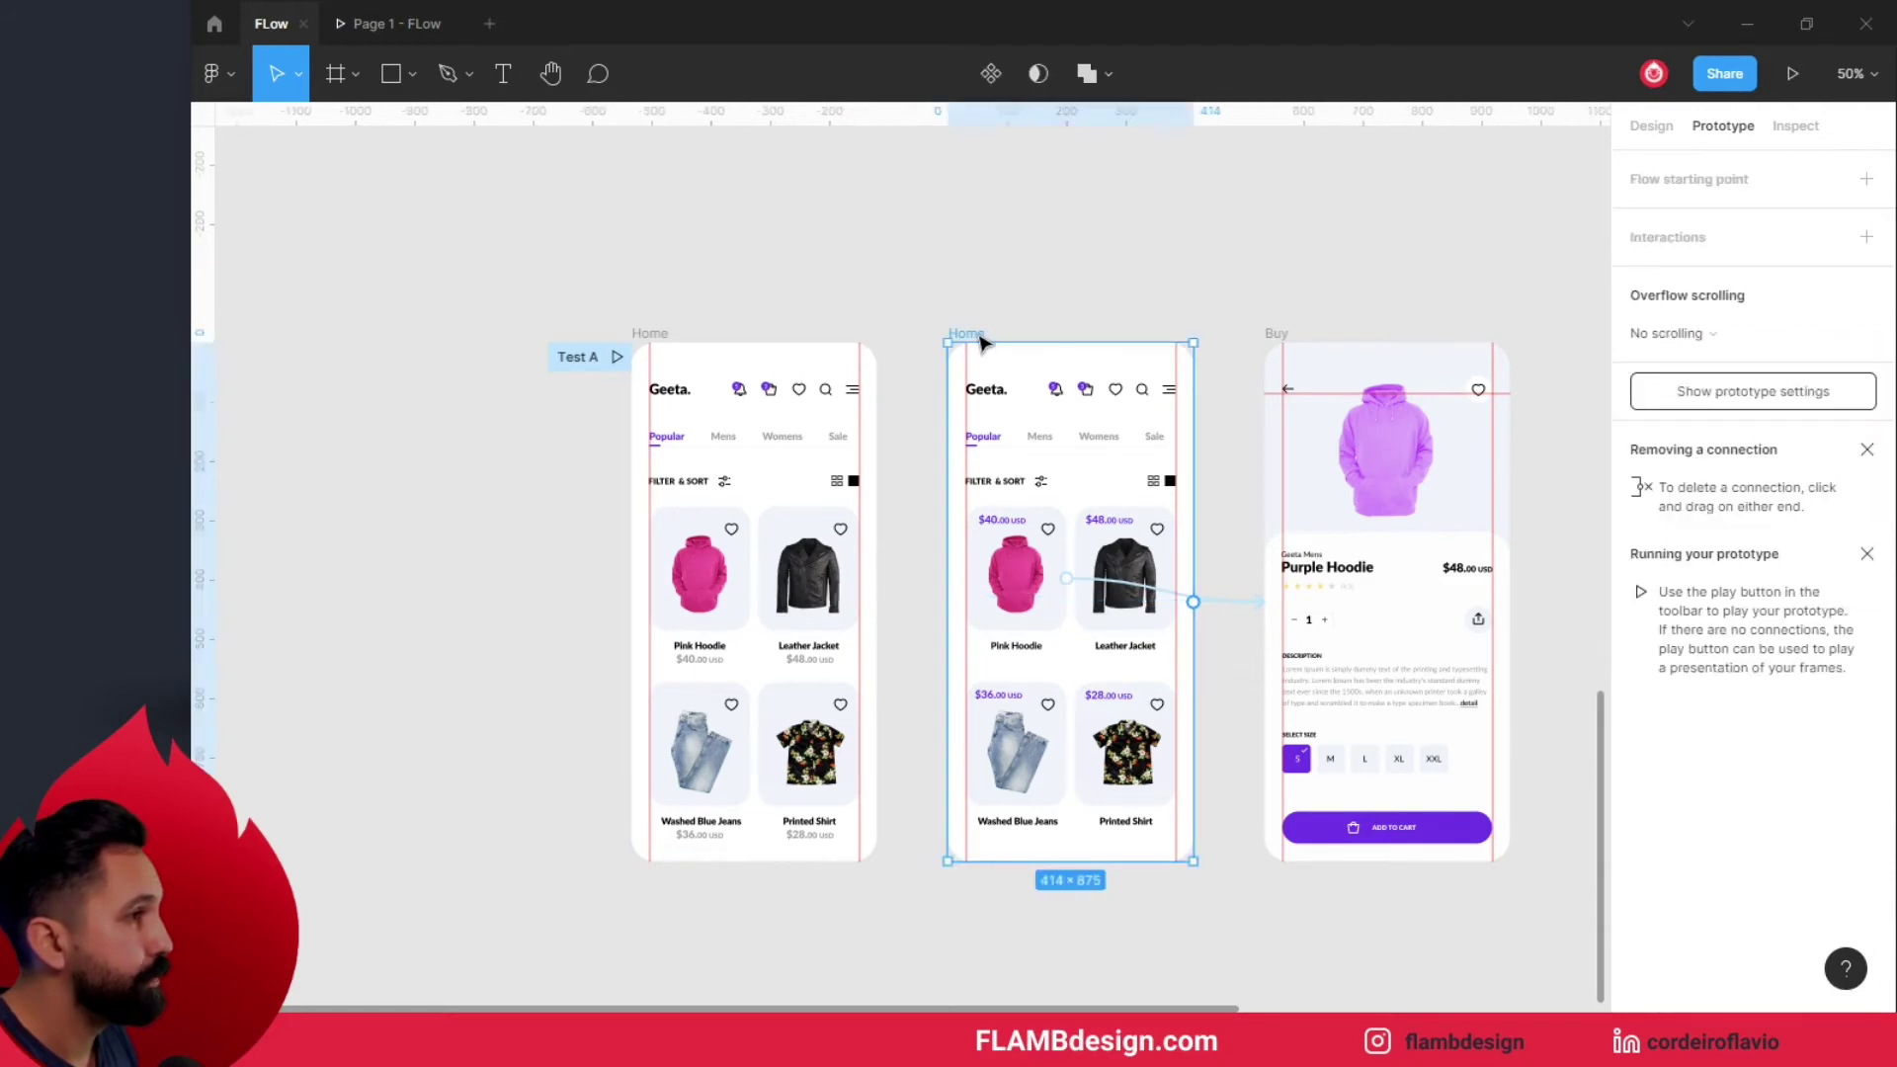
# - Add a flow starting point on the middle Home listing and name it 'Test B'
pyautogui.click(1867, 179)
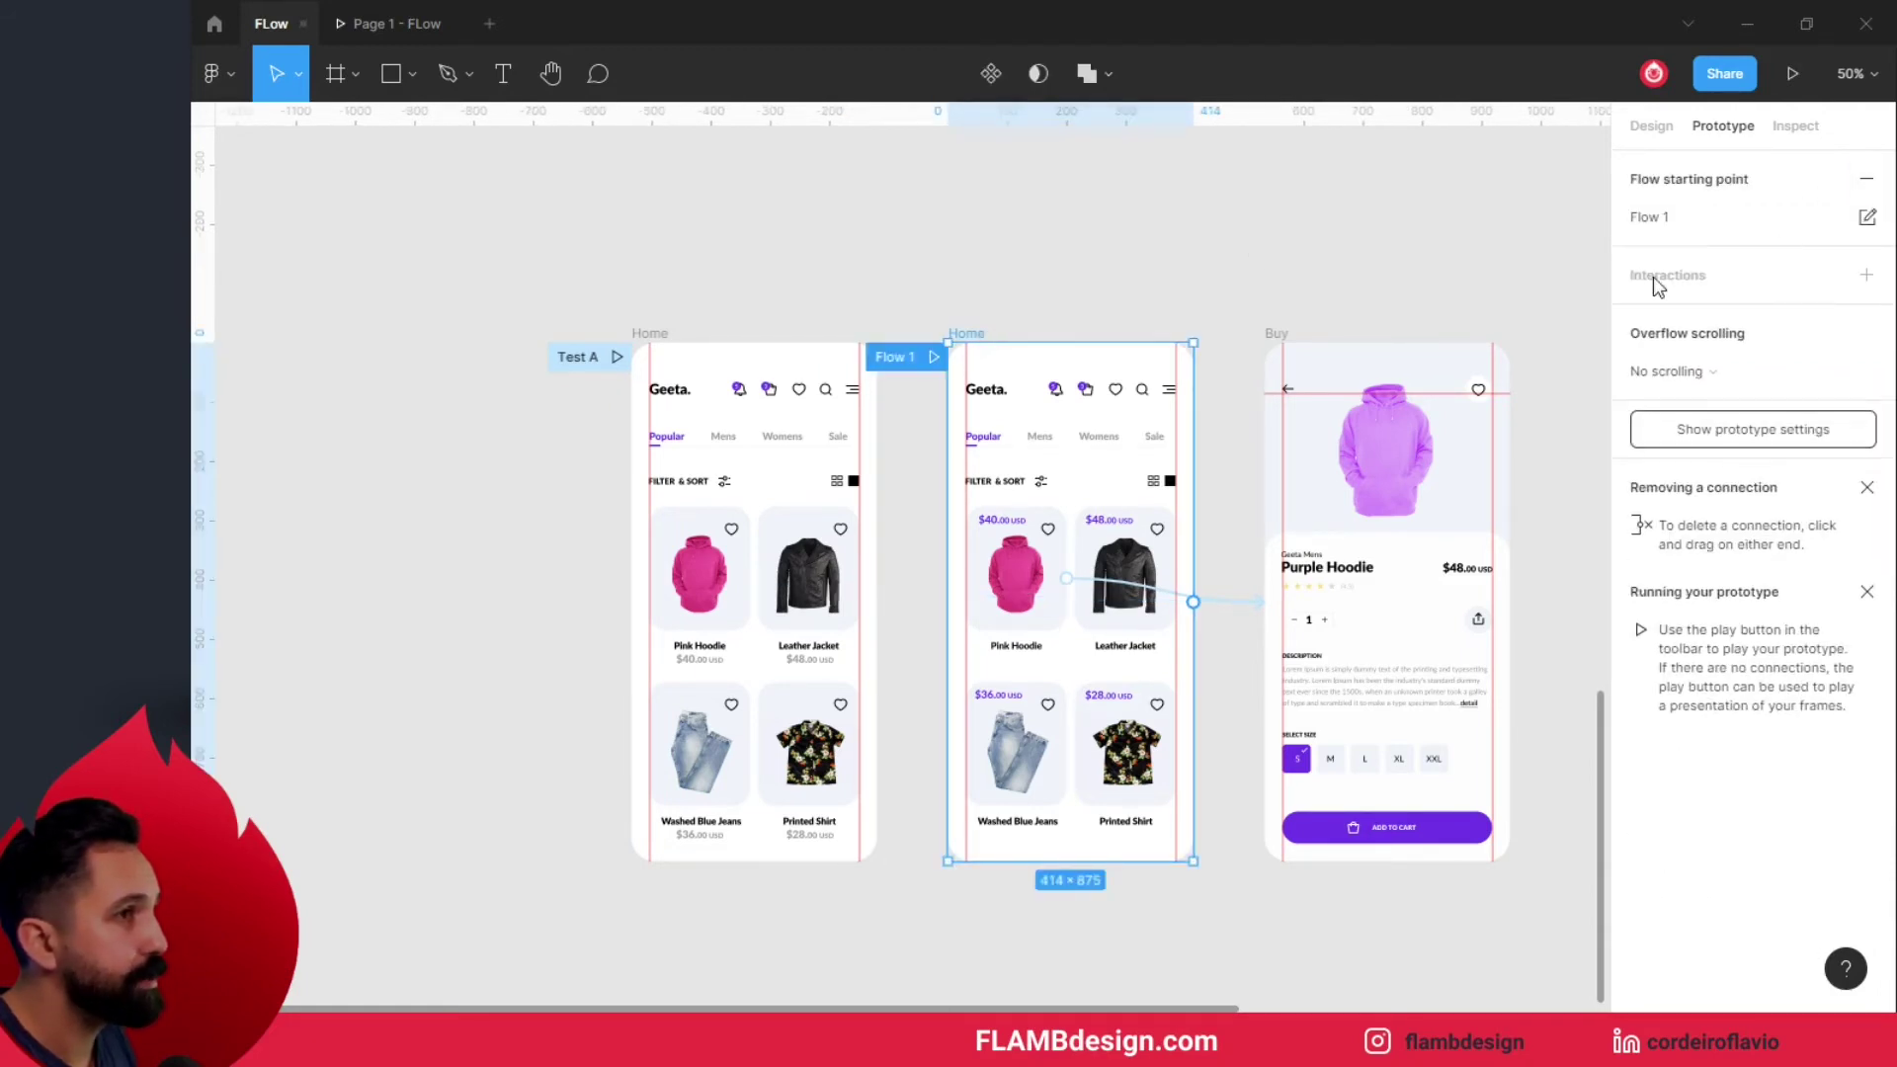
pyautogui.doubleClick(1665, 218)
pyautogui.write('Test')
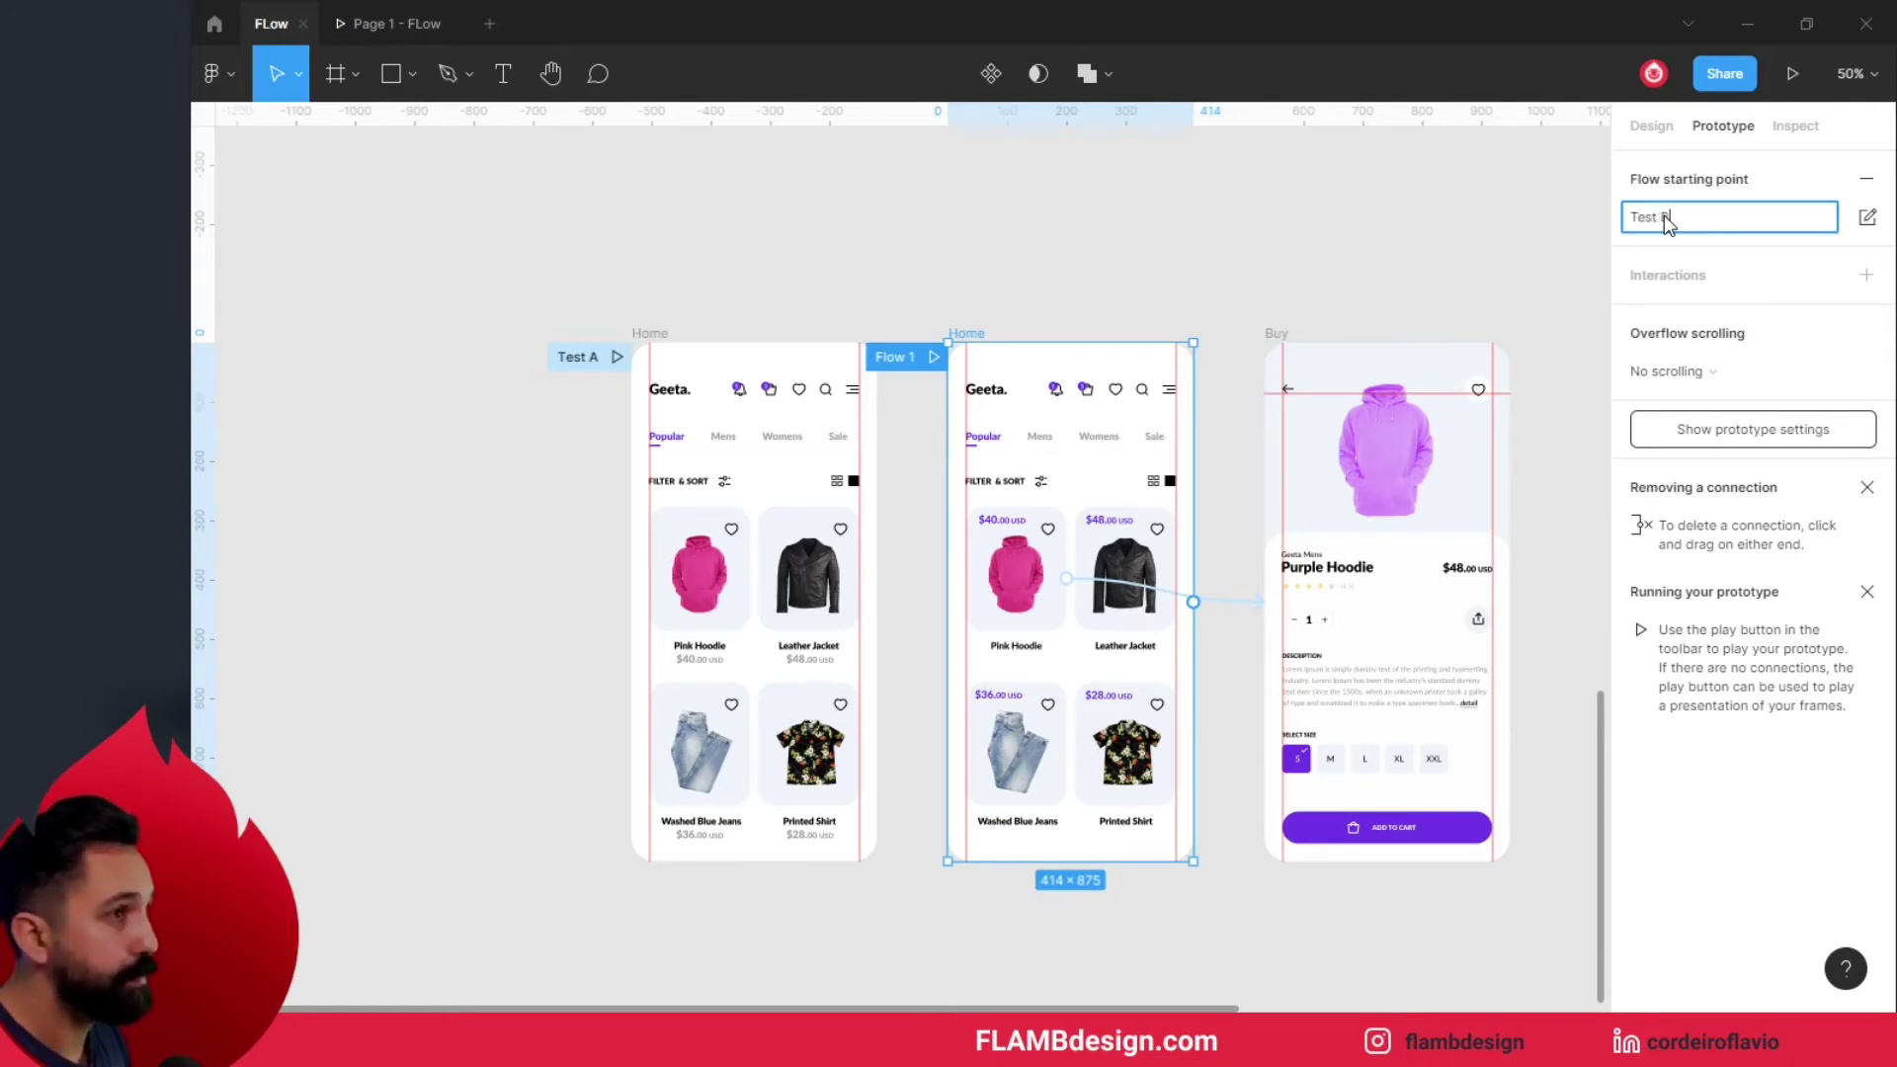
pyautogui.write(' B')
pyautogui.click(1134, 220)
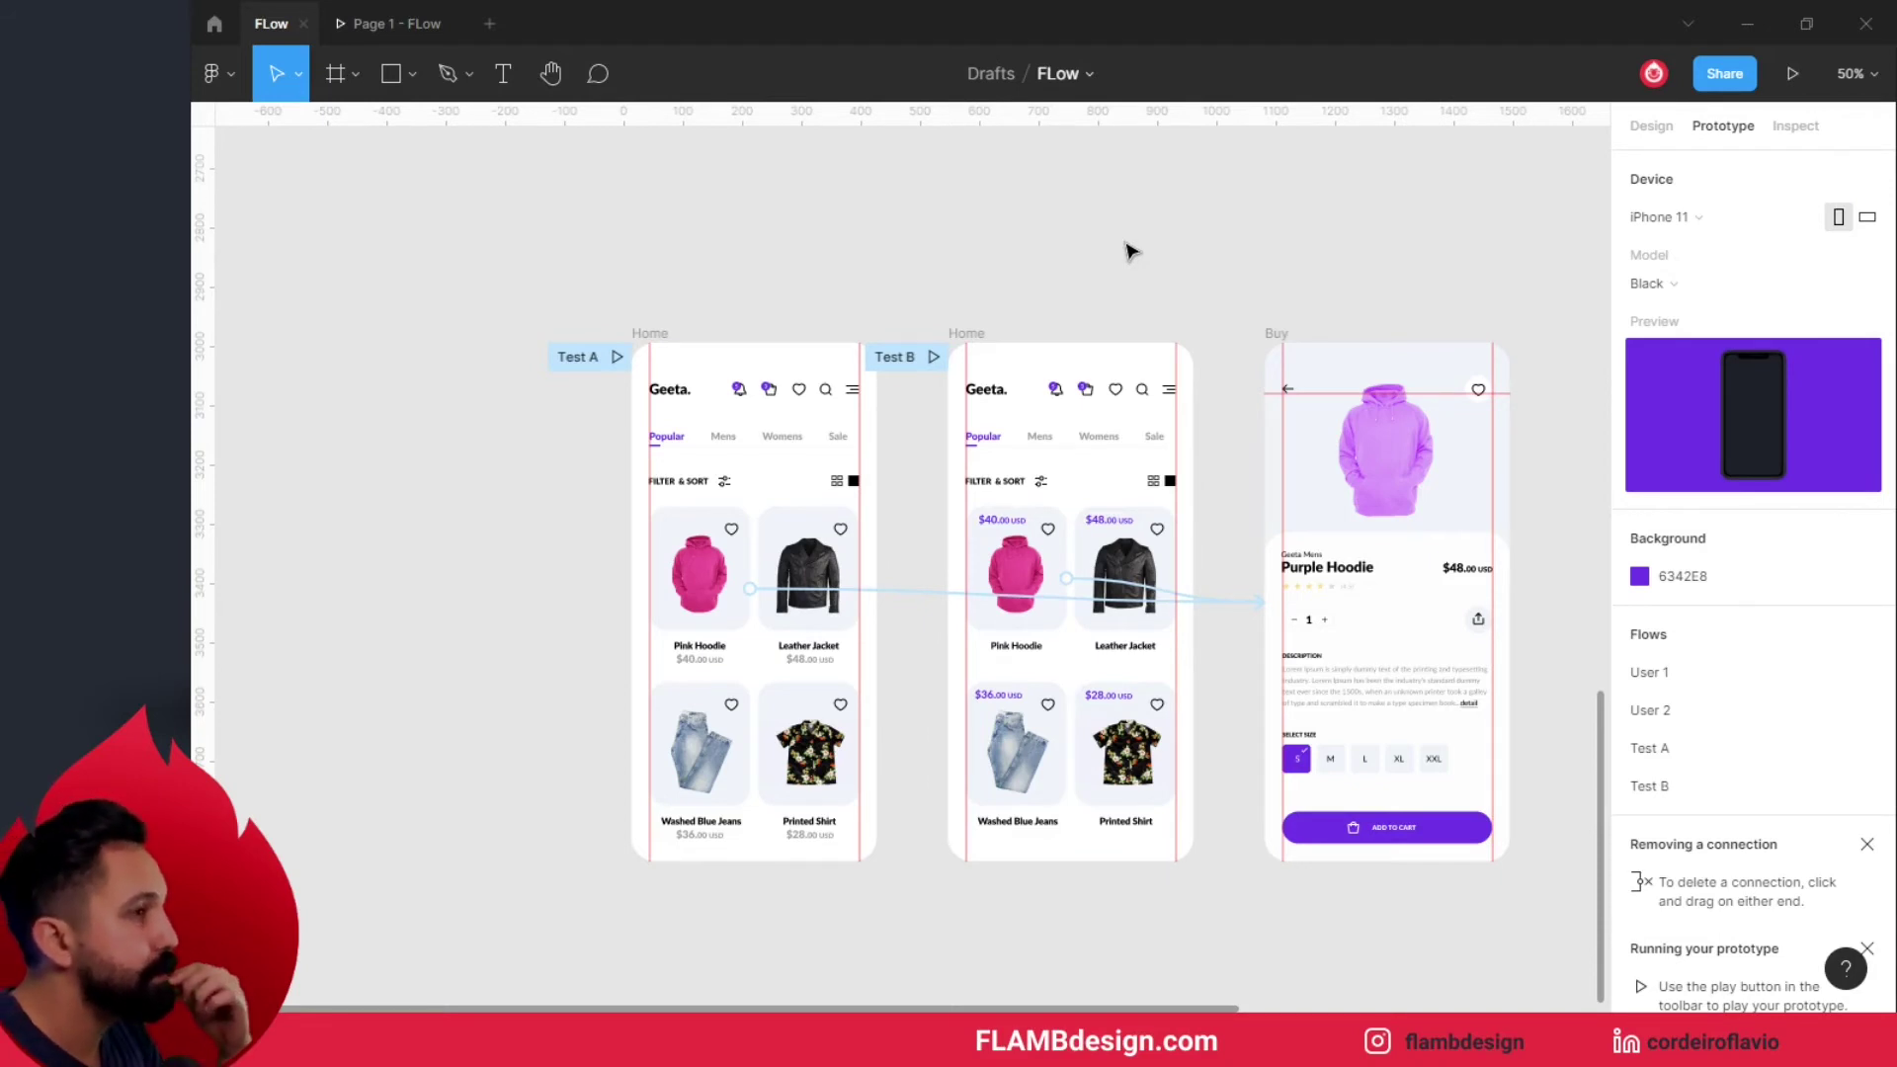
# - Present the prototype on the Test A flow, open the Pink Hoodie card, restart, and reopen it
pyautogui.click(395, 21)
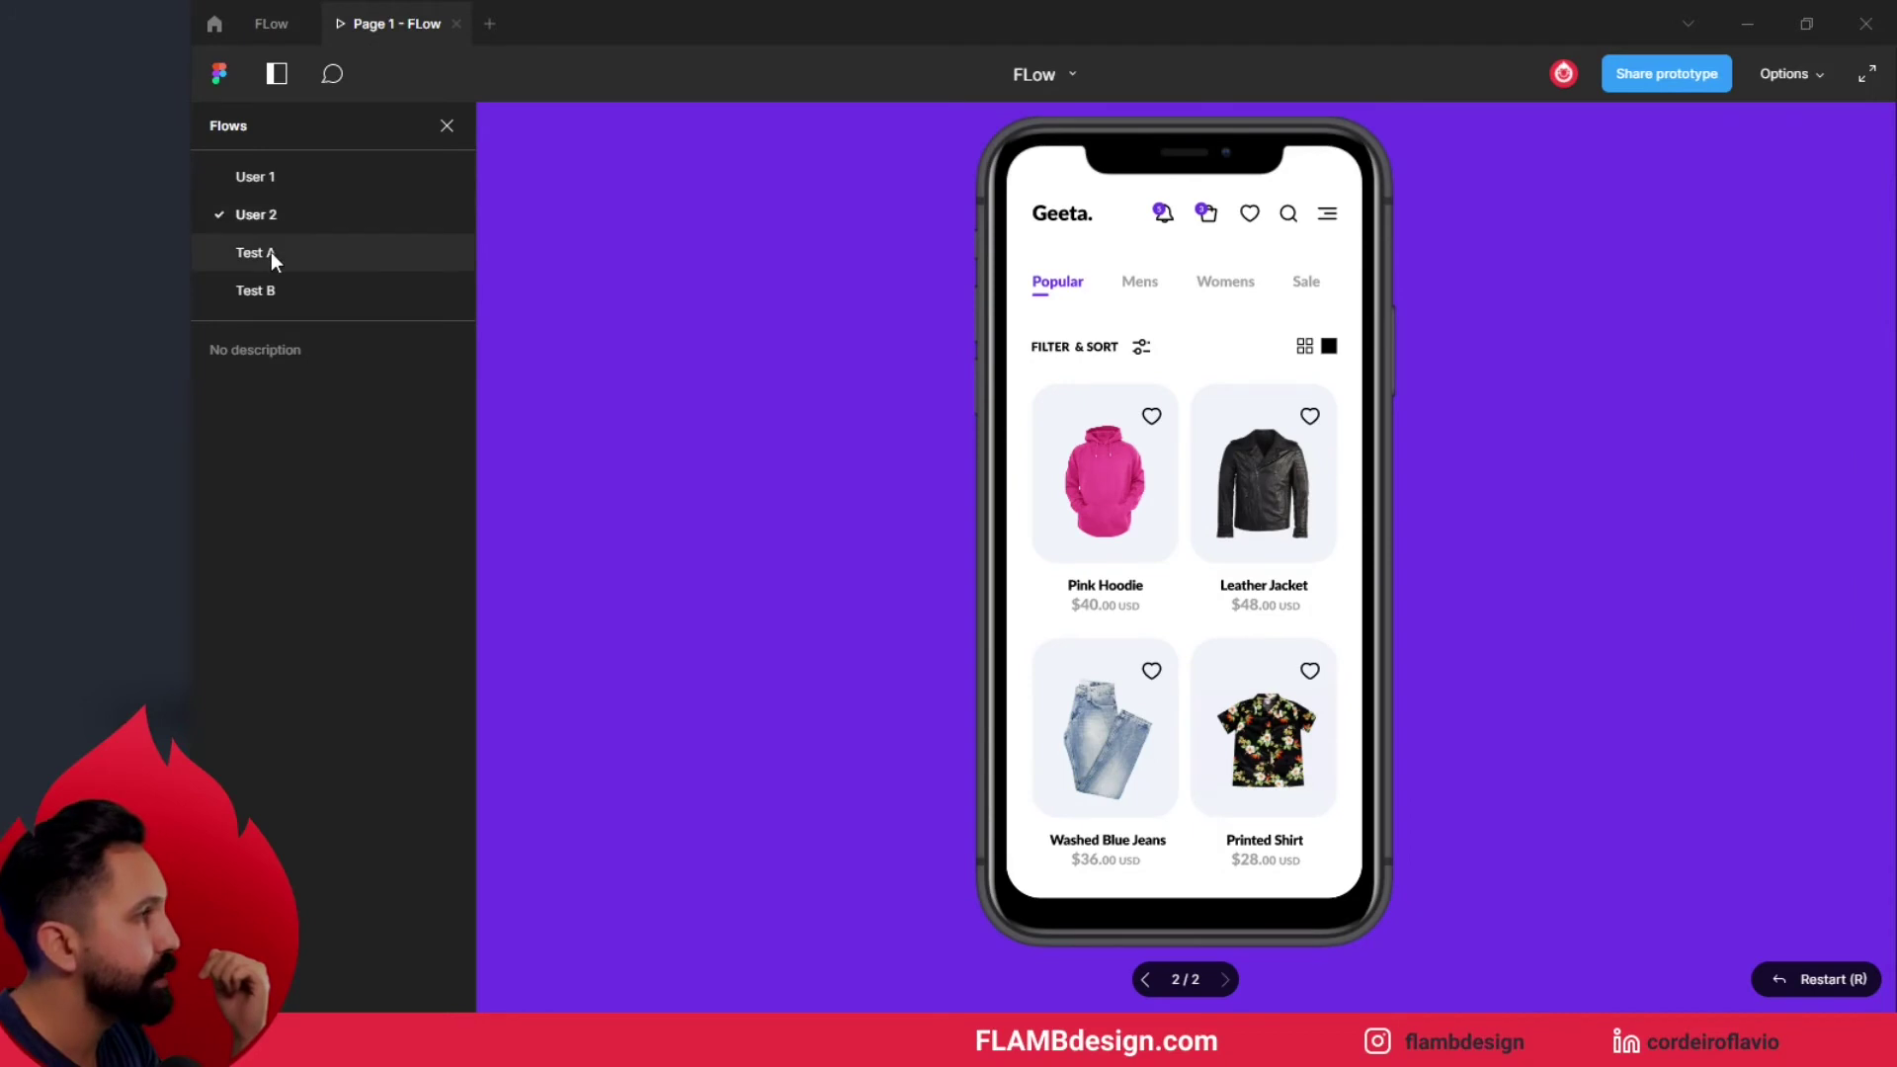
pyautogui.click(269, 253)
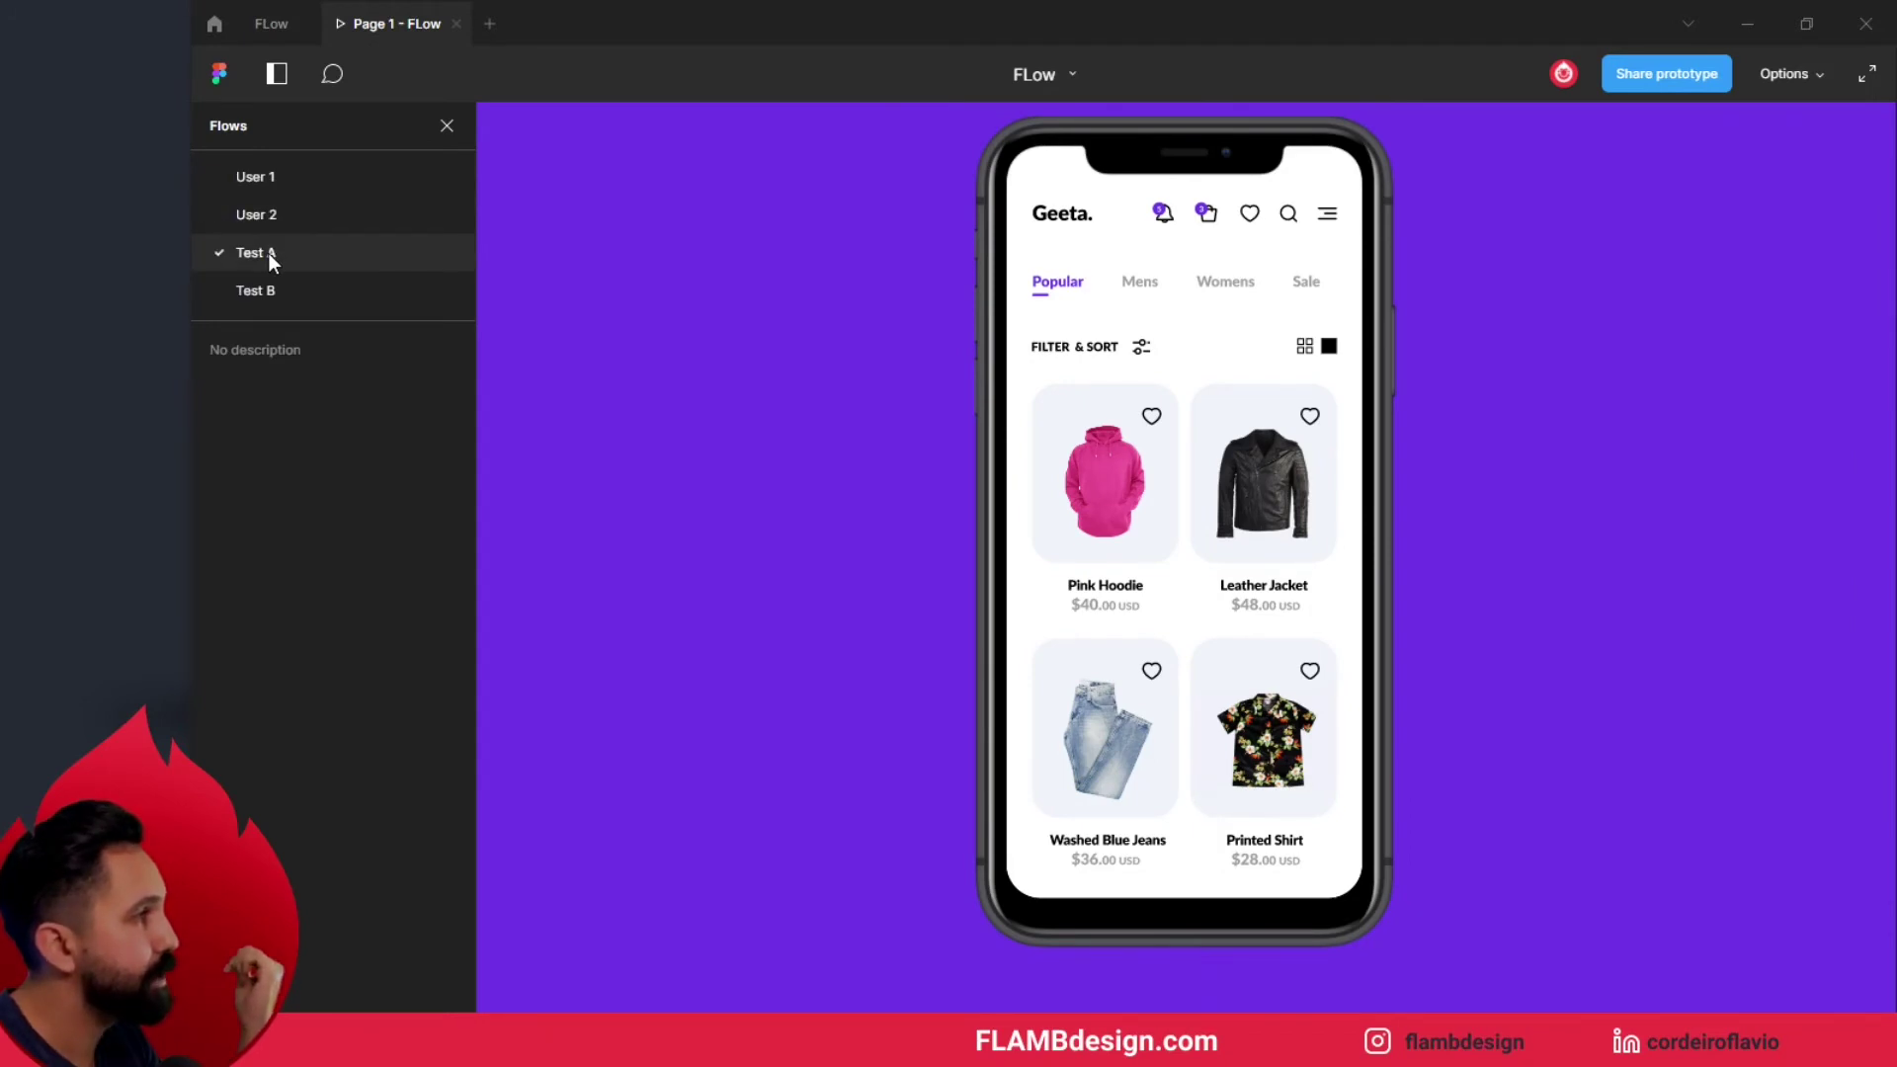
pyautogui.click(1114, 471)
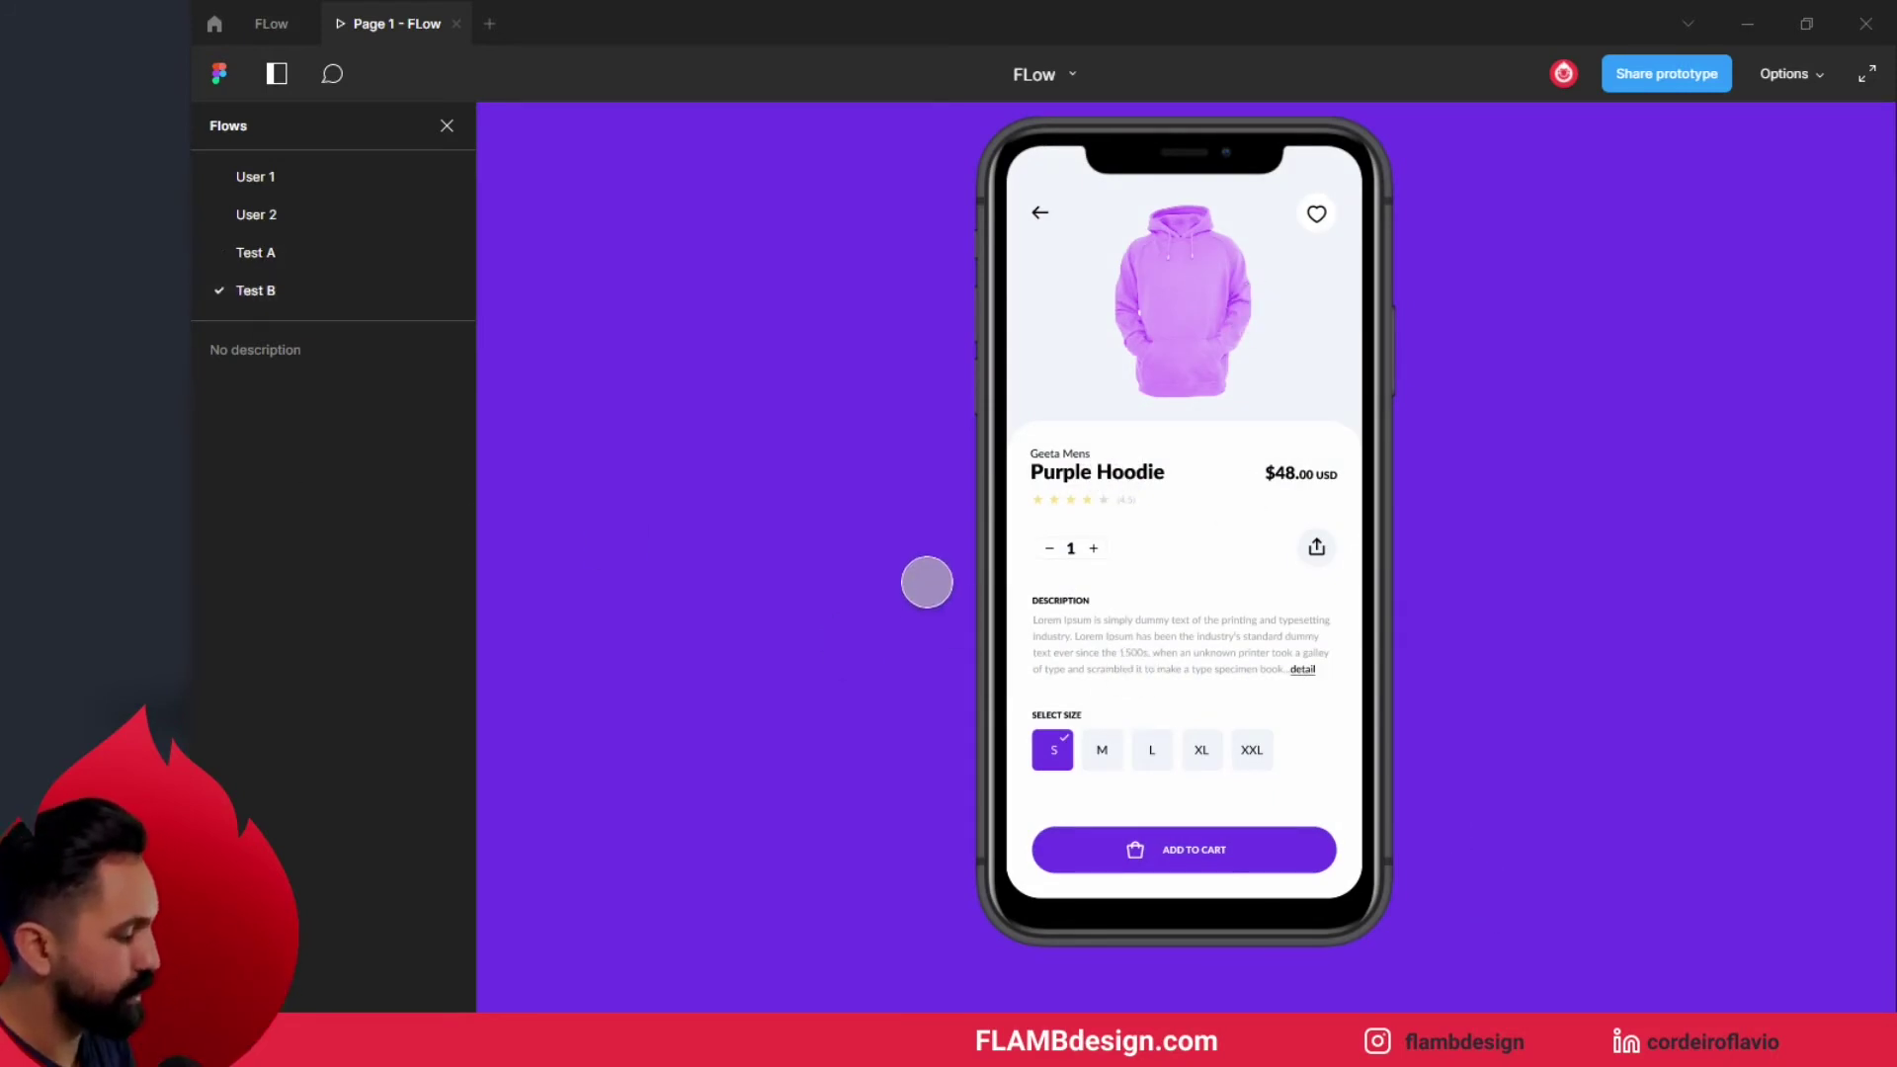
pyautogui.press('r')
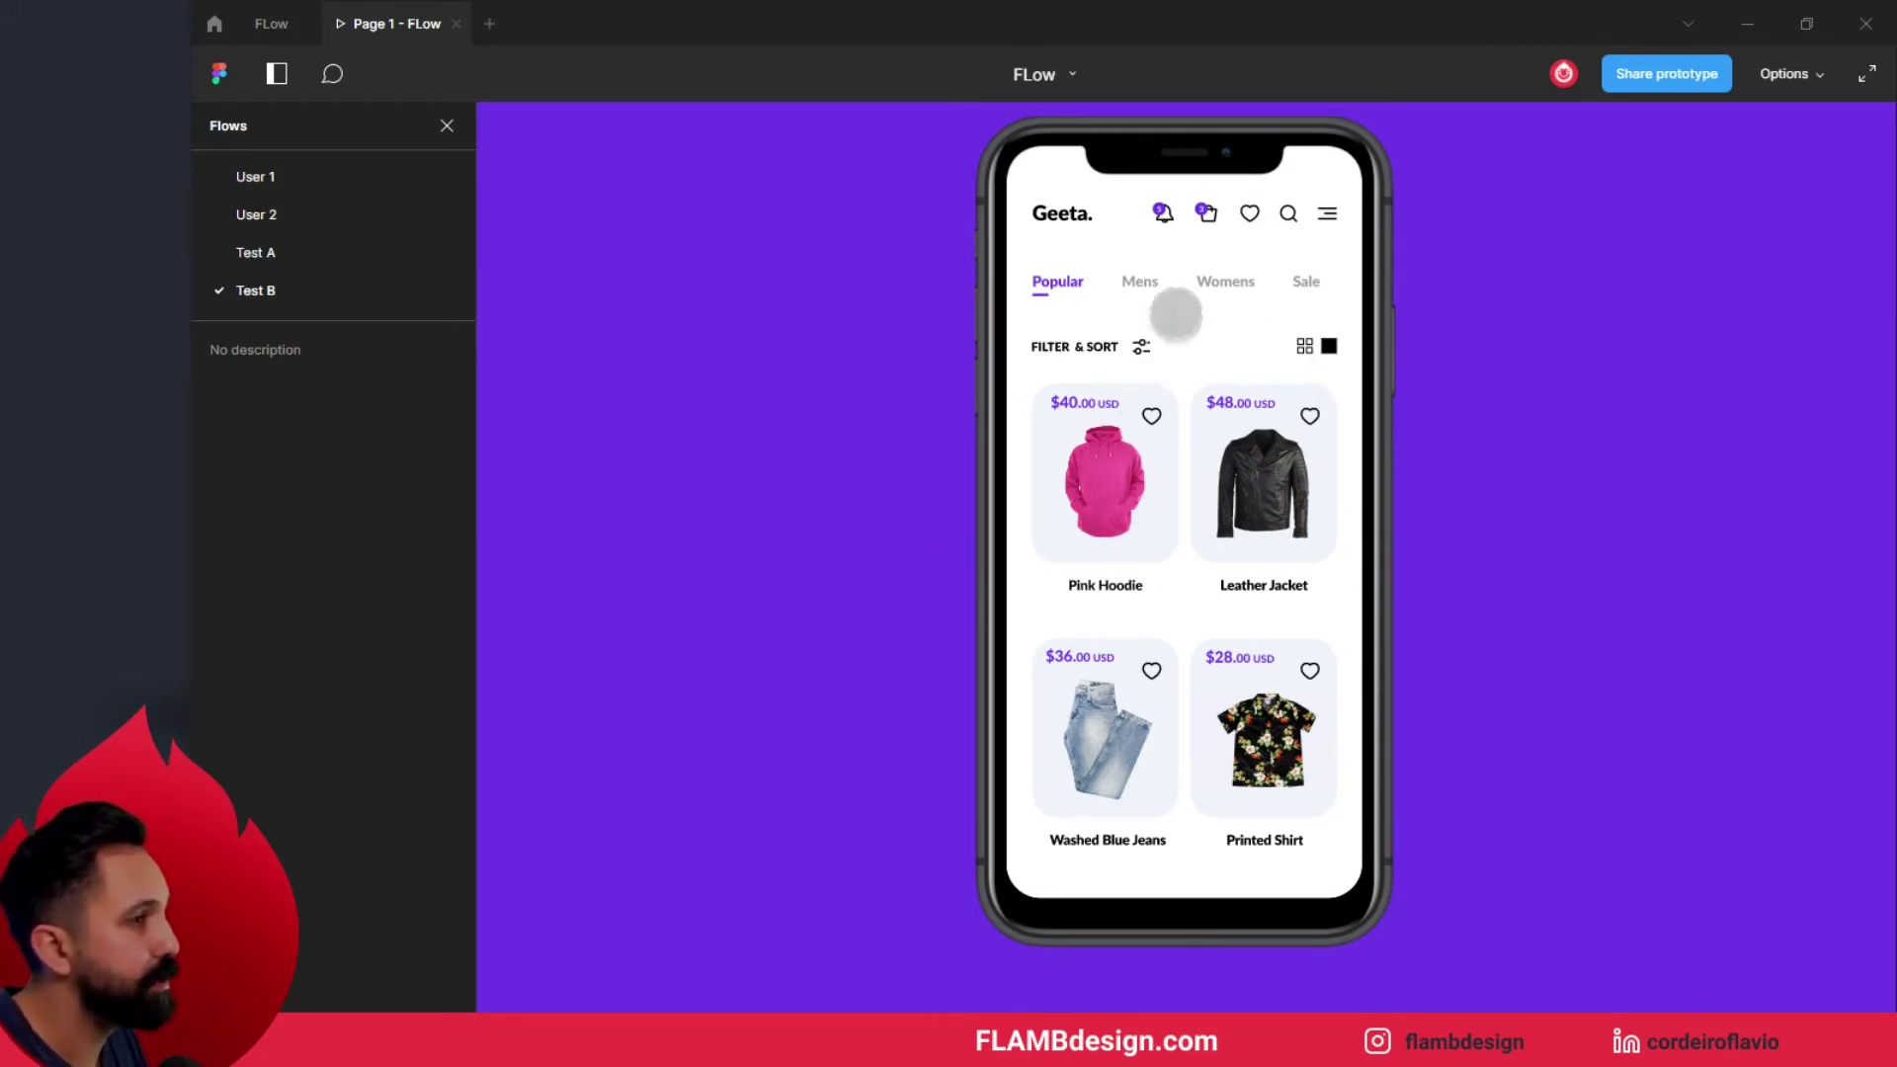
pyautogui.click(1108, 479)
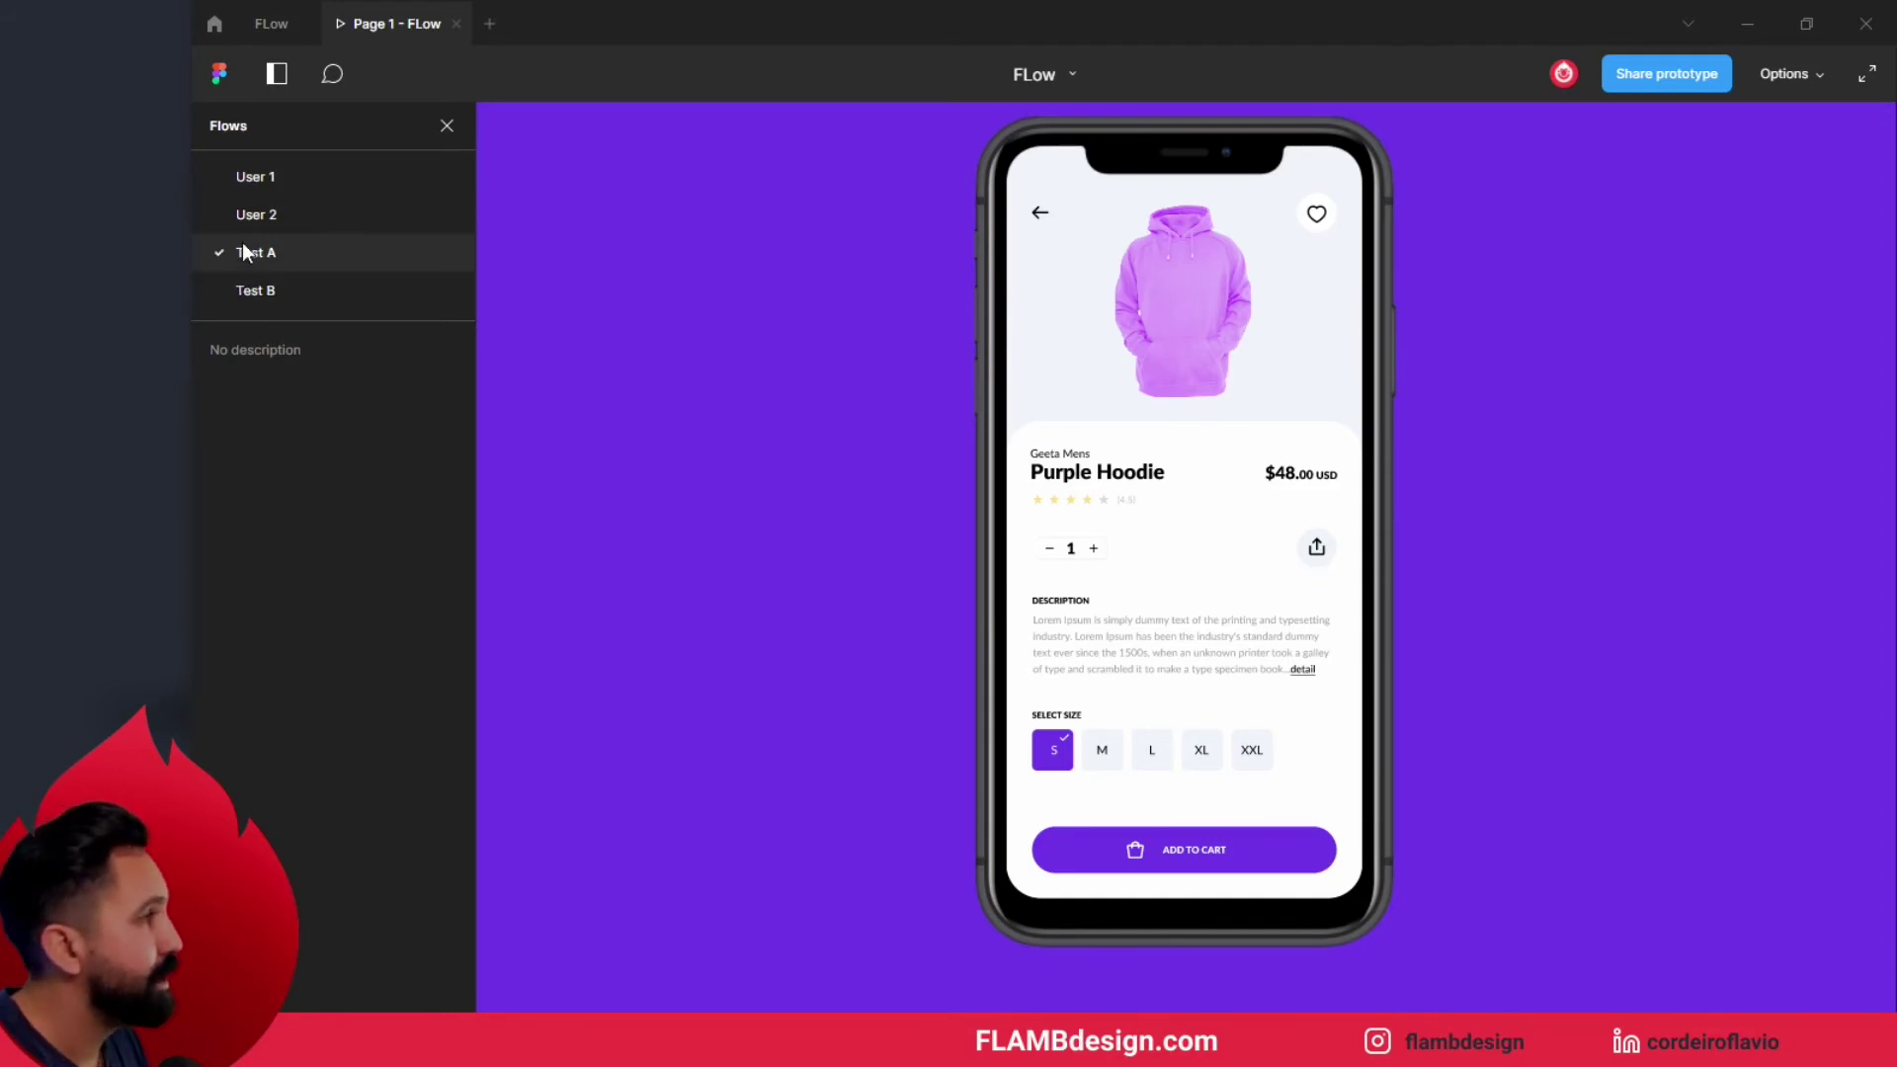
# - Switch between the Test B and Test A flows, ending on Test B, then return to the design file
pyautogui.click(249, 291)
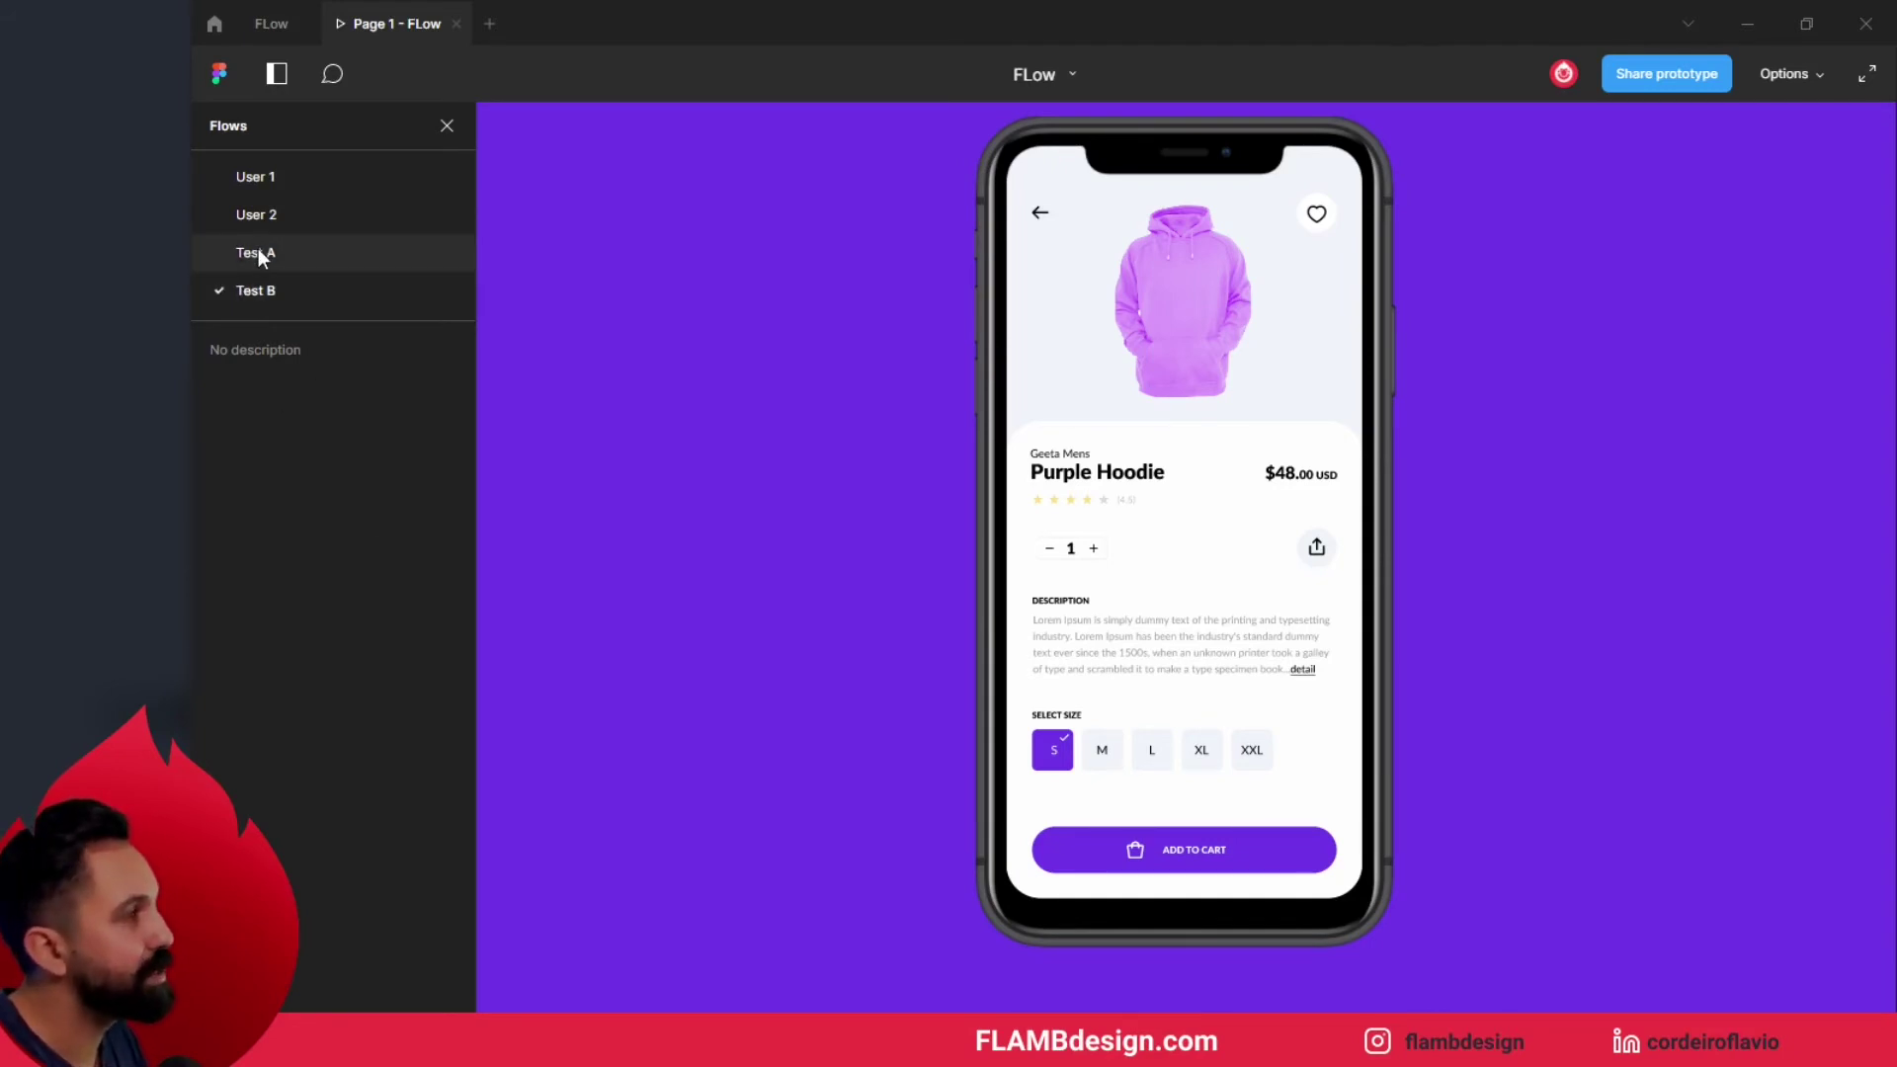
pyautogui.click(259, 263)
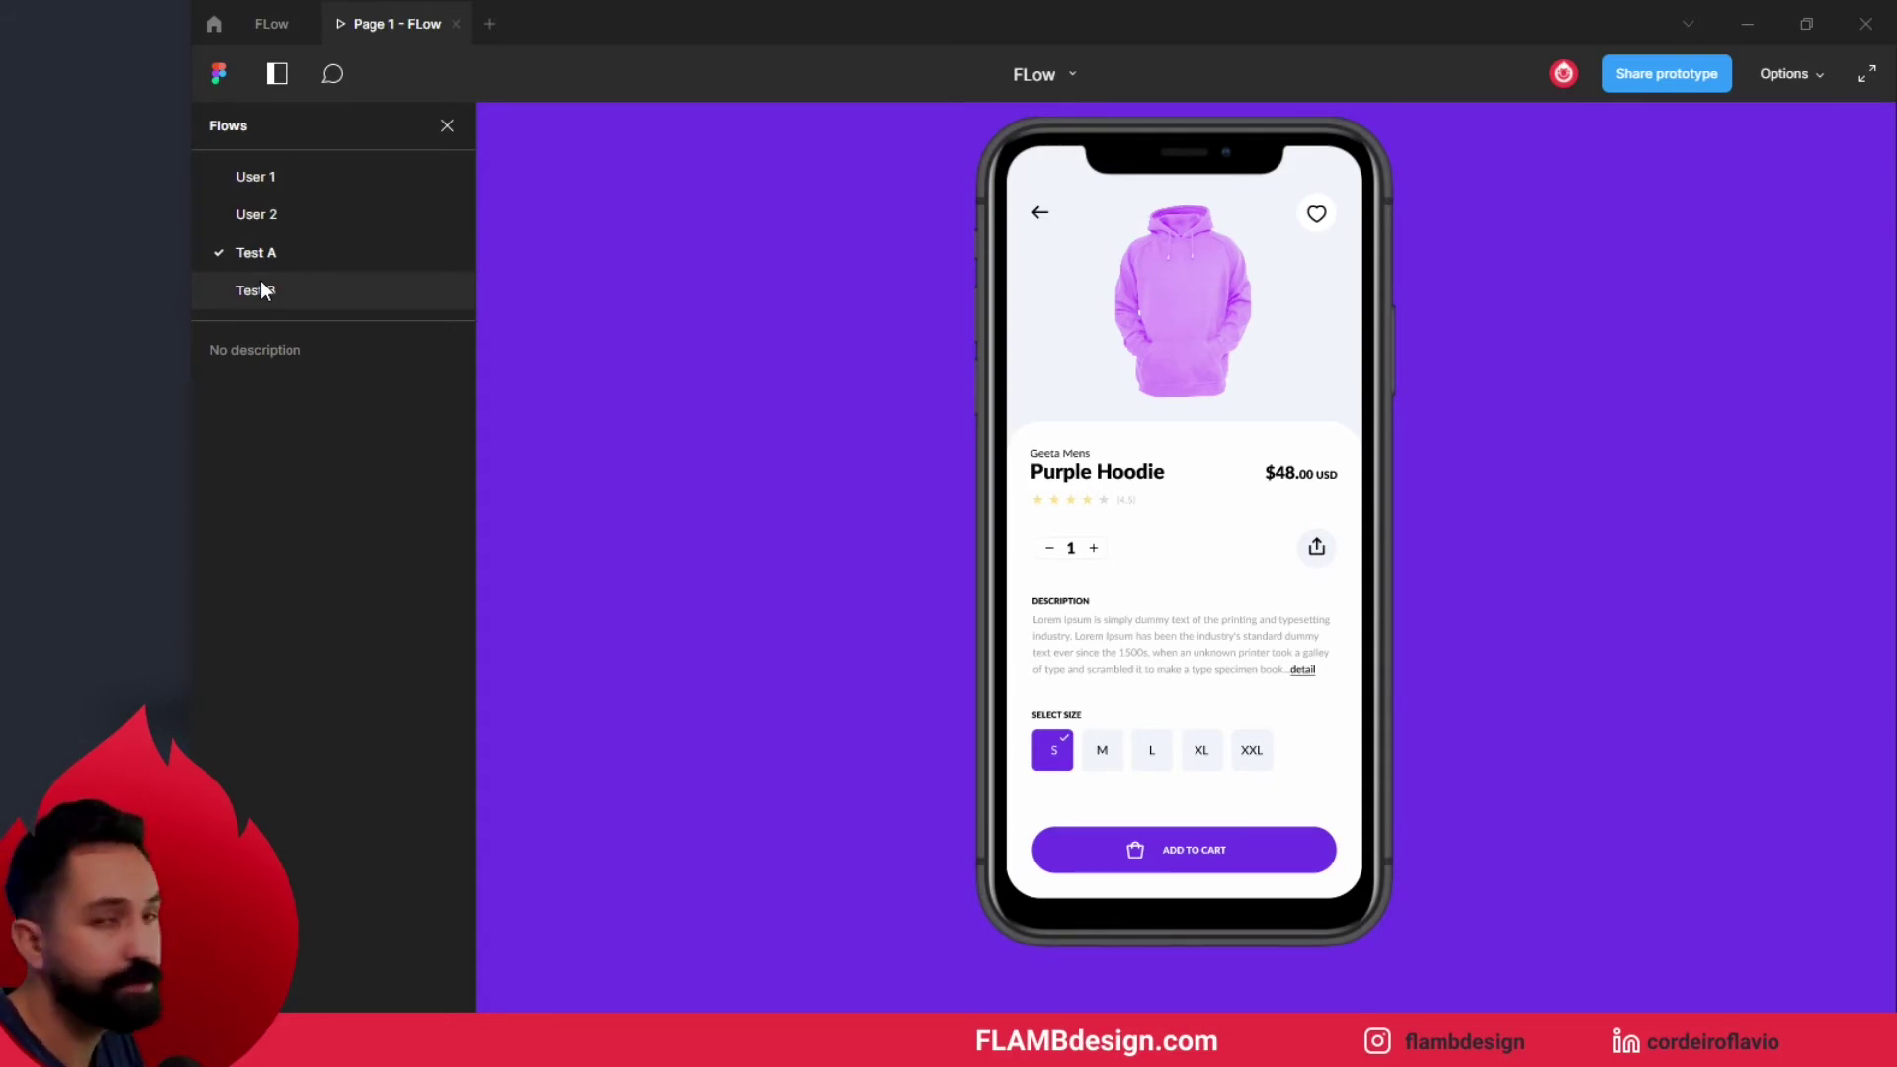
pyautogui.click(254, 289)
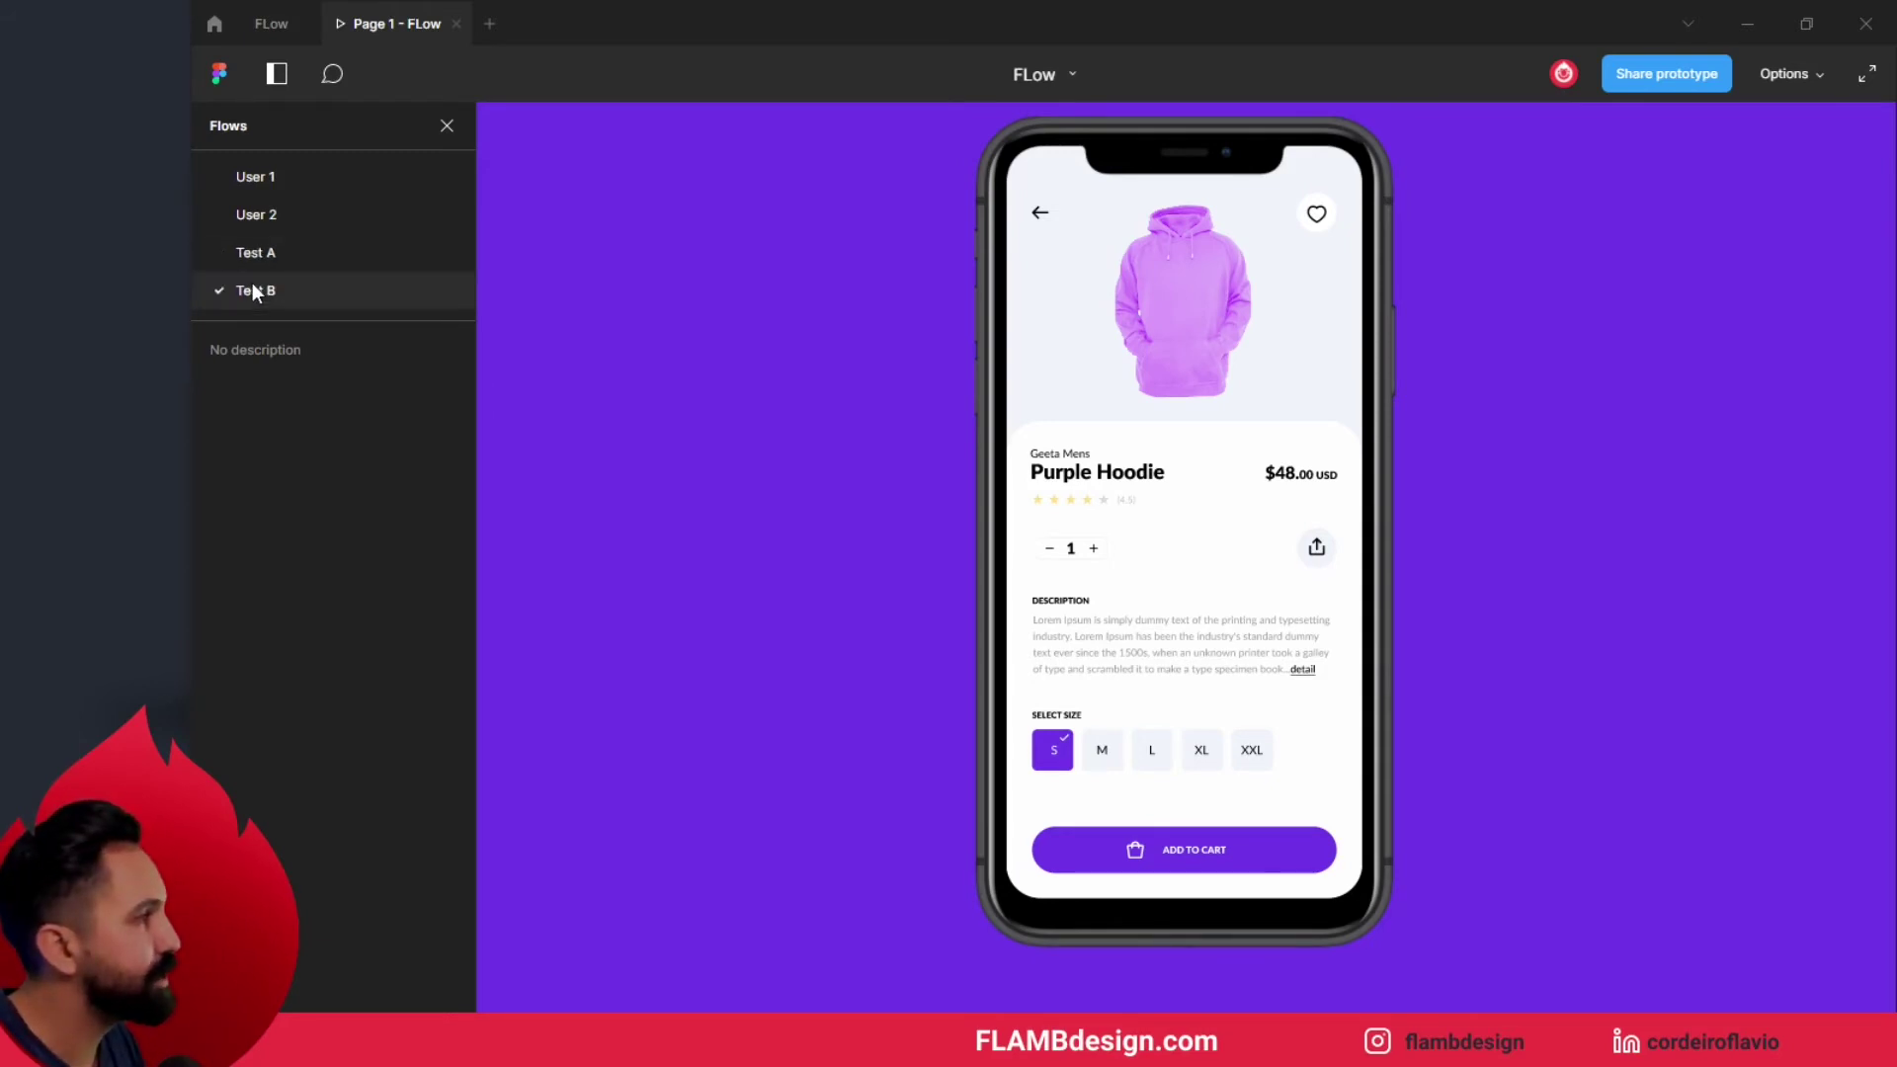
pyautogui.moveTo(308, 354); pyautogui.dragTo(263, 356)
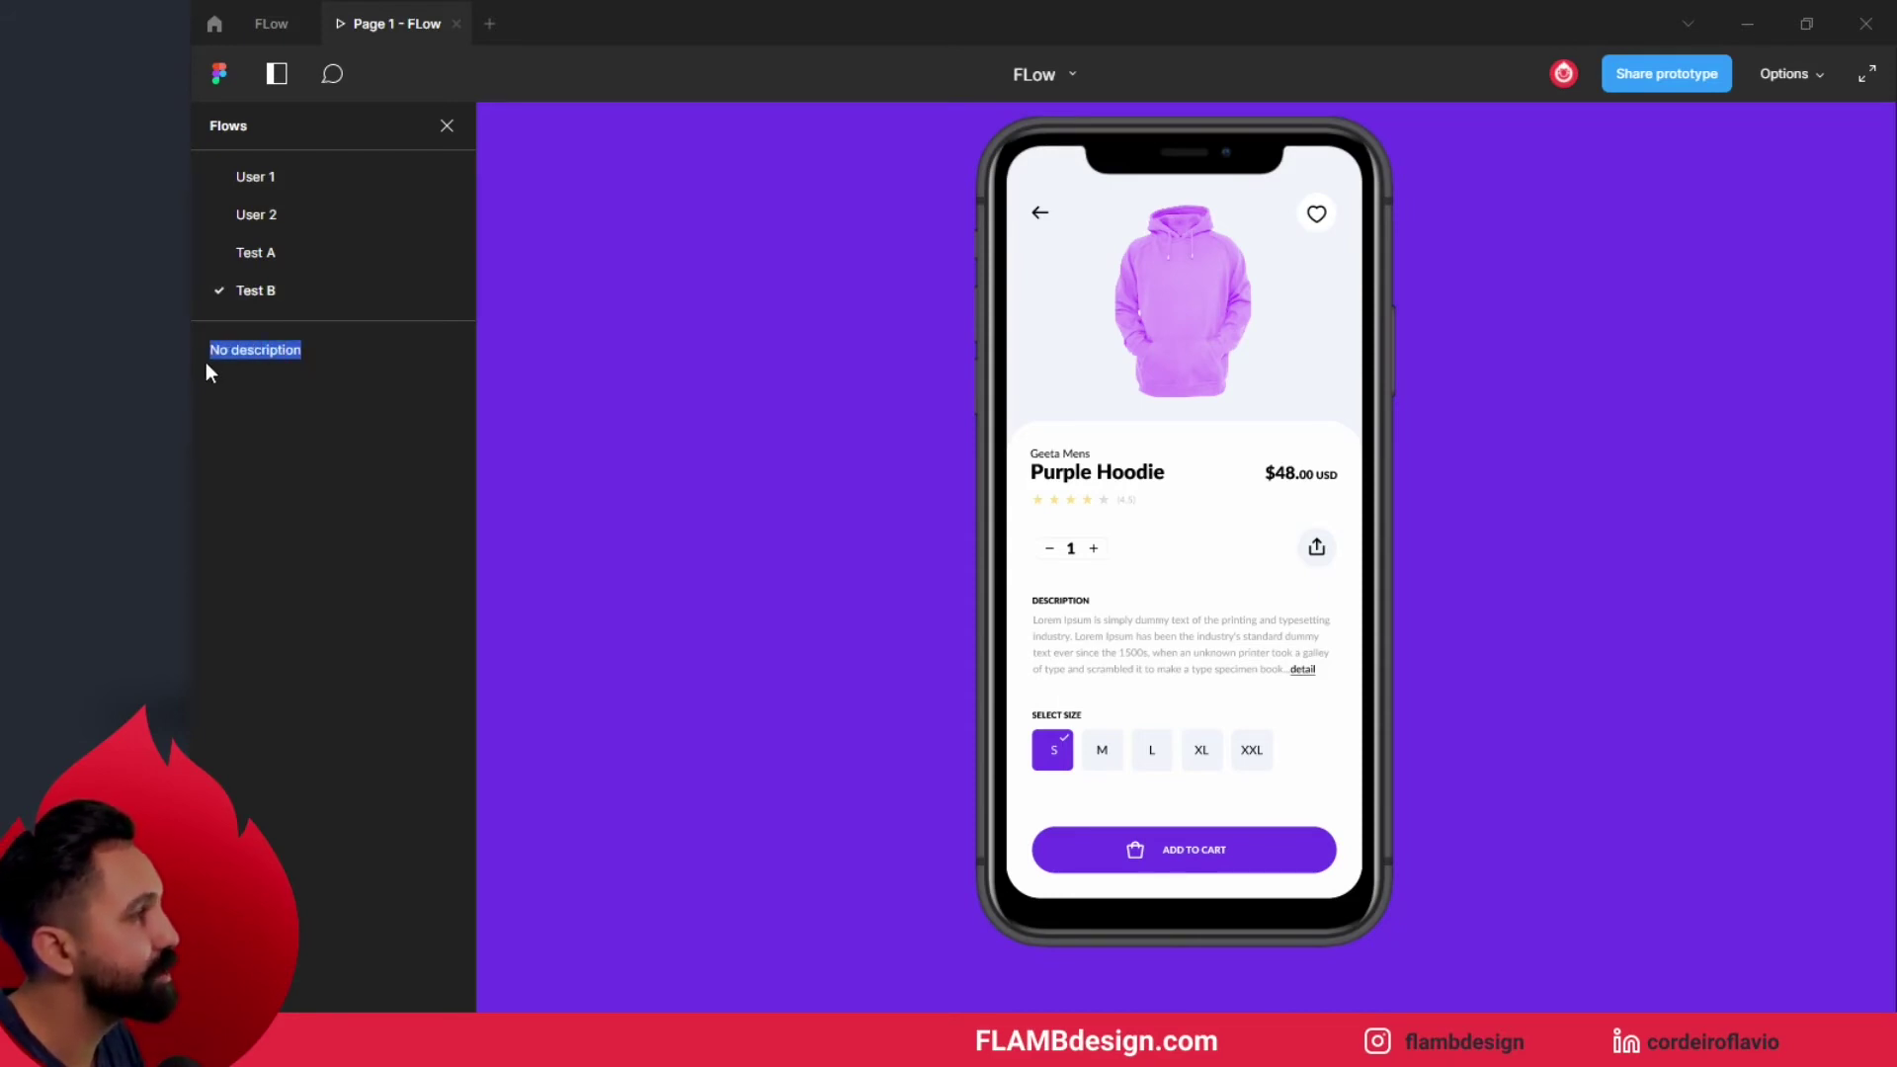
pyautogui.click(269, 25)
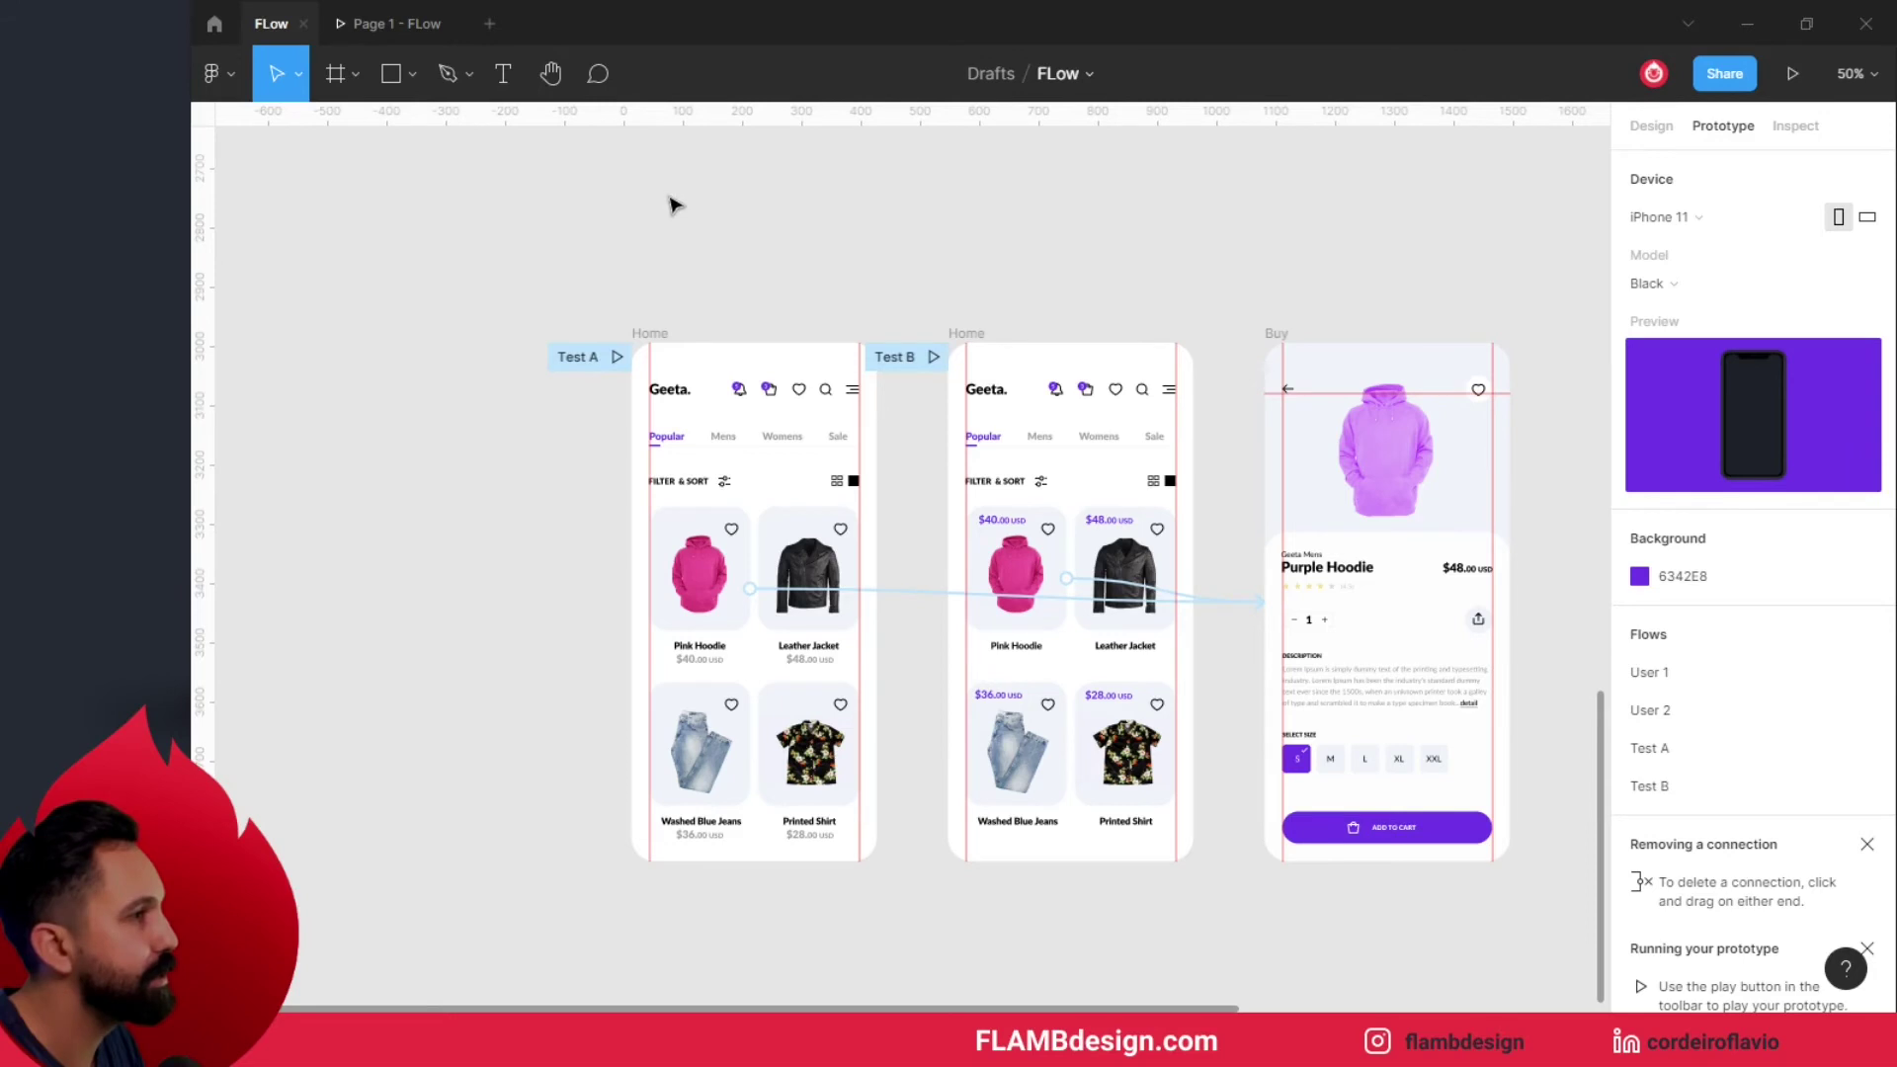
# - Give the Test A flow, starting at the Home screen, the description 'Navegue....' and reopen the presentation
pyautogui.click(651, 335)
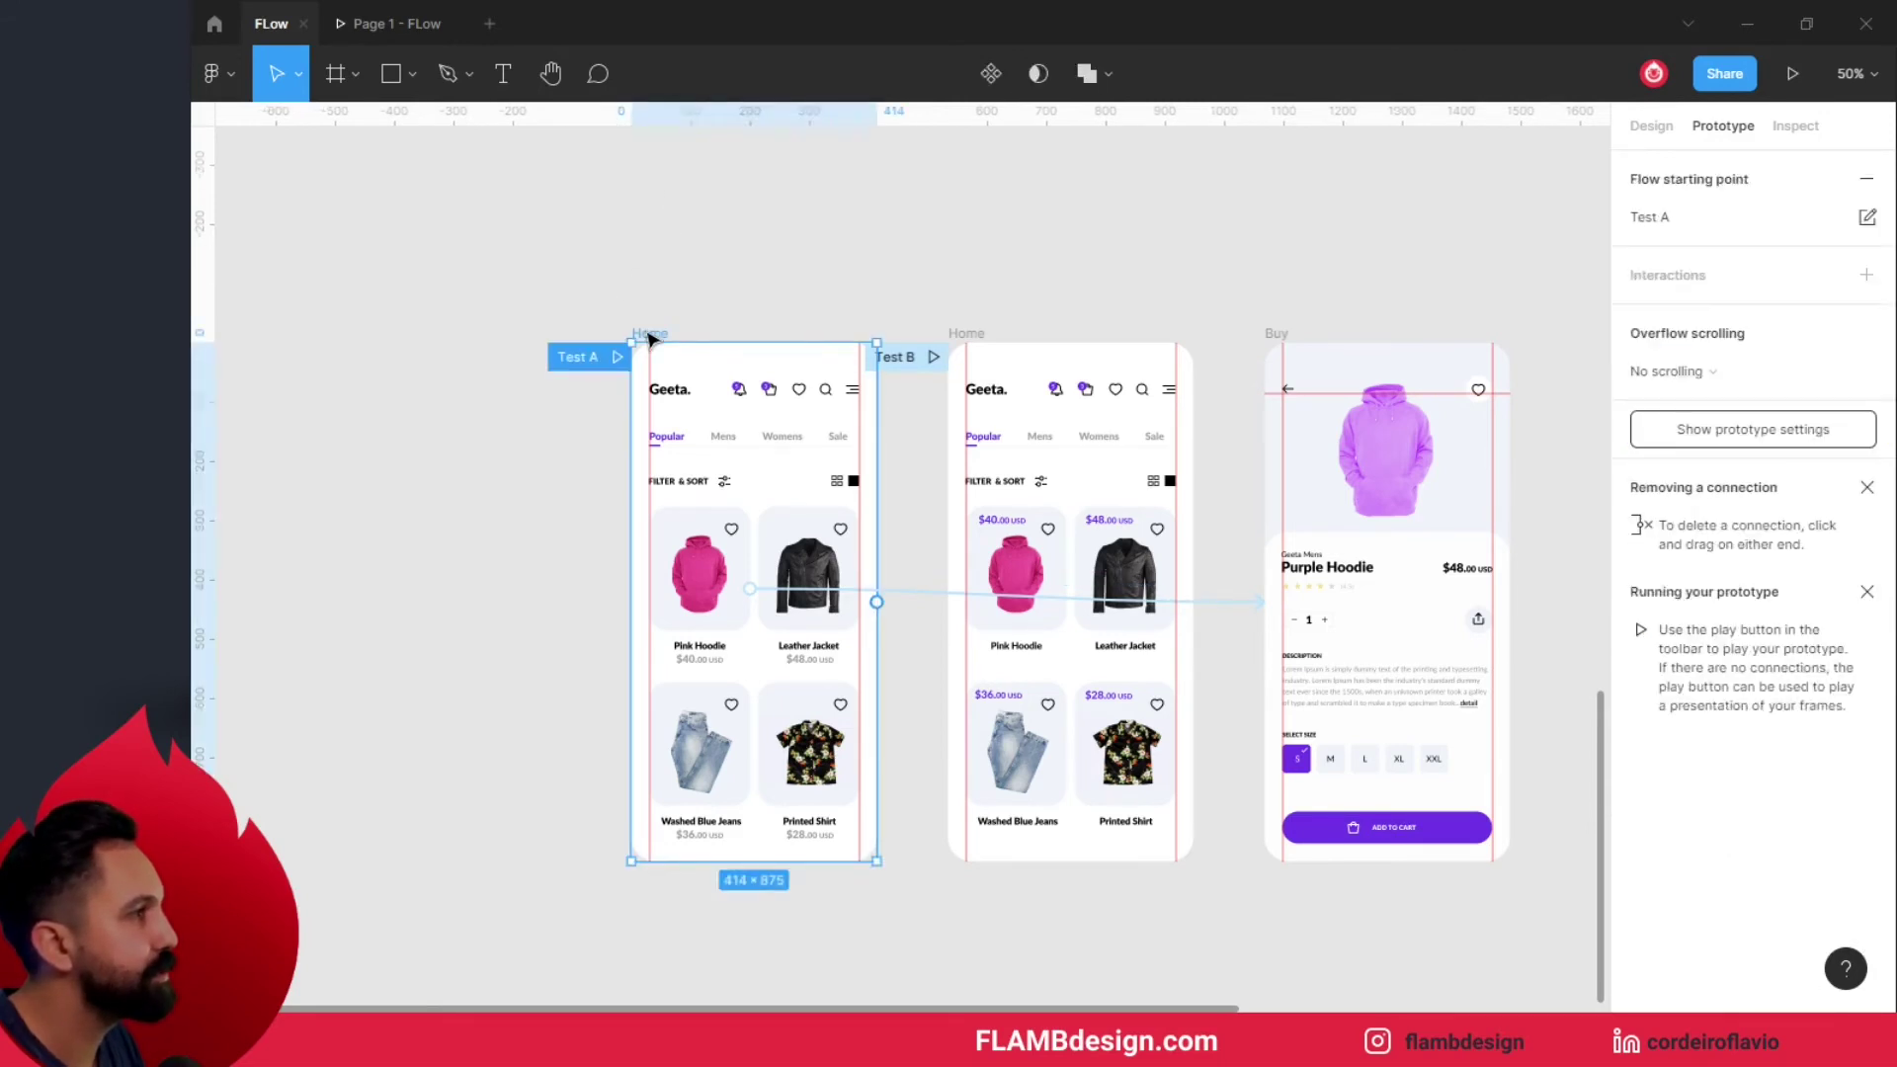
pyautogui.click(1868, 217)
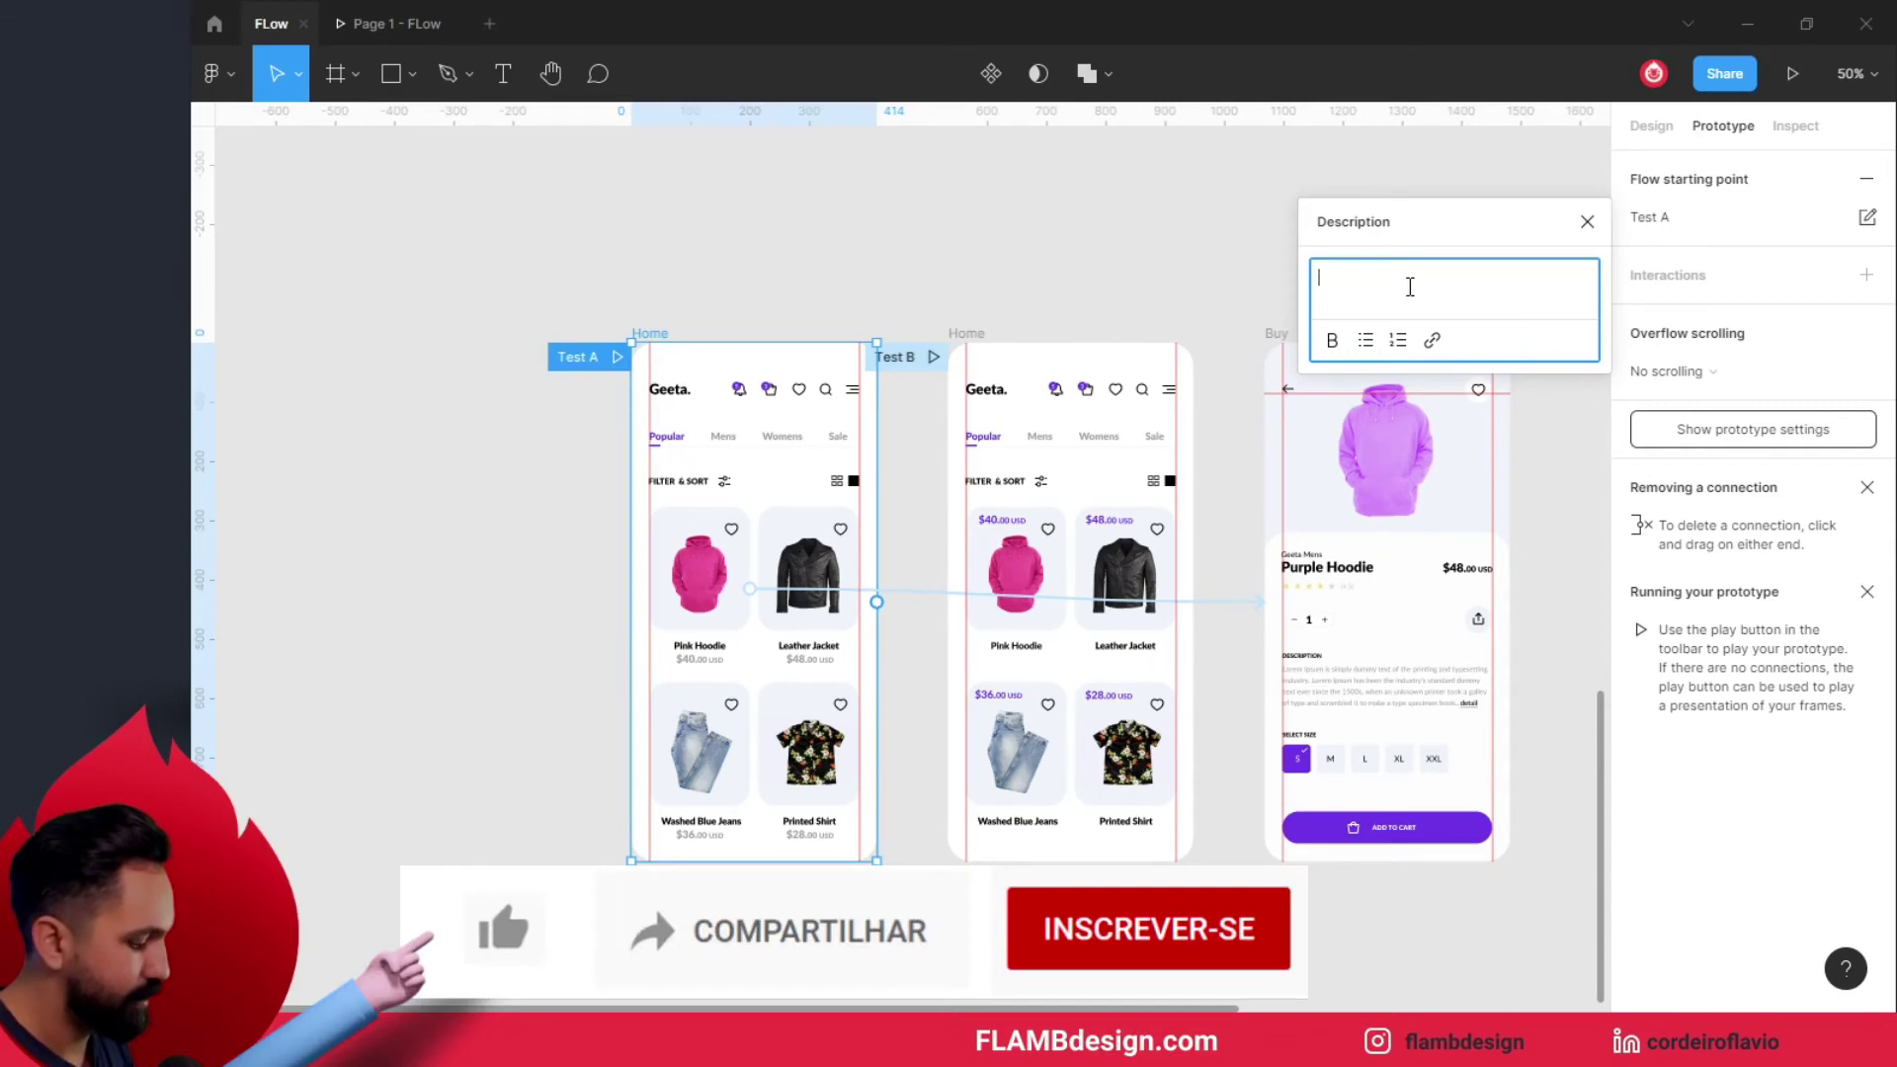
pyautogui.write('Navegu')
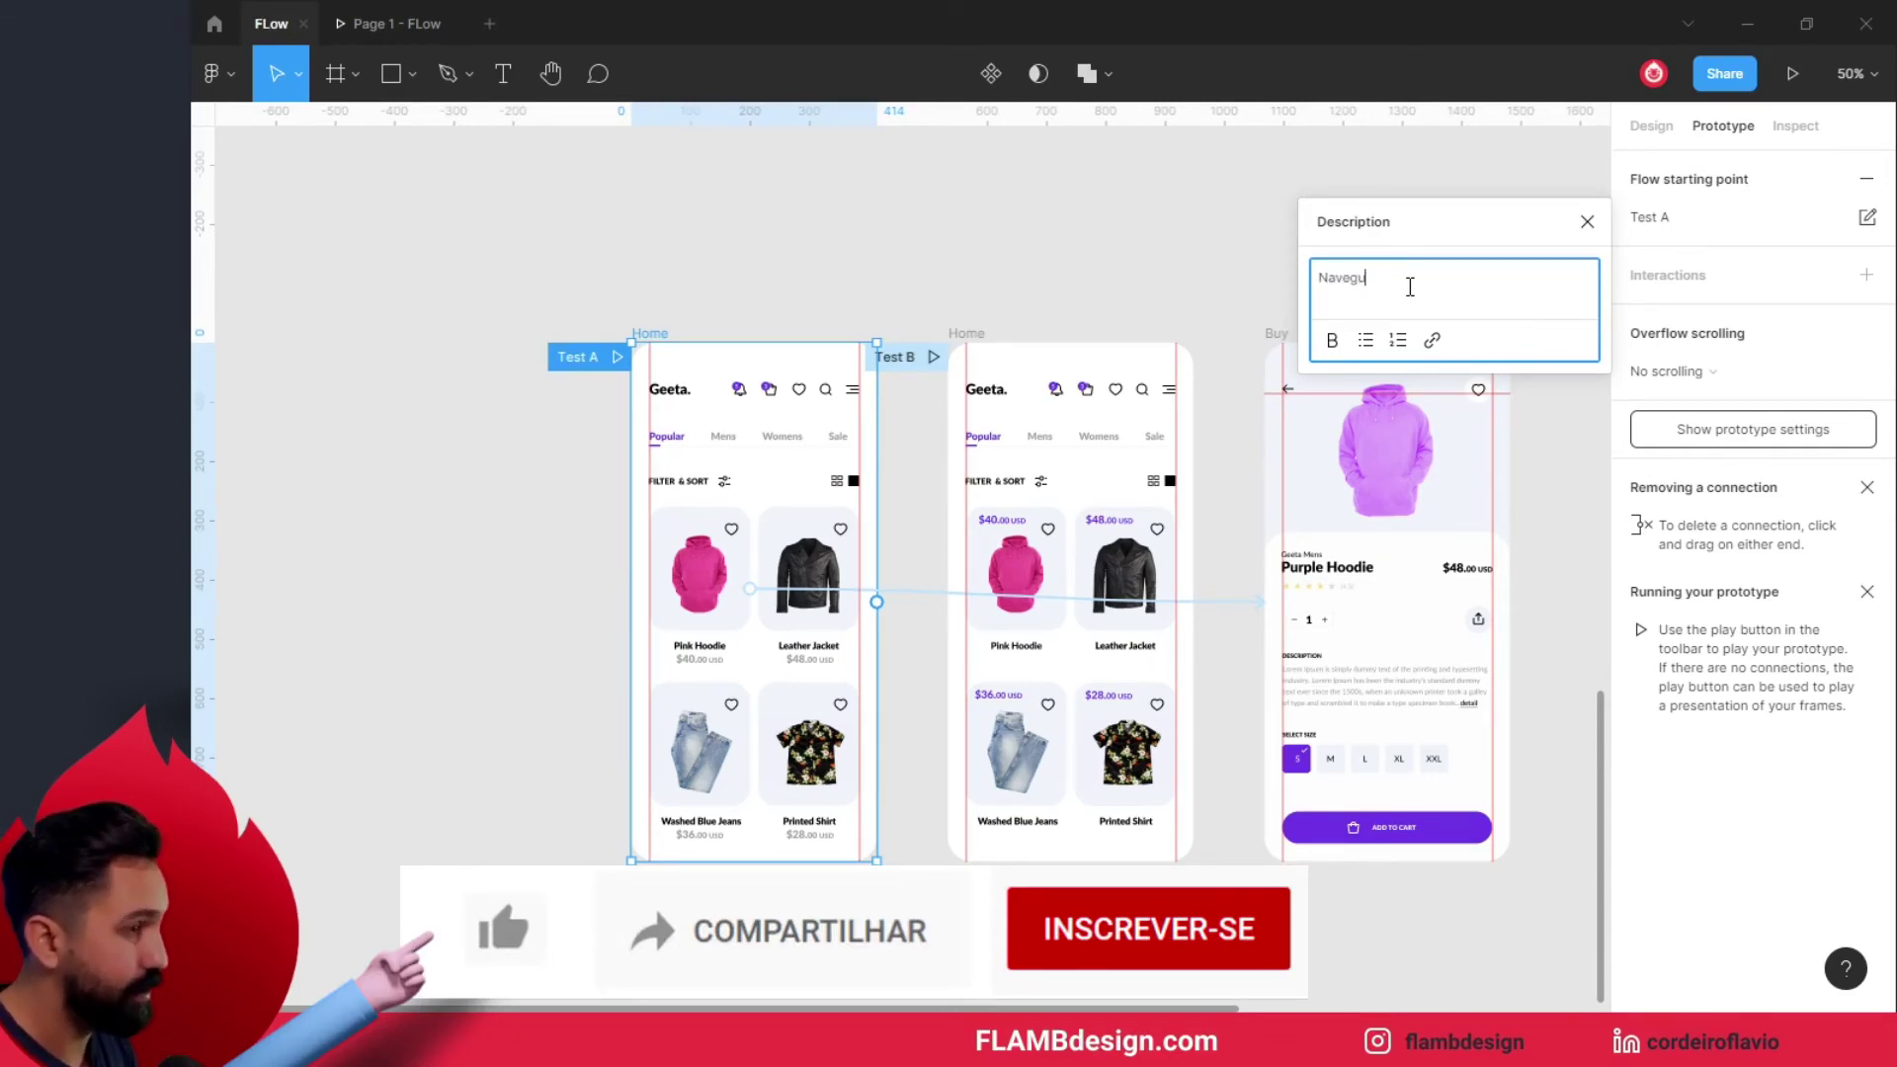
pyautogui.write('e....')
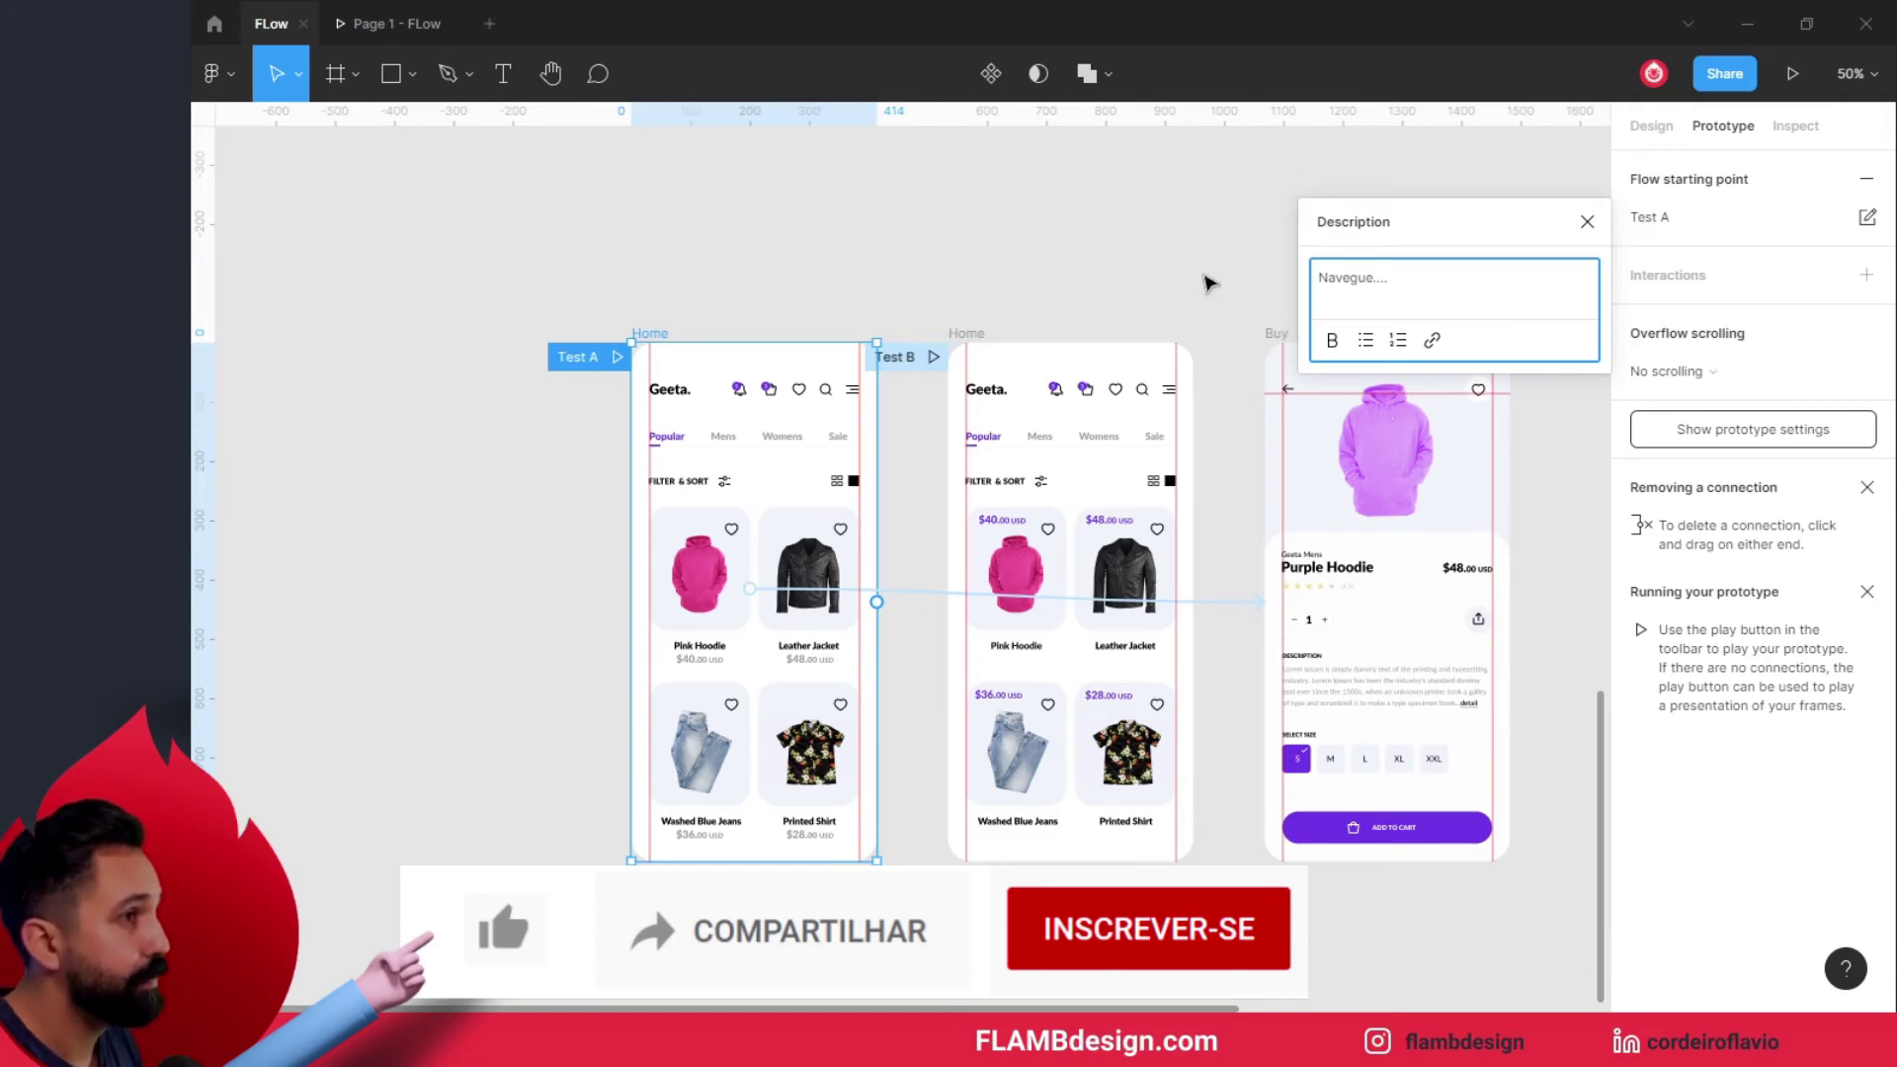
pyautogui.click(1210, 283)
pyautogui.click(420, 26)
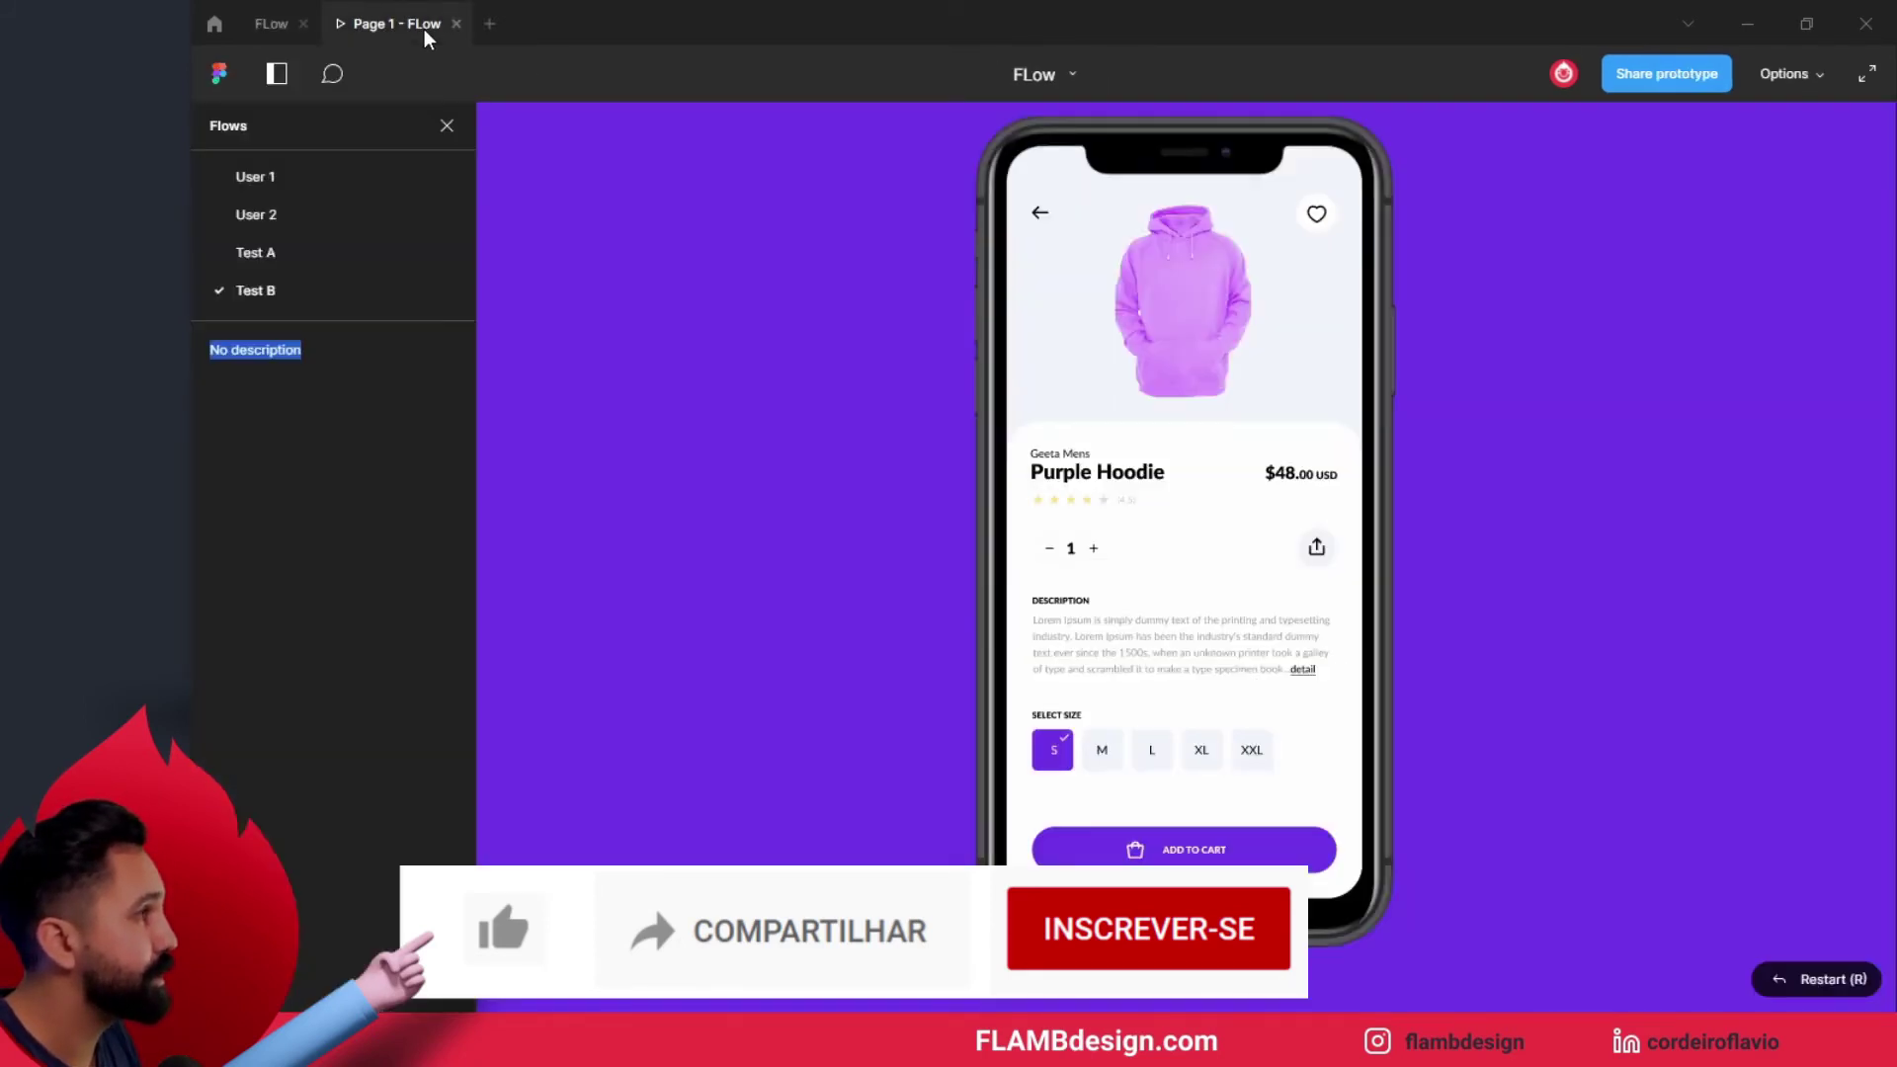
# - View the Test A flow and its 'Navegue....' description in the viewer, then return to the FLow file
pyautogui.click(259, 255)
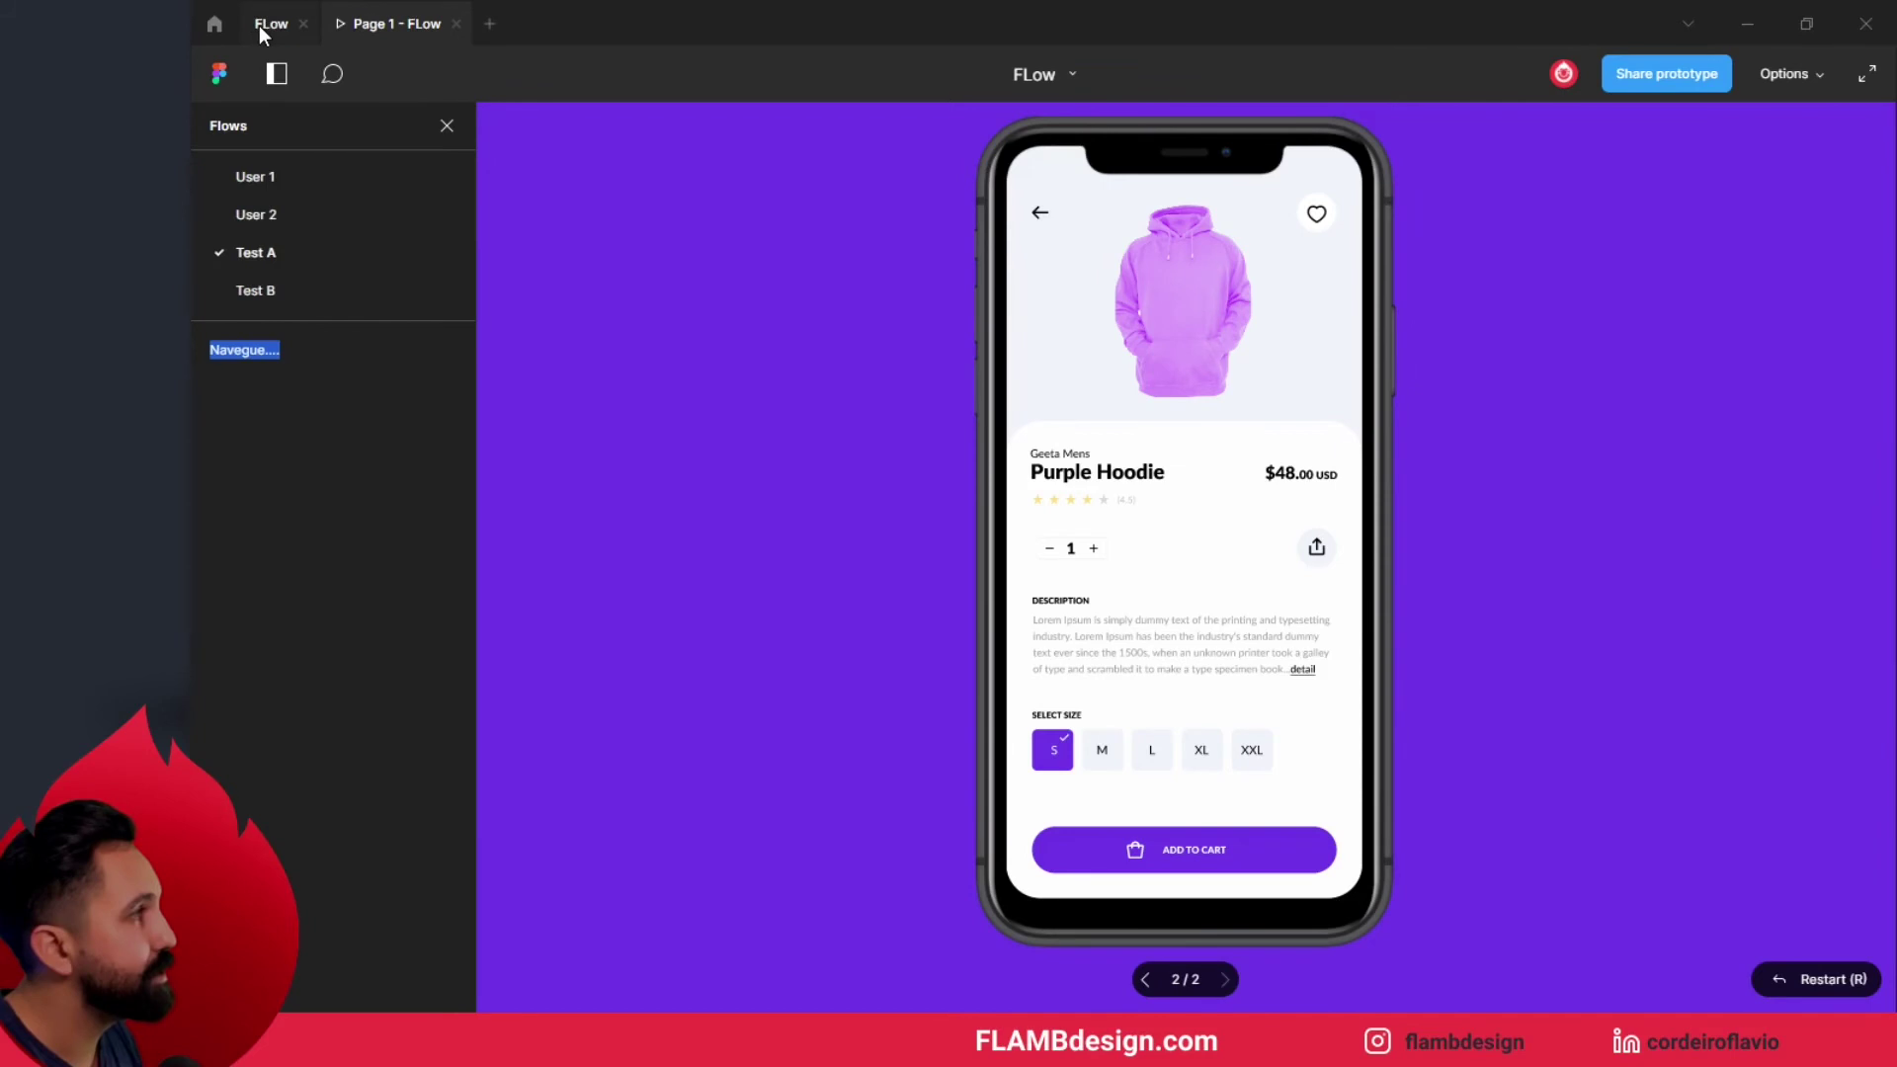
pyautogui.click(259, 26)
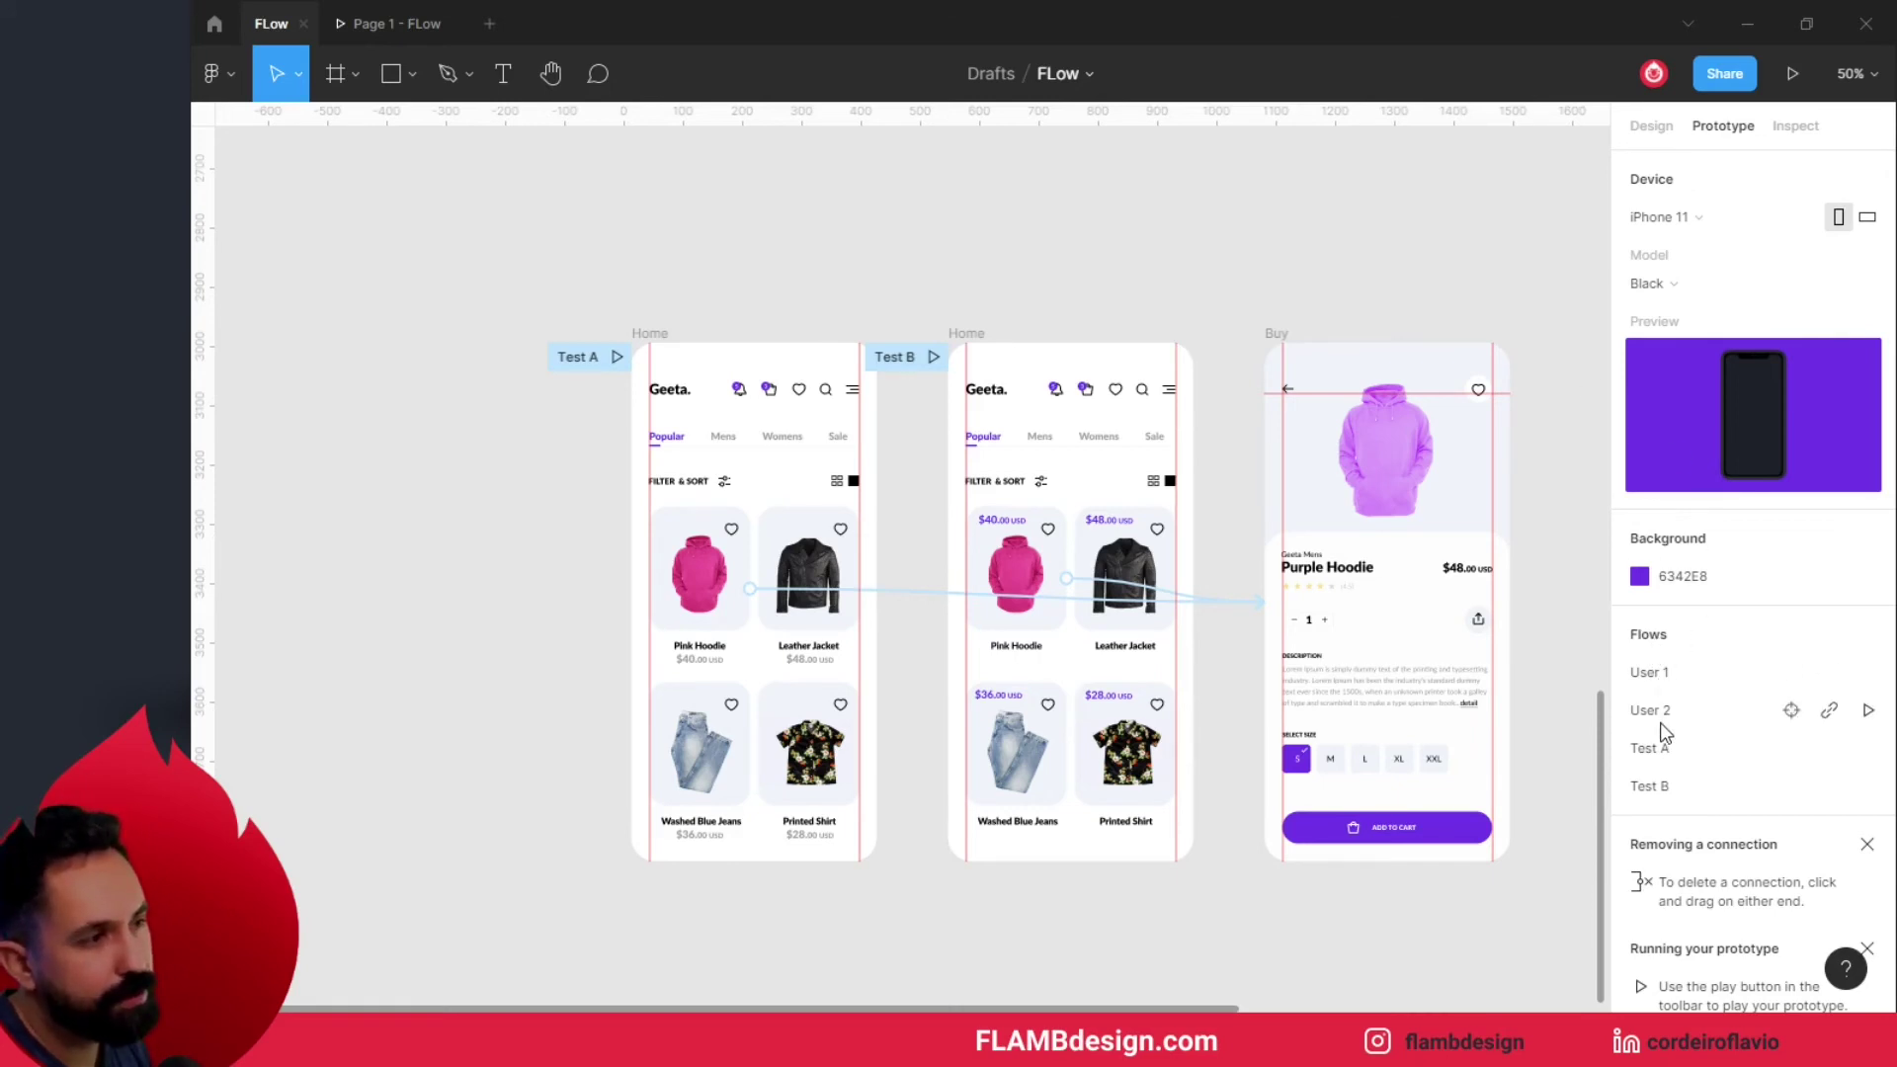
pyautogui.moveTo(1749, 785)
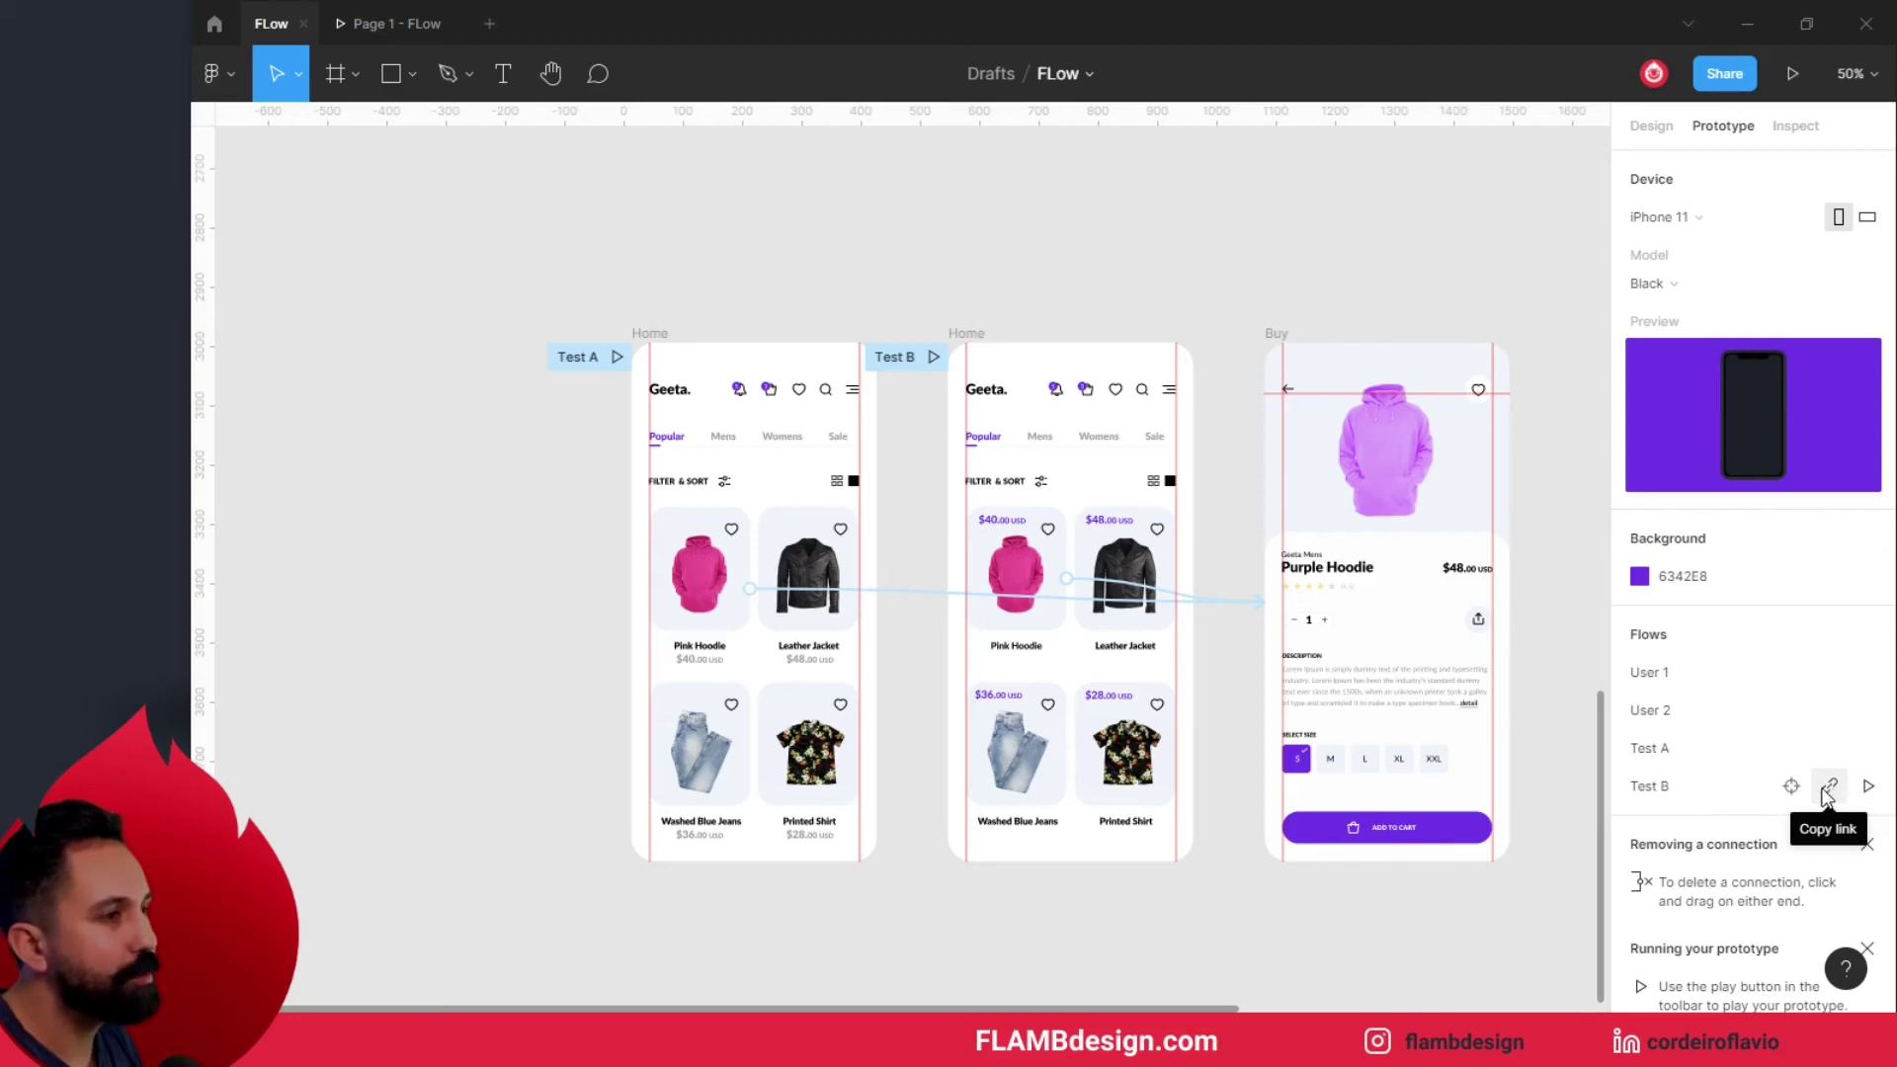
# - Copy a shareable link to the Test B flow
pyautogui.click(1832, 786)
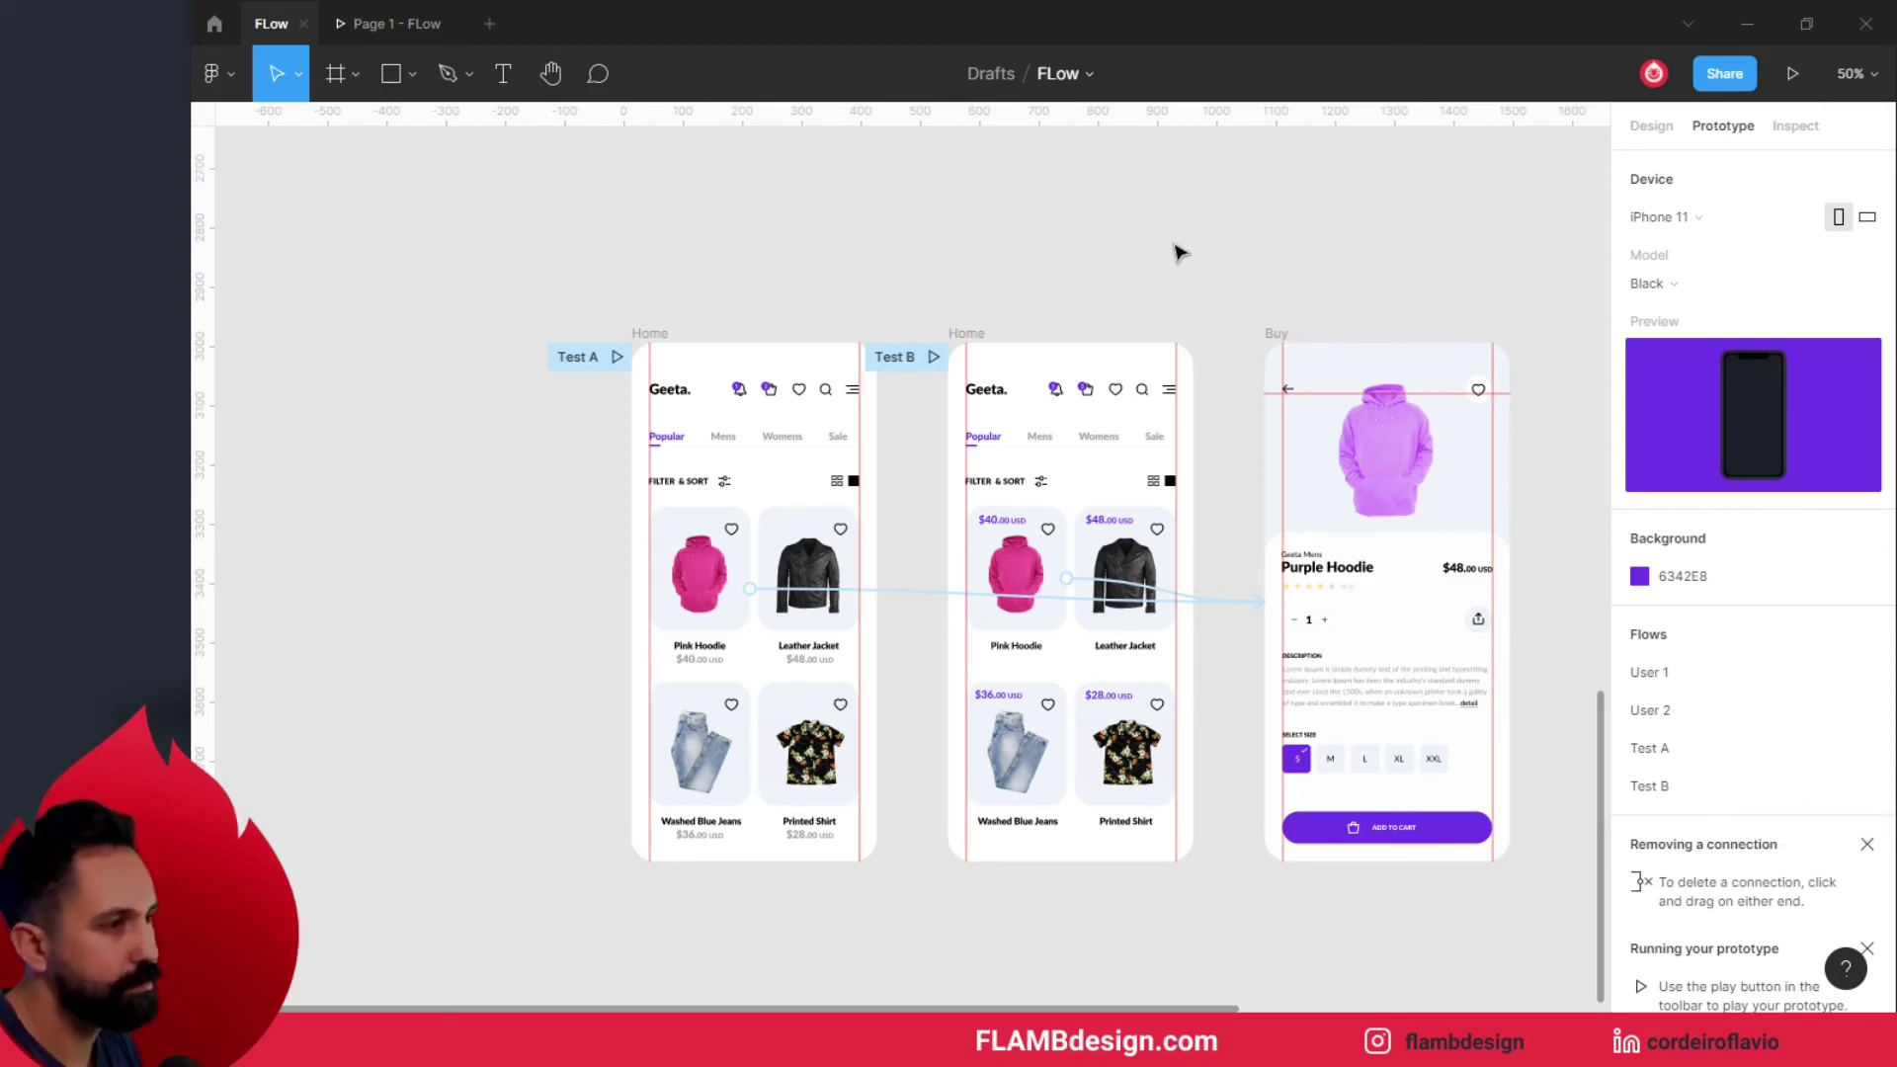
pyautogui.scroll(1, 1176, 251)
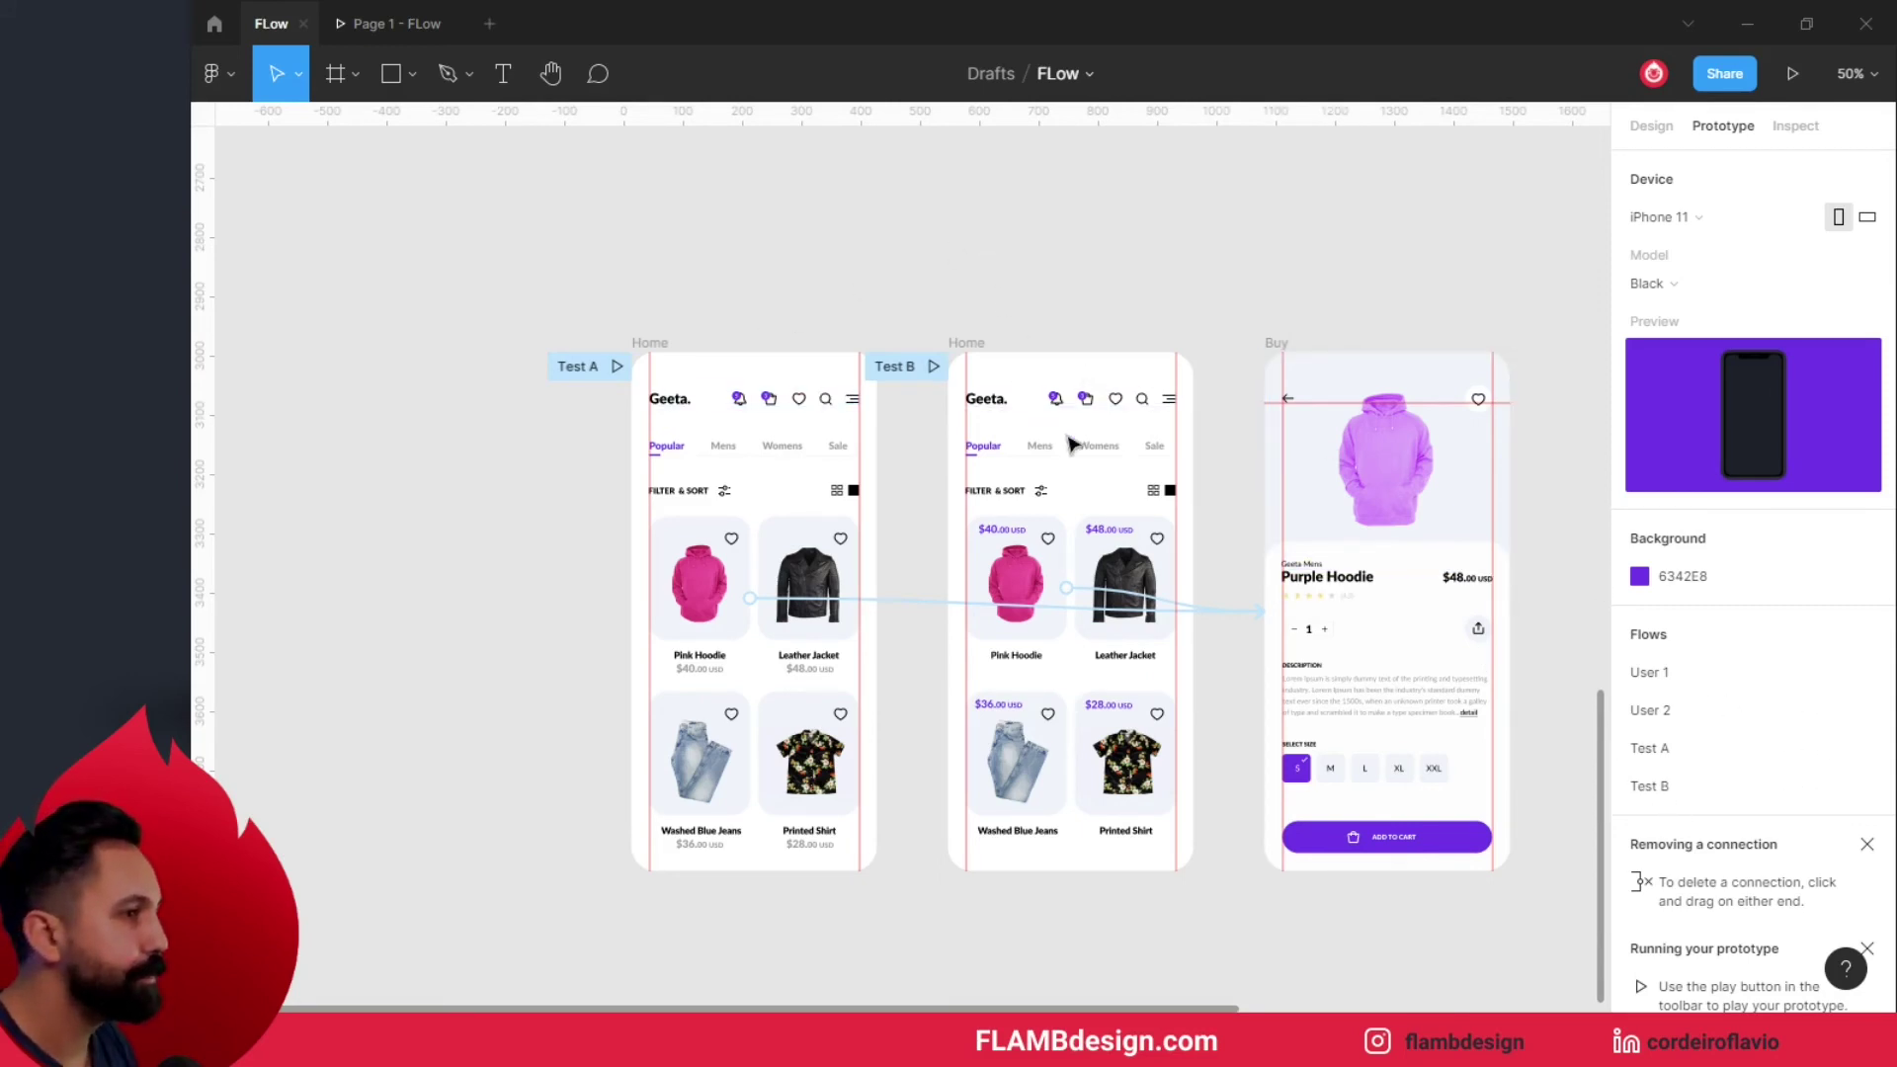
pyautogui.scroll(2, 1072, 443)
pyautogui.scroll(1, 1072, 444)
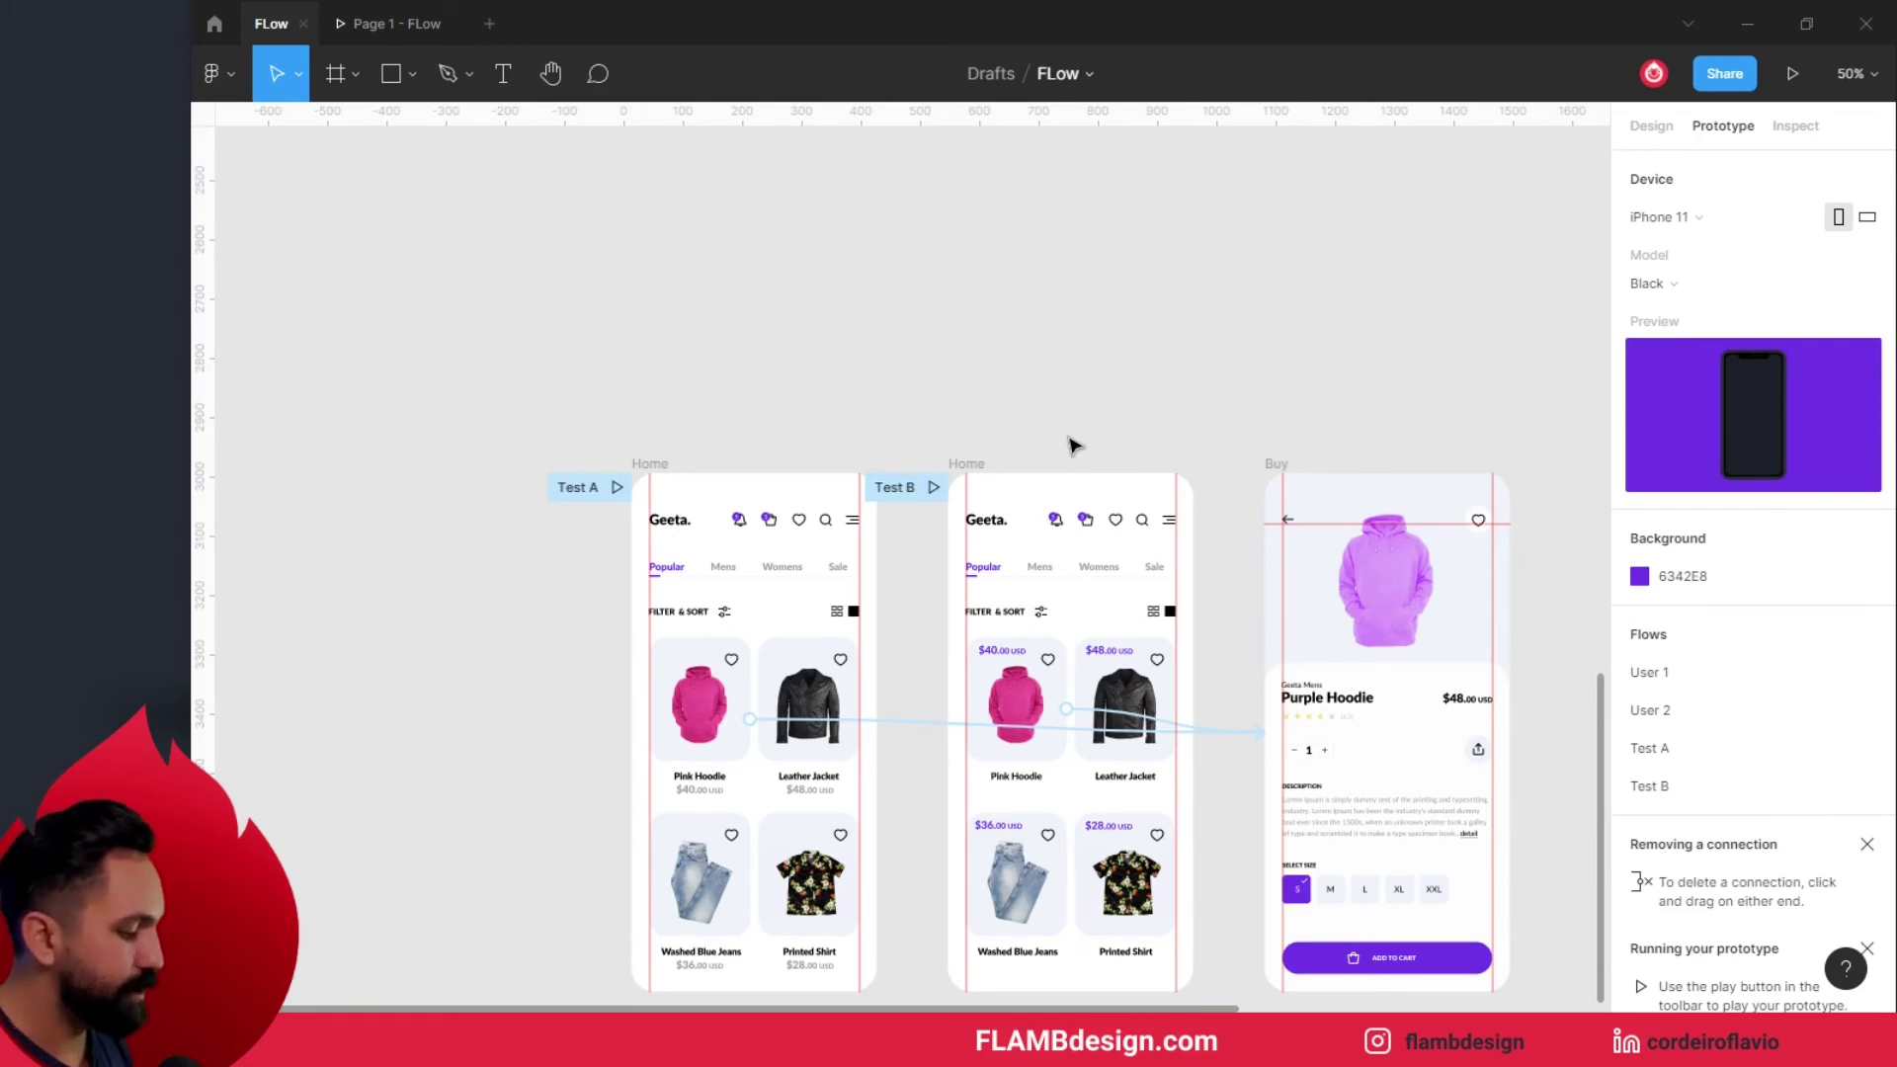
# - Zoom out and pan the canvas to the Splash, Login, Register and Home screen row
pyautogui.press('-')
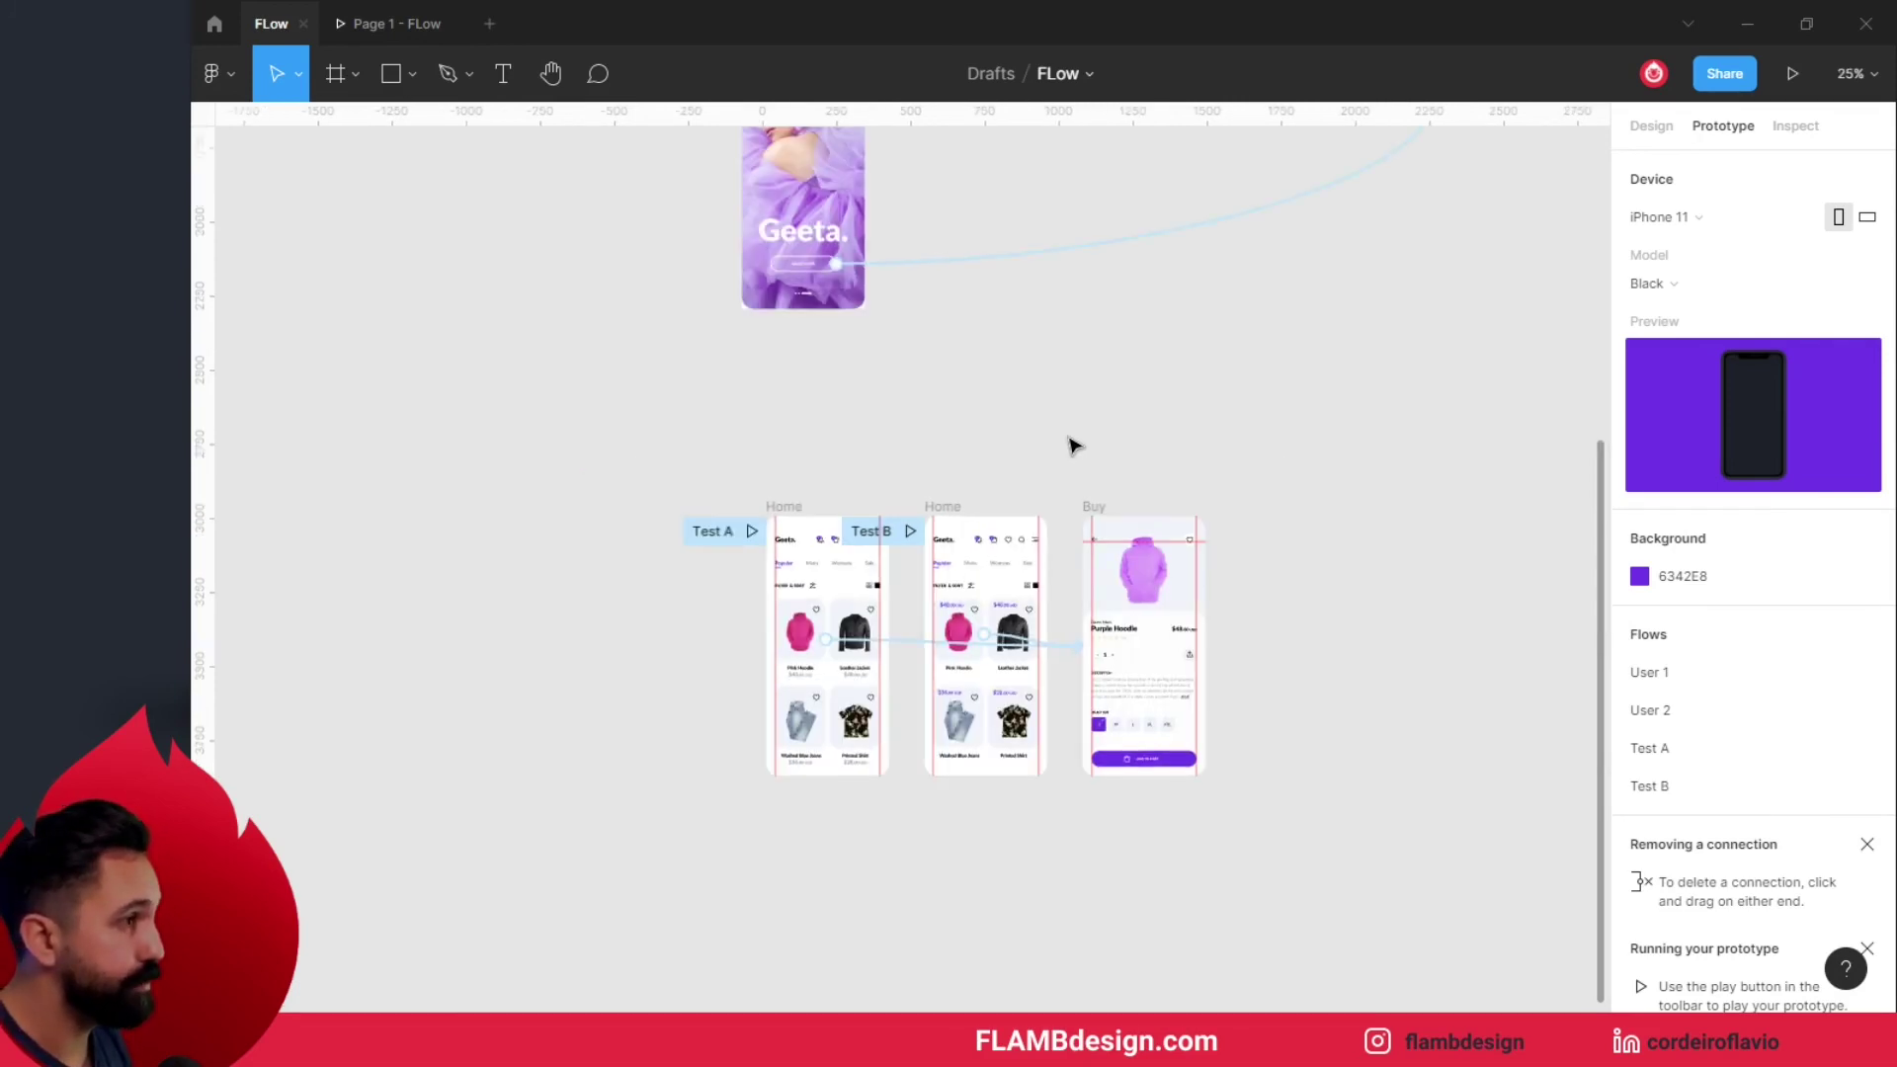
pyautogui.scroll(5, 1072, 445)
pyautogui.scroll(1, 1072, 444)
pyautogui.scroll(2, 1070, 440)
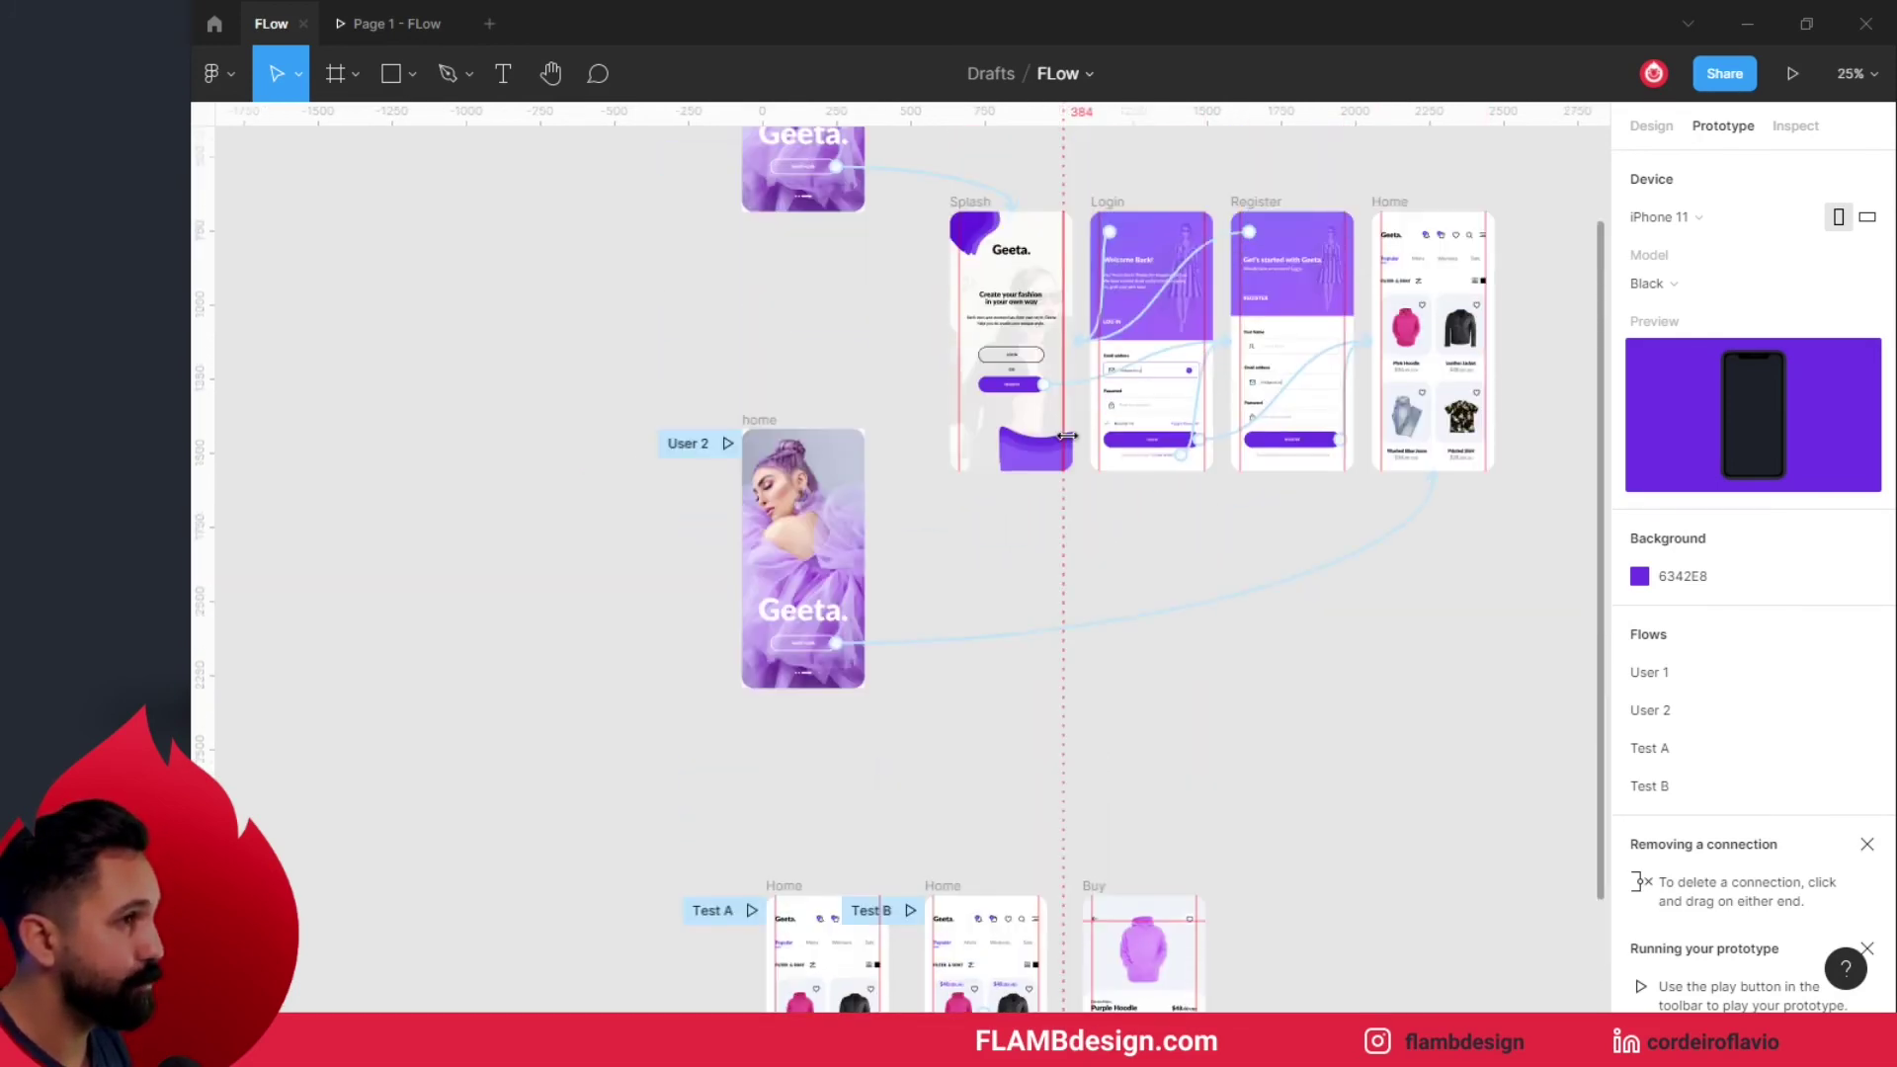
pyautogui.scroll(1, 1097, 639)
pyautogui.hscroll(1, 1097, 640)
pyautogui.scroll(1, 1097, 639)
pyautogui.hscroll(1, 1097, 639)
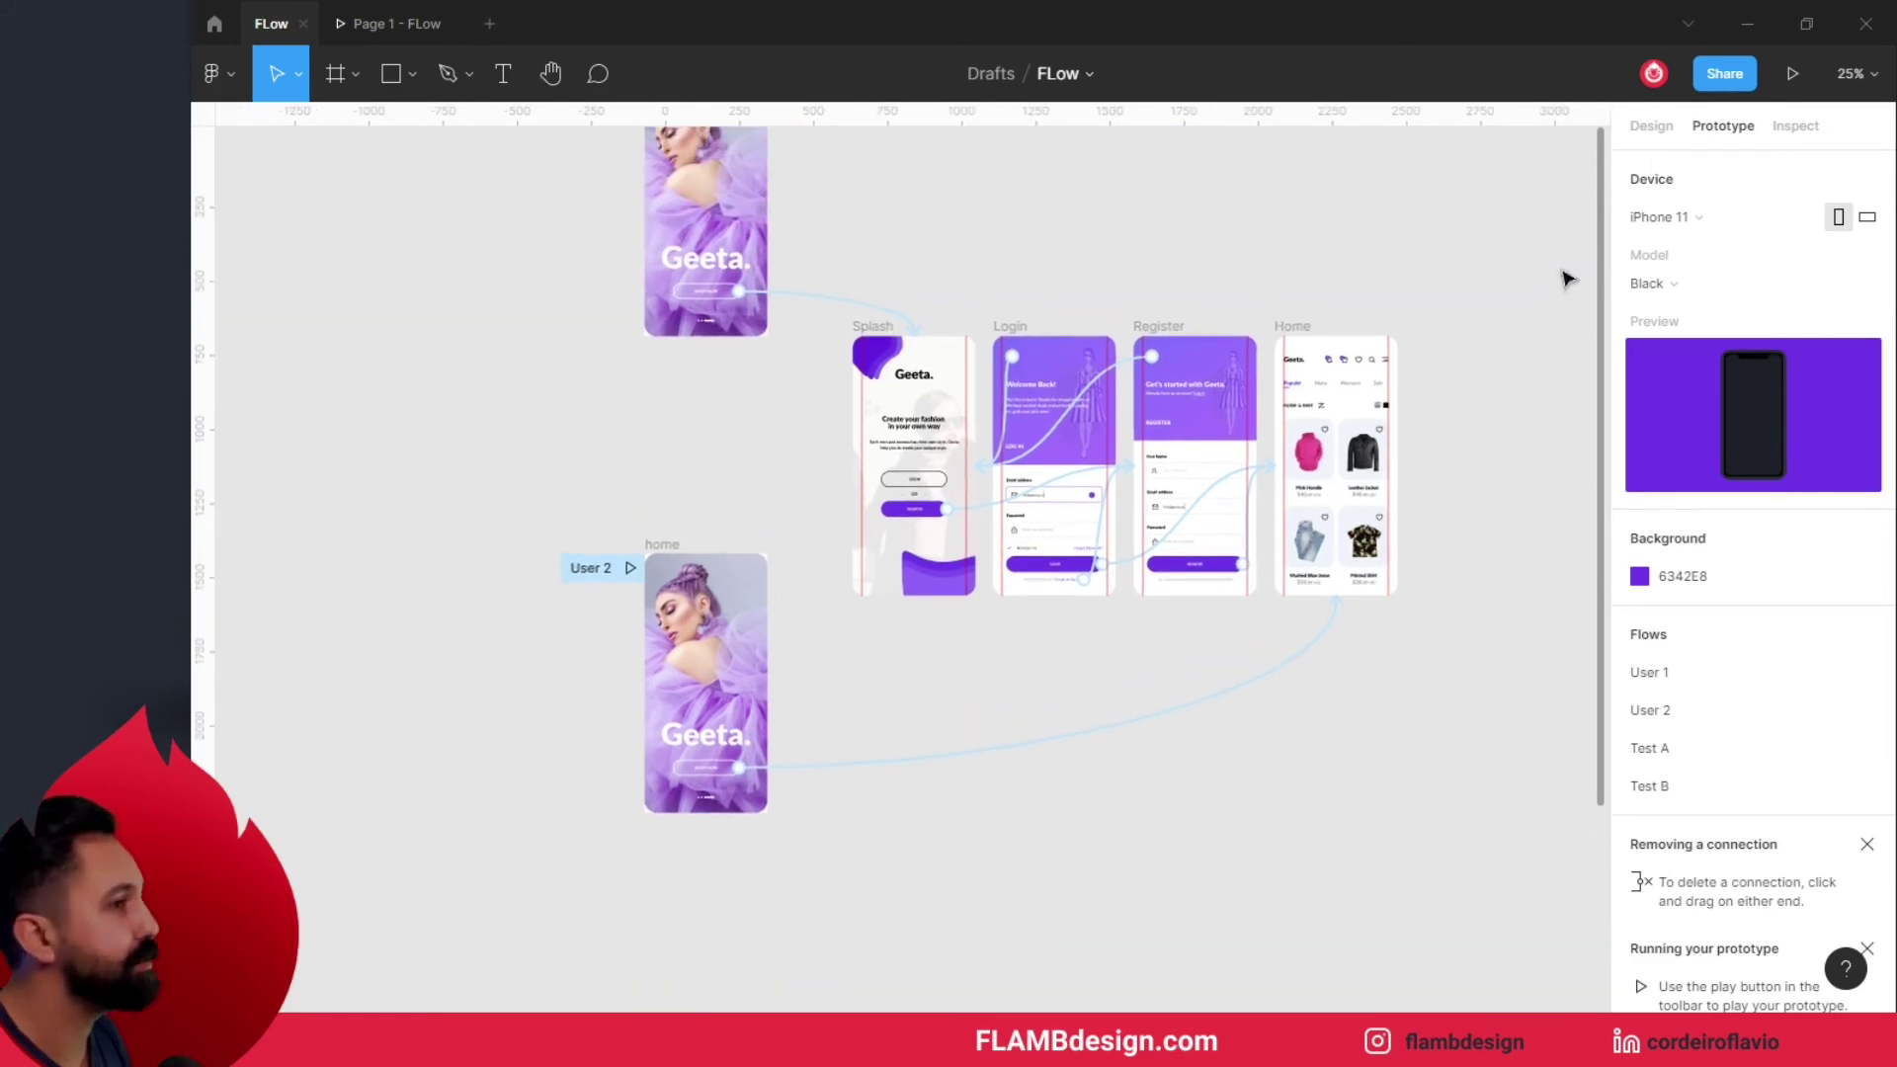
pyautogui.hscroll(6, 776, 622)
pyautogui.hscroll(3, 746, 562)
pyautogui.scroll(-1, 746, 561)
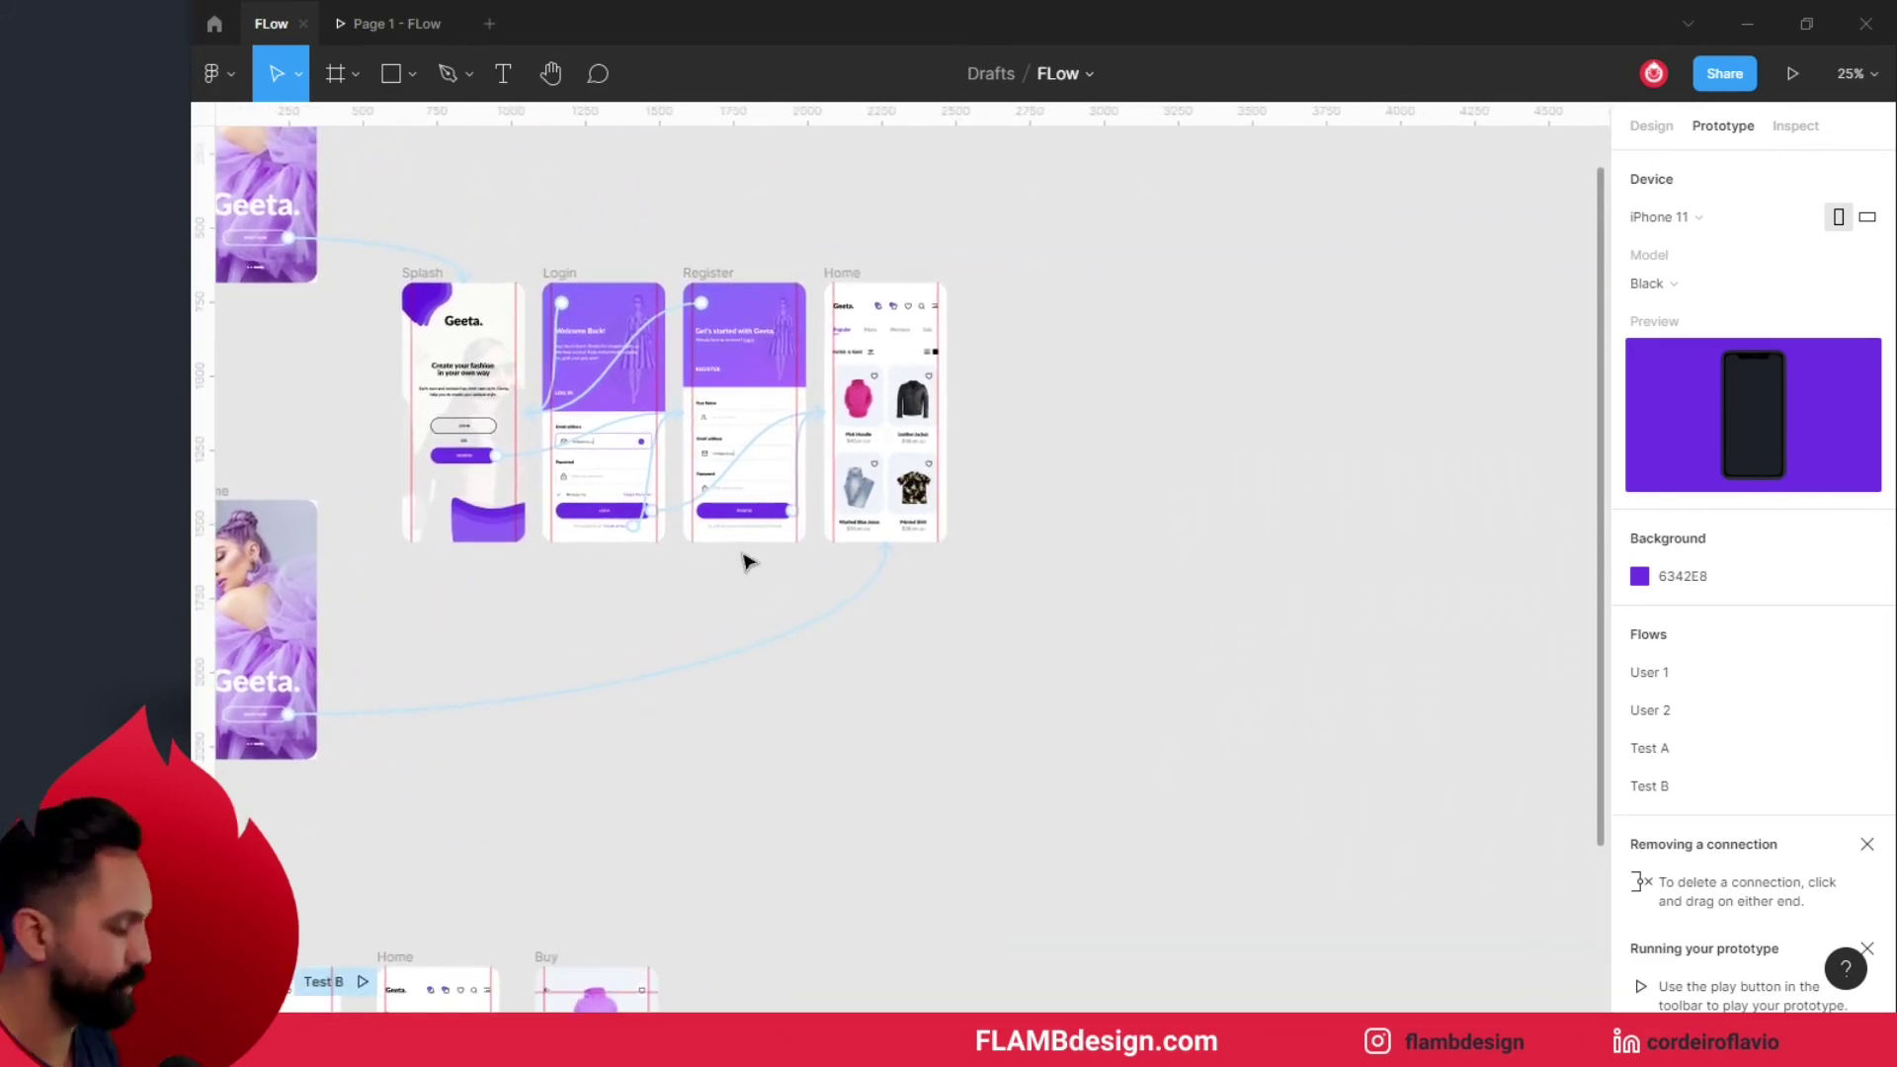
pyautogui.scroll(-3, 746, 561)
pyautogui.scroll(-3, 746, 561)
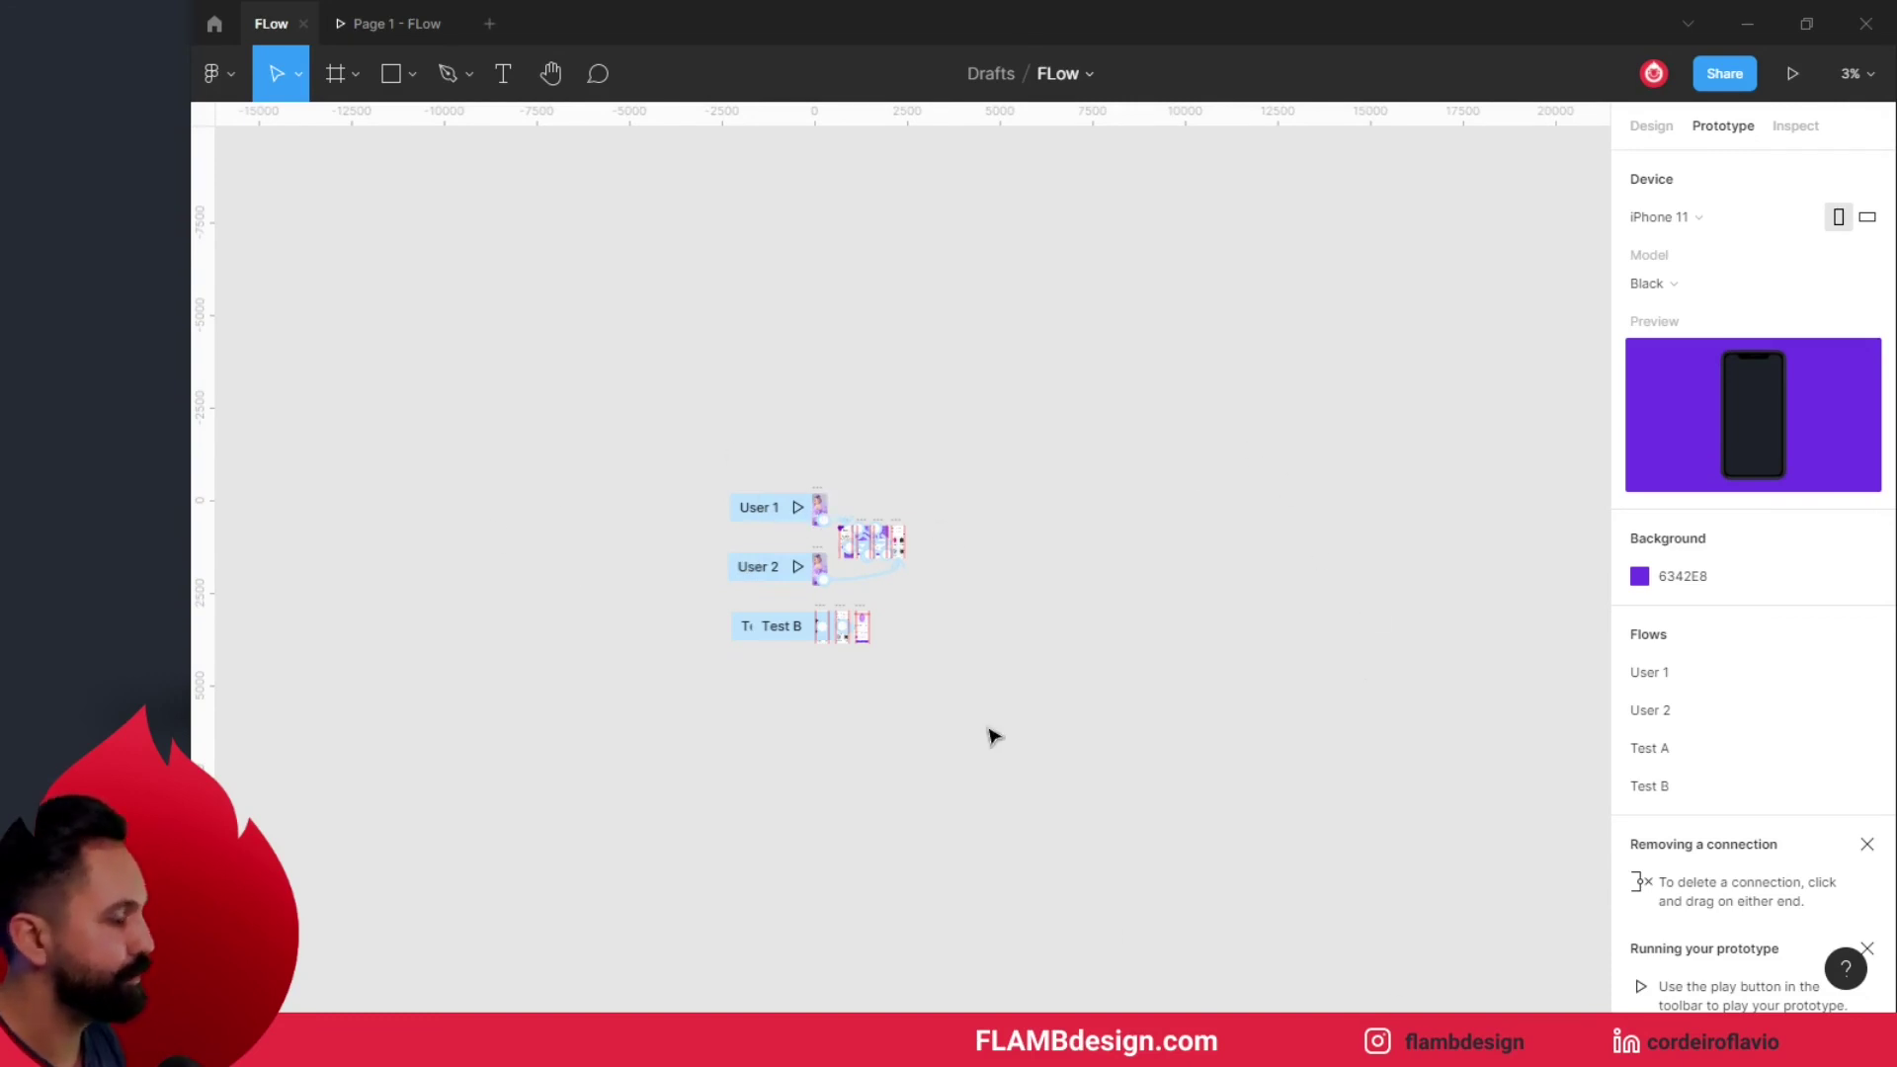
pyautogui.scroll(2, 859, 538)
pyautogui.scroll(2, 914, 579)
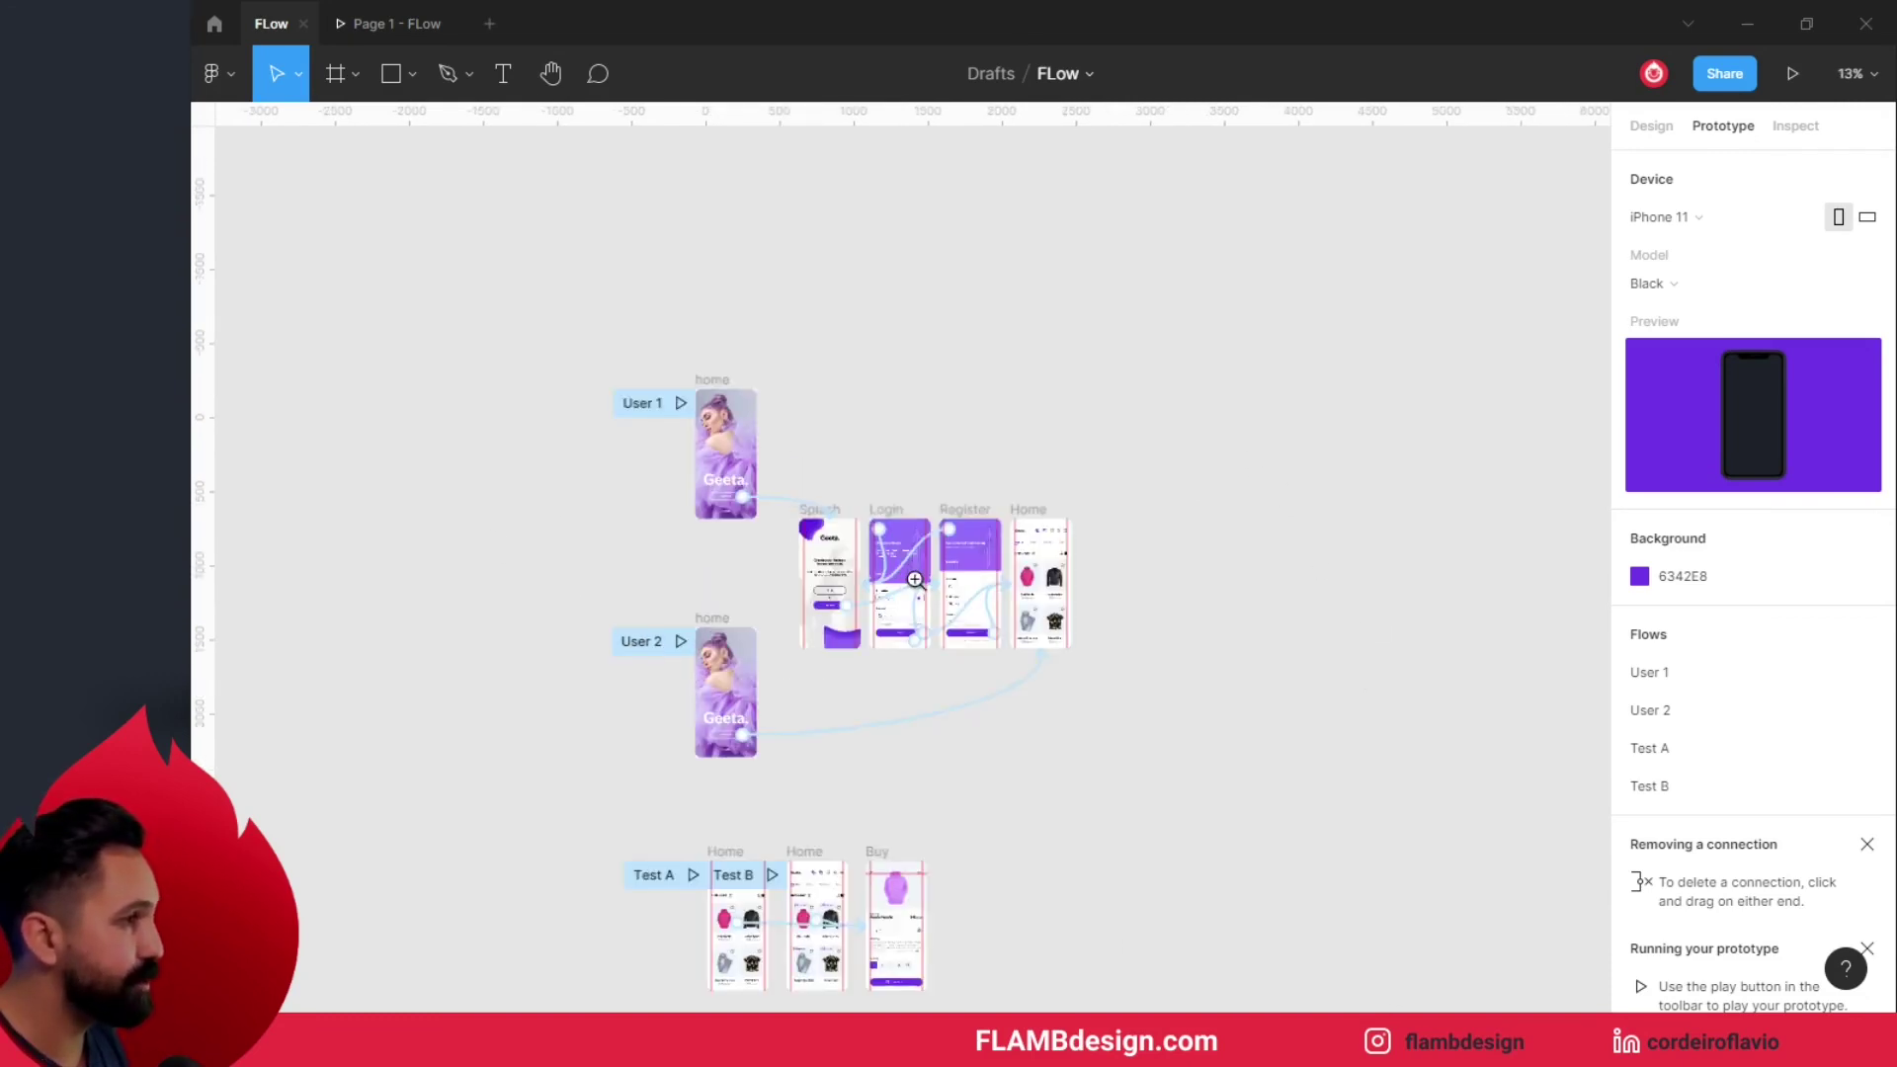
pyautogui.scroll(2, 915, 579)
pyautogui.scroll(2, 928, 529)
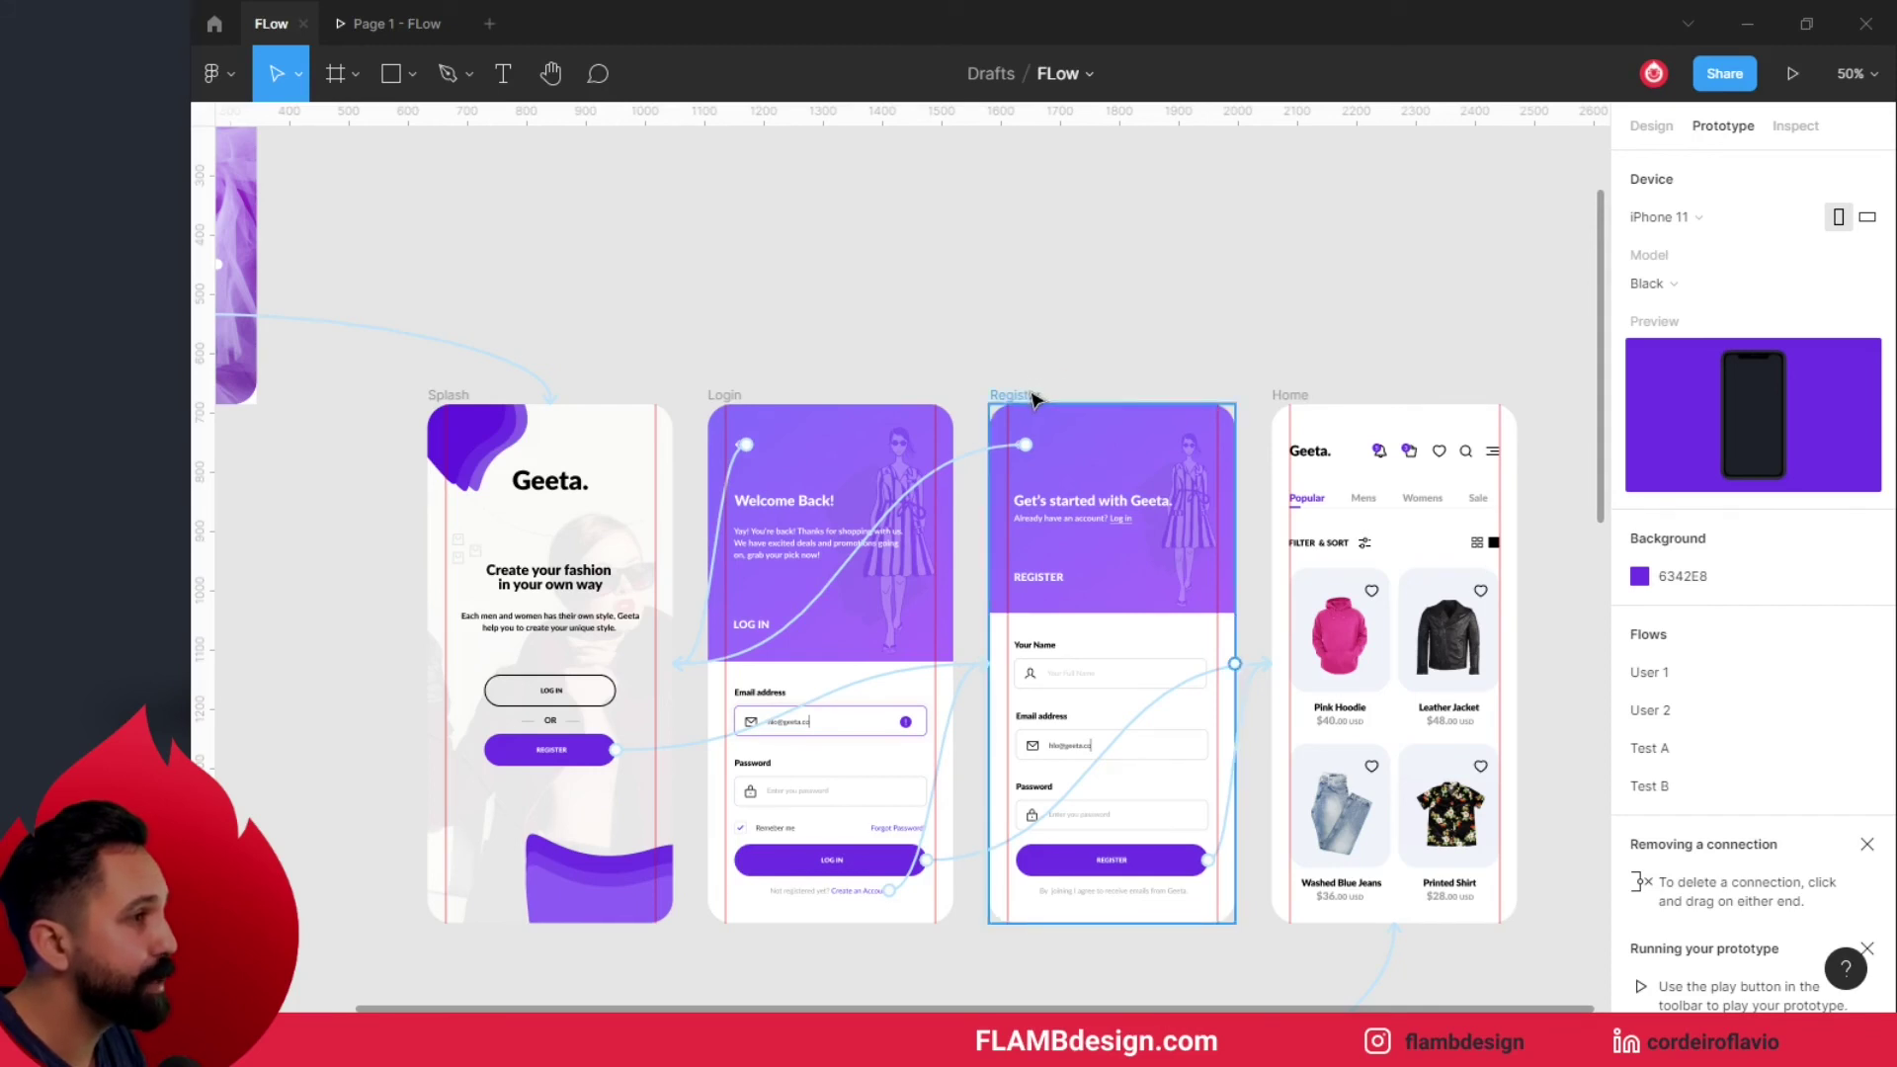
# - Start a new flow at the Register screen named '?? Avaliar com Dev', then reopen the presentation
pyautogui.click(1032, 396)
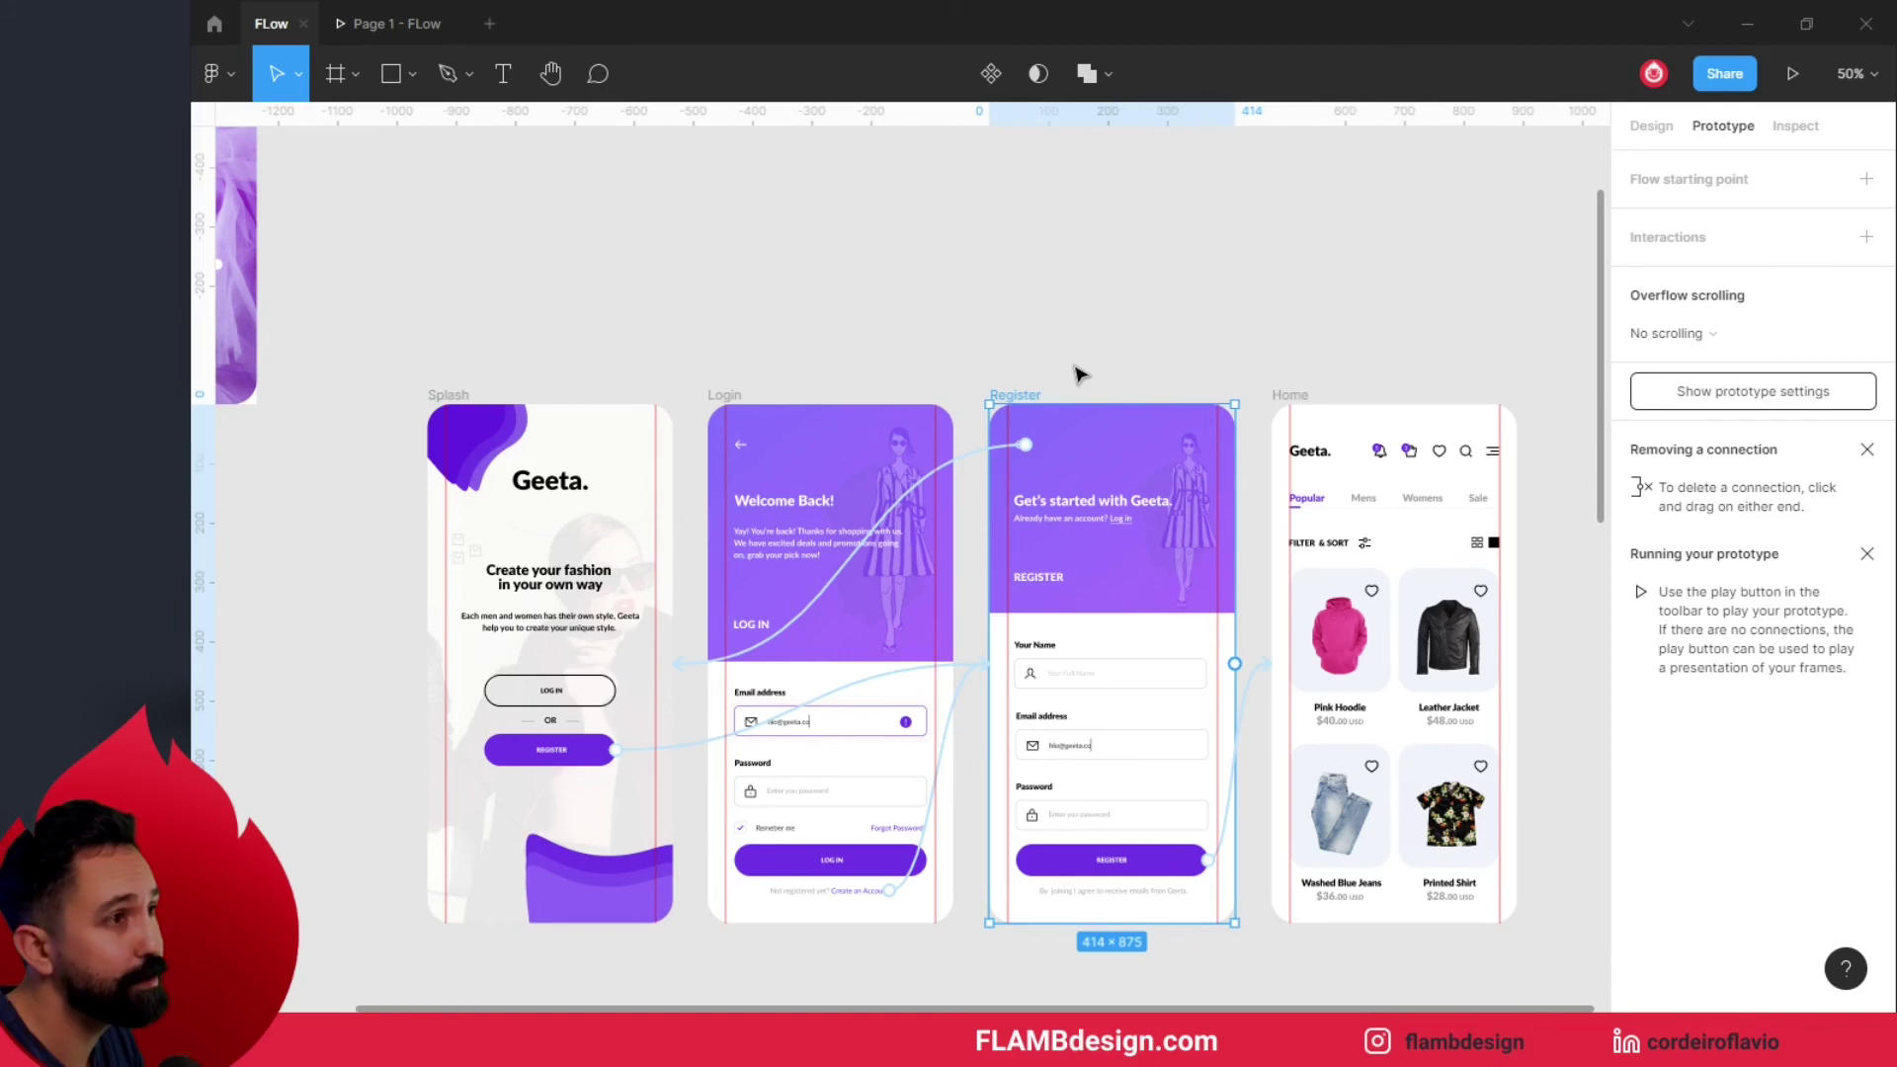
pyautogui.click(1866, 180)
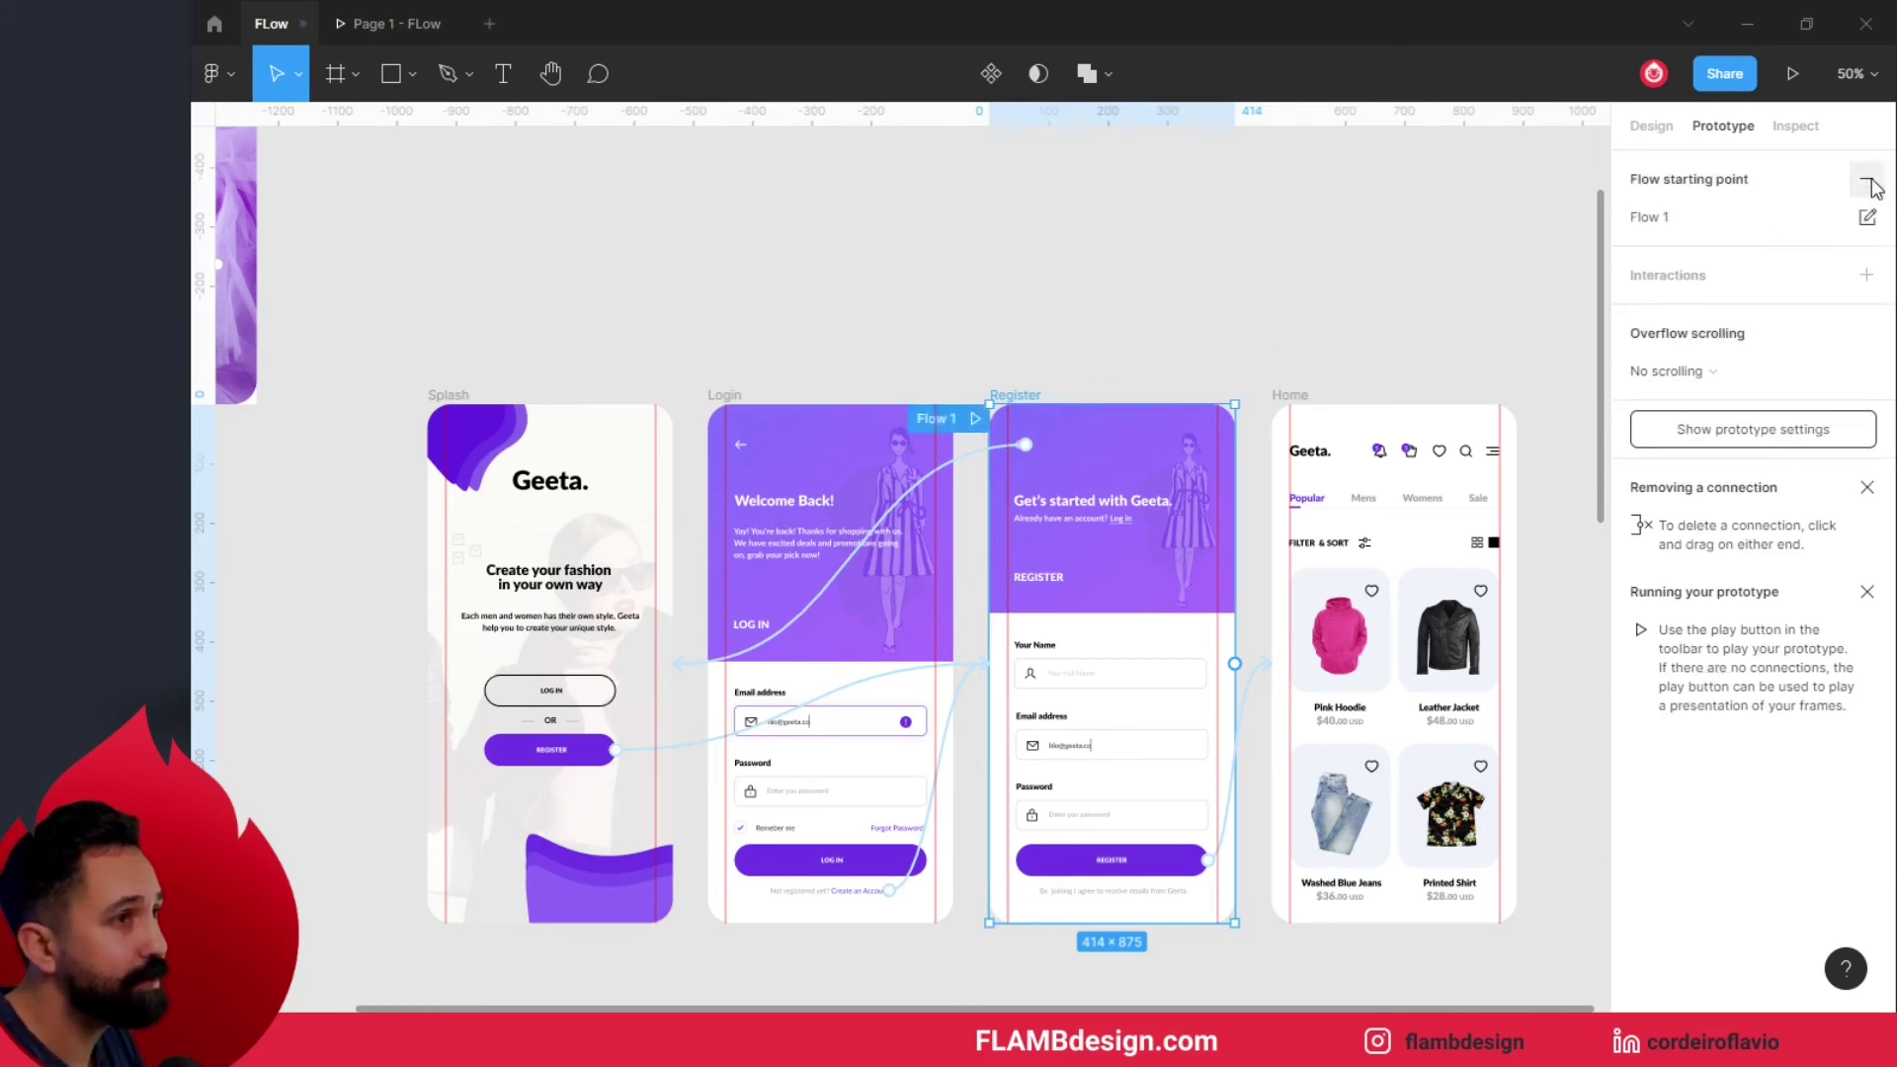
pyautogui.doubleClick(1669, 217)
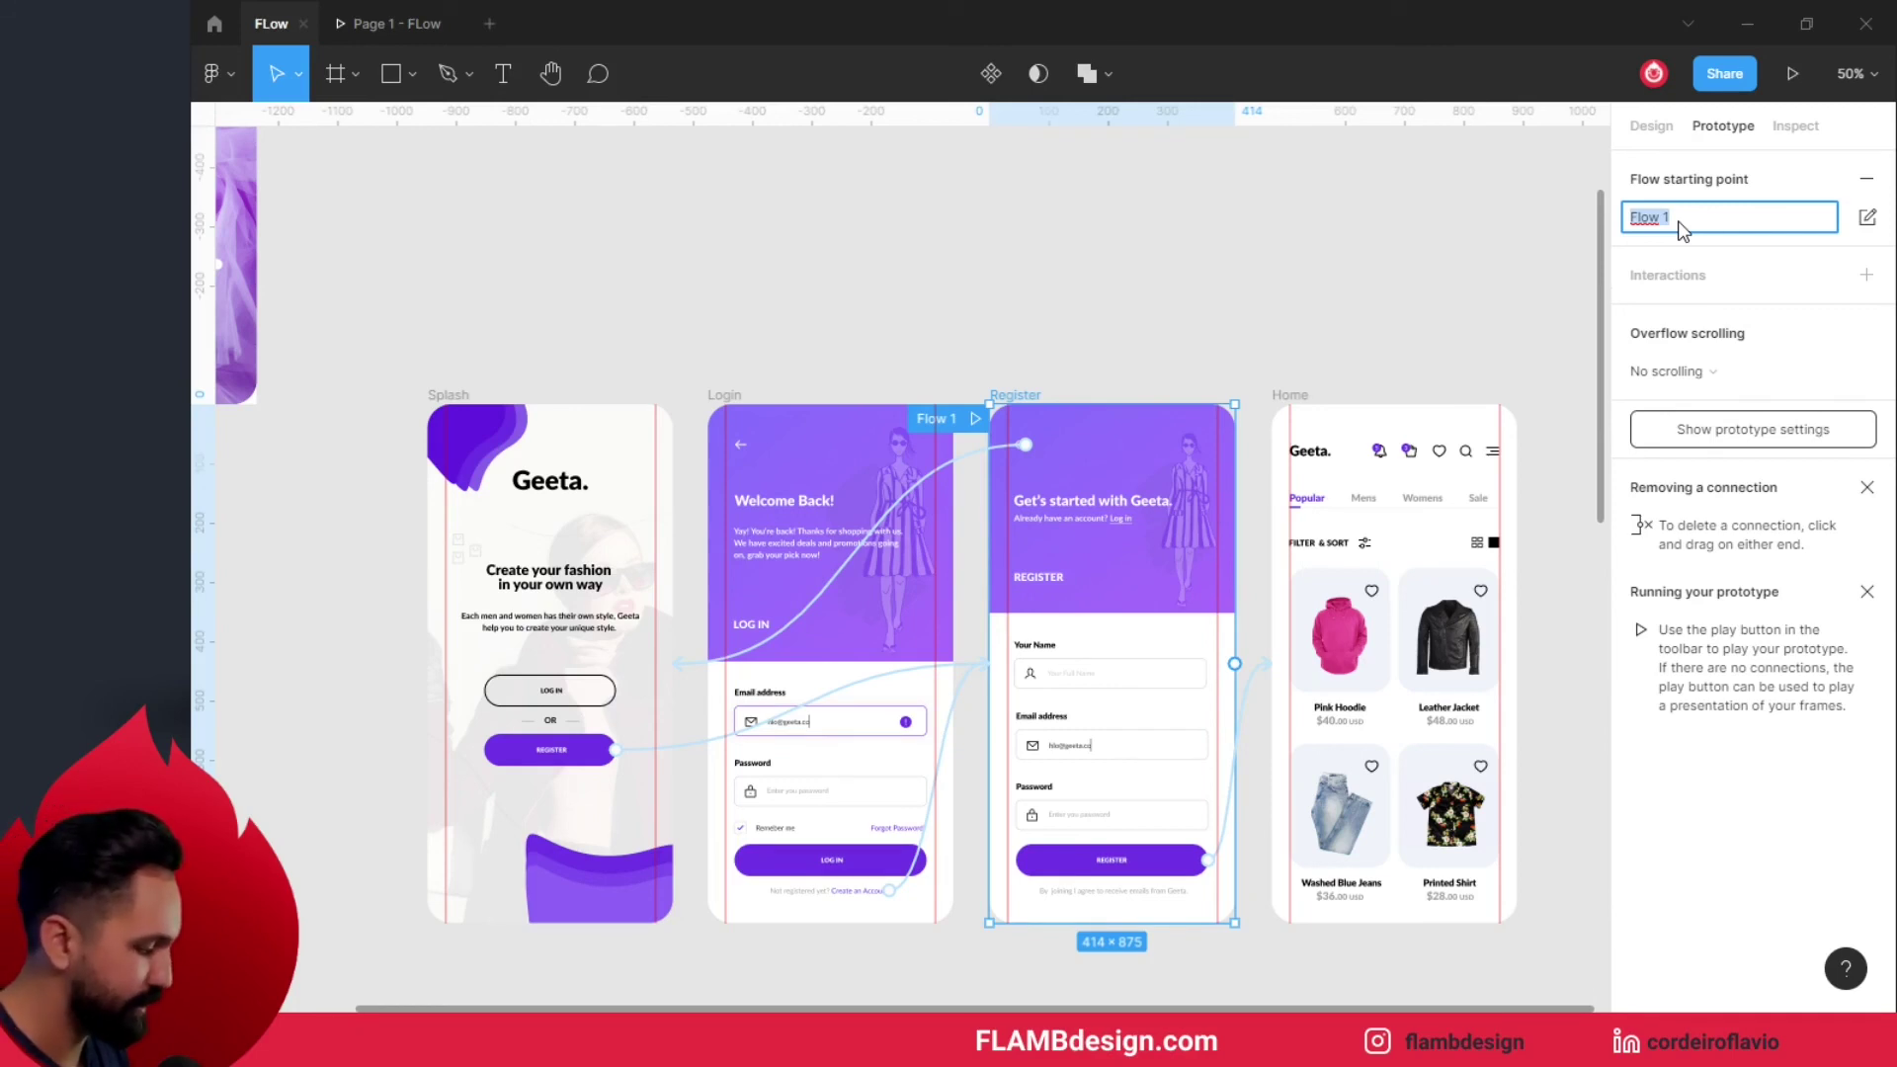
pyautogui.write('?? Ava')
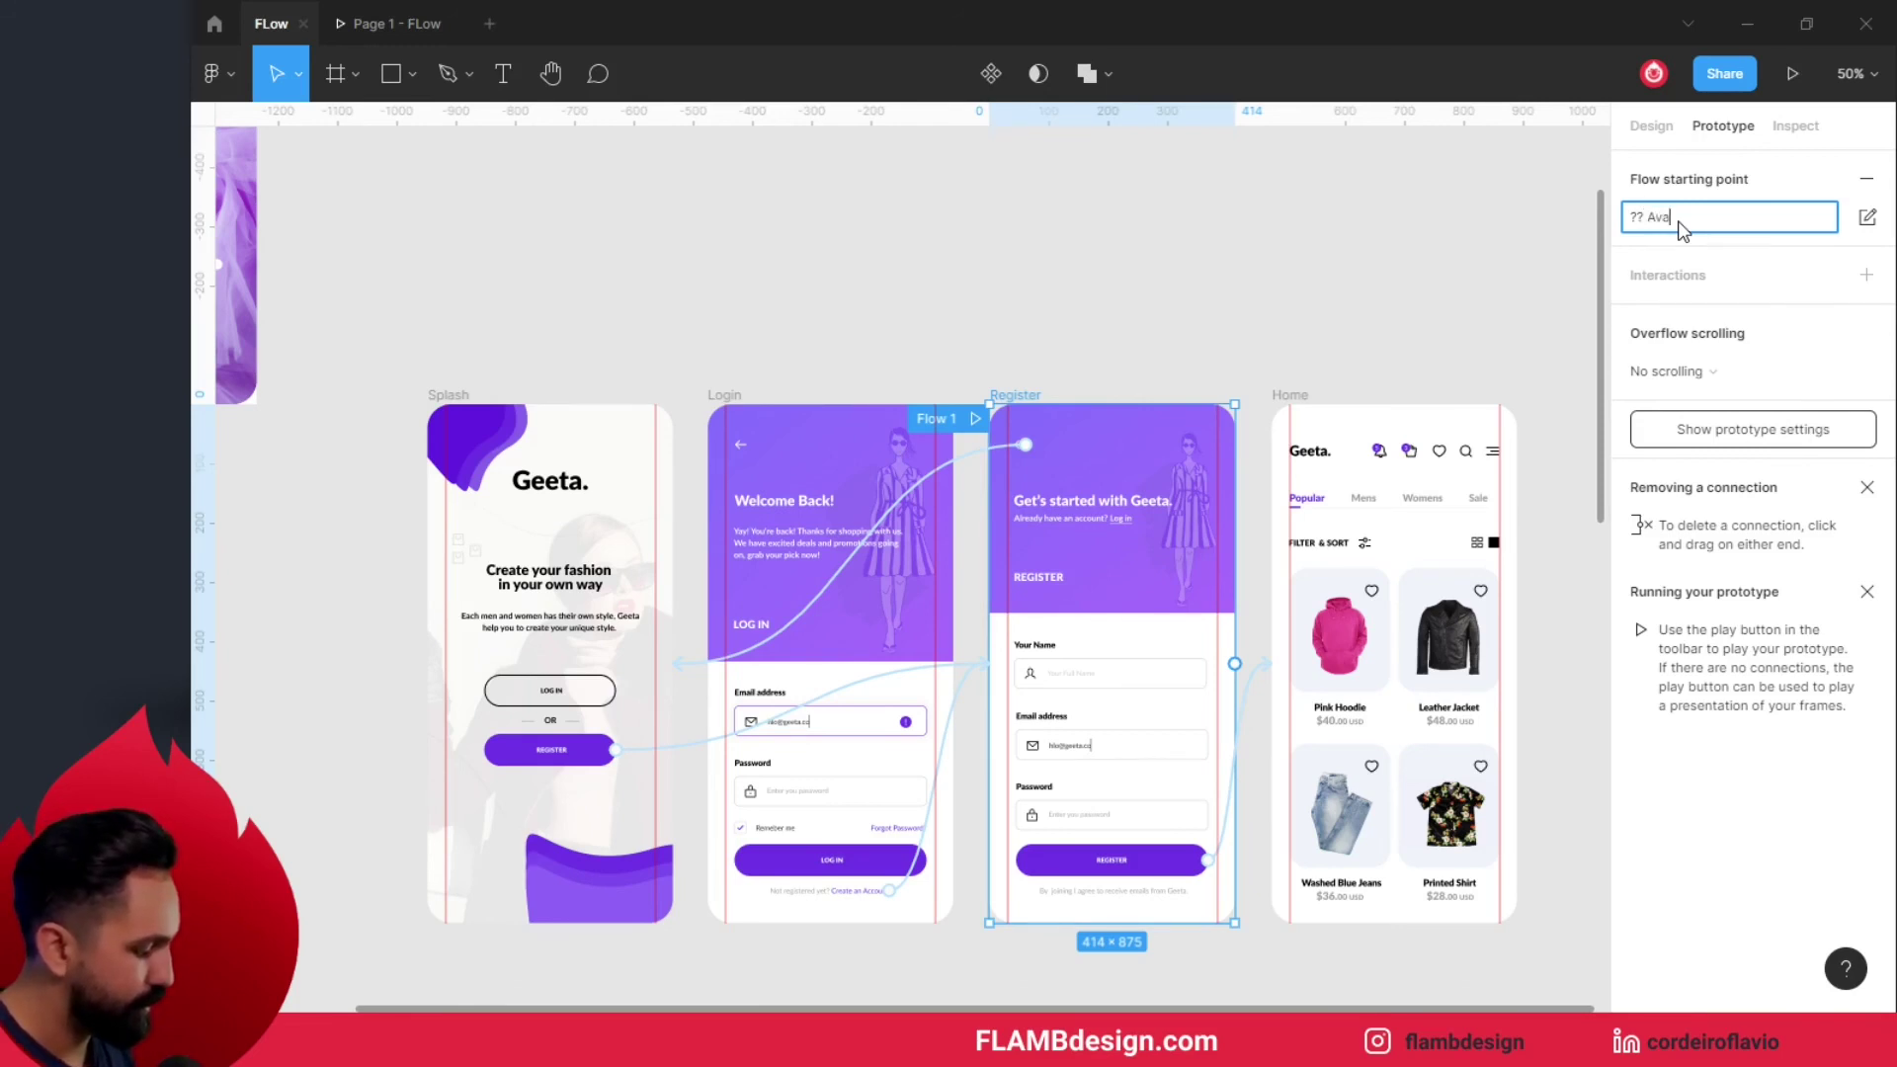
pyautogui.write('liar com Dev')
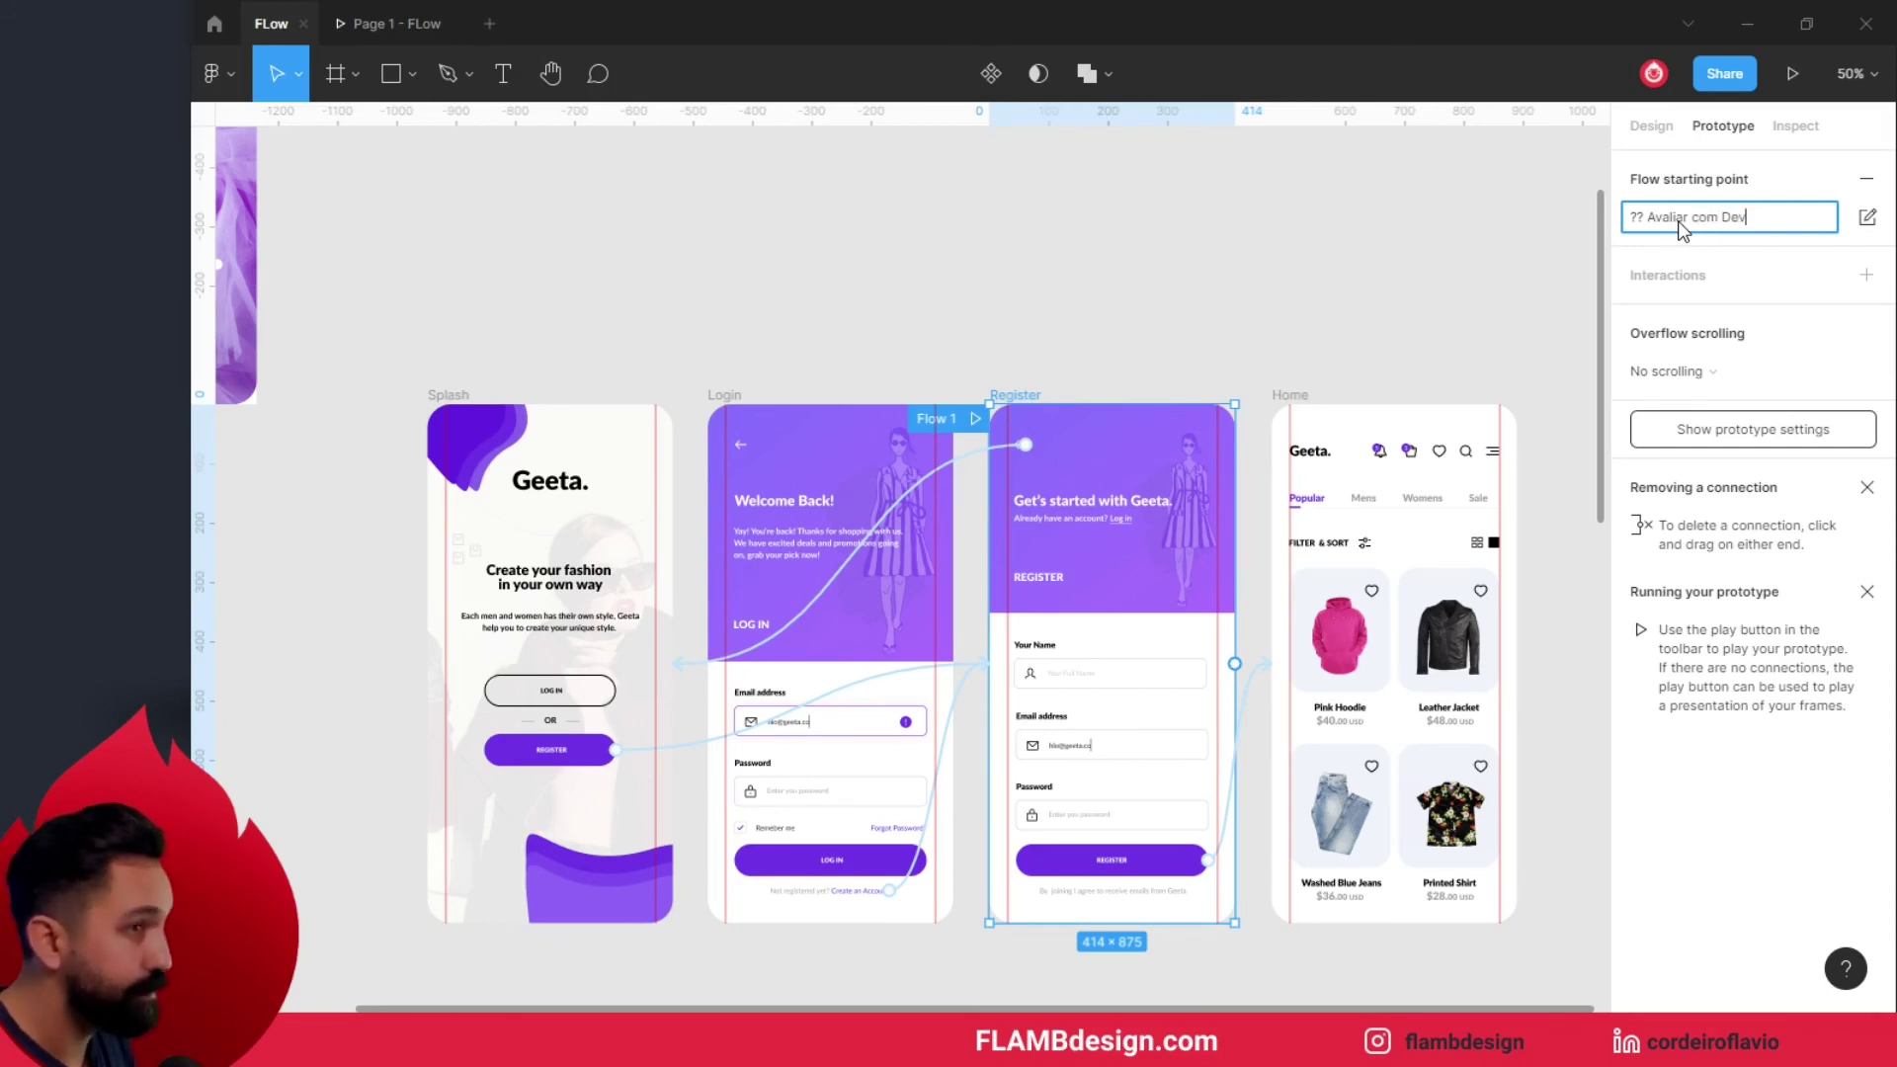
pyautogui.click(1324, 296)
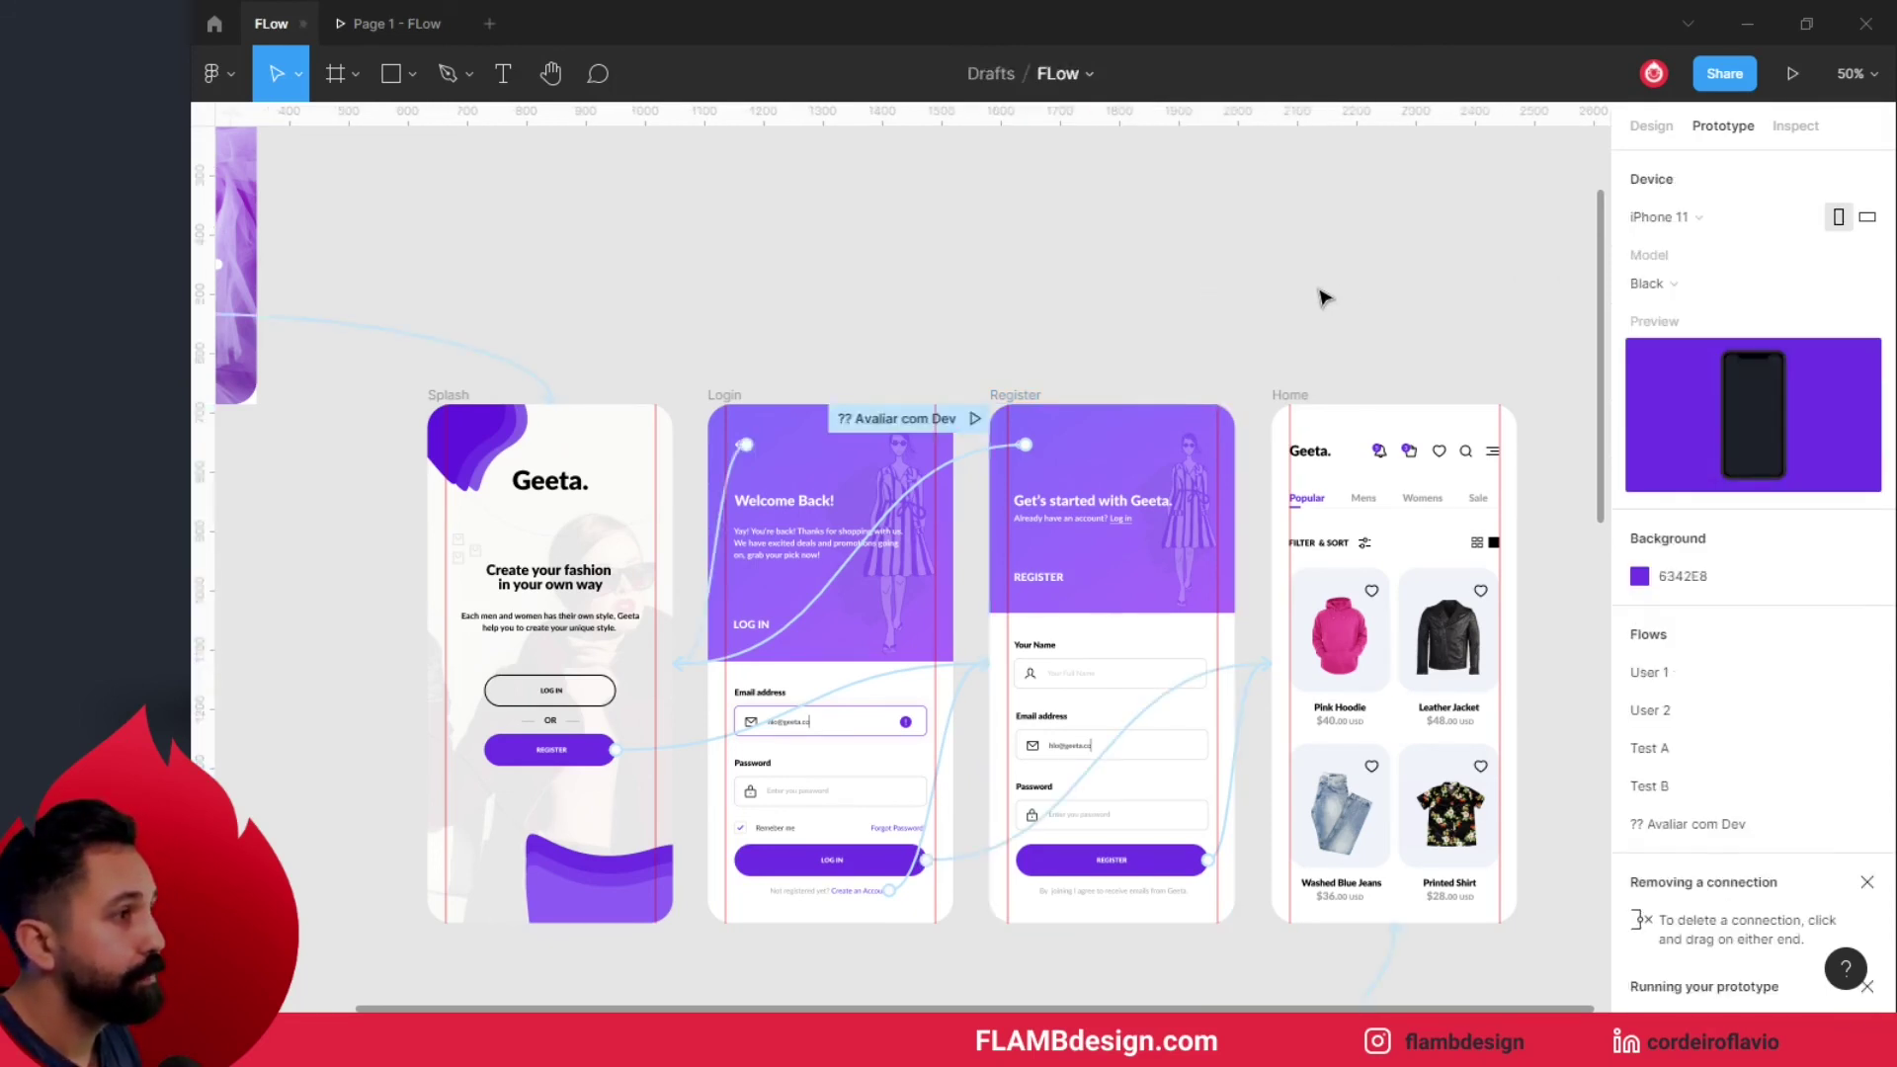
pyautogui.click(382, 22)
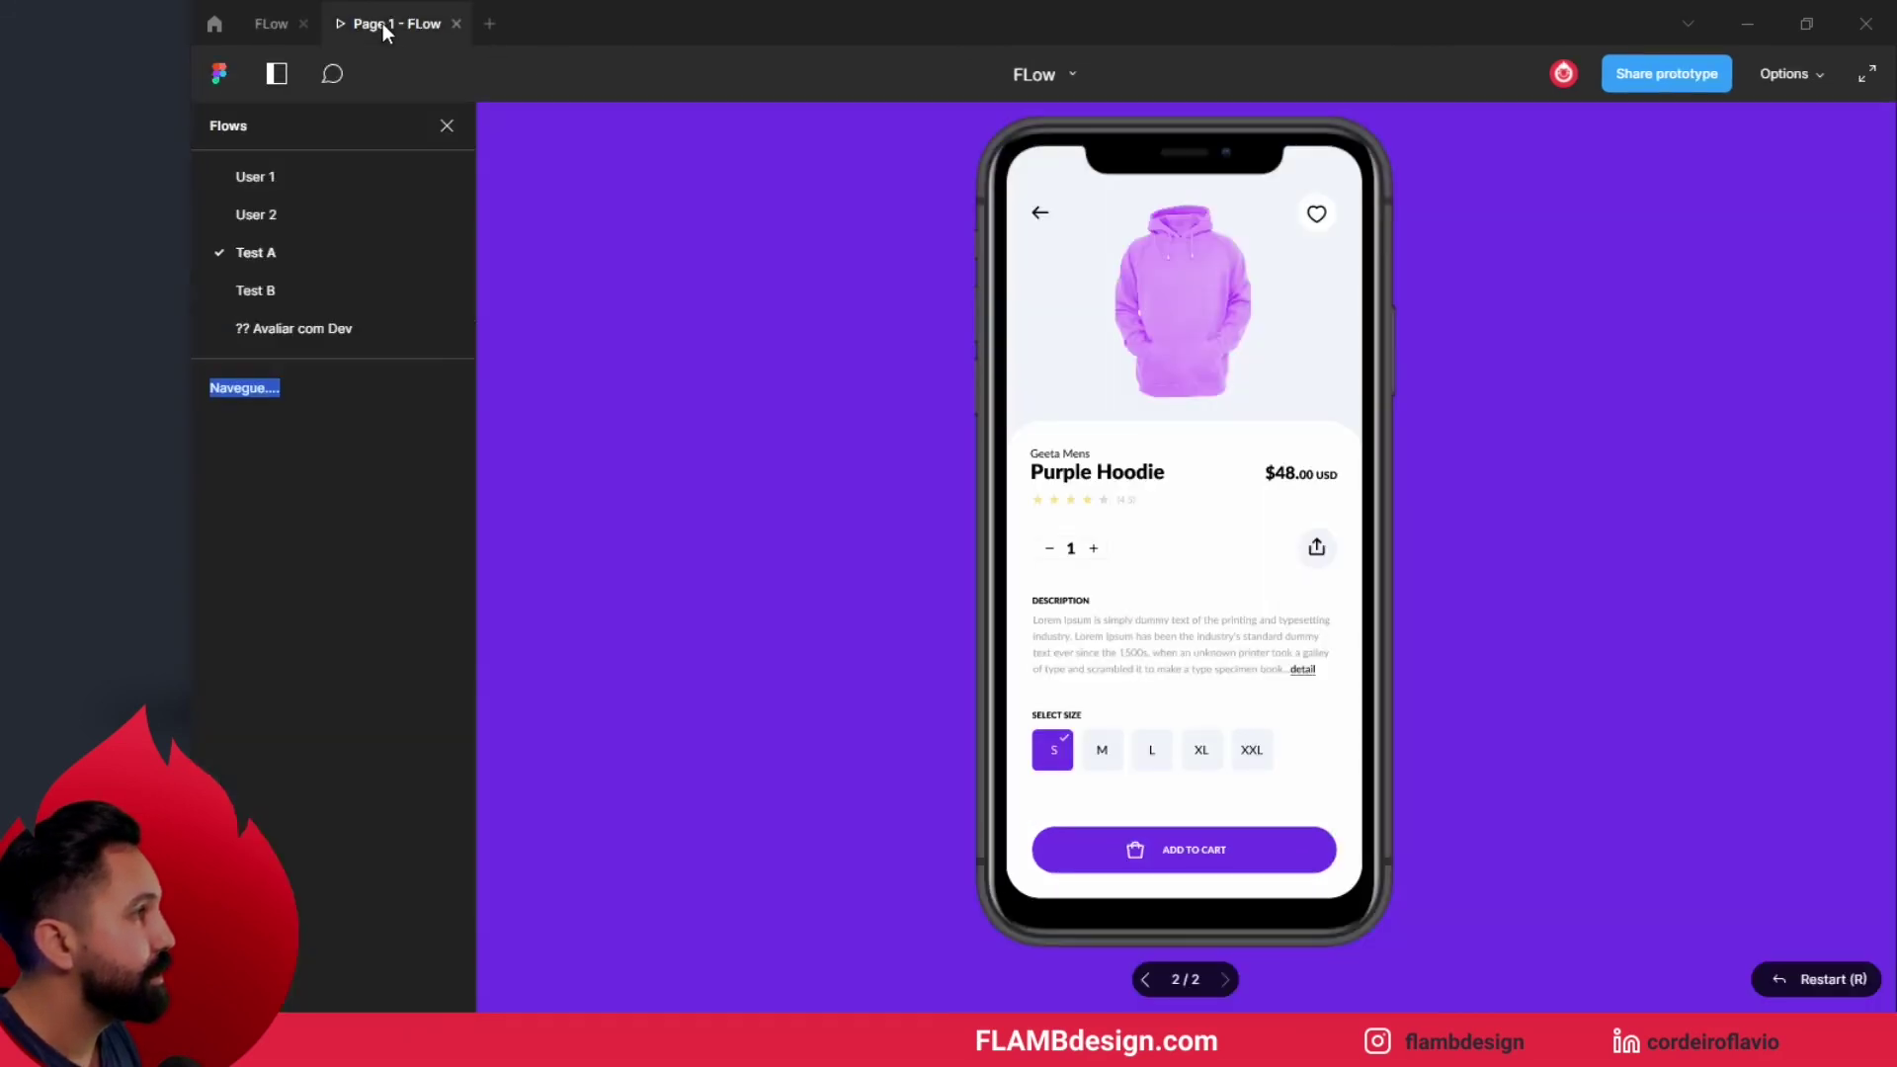
# - Play the '?? Avaliar com Dev' flow from the Register screen, then return to the FLow file
pyautogui.click(301, 330)
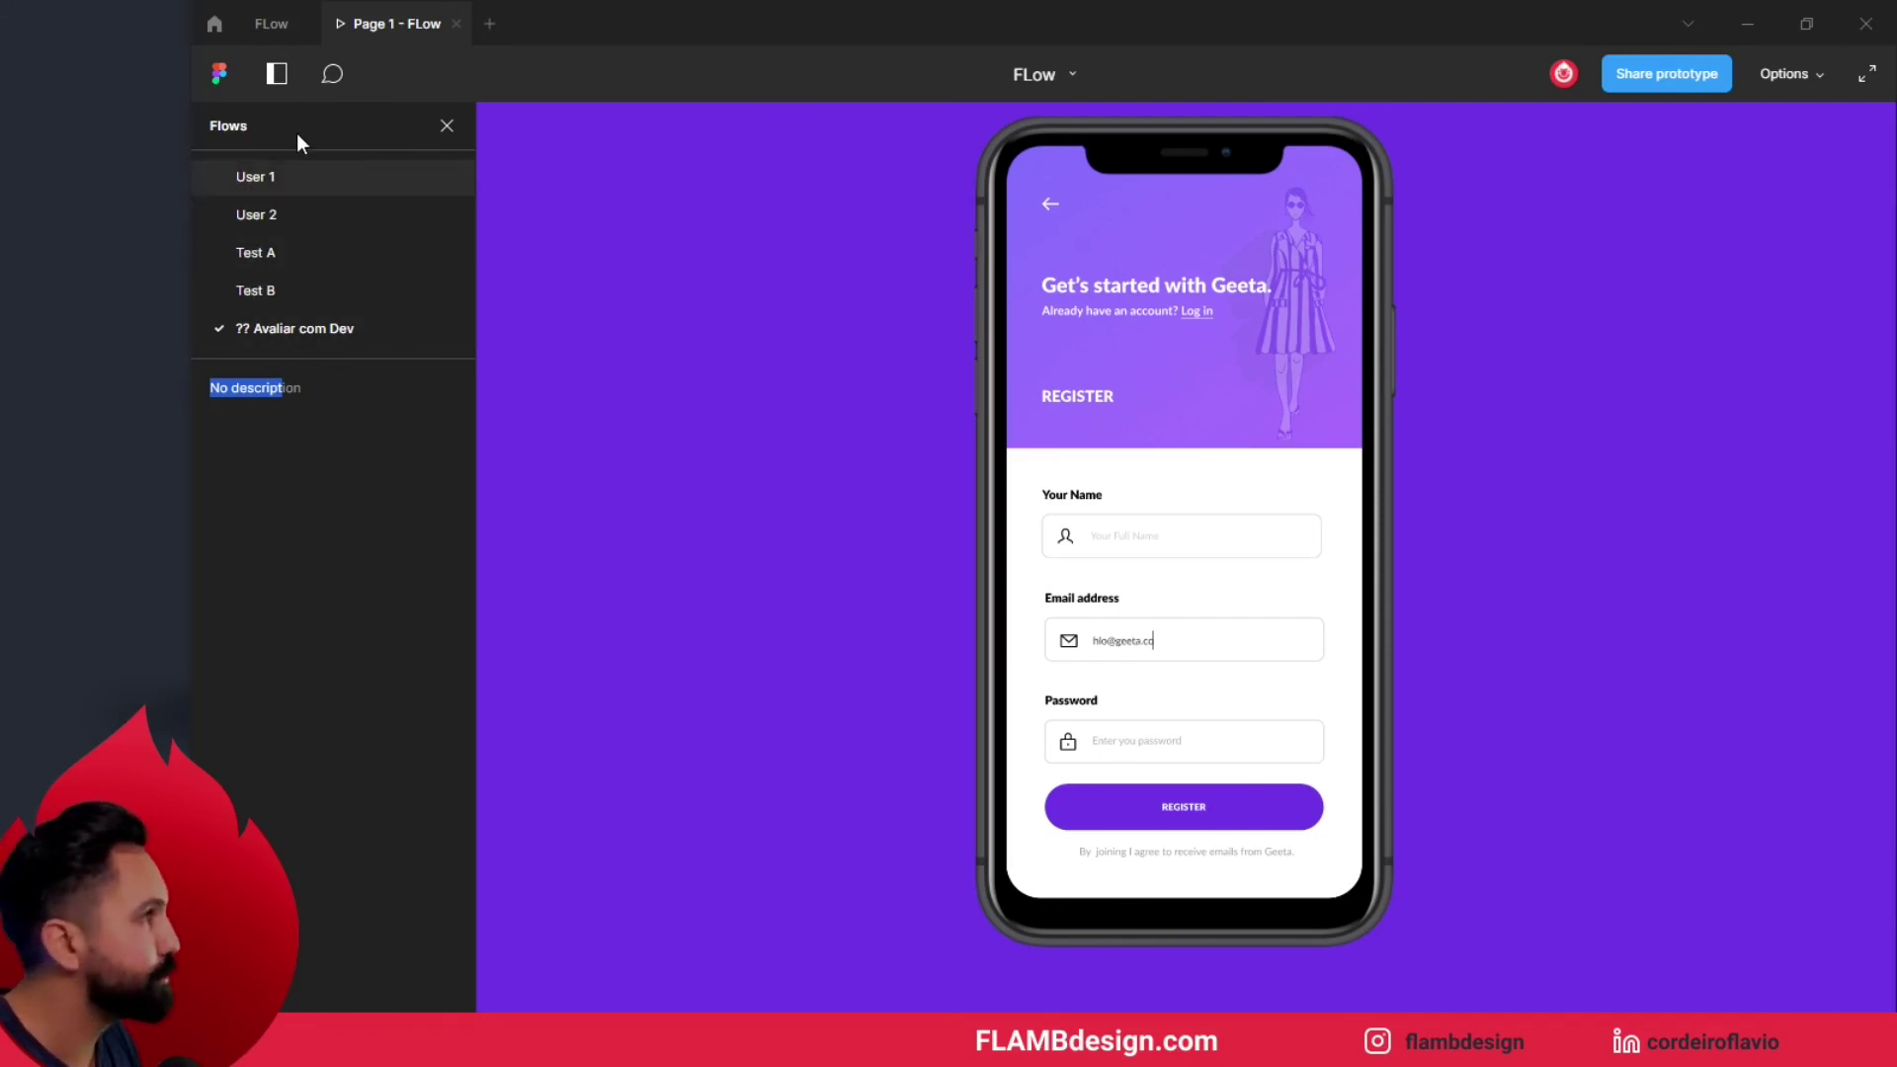
pyautogui.click(267, 25)
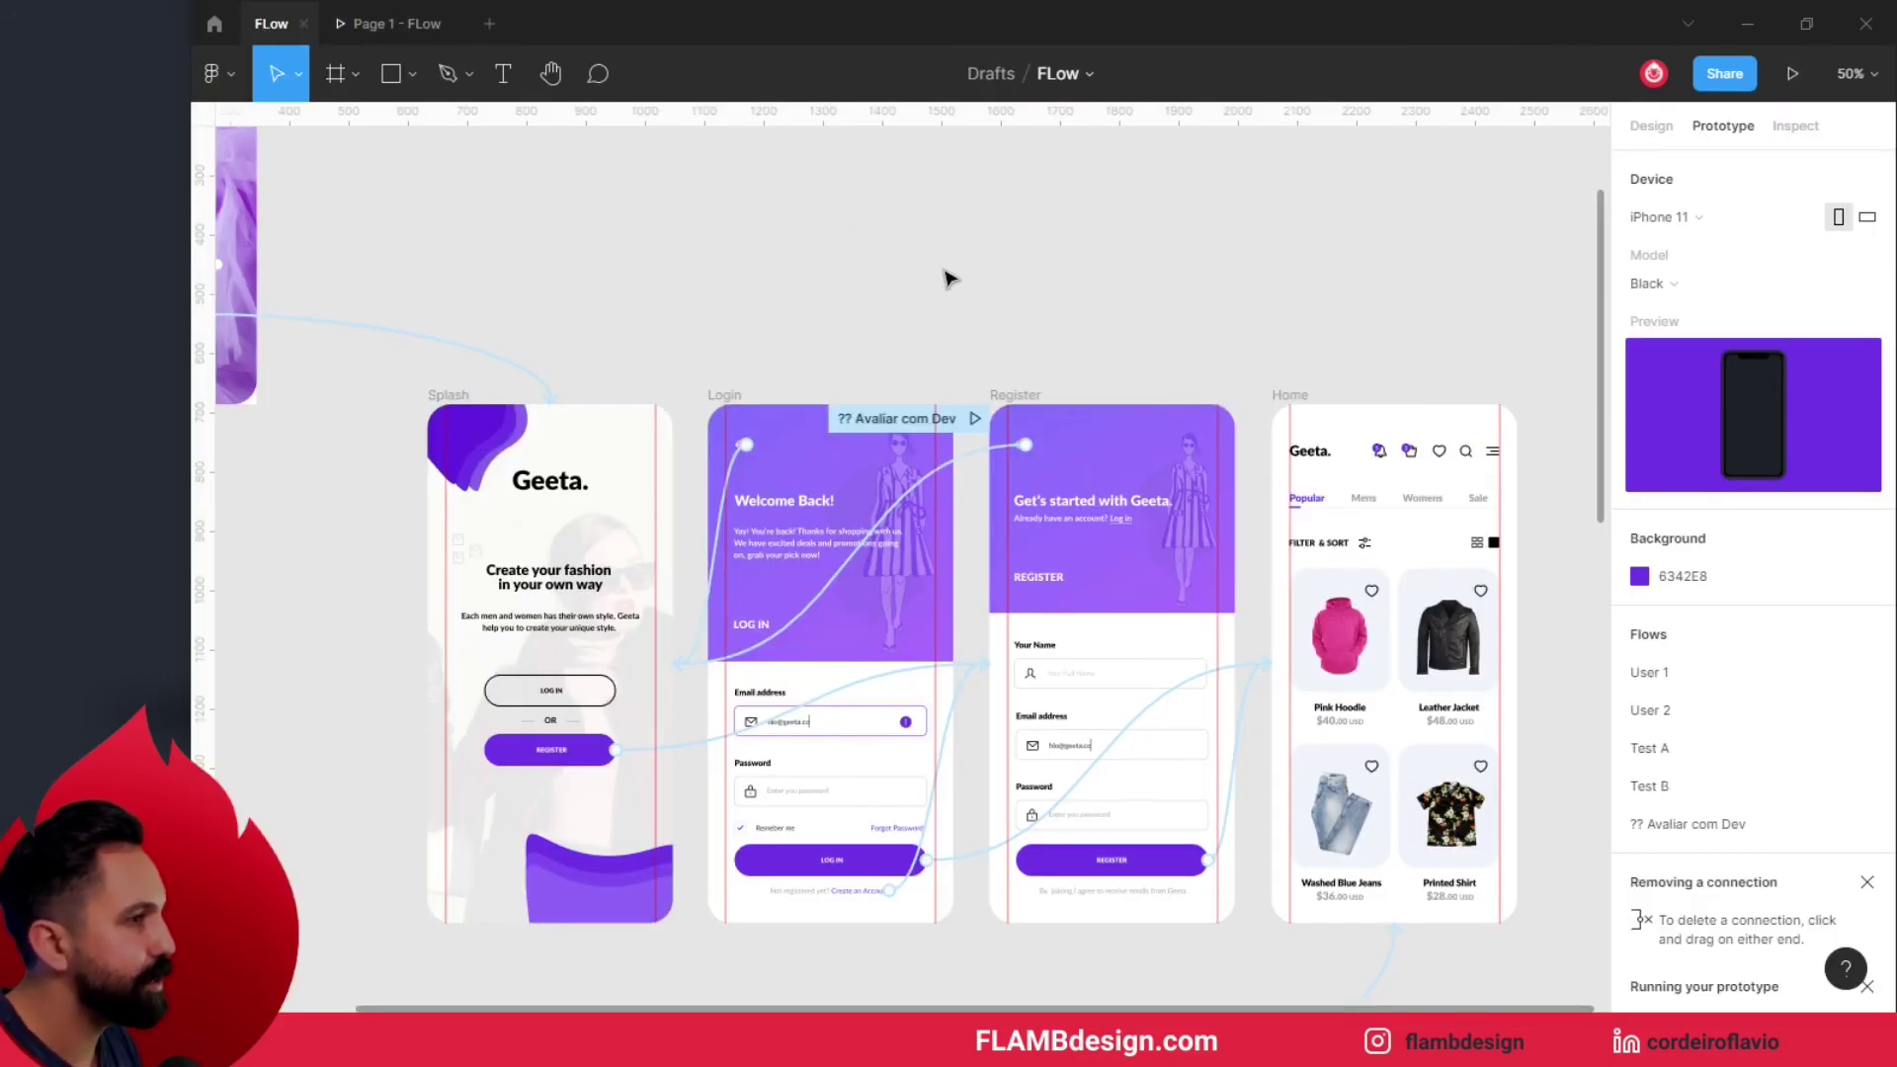